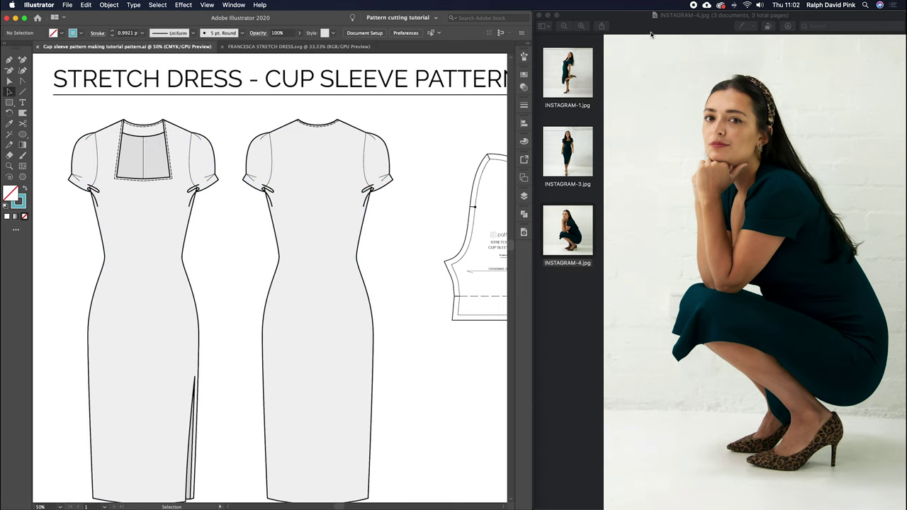
Step: Examine the cap sleeve close up in INSTAGRAM-4.jpg and view the dress in INSTAGRAM-3.jpg and INSTAGRAM-1.jpg
left_click(580, 26)
left_click(581, 26)
left_click(581, 26)
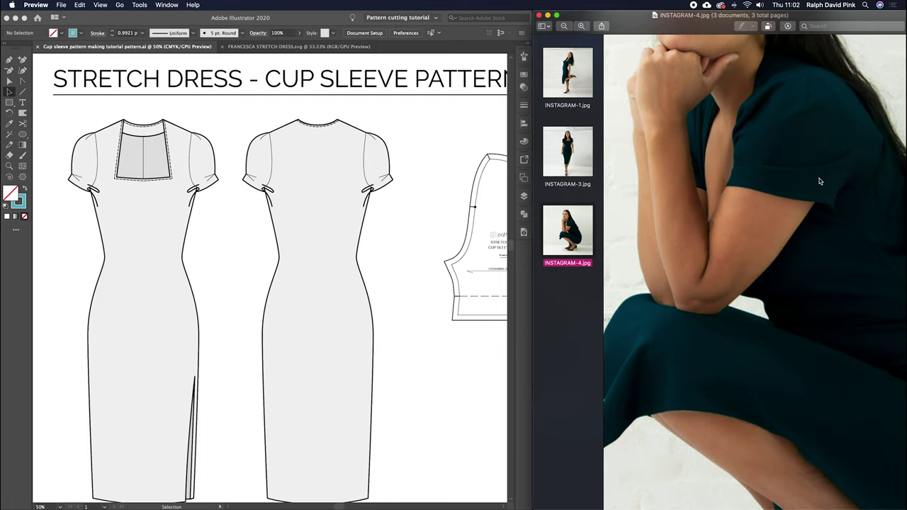
key("Up")
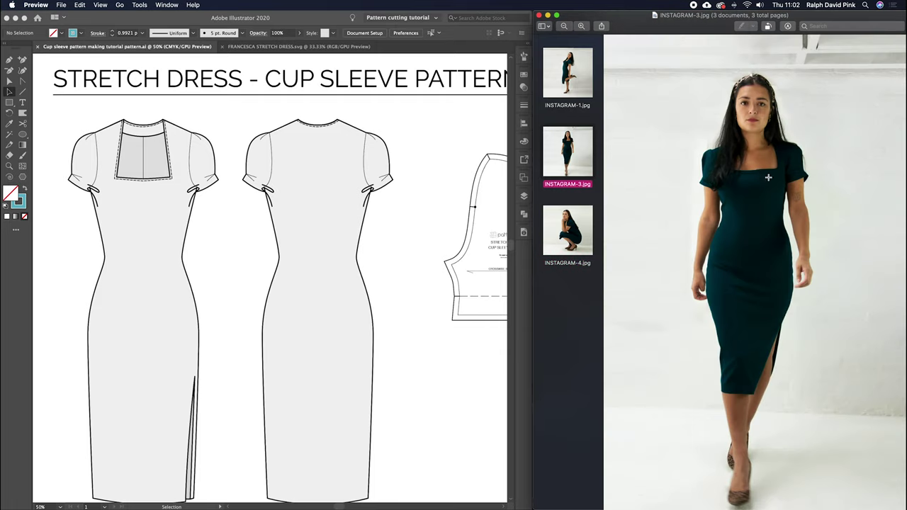
left_click(563, 246)
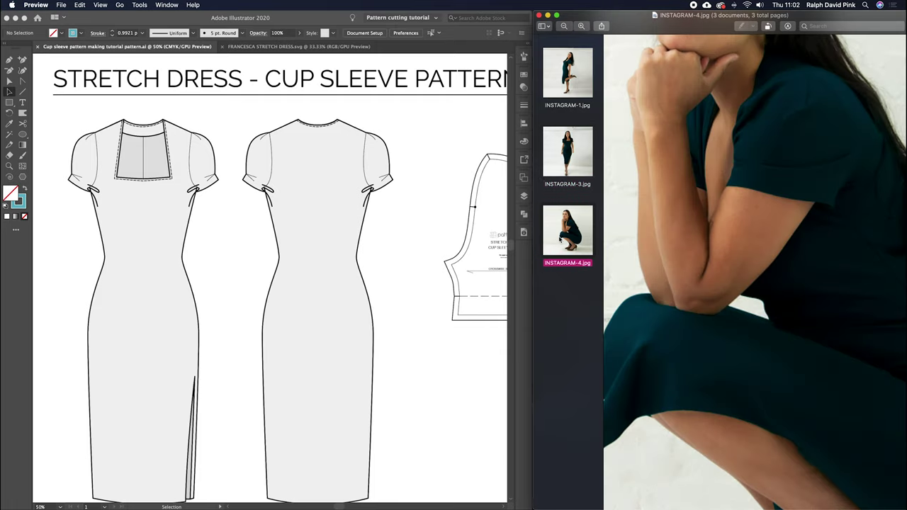
left_click(564, 92)
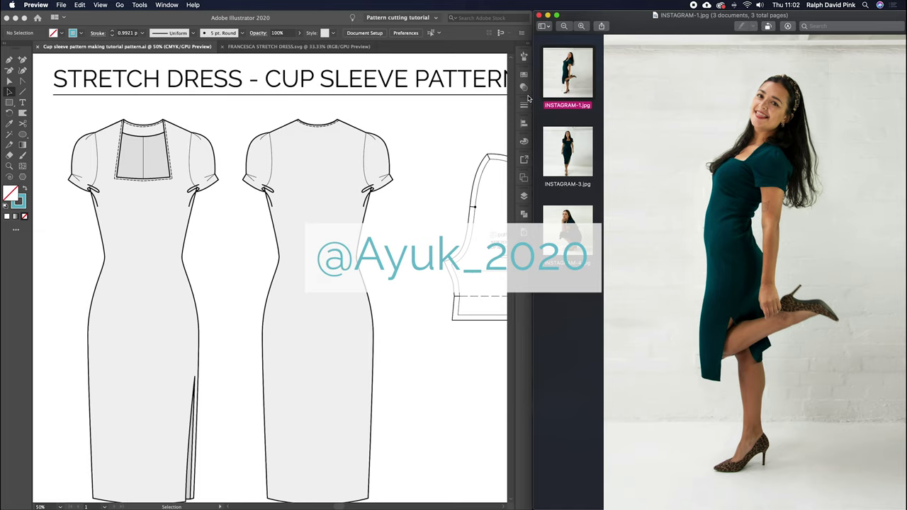
Step: Switch to Illustrator and look over the cup sleeve pattern and the front panel beside the dress sketches at 33.33% zoom
left_click(465, 145)
key("super+minus")
left_click_drag(443, 161, 366, 87)
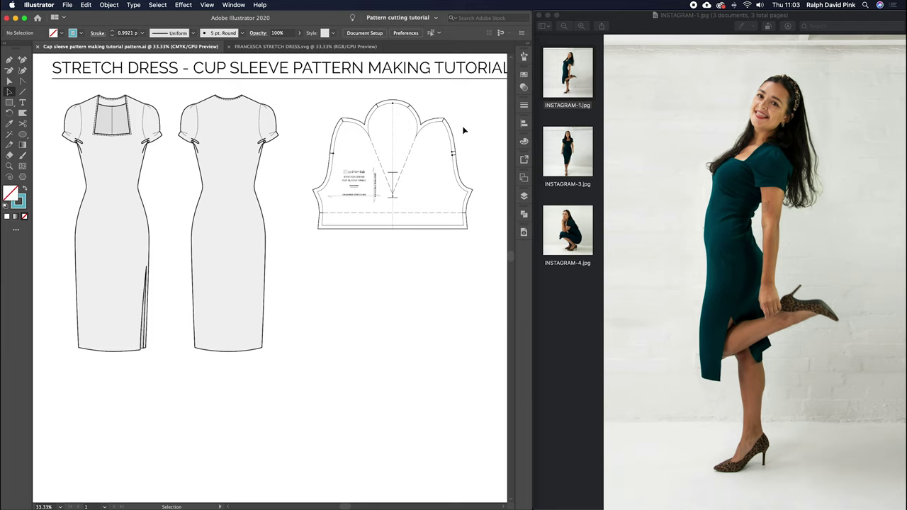
mouse_move(474, 128)
left_mouse_down()
mouse_move(348, 144)
mouse_move(202, 140)
mouse_move(332, 154)
left_mouse_up()
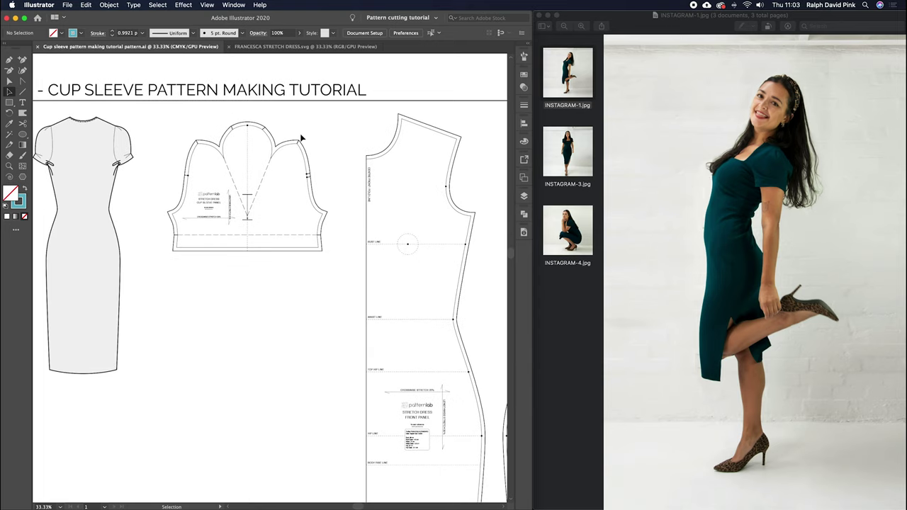
Step: Switch to Chrome and look through the basic blocks and slopers offered on the PatternLab home page
left_click(138, 492)
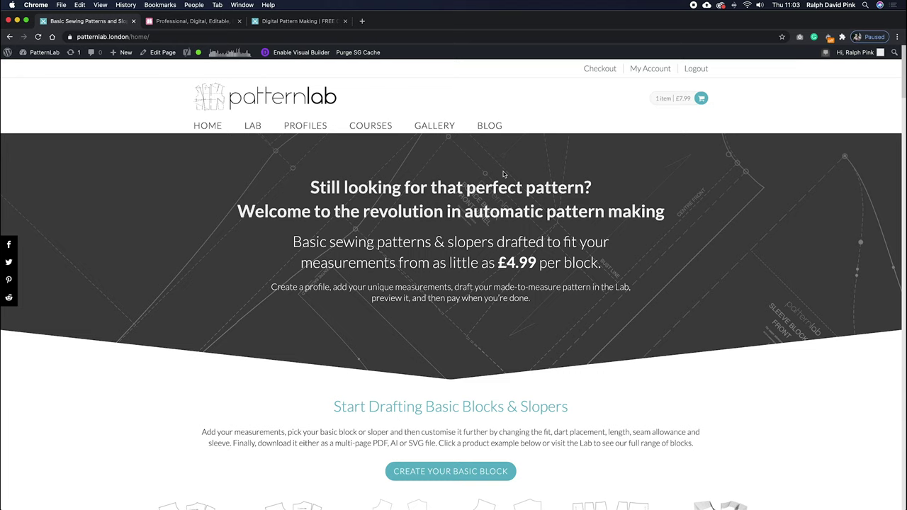
scroll(503, 175, "down", 5)
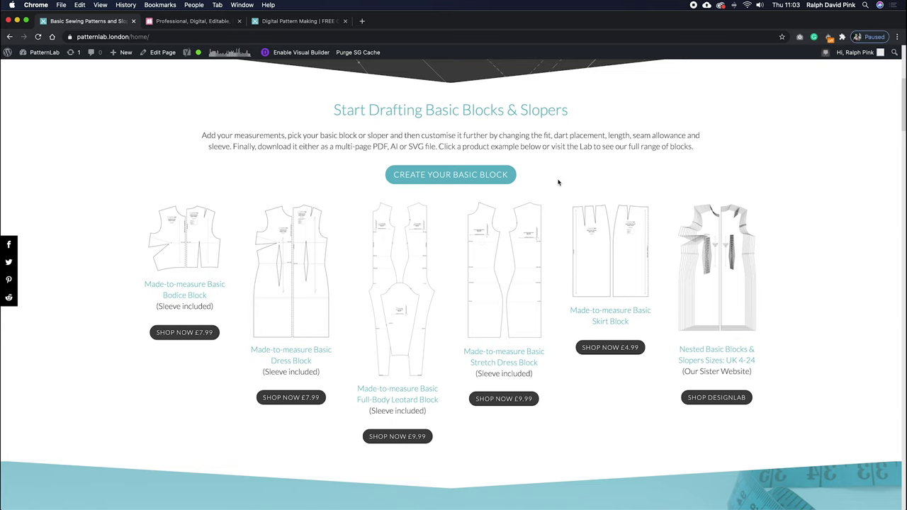
scroll(558, 182, "up", 5)
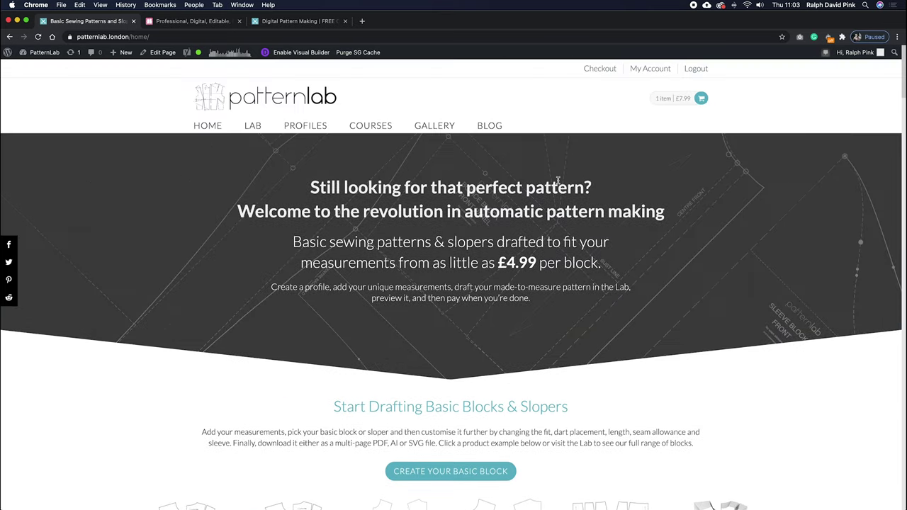
Step: Load the saved measurement profile in PatternLab's profile manager and review its body measurements
left_click(301, 127)
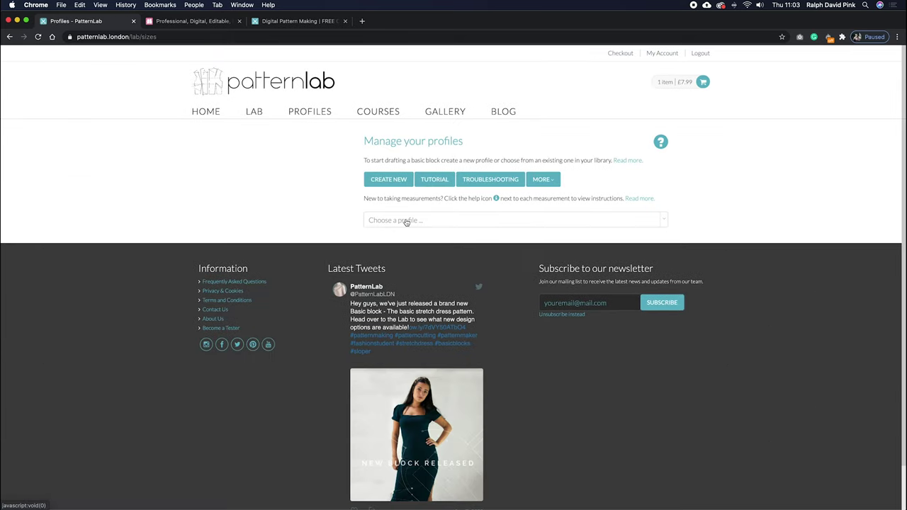
left_click(406, 220)
left_click(383, 243)
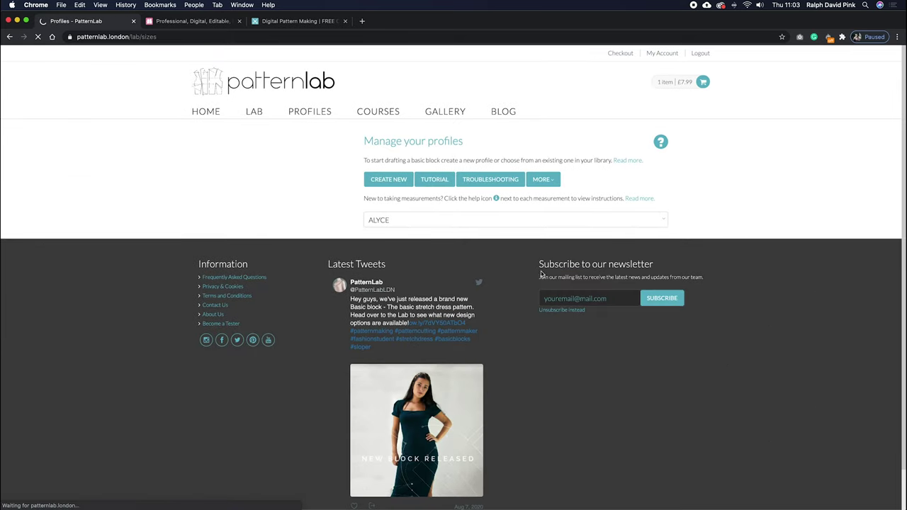
scroll(576, 278, "down", 15)
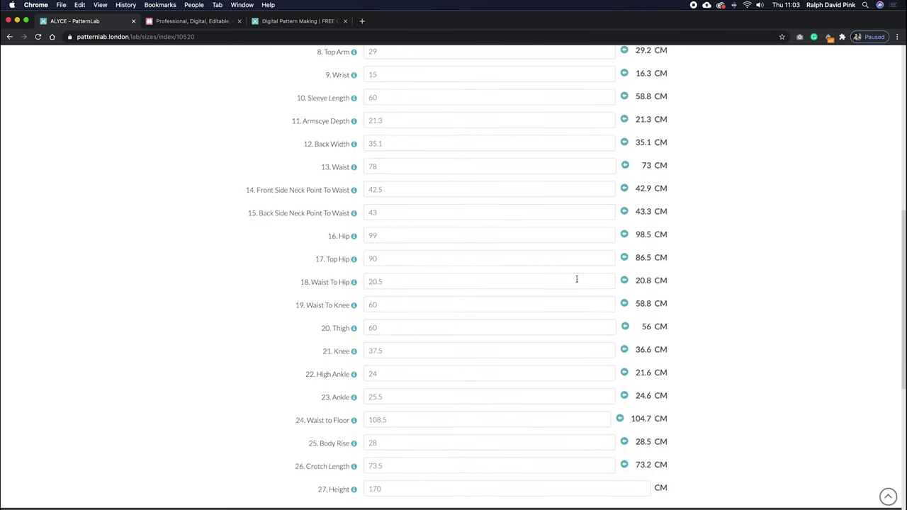
scroll(576, 278, "up", 15)
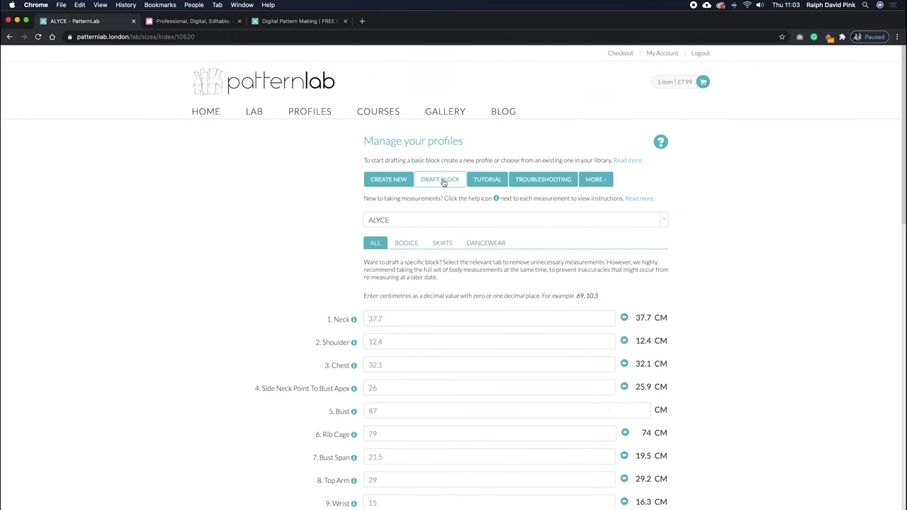
Step: Start drafting a block from the loaded profile and choose the casual wear Stretch Dress block
left_click(445, 183)
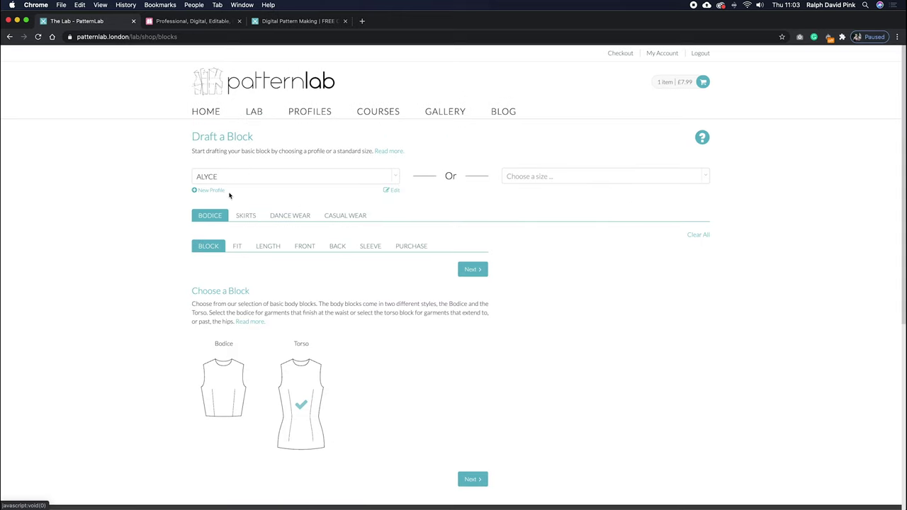
left_click(351, 216)
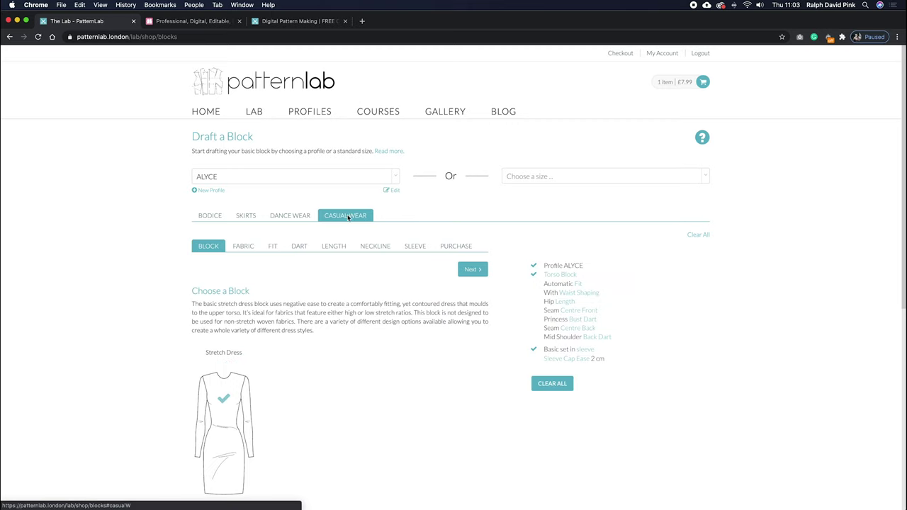
left_click(213, 399)
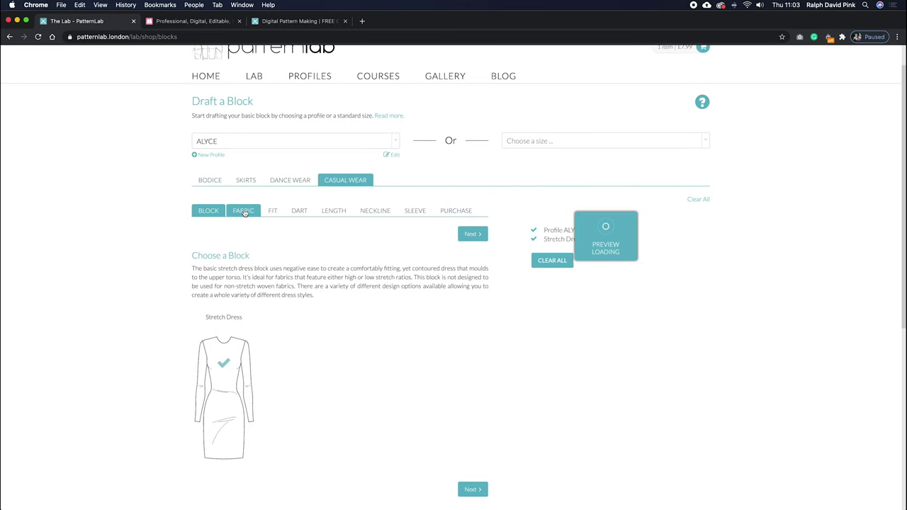
Step: Review the fabric section with the crosswise and lengthwise stretch-to measurements for the stretch dress block
left_click(244, 211)
scroll(353, 347, "down", 5)
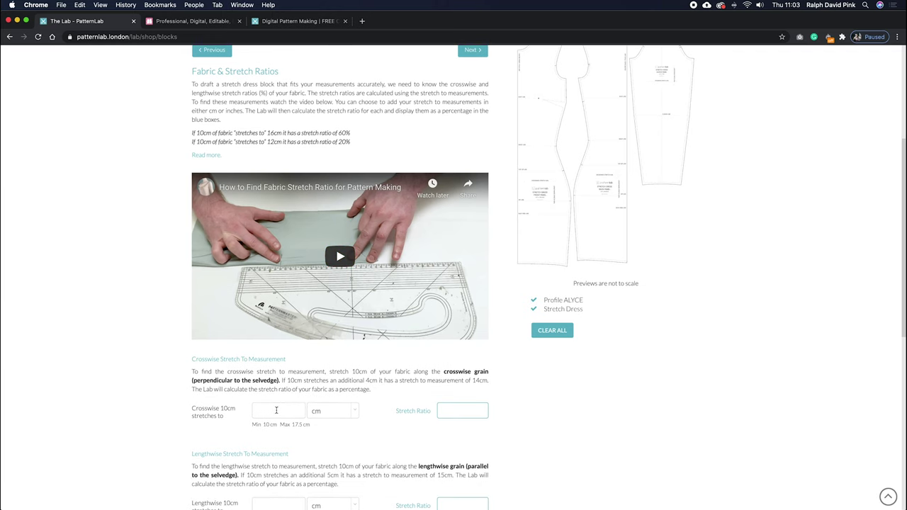
scroll(276, 411, "up", 1)
scroll(275, 405, "down", 2)
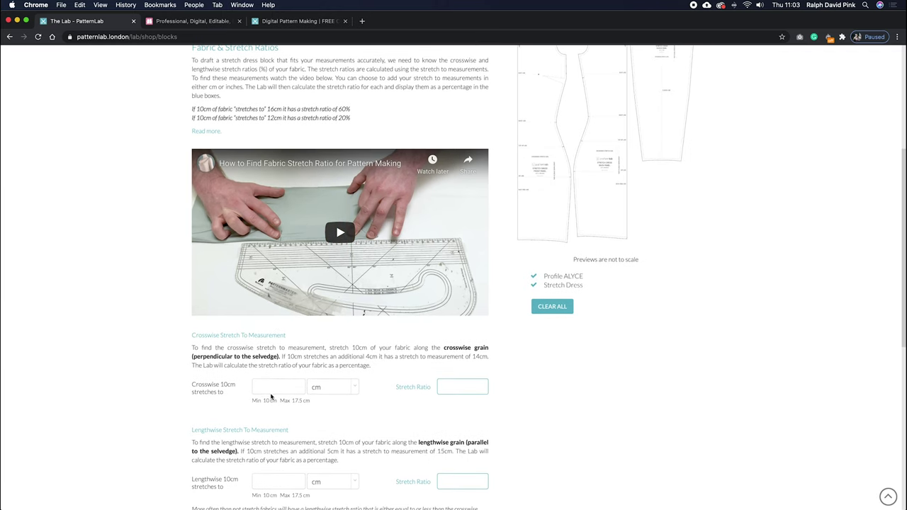
scroll(269, 385, "up", 7)
Step: Look through the fit, dart, dress length, neckline and sleeve length options of the stretch dress block
left_click(272, 246)
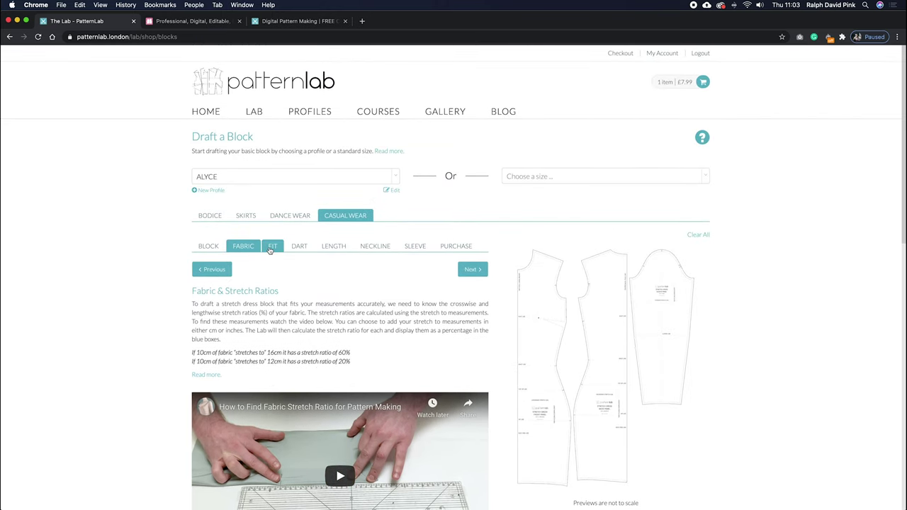
left_click(296, 245)
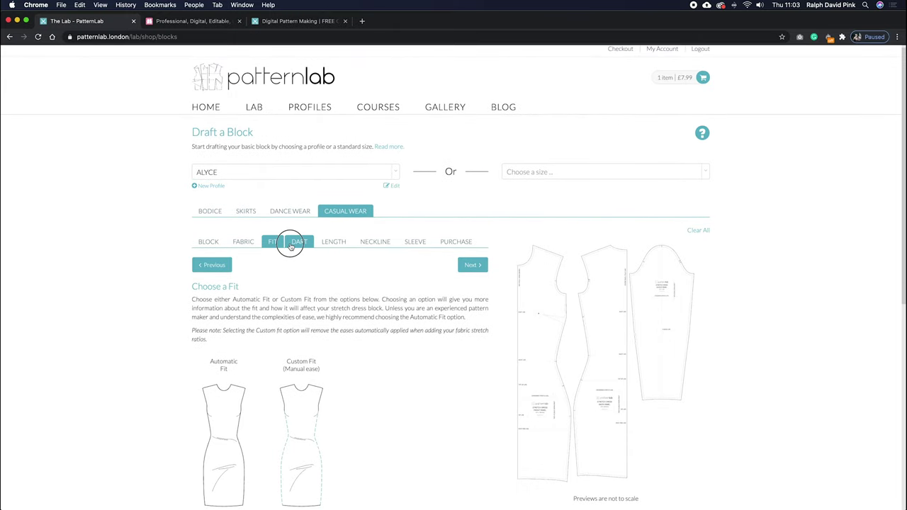
left_click(339, 246)
scroll(347, 234, "down", 3)
scroll(376, 188, "up", 1)
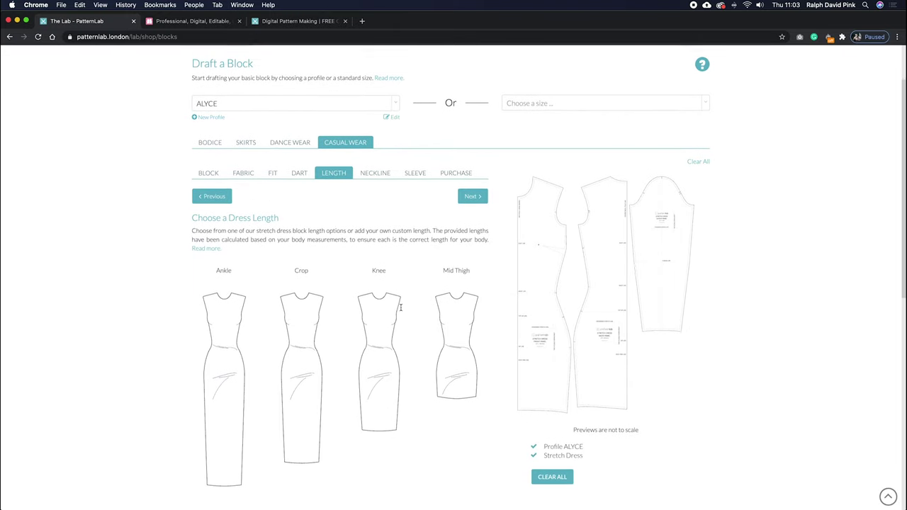
left_click(380, 178)
left_click(424, 176)
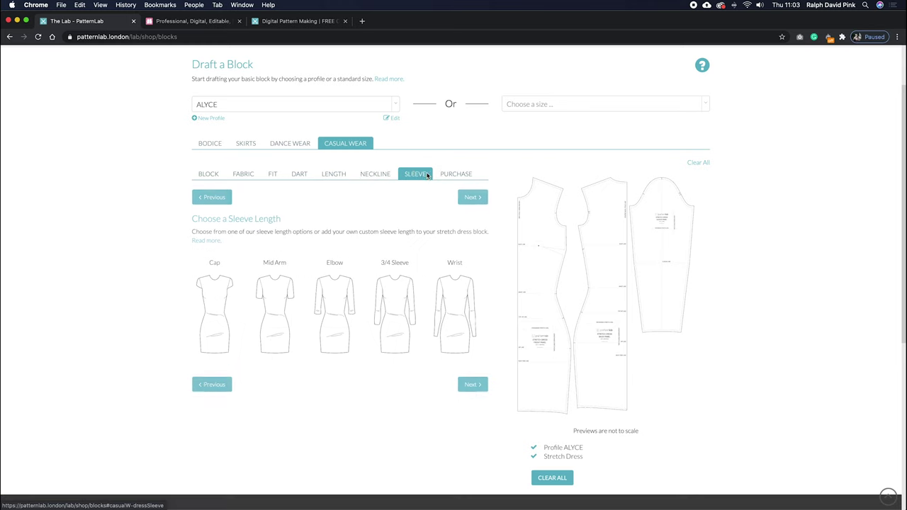
Step: Review the purchase options for the stretch dress block, including the PDF pattern and the AI/SVG ePattern
left_click(457, 175)
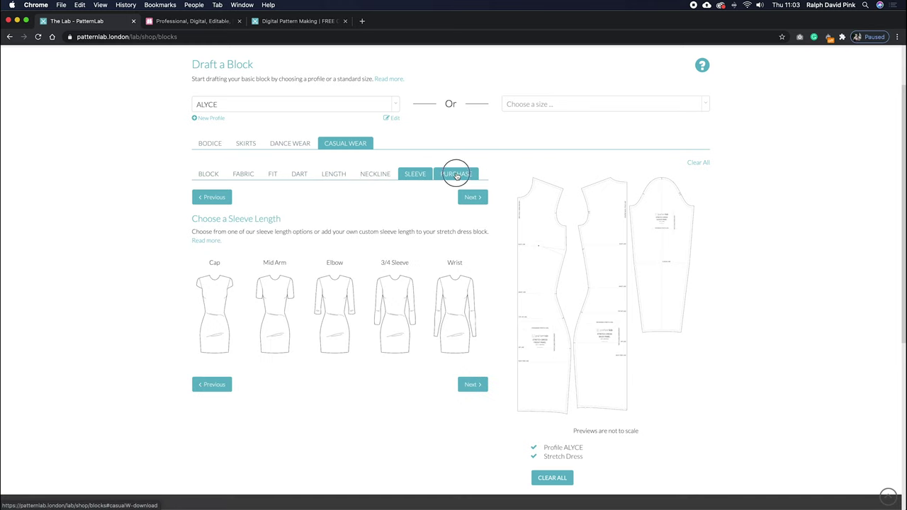
scroll(362, 193, "up", 3)
scroll(362, 194, "down", 5)
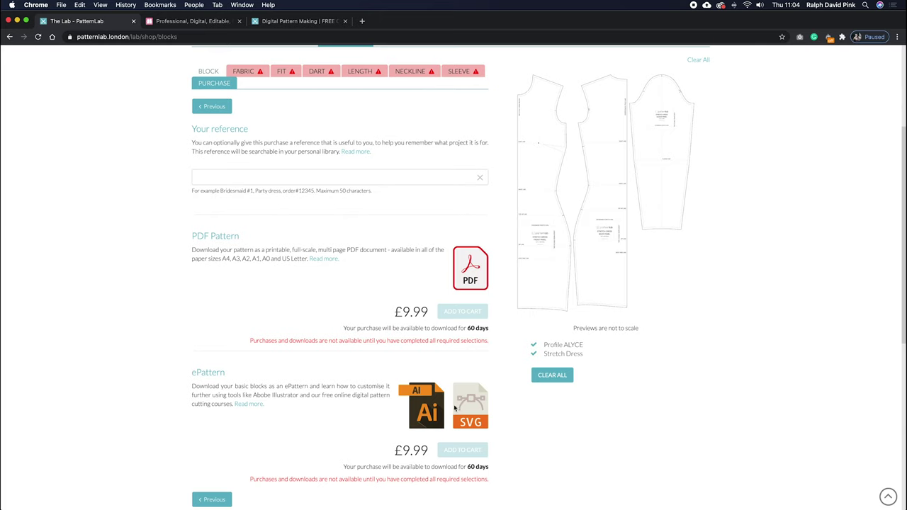
scroll(448, 411, "up", 5)
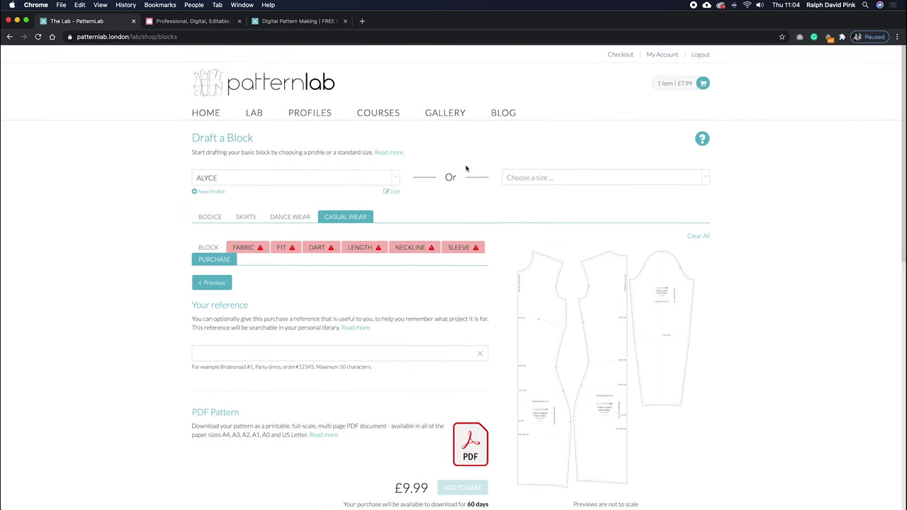
Step: Browse the standard-size stretch dress patterns on the DesignLab website
left_click(203, 25)
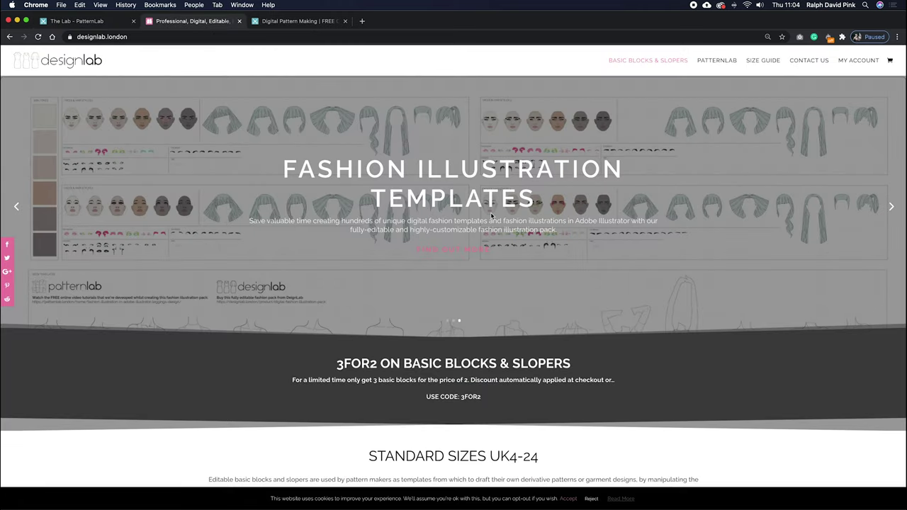
scroll(516, 245, "down", 10)
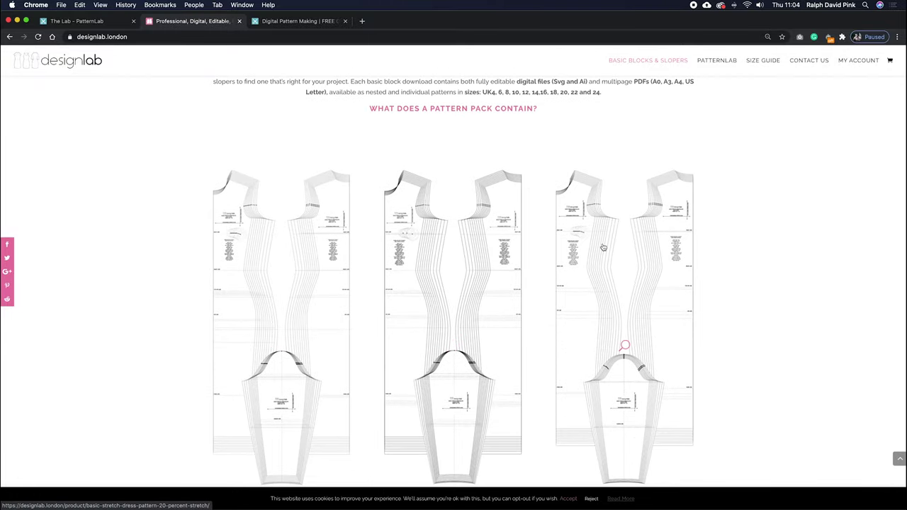
scroll(602, 246, "down", 3)
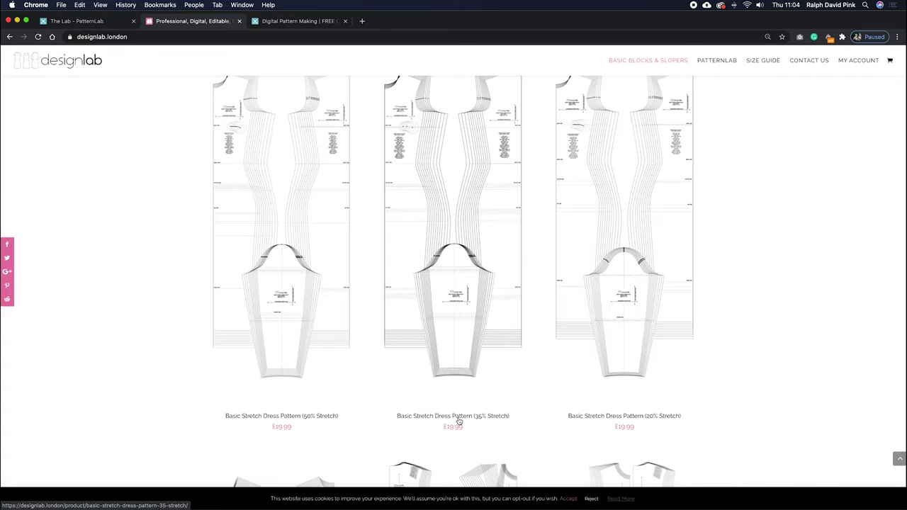
Step: Open the Basic Stretch Dress Pattern (35% Stretch) product and read through its details
left_click(656, 418)
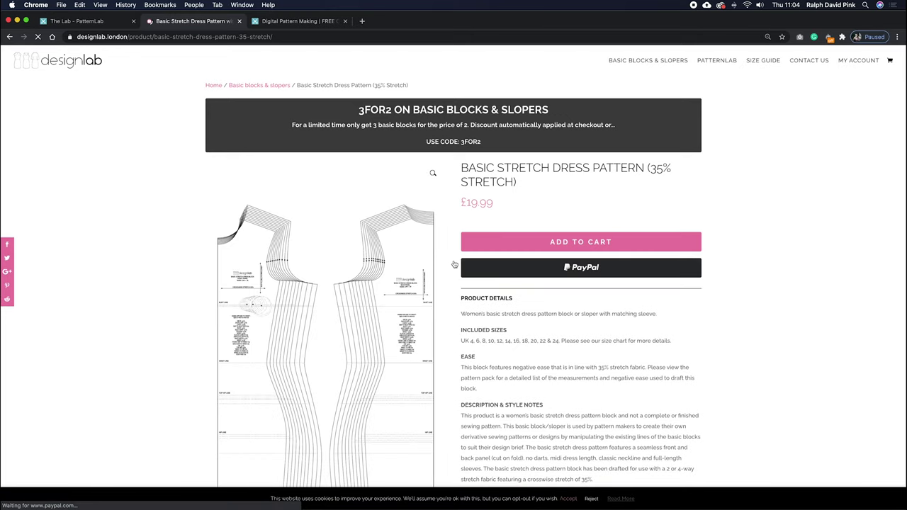
scroll(451, 266, "down", 5)
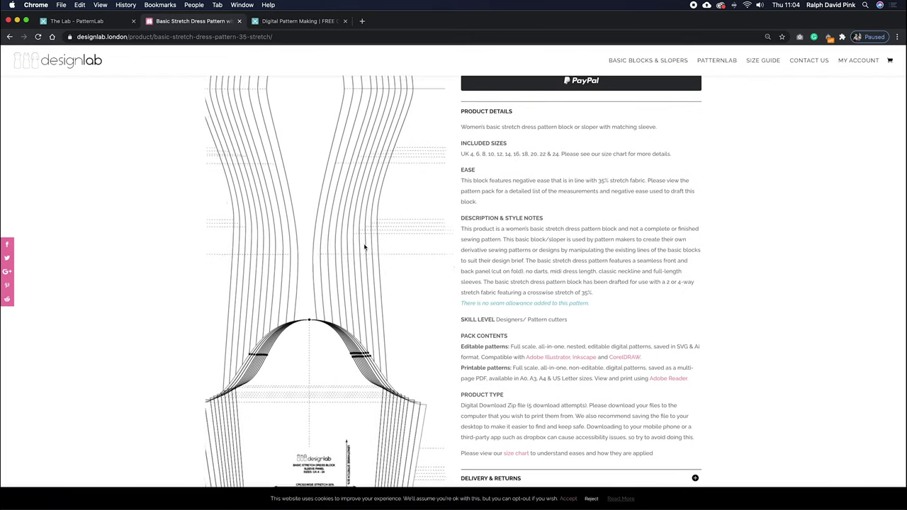
scroll(102, 188, "up", 5)
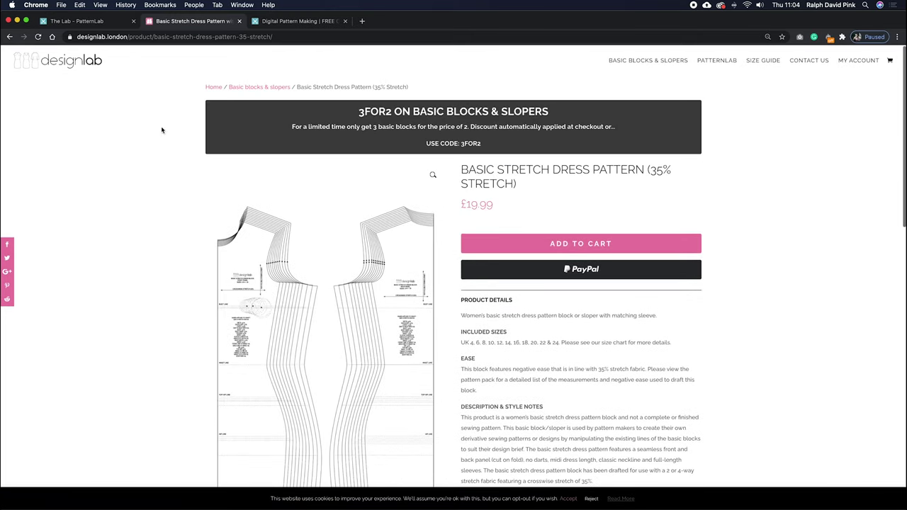
Step: Look over PatternLab's course list and the numbered tutorials of the Digital Pattern Making in Adobe Illustrator CC course
left_click(273, 22)
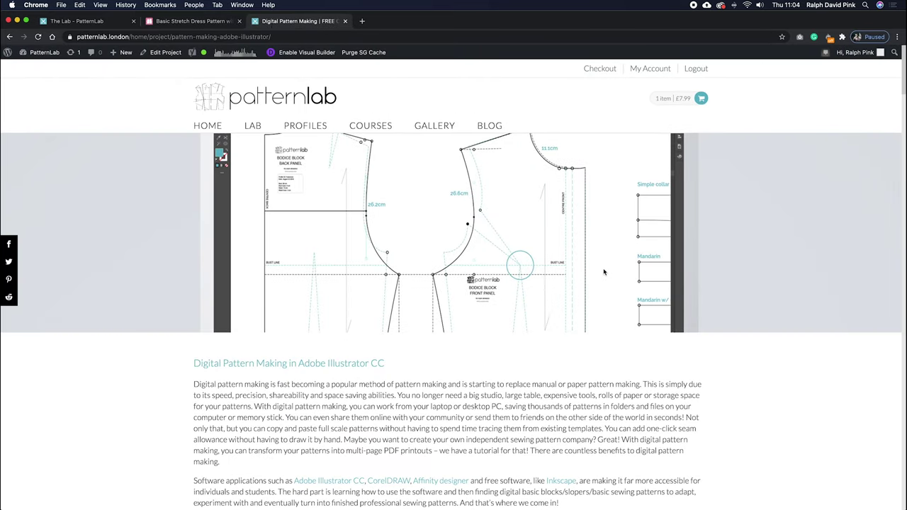
mouse_move(375, 127)
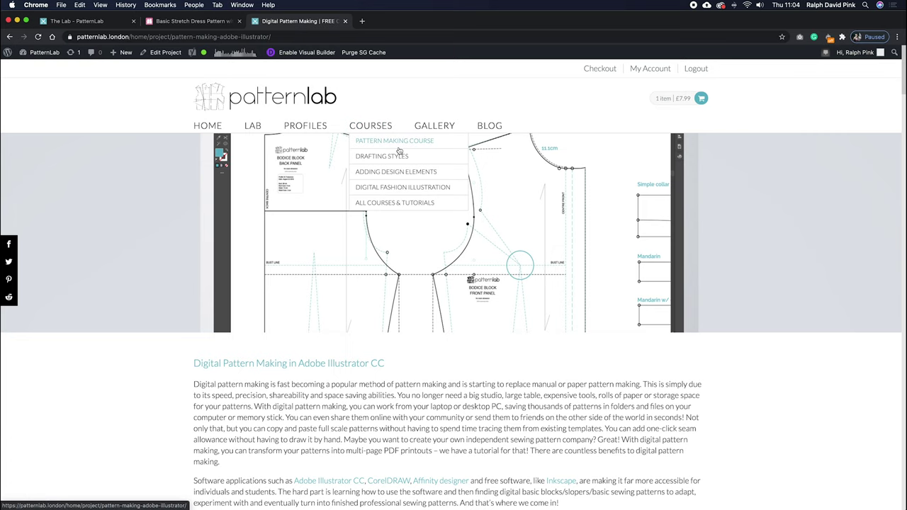
scroll(595, 265, "down", 15)
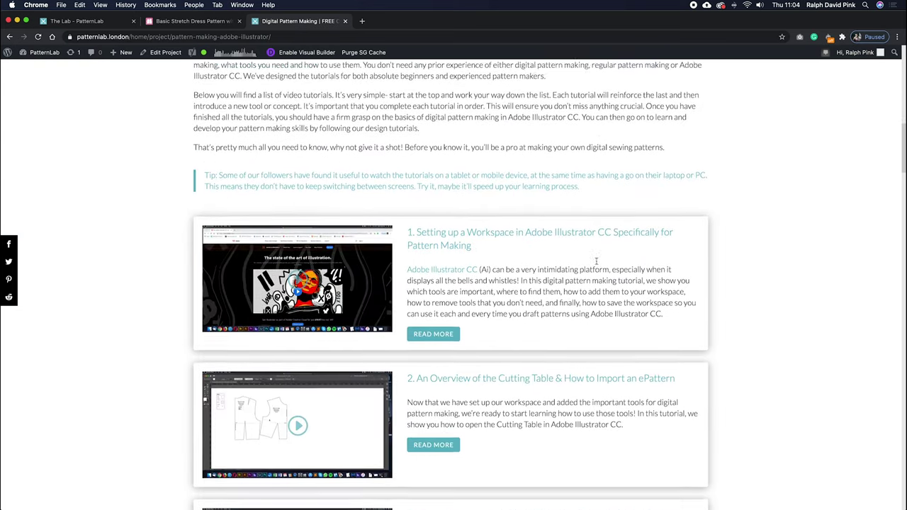
scroll(596, 265, "up", 1)
scroll(597, 267, "down", 15)
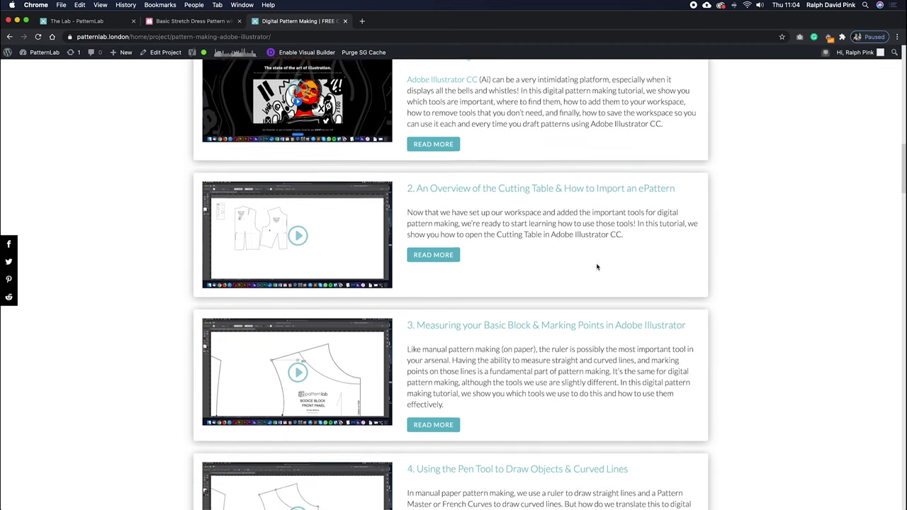
Step: Look through the course's remaining numbered lessons, including seam allowance and multi-page PDF sewing patterns
scroll(594, 273, "down", 5)
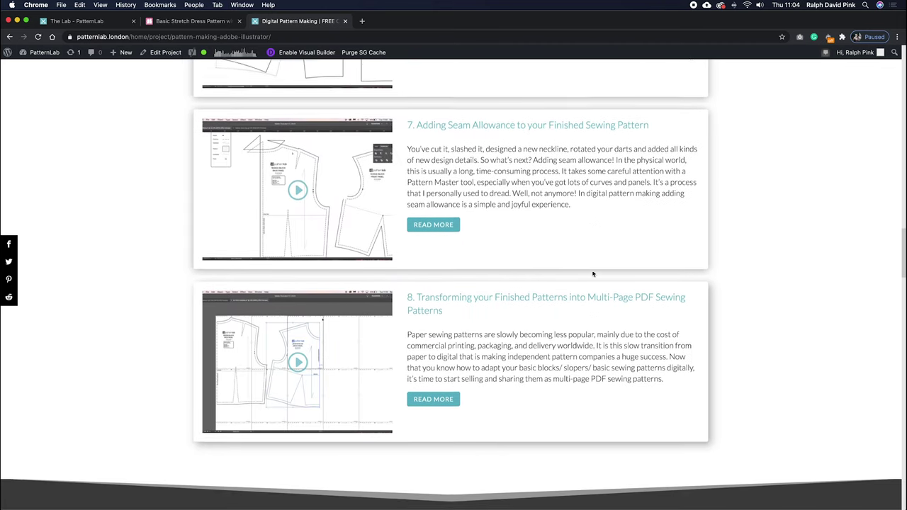
scroll(594, 273, "up", 5)
scroll(496, 212, "down", 2)
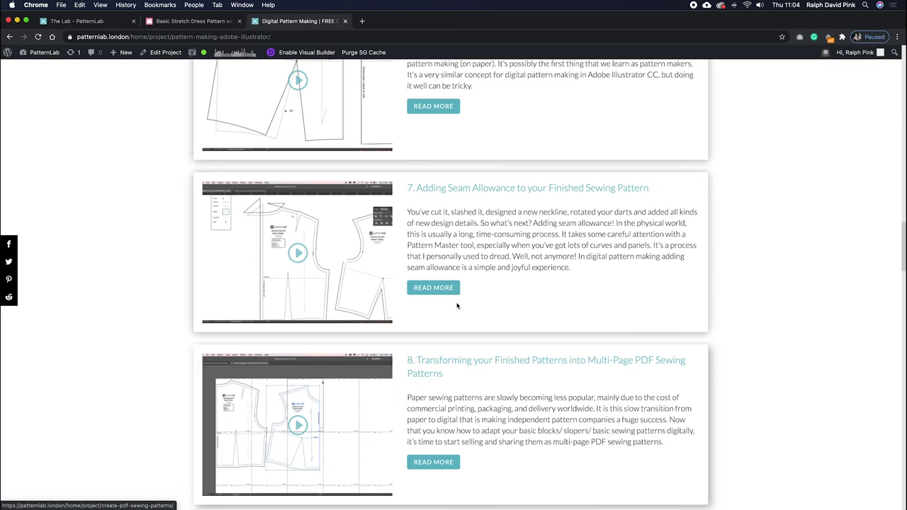
scroll(457, 306, "up", 20)
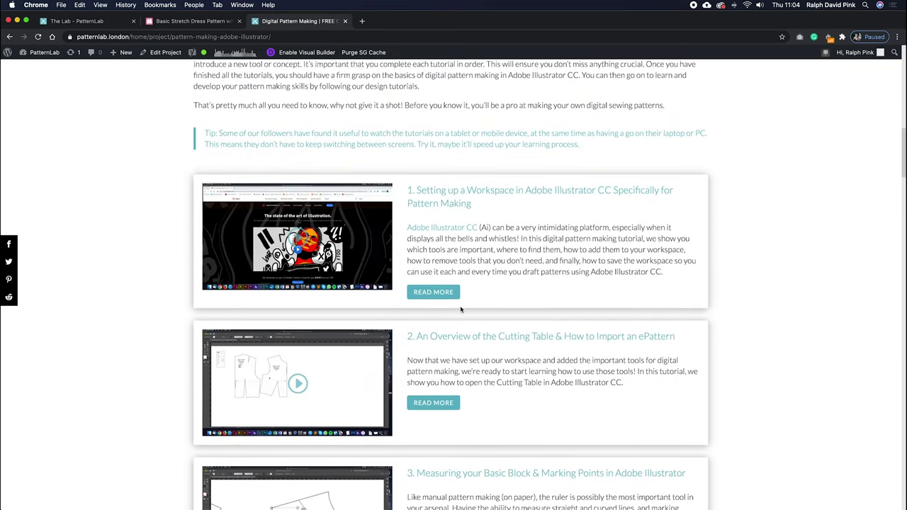
scroll(461, 309, "down", 20)
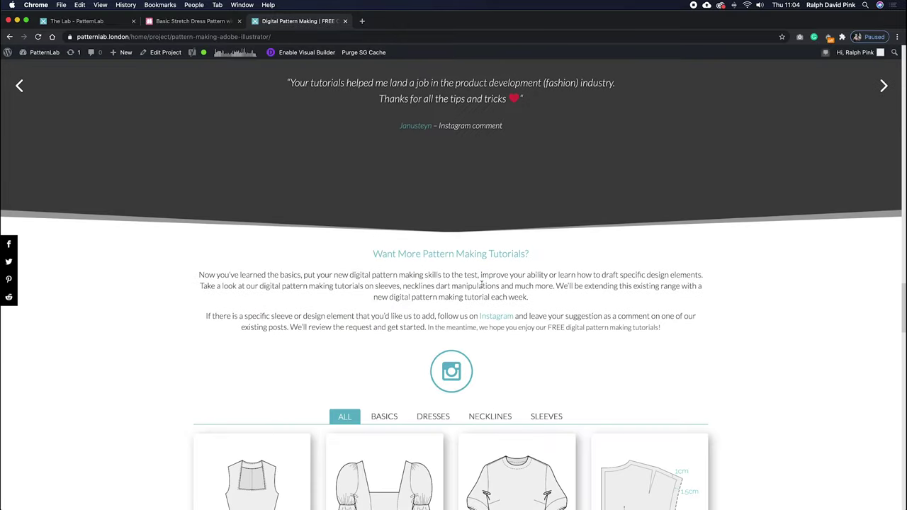
Step: Browse the additional pattern-making tutorials below the course lessons and filter them to the Sleeves category
scroll(489, 294, "down", 5)
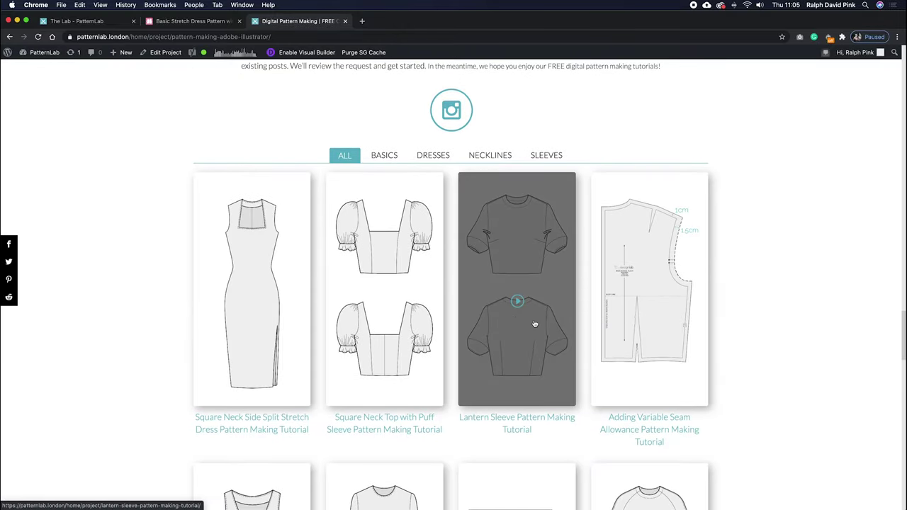
scroll(471, 265, "down", 1)
scroll(471, 263, "down", 7)
scroll(472, 262, "up", 5)
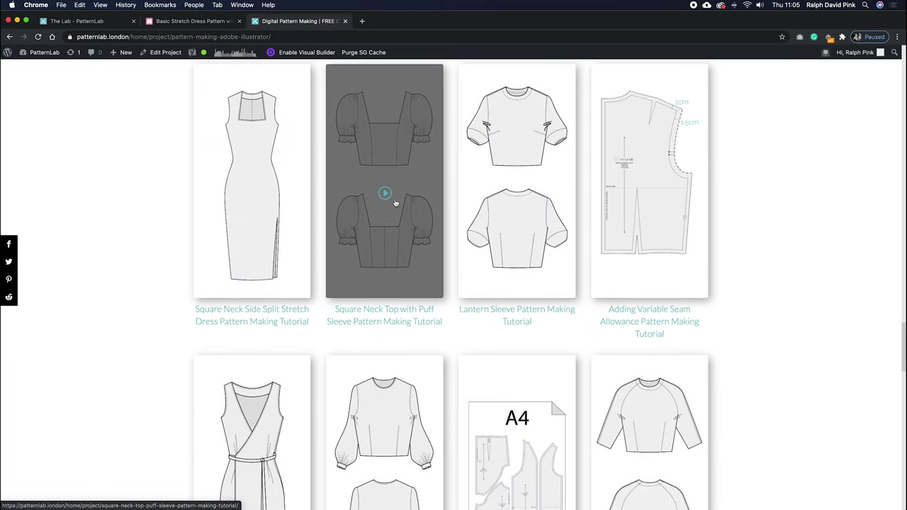
scroll(395, 203, "up", 4)
left_click(544, 244)
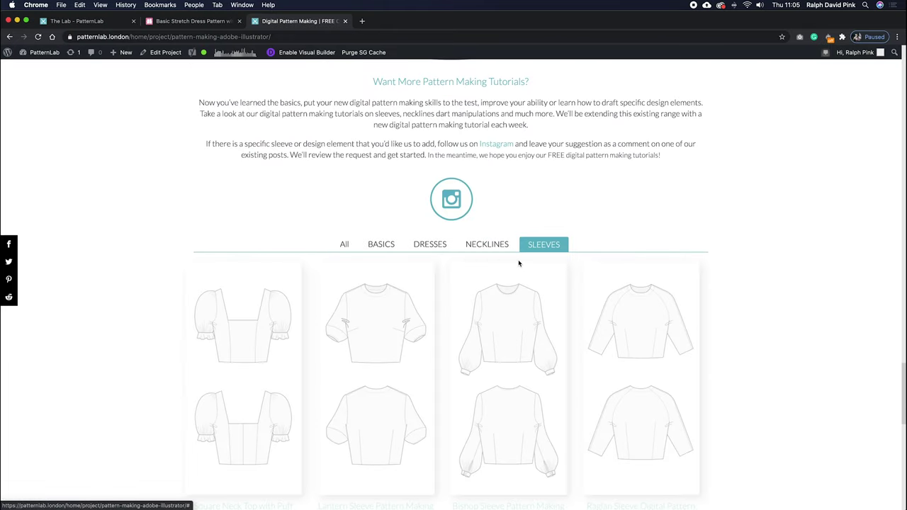
scroll(682, 262, "up", 5)
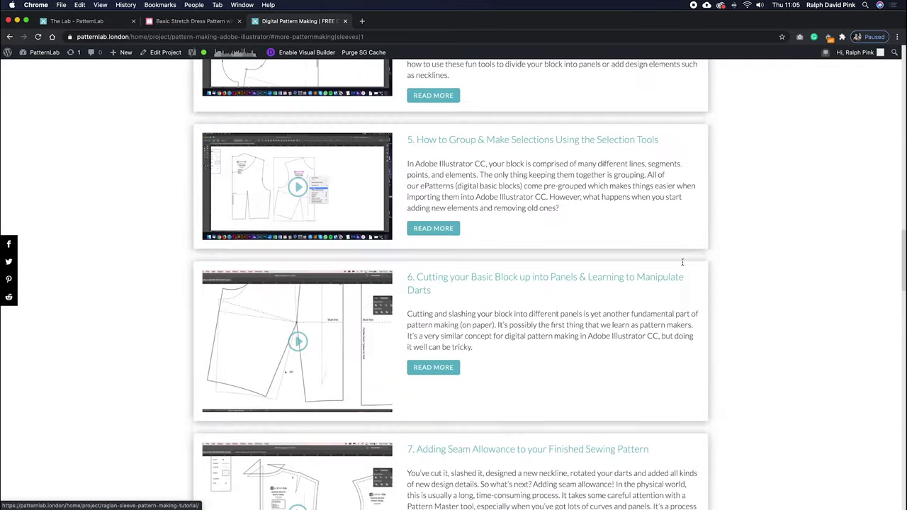
scroll(683, 263, "up", 15)
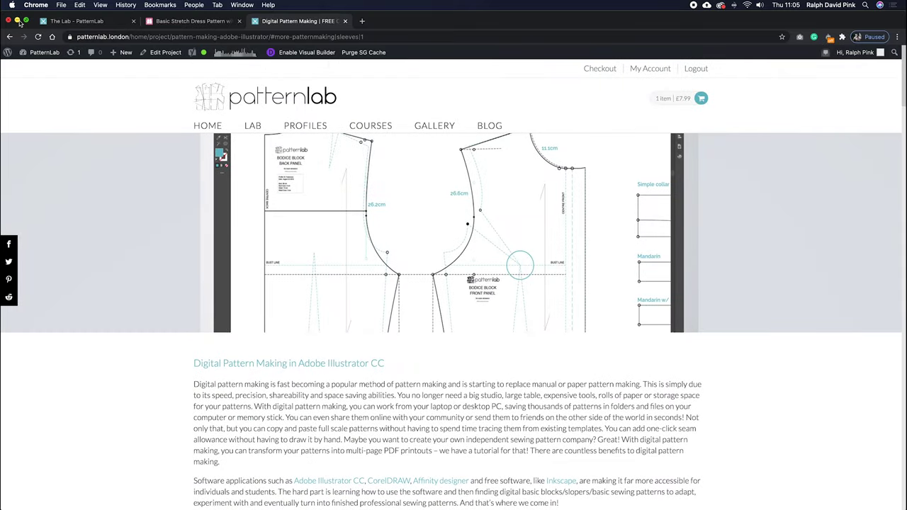
Step: Switch to the cup sleeve pattern document in Illustrator, hide the reference photos and widen the window to show all the pattern pieces
left_click(18, 21)
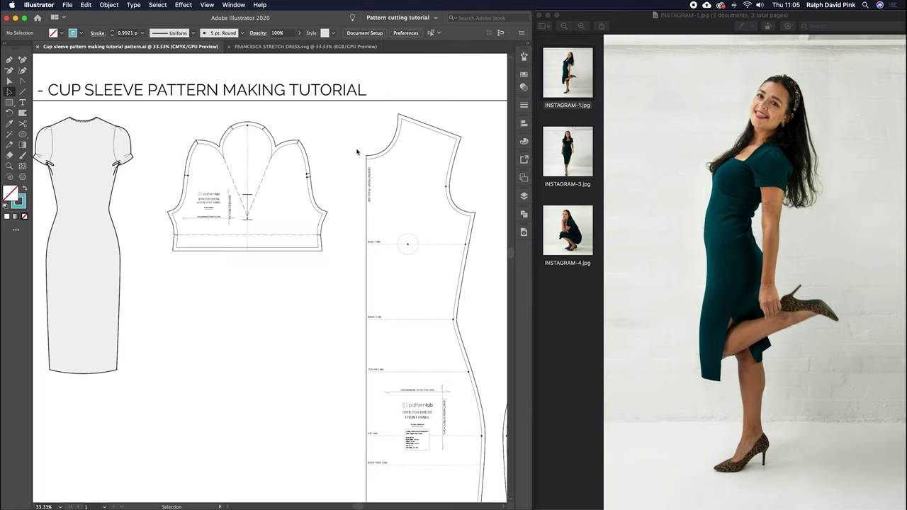
left_click(548, 15)
left_click_drag(532, 11, 846, 10)
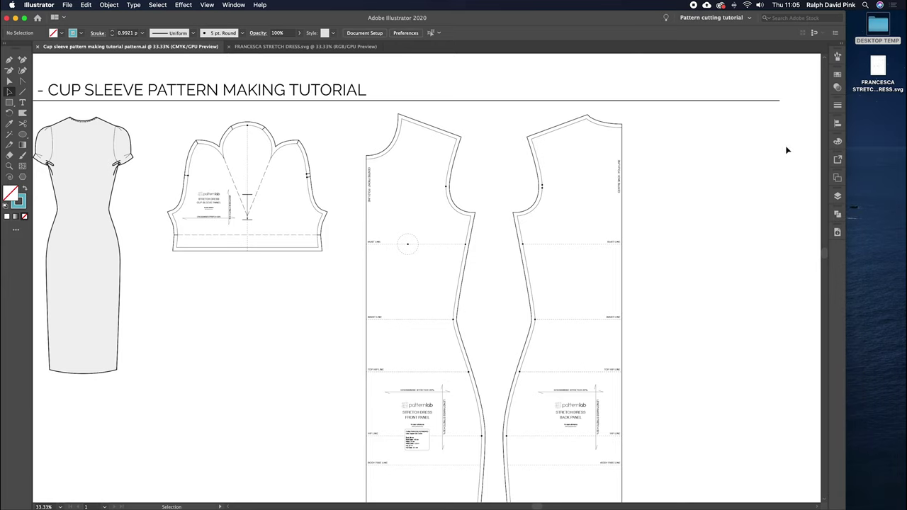
key("super+minus")
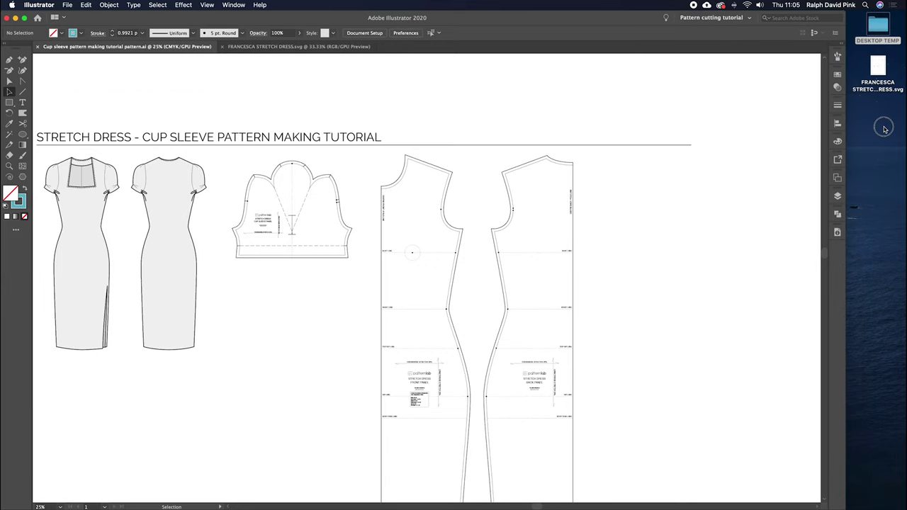
left_click(885, 130)
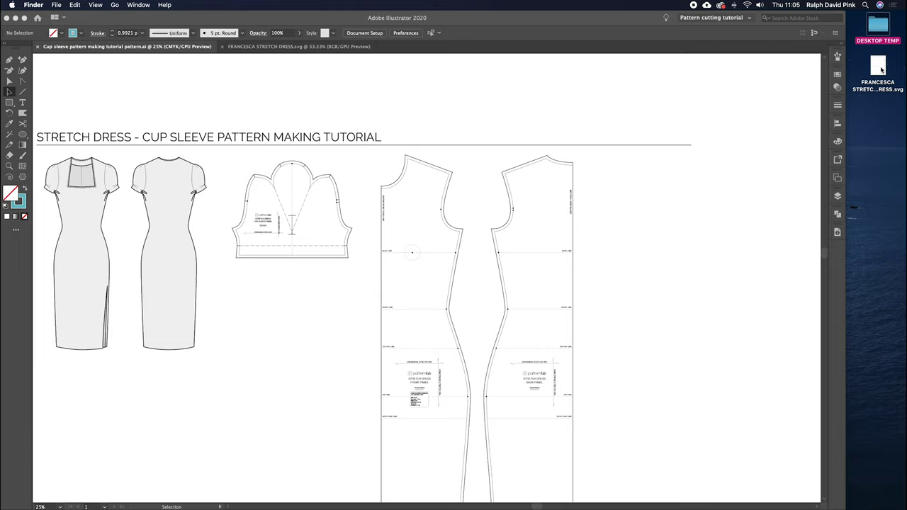
left_click(323, 51)
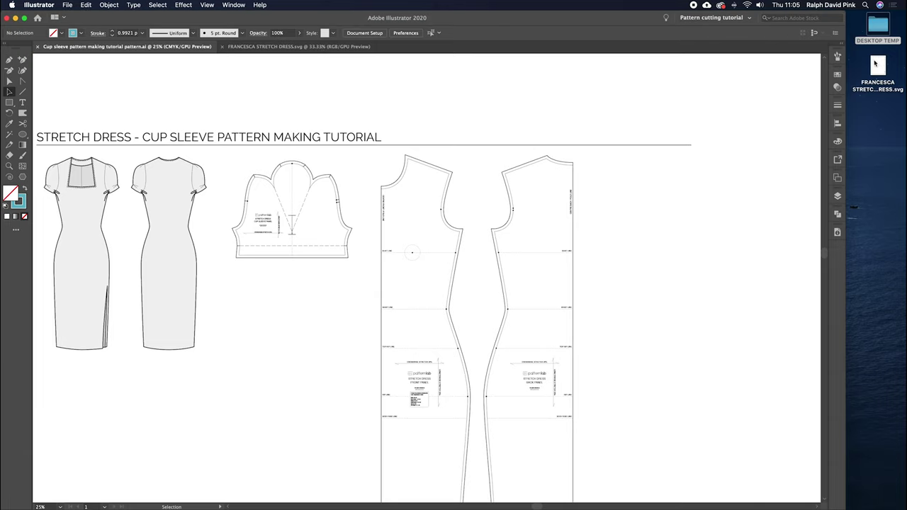
double_click(881, 70)
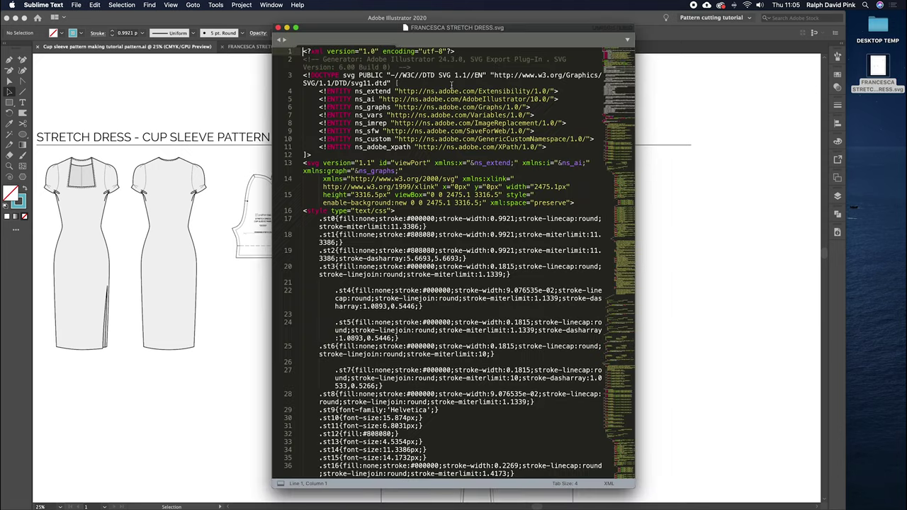
left_click(278, 27)
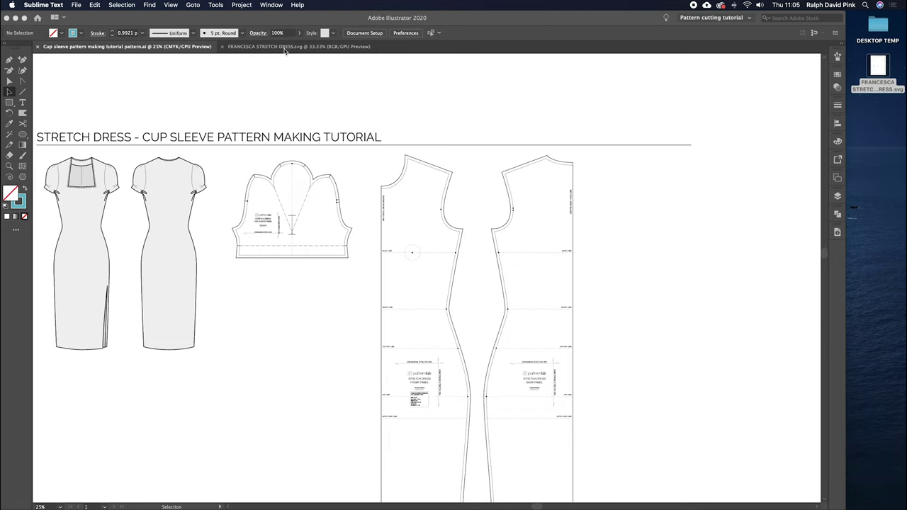
Step: Switch to the stretch dress SVG document and move the back panel about 7.4 cm horizontally away from the front panel
left_click(294, 49)
left_click(292, 48)
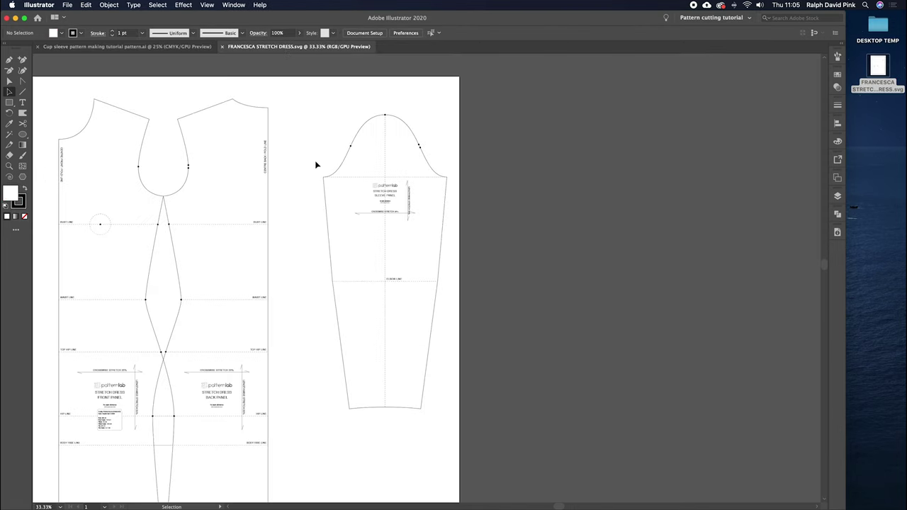
left_click_drag(296, 199, 438, 166)
key("super+minus")
key("v")
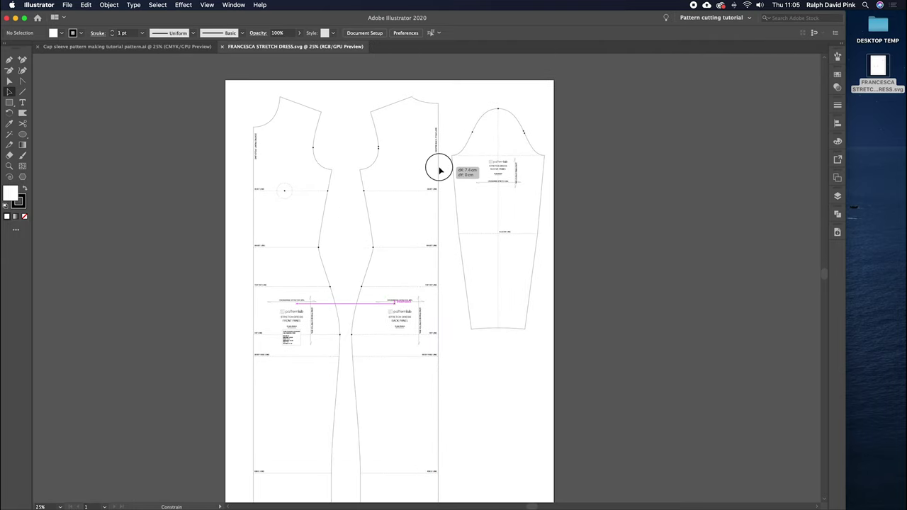
left_click(380, 226, "super")
left_click_drag(373, 247, 332, 247)
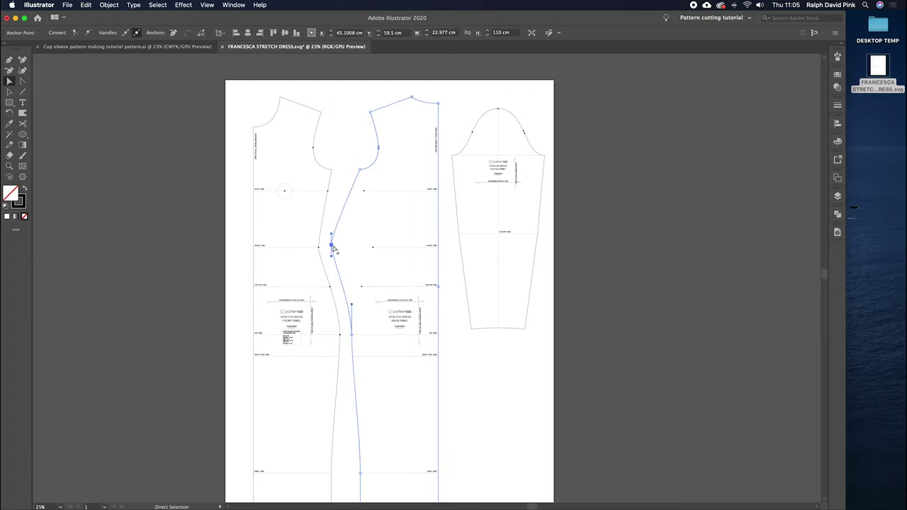
key("super+z")
left_click(400, 221)
Step: Copy the front, back and sleeve panels of the stretch dress block and switch to the cup sleeve tutorial document
left_click_drag(248, 91, 539, 304)
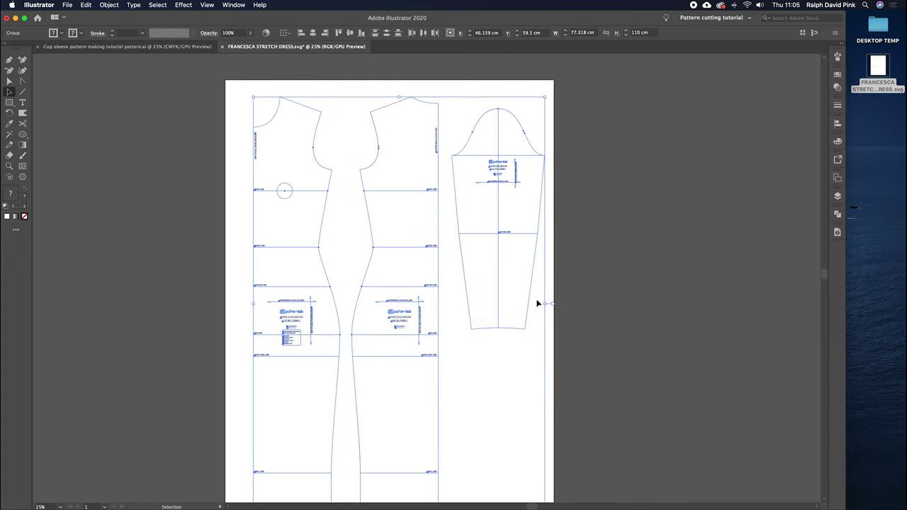
left_click(315, 116)
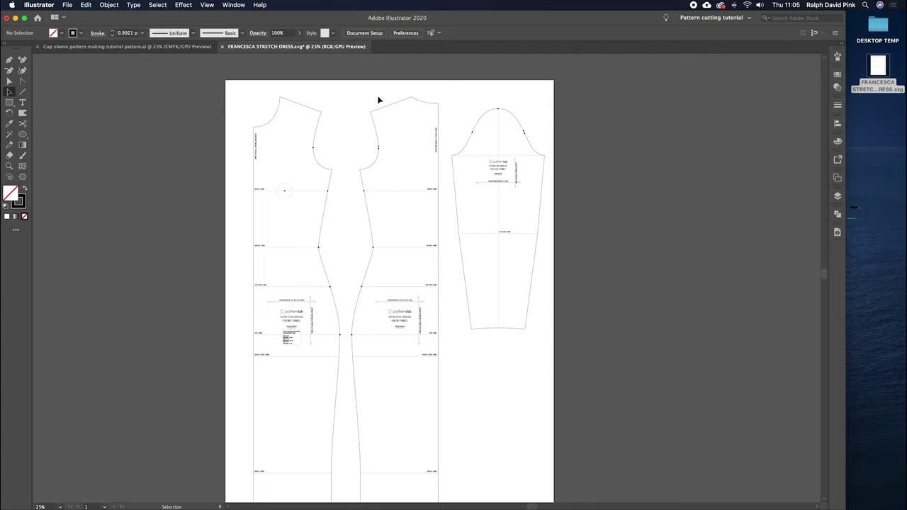
left_click_drag(257, 98, 558, 286)
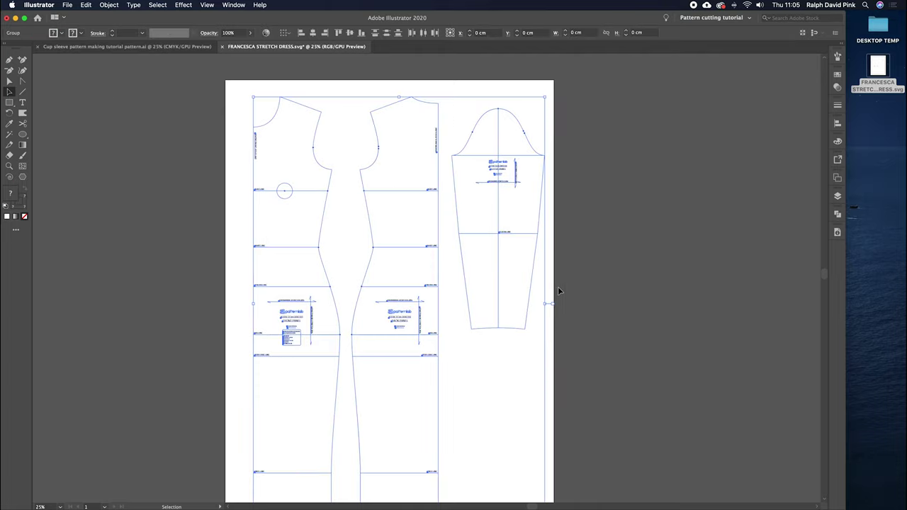
left_click(549, 214)
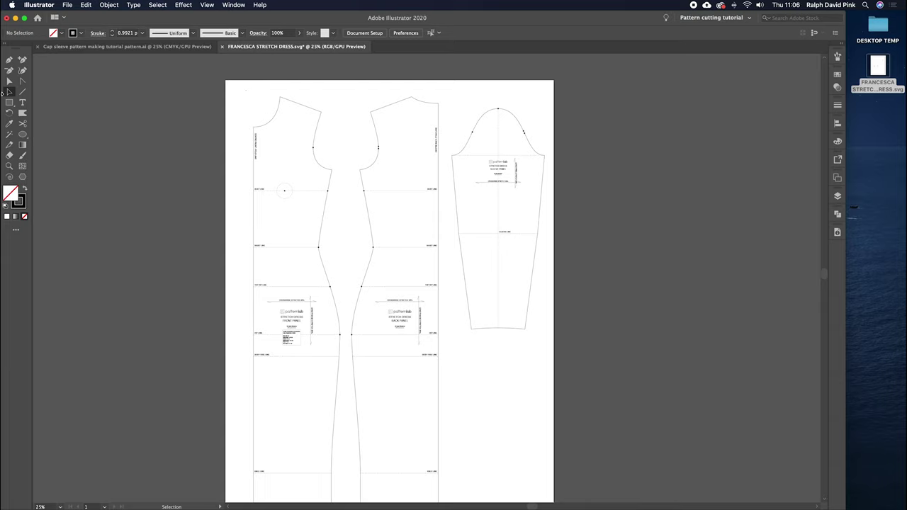
left_click_drag(239, 95, 540, 304)
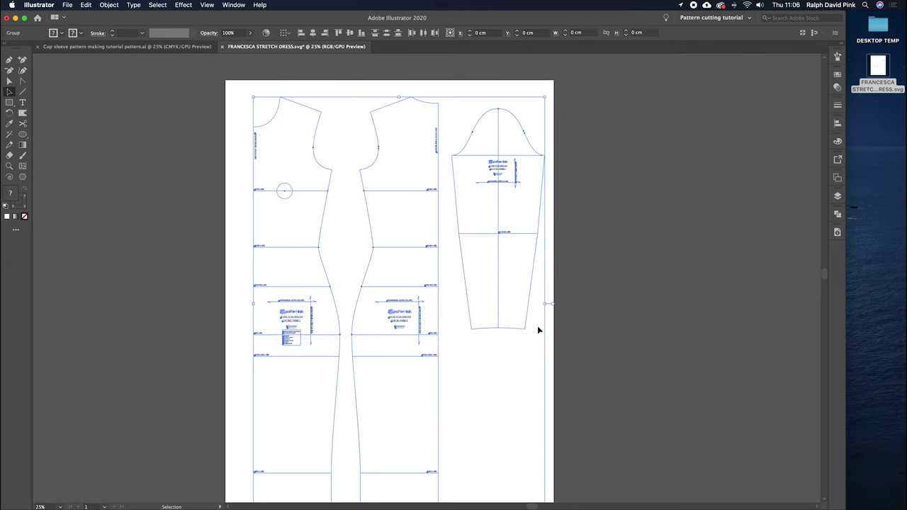
left_click(86, 5)
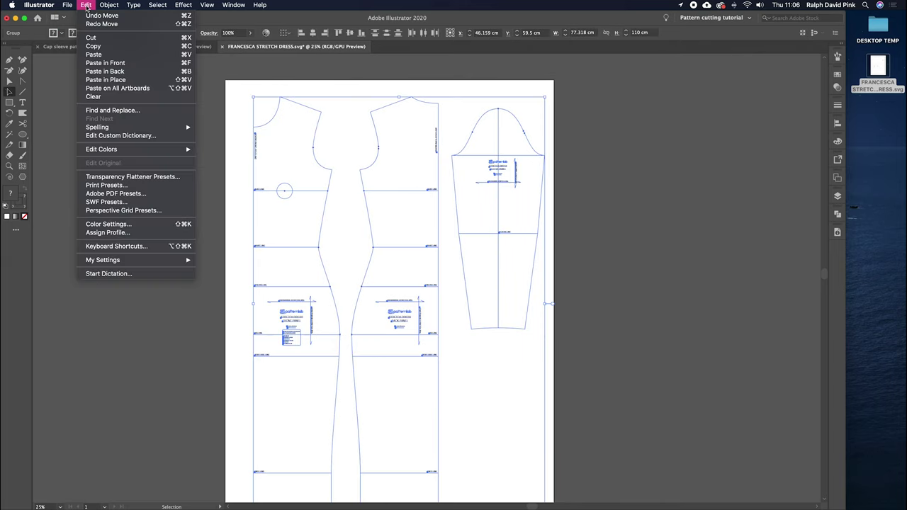
left_click(95, 44)
left_click(97, 46)
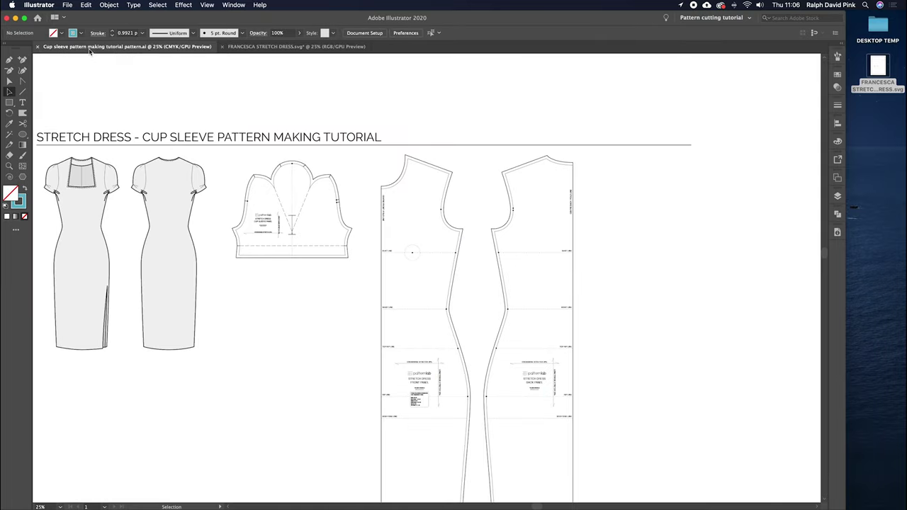
Step: Paste the copied block panels into the tutorial document and place them beside the finished back panel
key("super+minus")
key("super+minus")
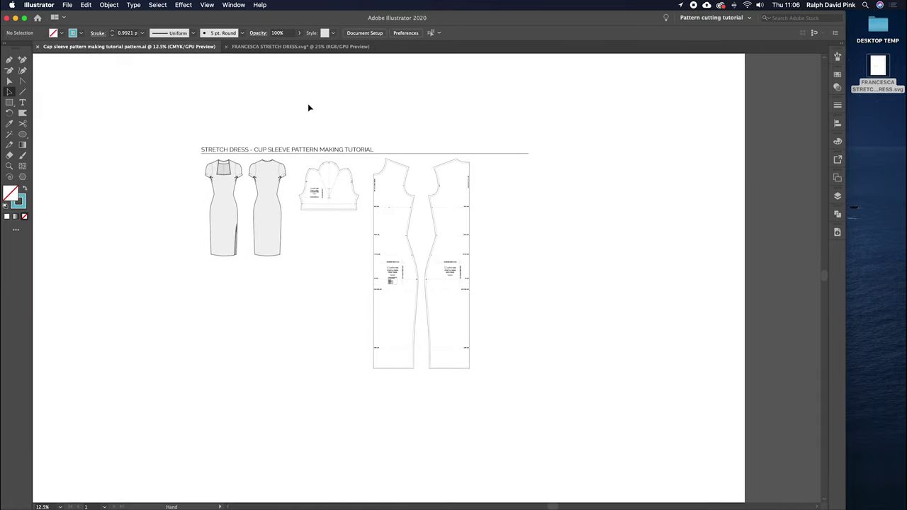
left_click(86, 5)
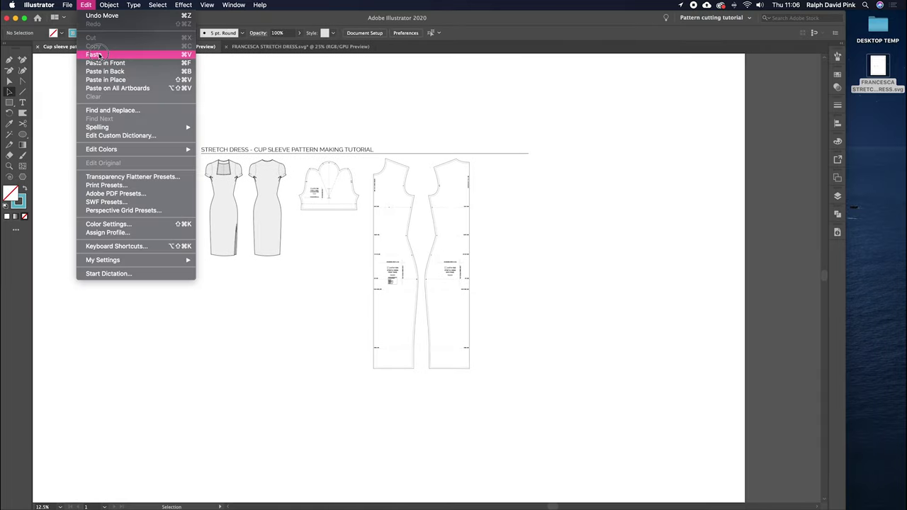
left_click(96, 52)
left_click_drag(386, 213, 533, 199)
Step: Delete the finished cup sleeve, front and back dress panels, keeping the flat sketches and the pasted block
left_click(314, 243)
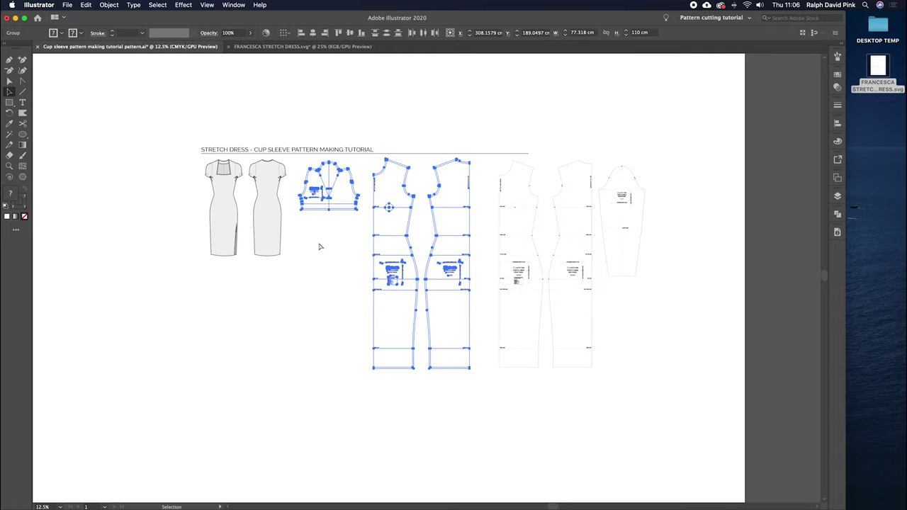
key("super+plus")
key("super+plus")
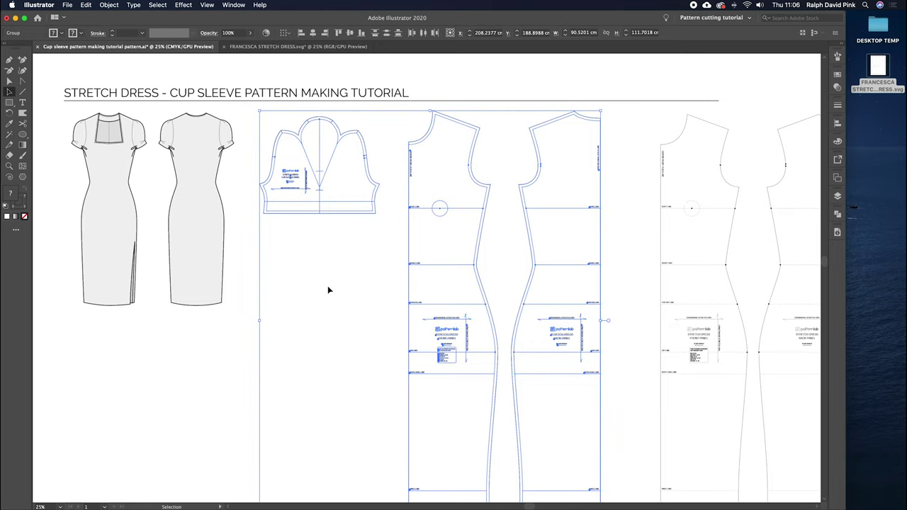
key("Delete")
Step: Move the basic sleeve panel into the empty space beside the back-view dress sketch
scroll(328, 286, "right", 3)
left_click_drag(361, 258, 324, 262)
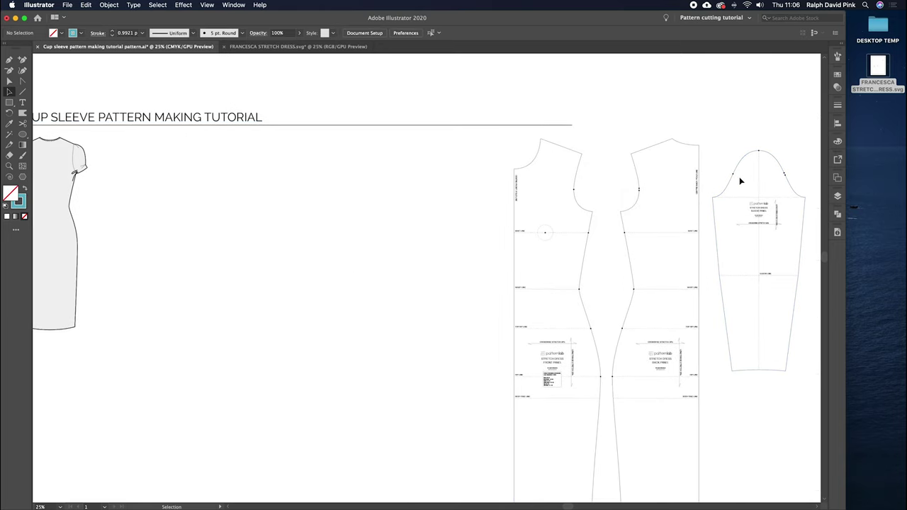
left_click_drag(738, 178, 171, 214)
left_click_drag(709, 236, 711, 237)
left_click_drag(639, 192, 548, 214)
left_click(330, 213)
left_click_drag(253, 194, 427, 199)
Step: Move the front and back dress panels together farther away from the sleeve panel to free up working space
left_click(709, 243)
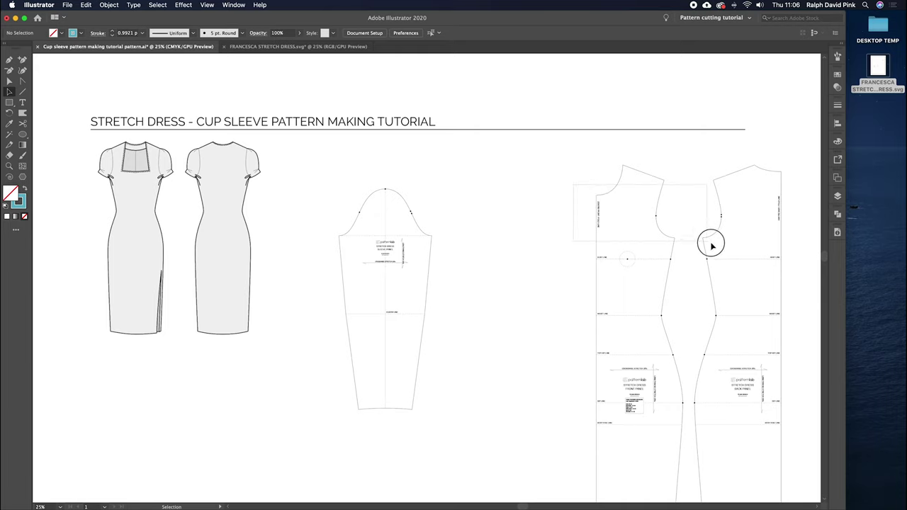
left_click_drag(663, 221, 794, 215)
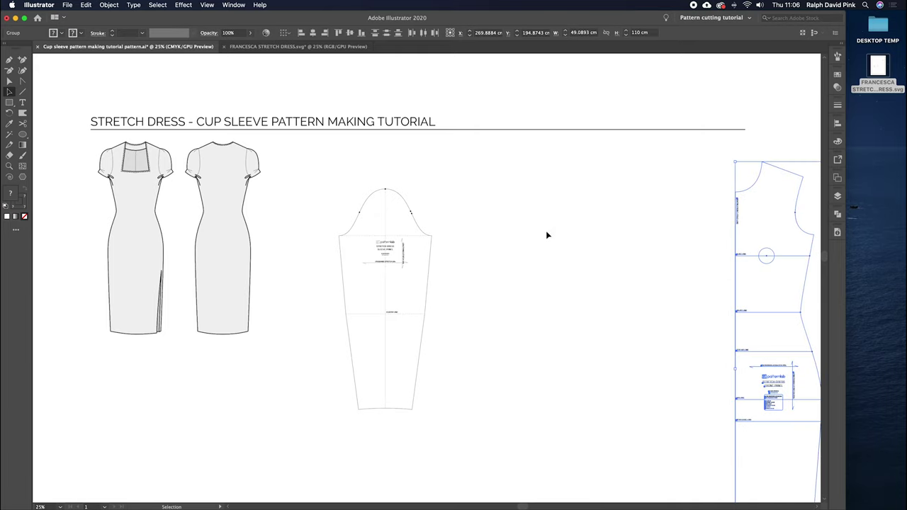
left_click(486, 217)
Step: Bring the basic sleeve panel into close view at 50% zoom with its sleeve cap fully visible
key("super+equal")
key("super+equal")
left_click_drag(438, 198, 513, 255)
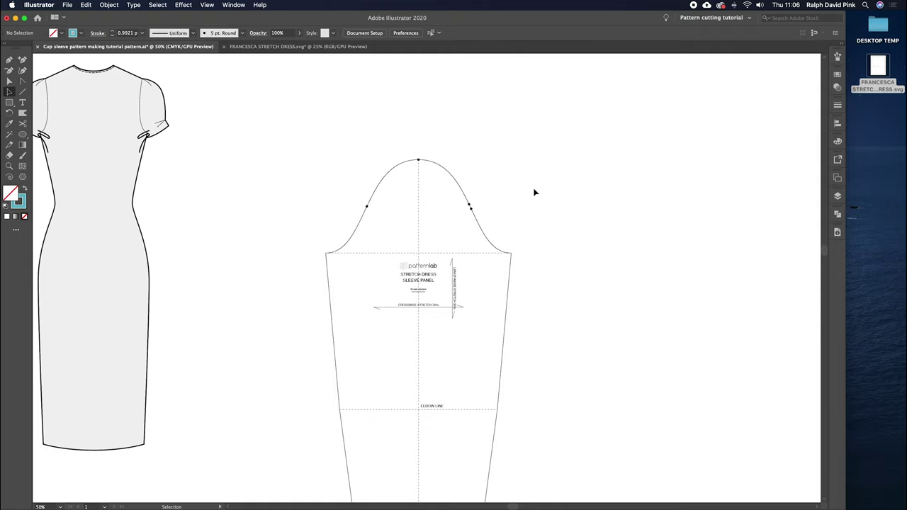
left_click_drag(526, 191, 518, 128)
key("space")
key("space")
left_click_drag(574, 133, 423, 267)
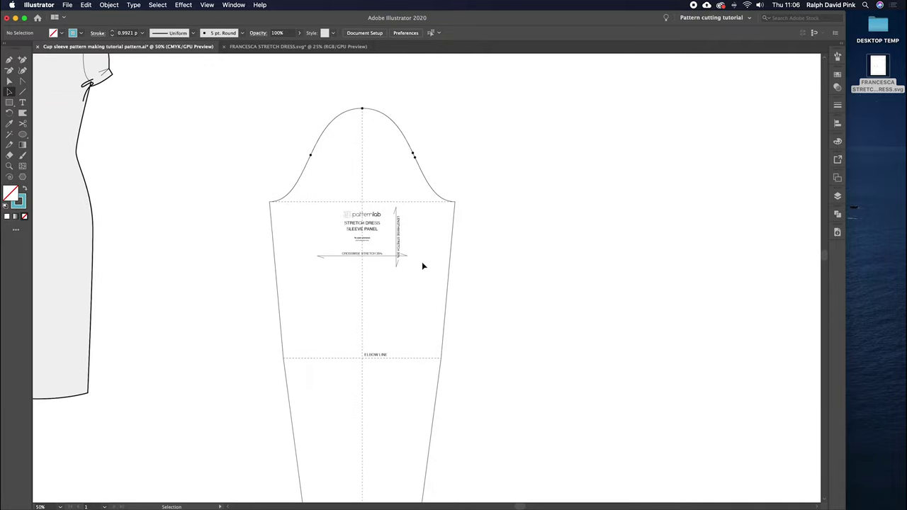
Step: Examine the basic sleeve panel, both as a whole and up close from the sleeve cap down to the elbow line
scroll(423, 267, "up", 10)
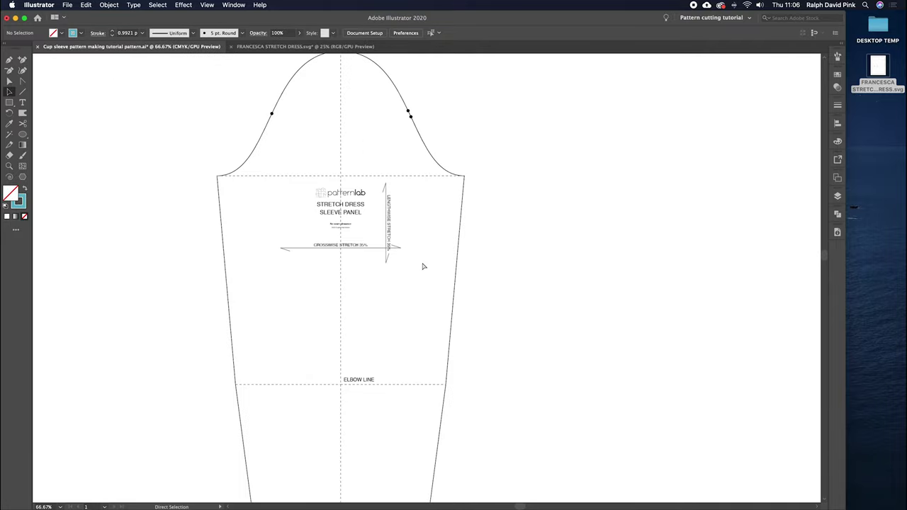
scroll(422, 267, "down", 12)
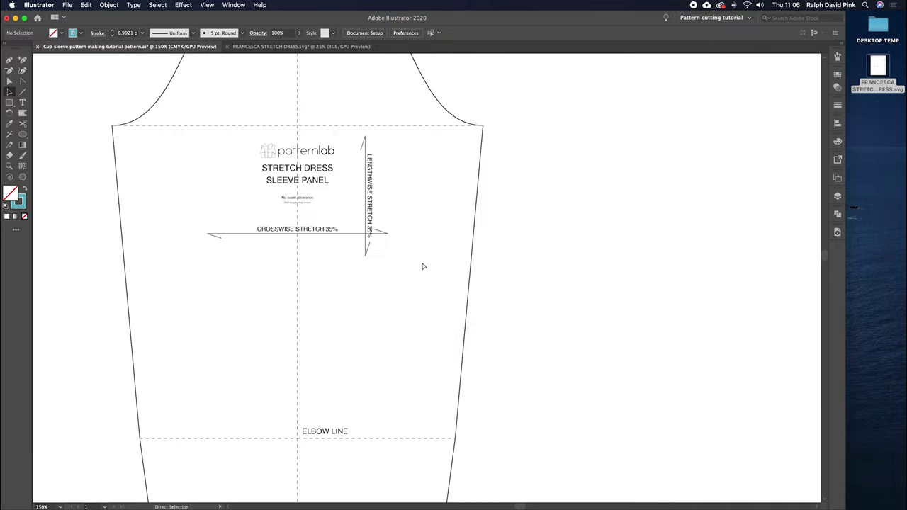
scroll(422, 267, "up", 6)
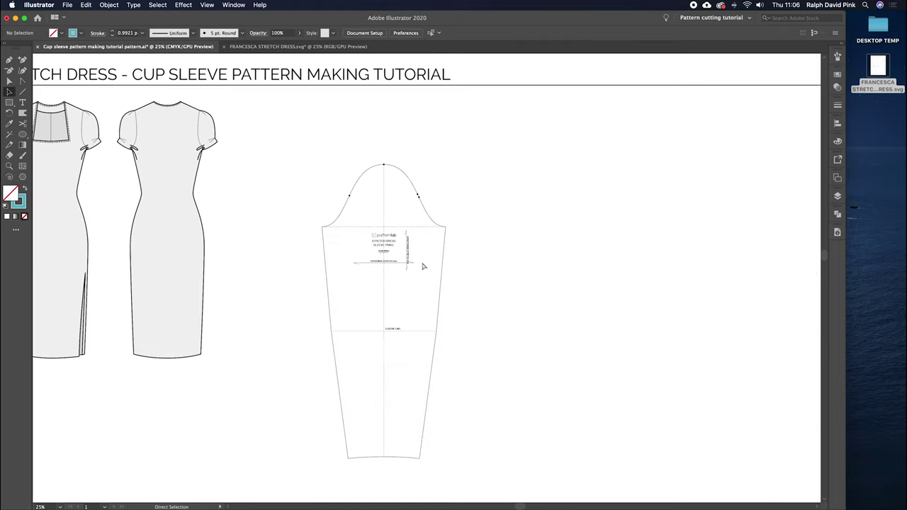
scroll(423, 266, "down", 4)
key("super+minus")
key("super+minus")
left_click_drag(464, 231, 461, 151)
key("super+equal")
key("super+equal")
key("super+equal")
left_click_drag(365, 139, 425, 329)
left_click_drag(476, 195, 372, 300)
key("super+equal")
scroll(372, 301, "down", 1)
scroll(360, 269, "up", 2)
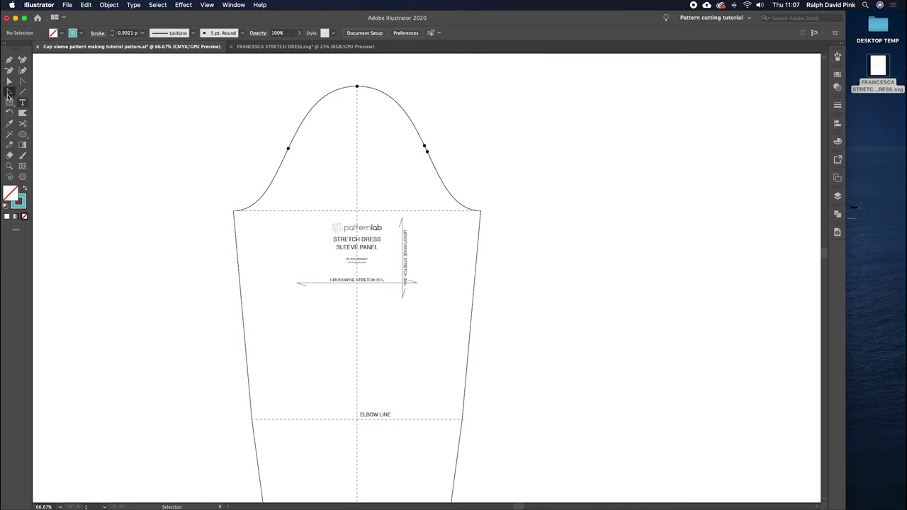
Step: Ungroup the basic sleeve panel completely, through all its nested groups, and deselect it
left_click(294, 145)
left_click_drag(234, 163, 495, 315)
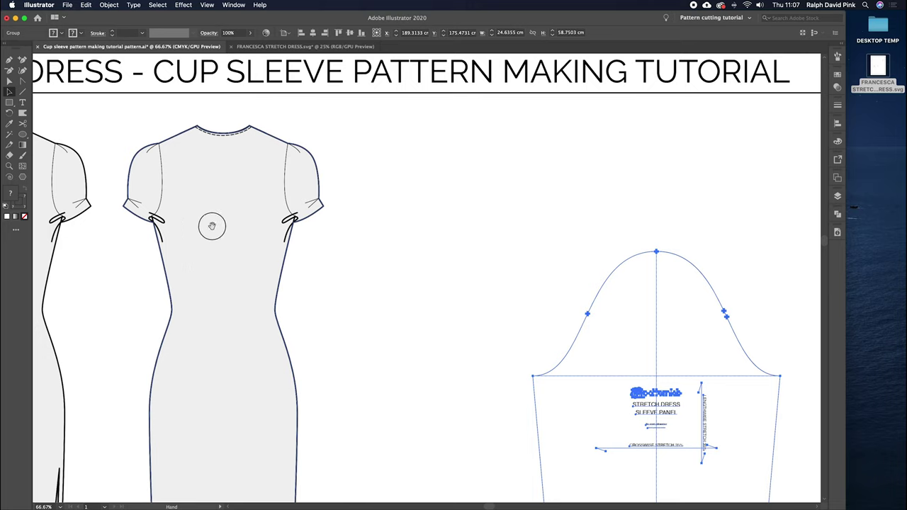
left_click_drag(189, 221, 299, 232)
left_click_drag(566, 286, 371, 267)
left_click_drag(531, 276, 429, 199)
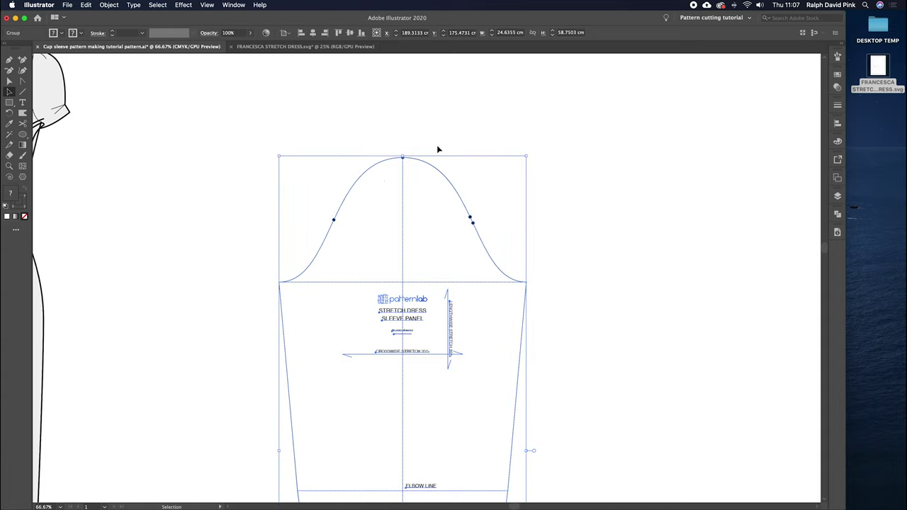
left_click(111, 6)
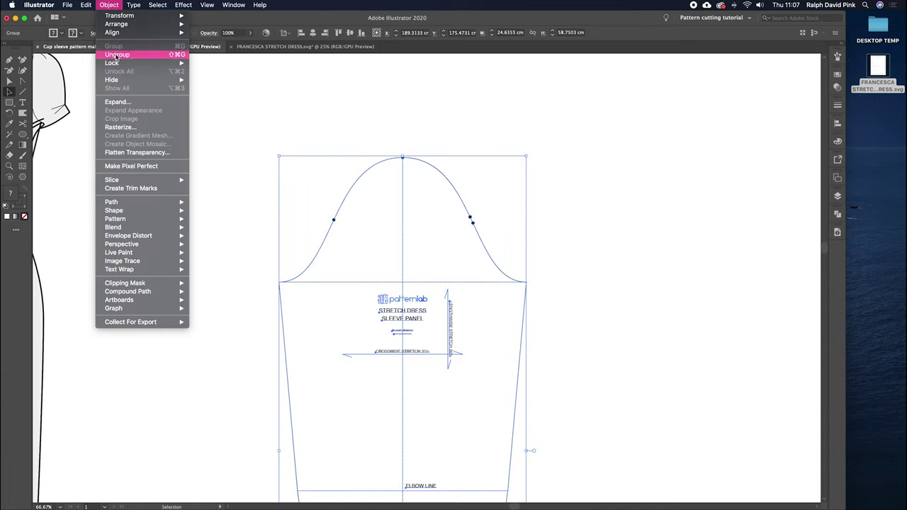
left_click(175, 55)
left_click(109, 5)
left_click(121, 57)
left_click(109, 5)
left_click(122, 56)
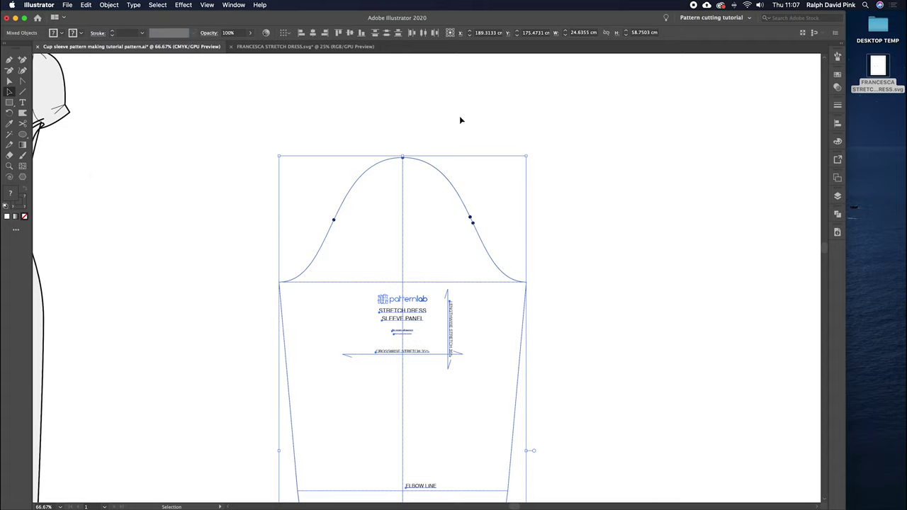
key("super")
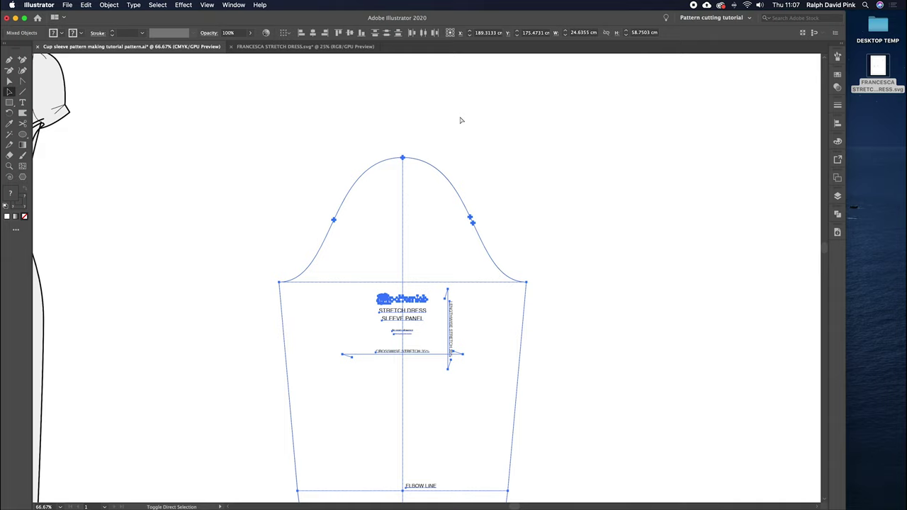
left_click(501, 207)
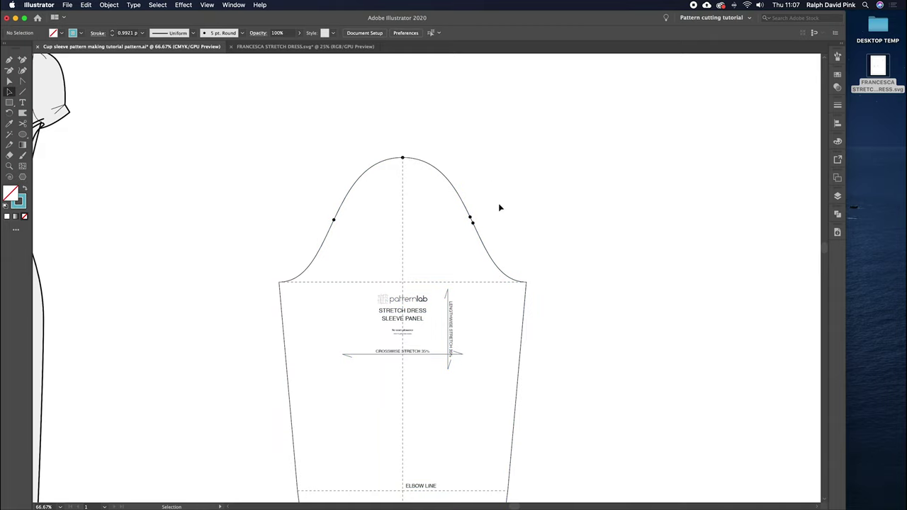
Step: Check that the sleeve panel's centre line and label elements can be selected individually
left_click_drag(501, 206, 493, 171)
left_click(449, 155)
left_click(396, 204)
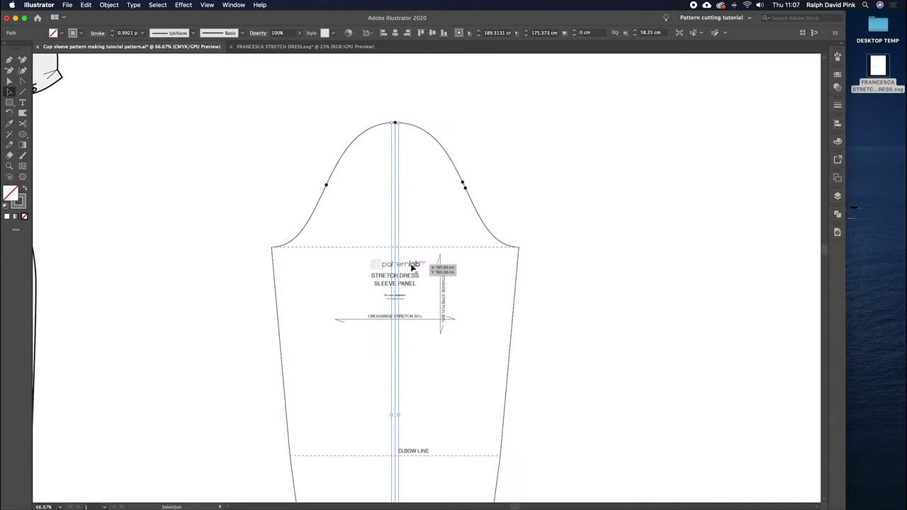
left_click(413, 265)
left_click(440, 248)
left_click(475, 281)
left_click_drag(478, 280, 479, 275)
scroll(479, 275, "down", 3)
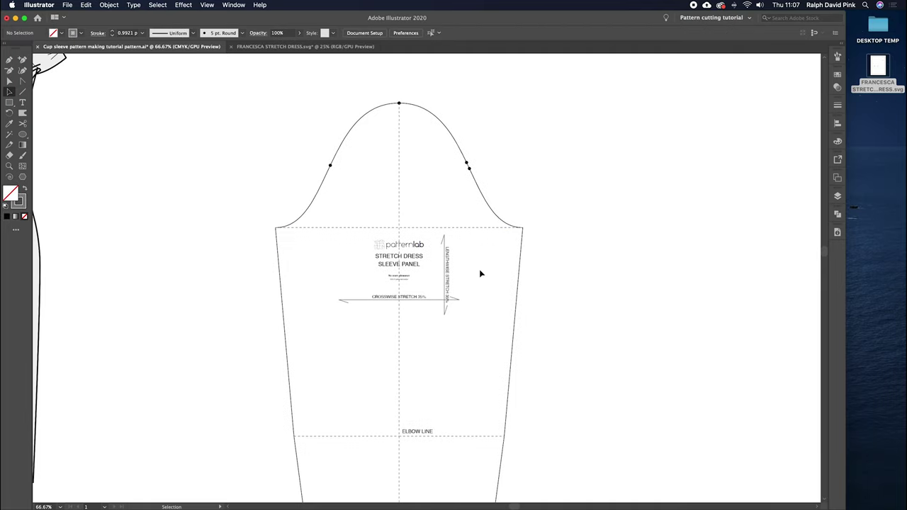
Step: Group the patternlab logo, sleeve panel title text and both stretch arrows, leaving the vertical centre line out
left_click_drag(442, 205, 318, 309)
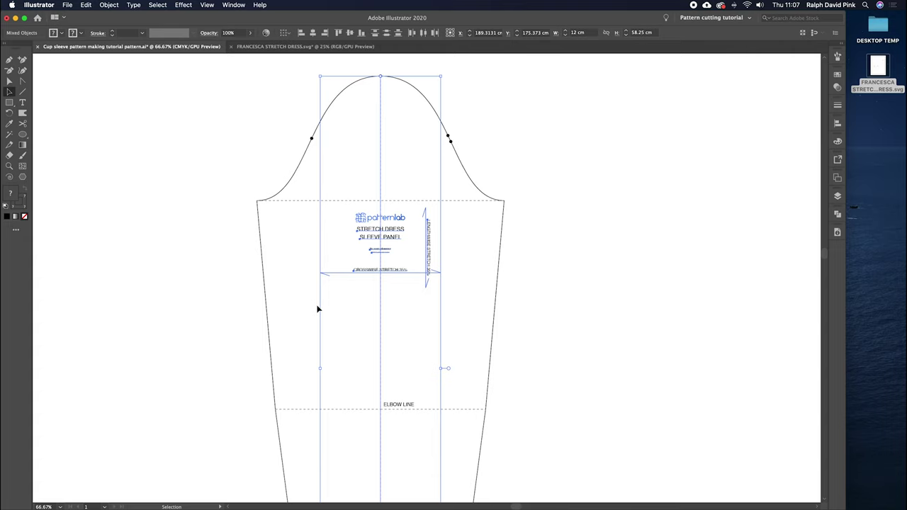
left_click_drag(397, 301, 351, 313)
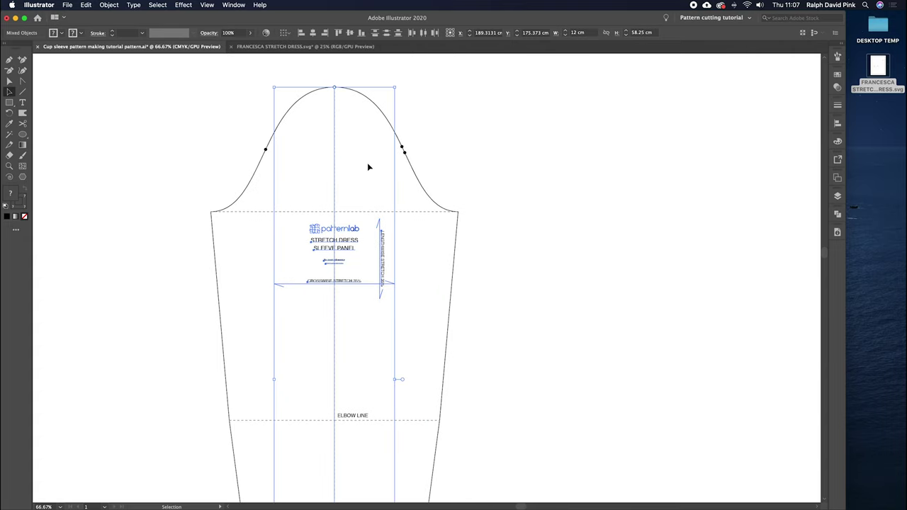
left_click(332, 178, "shift")
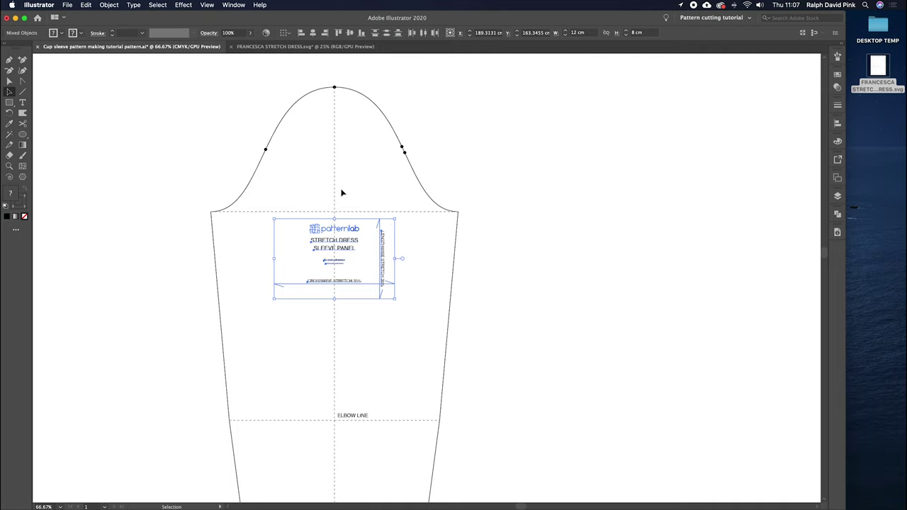
left_click(108, 5)
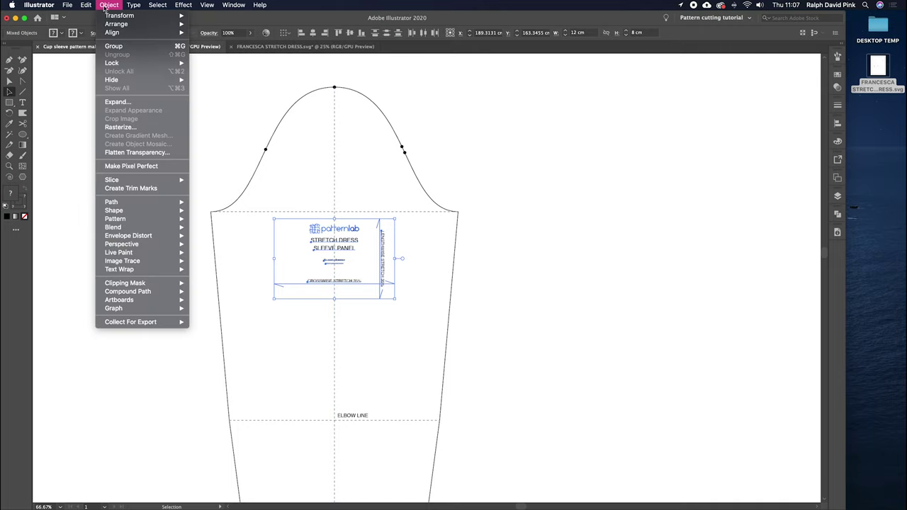
left_click(121, 45)
Step: Move the grouped logo and stretch labels off the sleeve panel into the empty space beside the sleeve cap
left_click_drag(380, 248, 183, 105)
left_click(452, 159)
left_click_drag(456, 163, 464, 195)
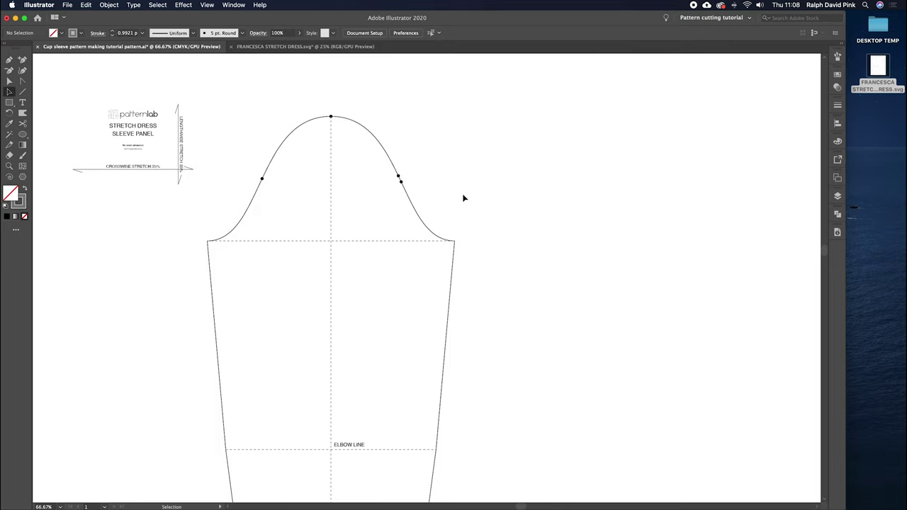
Step: Select the sleeve panel's dashed vertical centre line with the Direct Selection tool
scroll(444, 196, "up", 2)
left_click(404, 188)
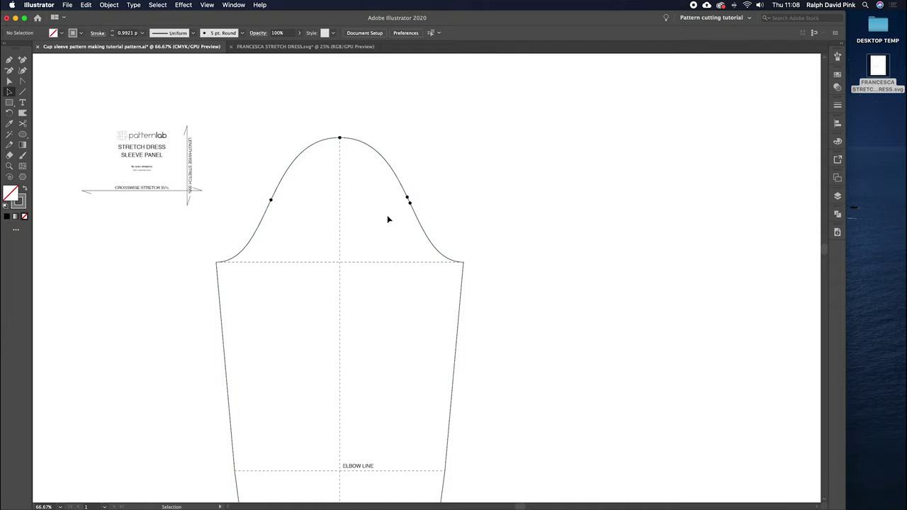
key("a")
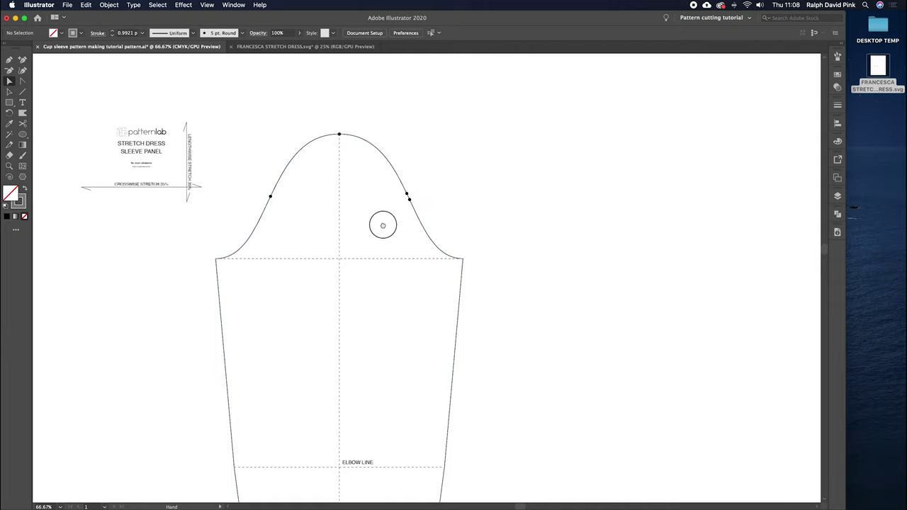
scroll(383, 224, "down", 2)
key("space")
left_click_drag(382, 219, 361, 116)
left_click_drag(351, 327, 352, 376)
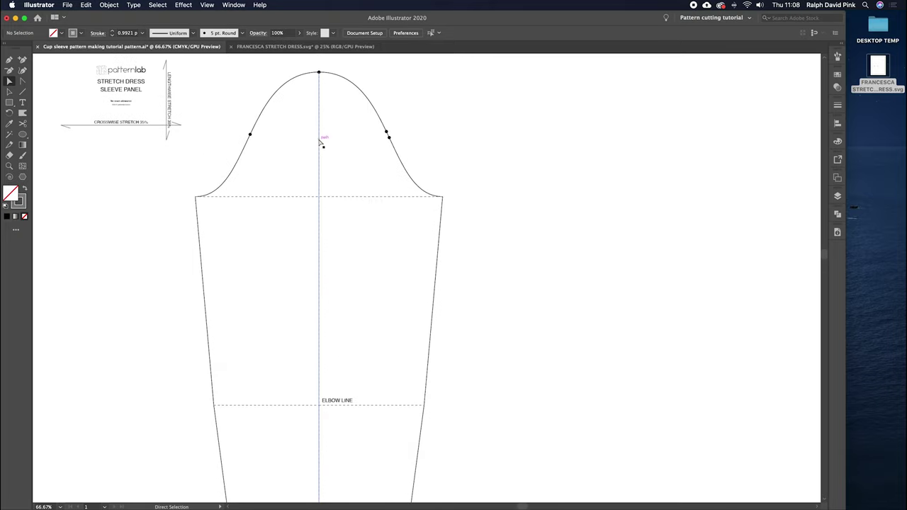
left_click_drag(352, 126, 348, 55)
left_click_drag(340, 162, 331, 230)
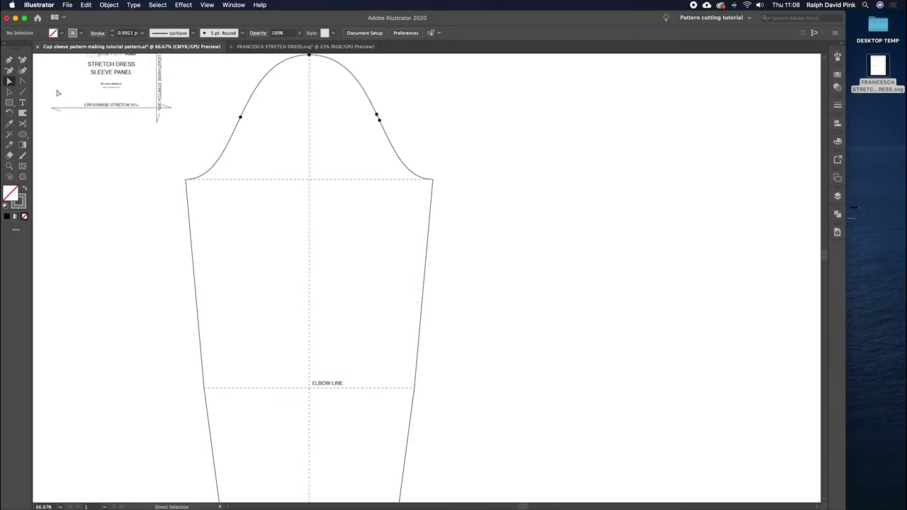
left_click(310, 116)
scroll(355, 149, "up", 2)
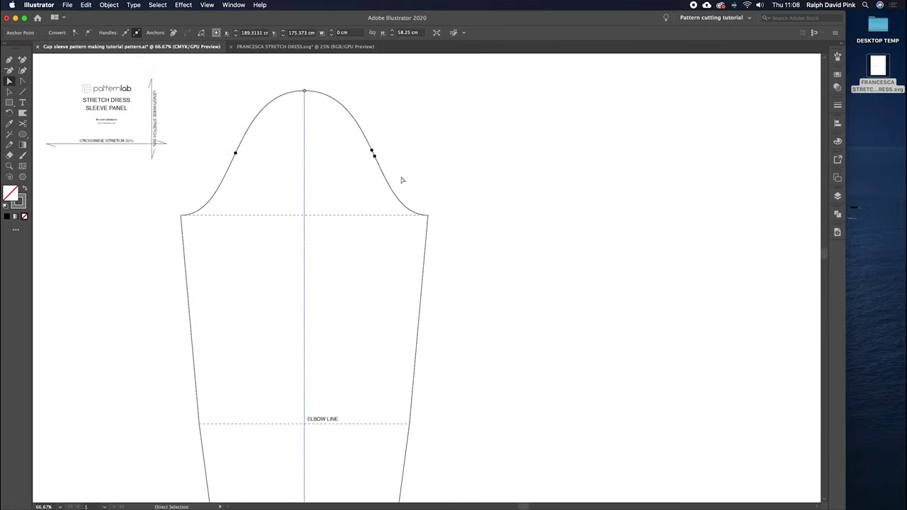
Step: Show the Document Info panel with the object details of the selected centre line
left_click(838, 234)
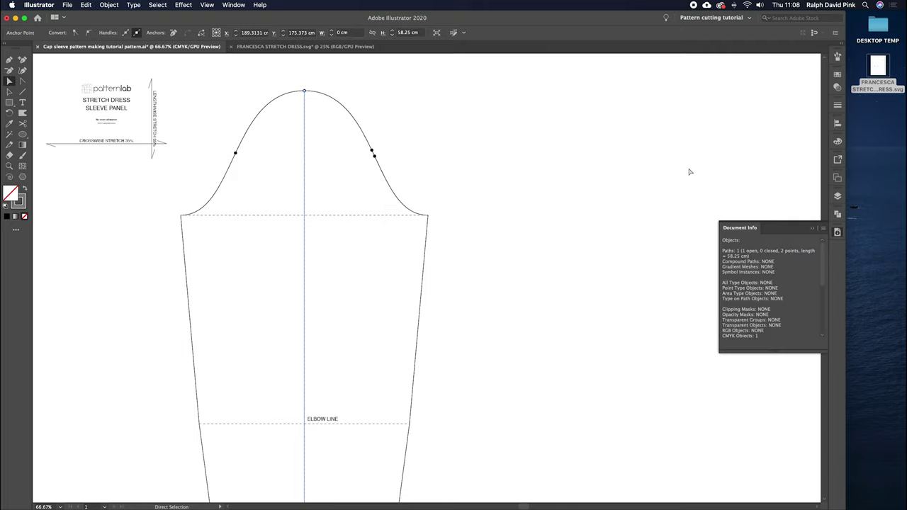
left_click(206, 6)
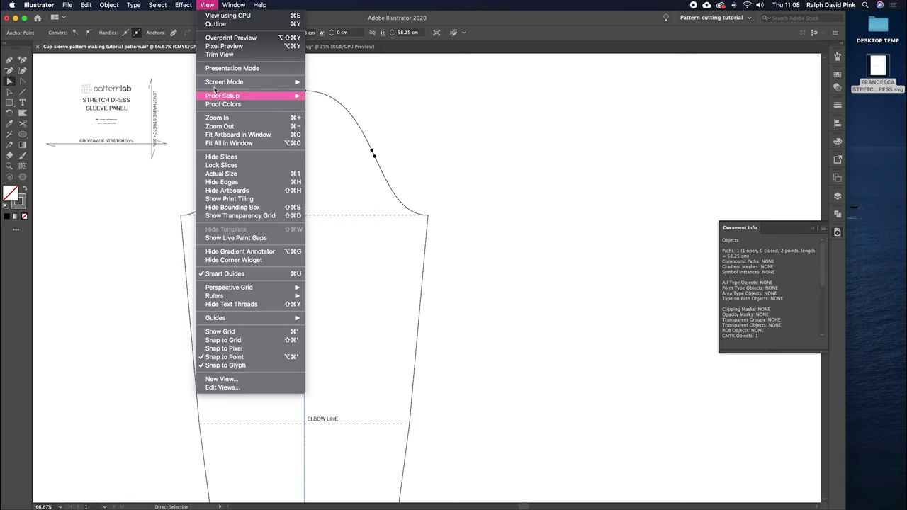
mouse_move(238, 6)
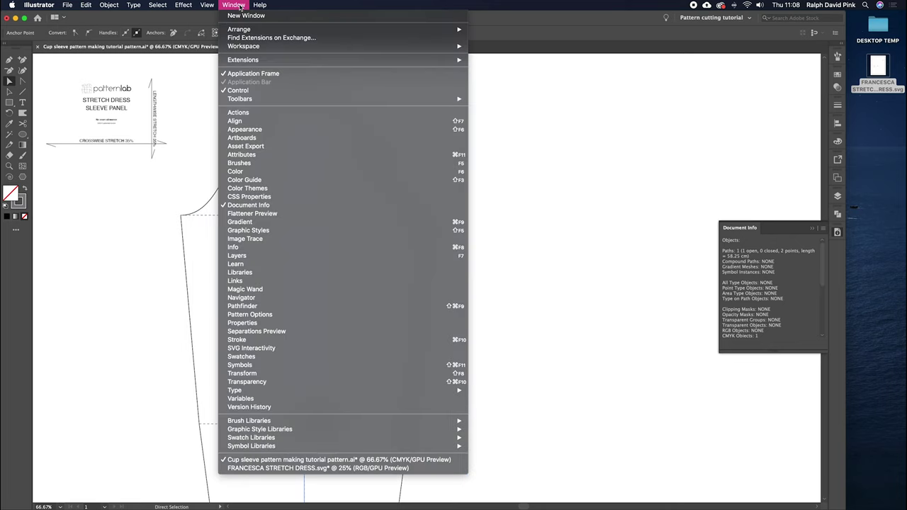
left_click(236, 205)
left_click(234, 5)
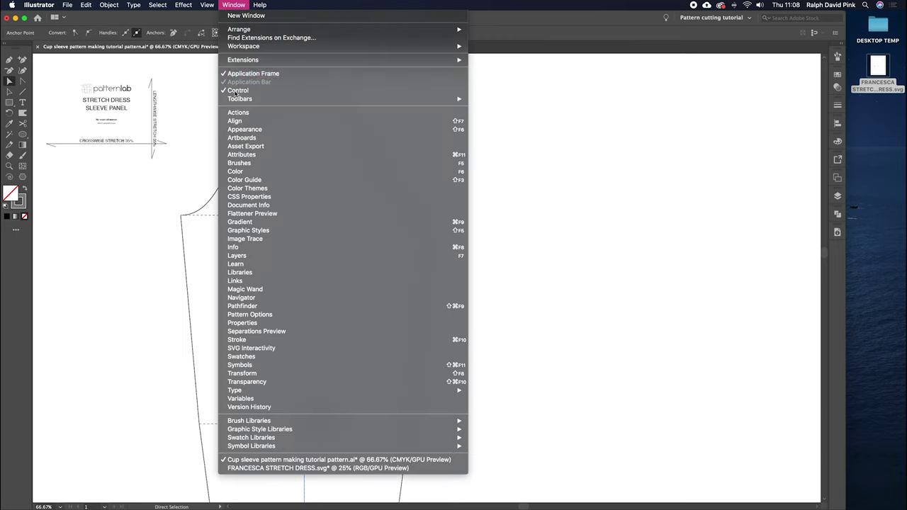
left_click(236, 205)
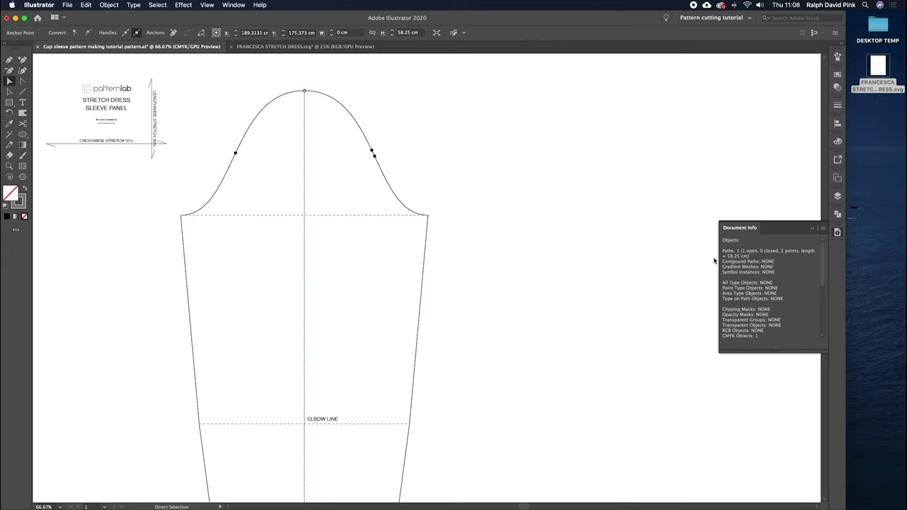
Step: Switch the general units preference to Inches and back to Centimeters, and accept the preferences
left_click(562, 178)
left_click(39, 5)
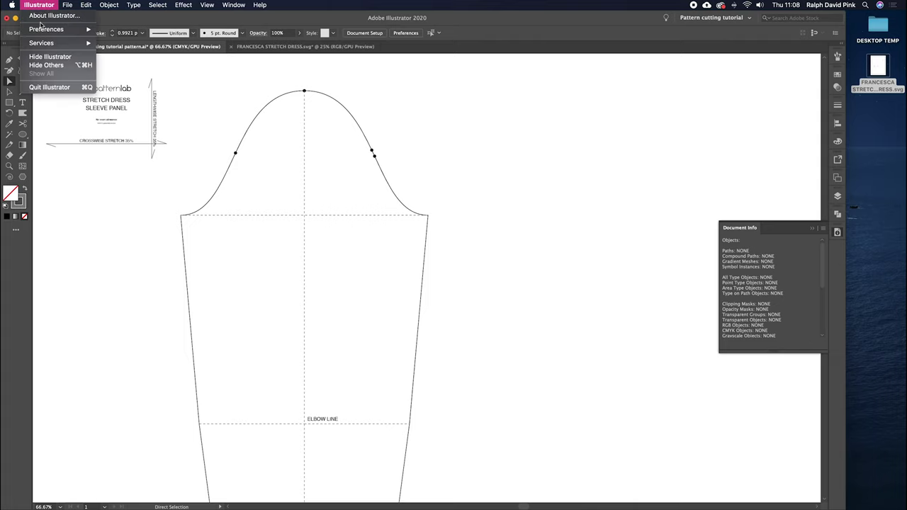
mouse_move(48, 30)
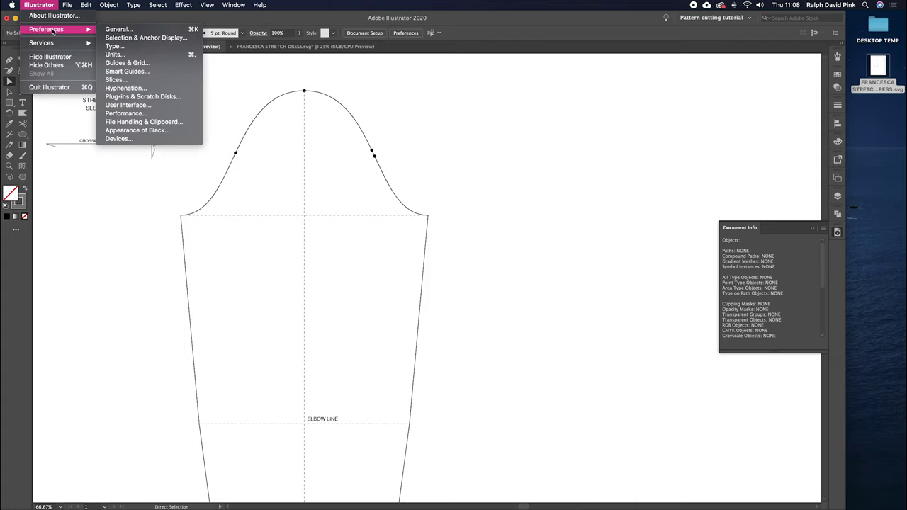
left_click(114, 55)
left_click(581, 132)
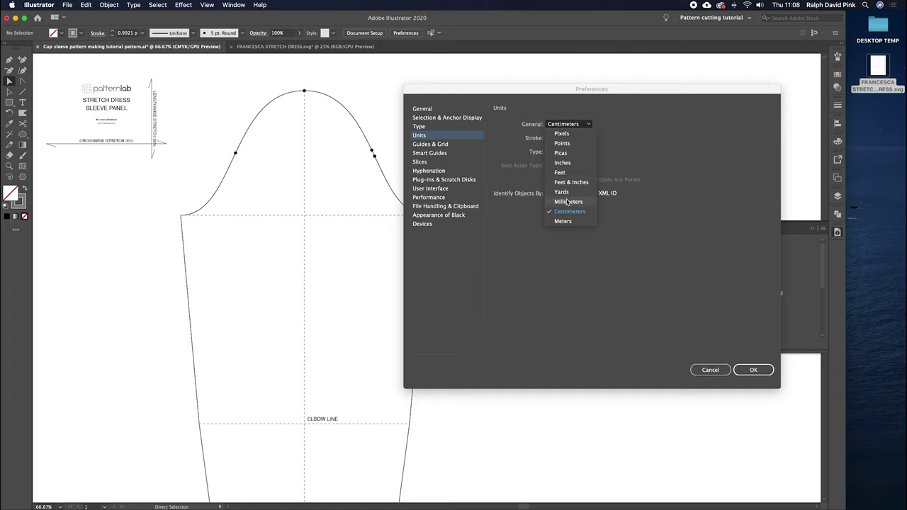
left_click(573, 158)
left_click(575, 124)
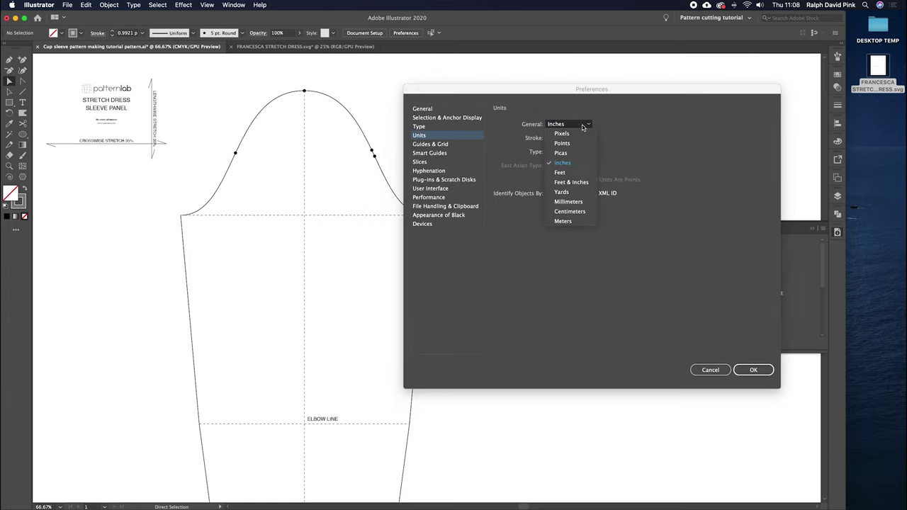
left_click(567, 211)
left_click(751, 370)
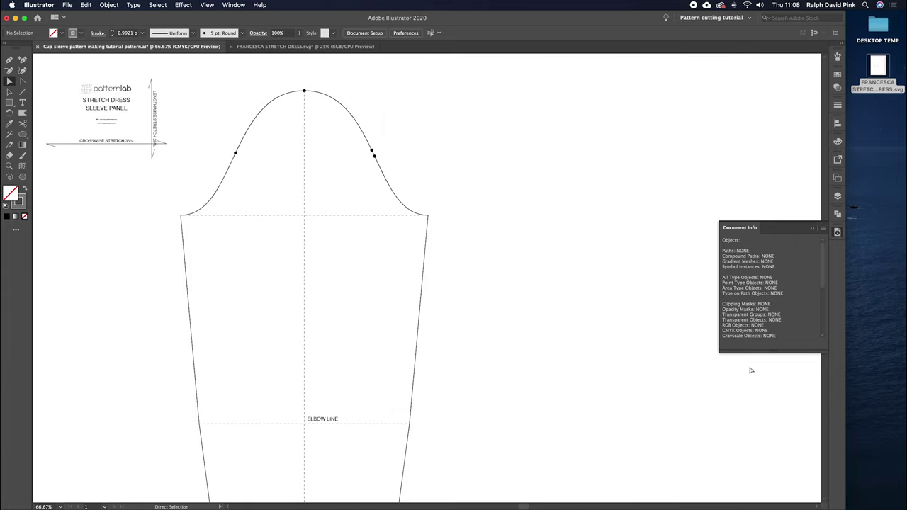
Step: Display the general document details in Document Info, including the ruler units
left_click(821, 230)
left_click(848, 250)
left_click(821, 231)
left_click(851, 242)
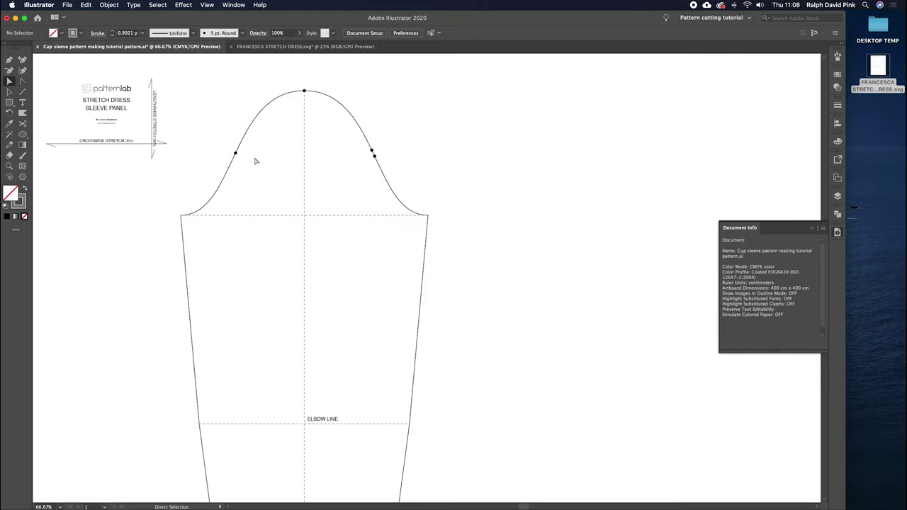
Step: Reselect the sleeve's vertical centre line and switch Document Info to object details to read its path length
left_click_drag(309, 149, 291, 177)
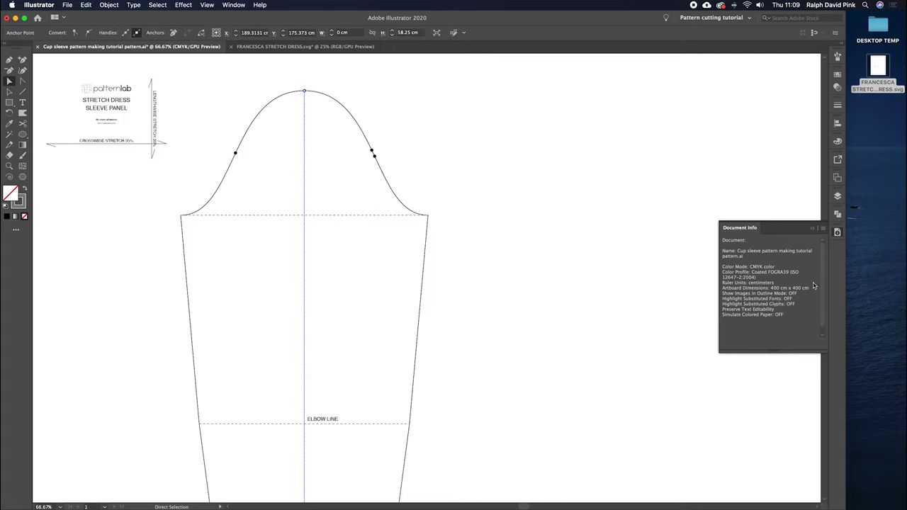
left_click(824, 231)
left_click(845, 249)
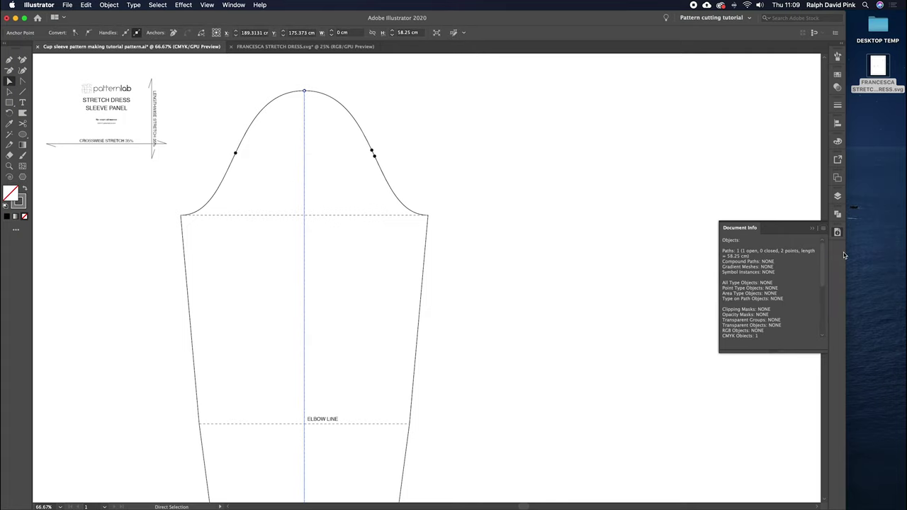
Step: Switch to Calculator and work out 29% of the centre line length by dividing 58.25 by 100 and multiplying by 29
left_click(480, 191)
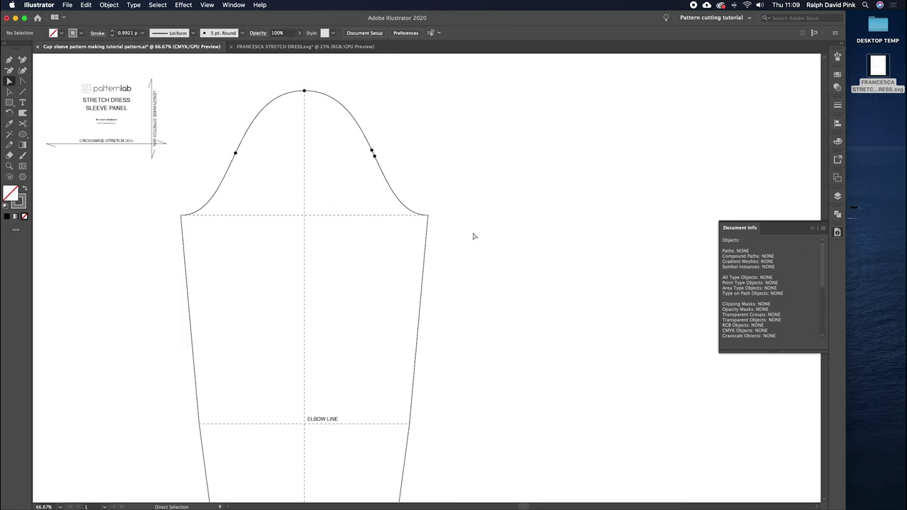
scroll(475, 236, "down", 1)
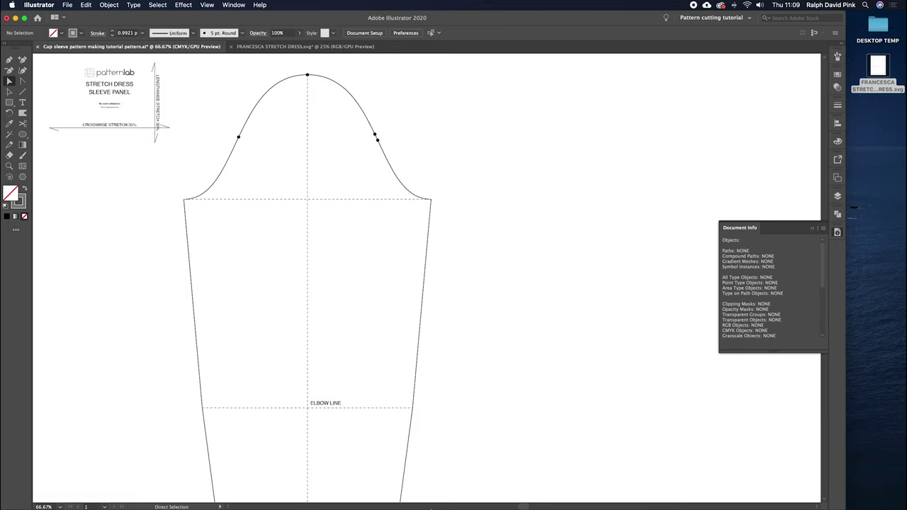
left_click(395, 492)
left_click_drag(478, 232, 841, 193)
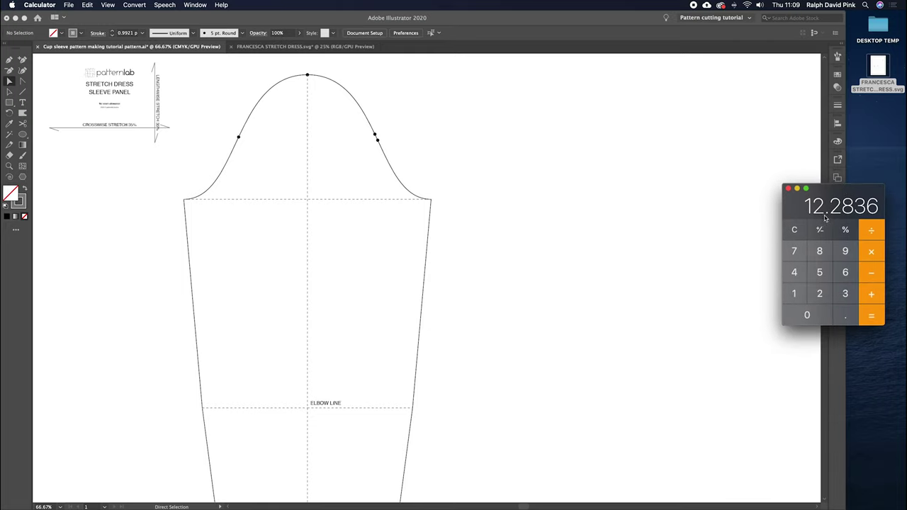
key("Escape")
type("58.25")
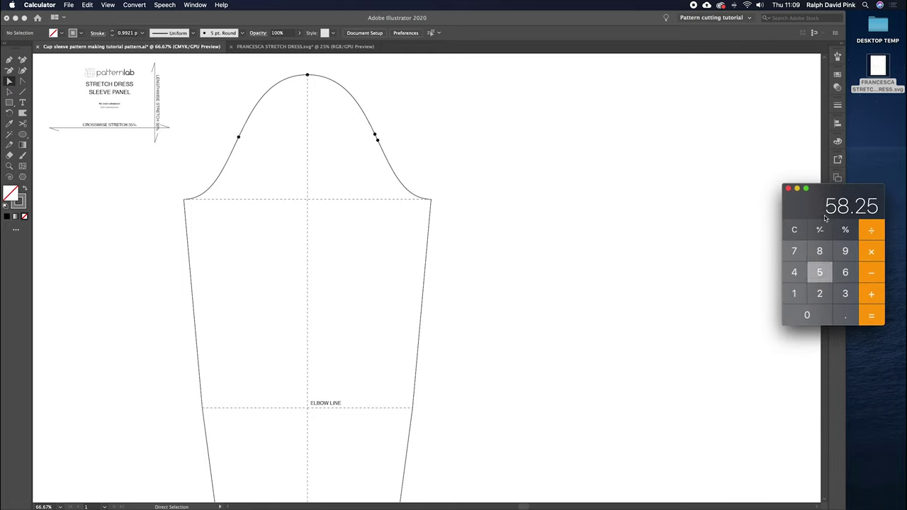
type("100")
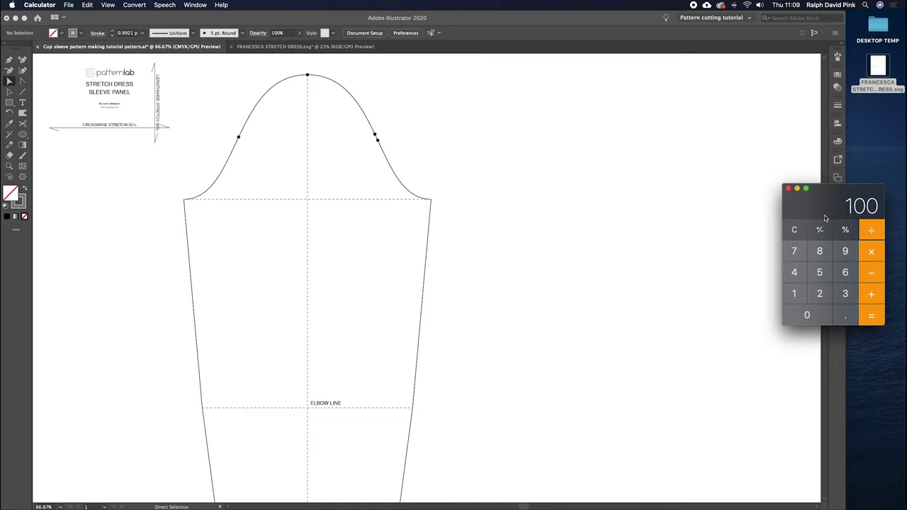
key("Return")
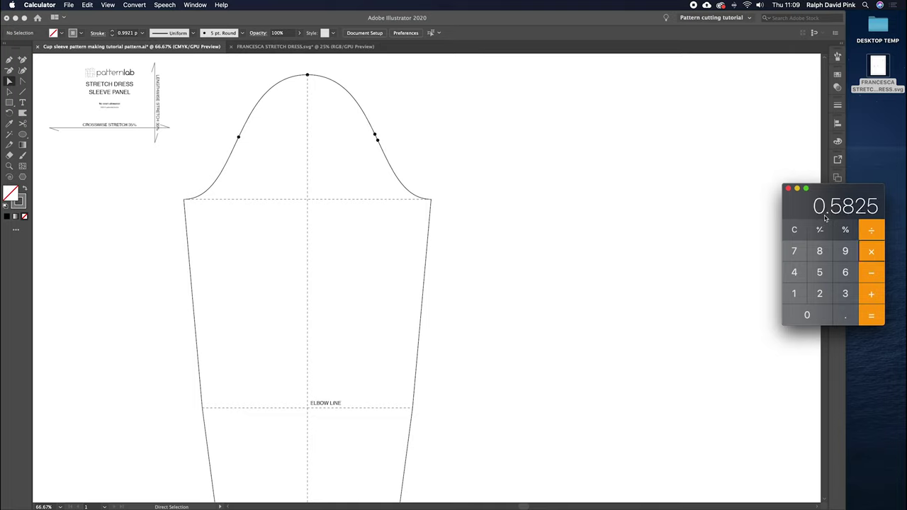
type("29")
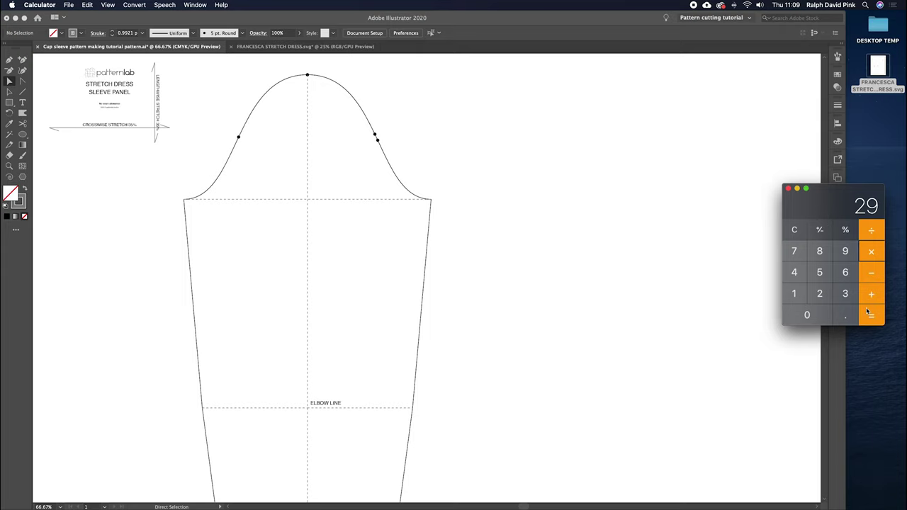
Step: Return to Illustrator and draw a small circle about 0.52 cm wide inside the sleeve head, beside the centre line
left_click(415, 128)
left_click_drag(418, 134, 451, 160)
key("a")
key("super+plus")
left_click_drag(396, 198, 428, 275)
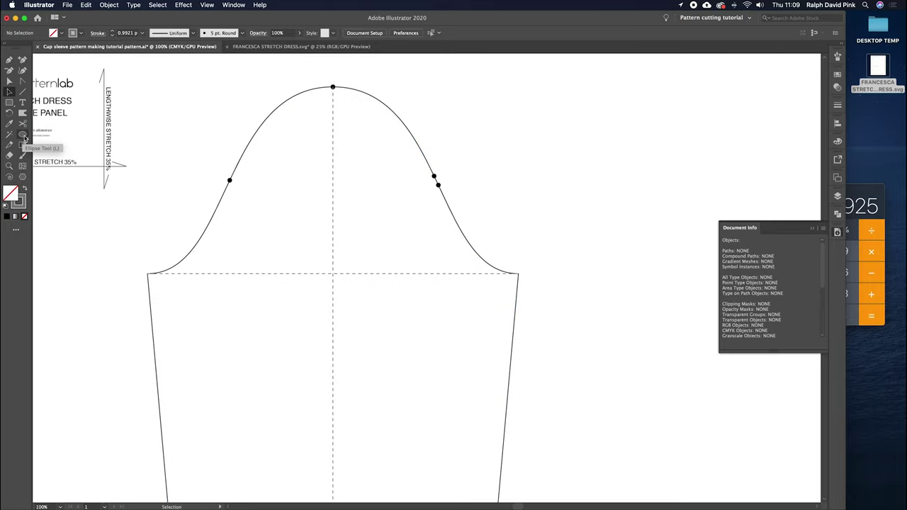
left_click(23, 135)
mouse_move(374, 159)
left_mouse_down()
mouse_move(393, 162)
mouse_move(388, 172)
mouse_move(380, 164)
left_mouse_up()
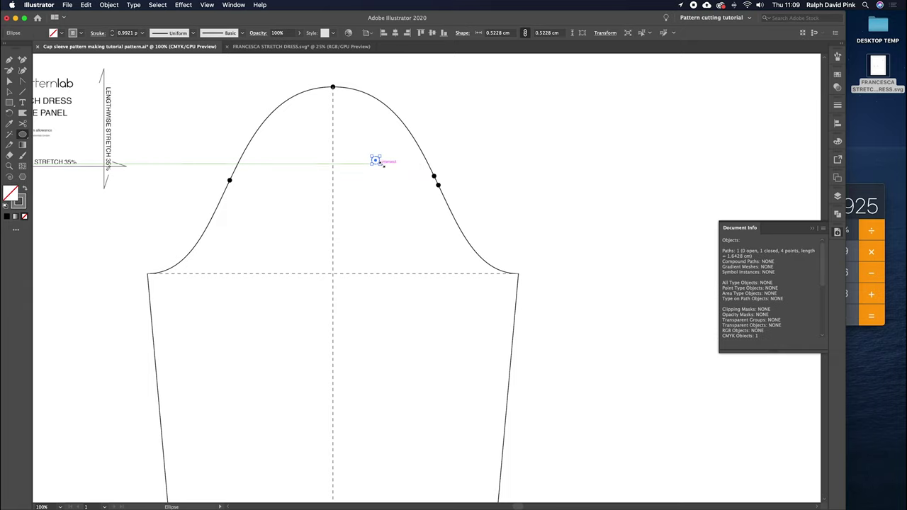
Step: Give the small circle a solid, undashed stroke in colour 62b4b4
double_click(18, 202)
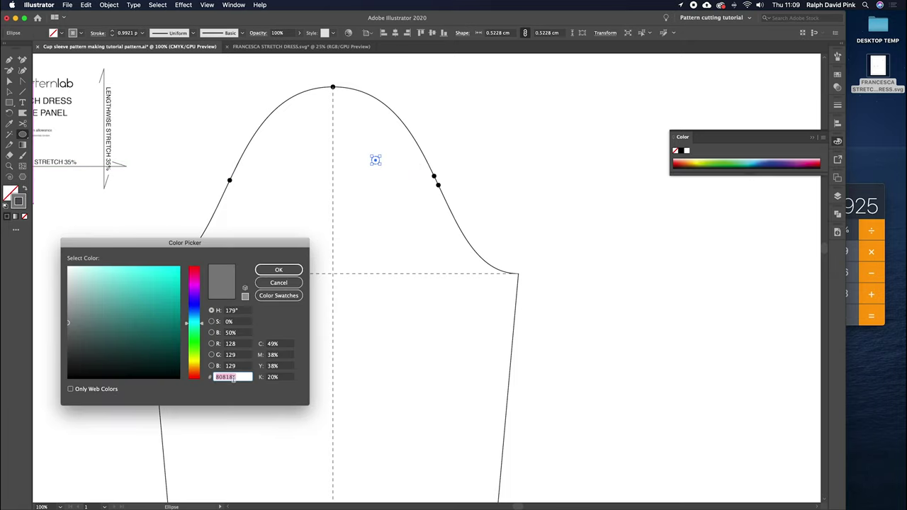
type("62b4b4")
key("Return")
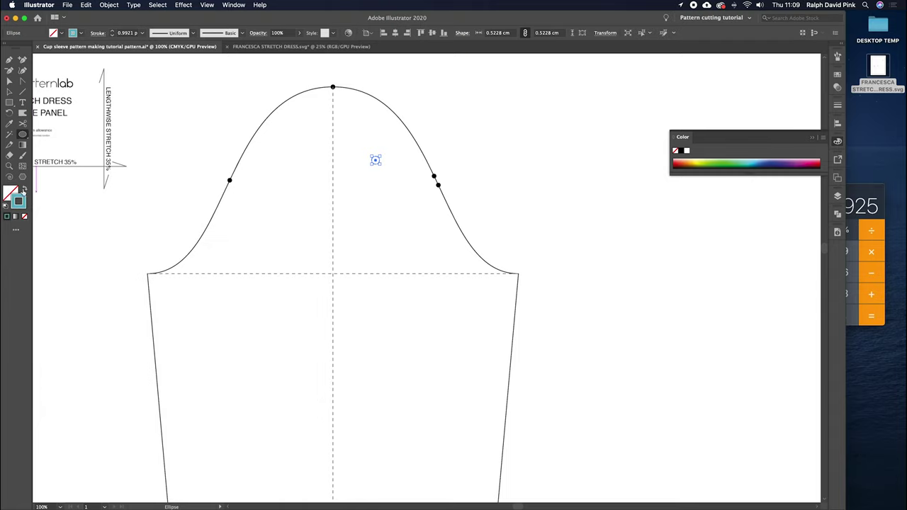
left_click(839, 106)
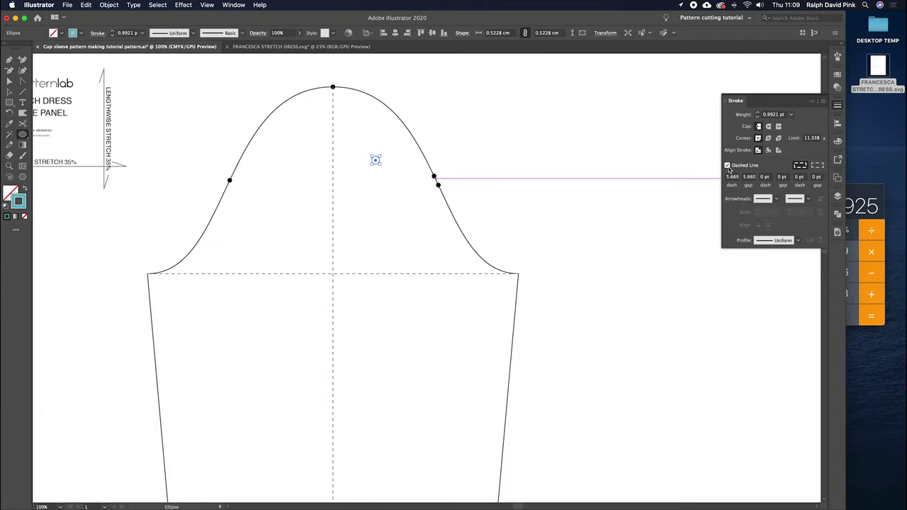
left_click(727, 166)
key("a")
left_click(413, 181)
left_click(814, 101)
Step: Move the small circle onto the sleeve head's top point so it is centred on the end of the centre line
key("v")
left_click(375, 190)
left_click_drag(375, 179, 390, 229)
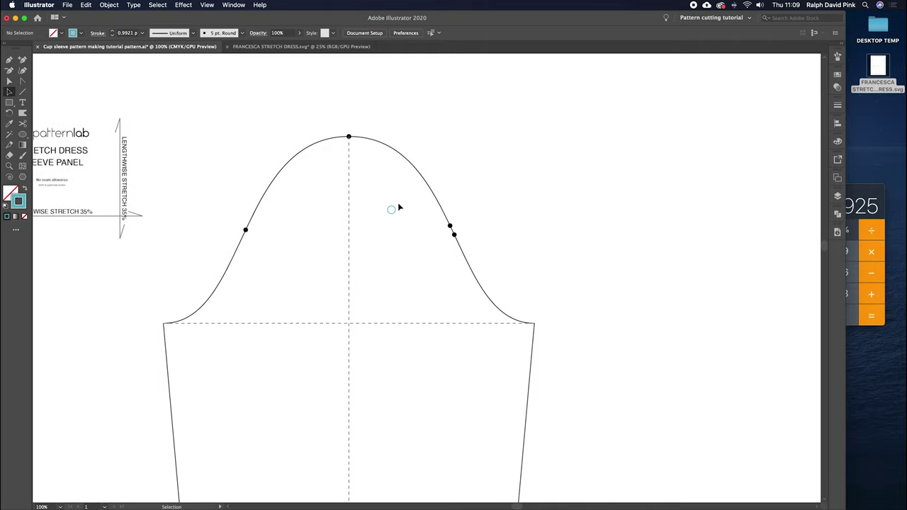
left_click(392, 210)
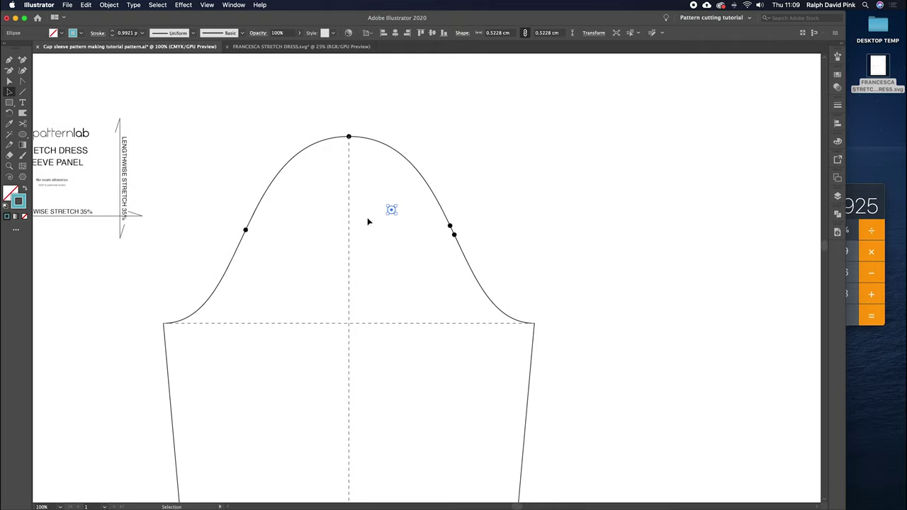
left_click_drag(392, 210, 349, 137)
scroll(383, 191, "left", 2)
scroll(382, 191, "down", 1)
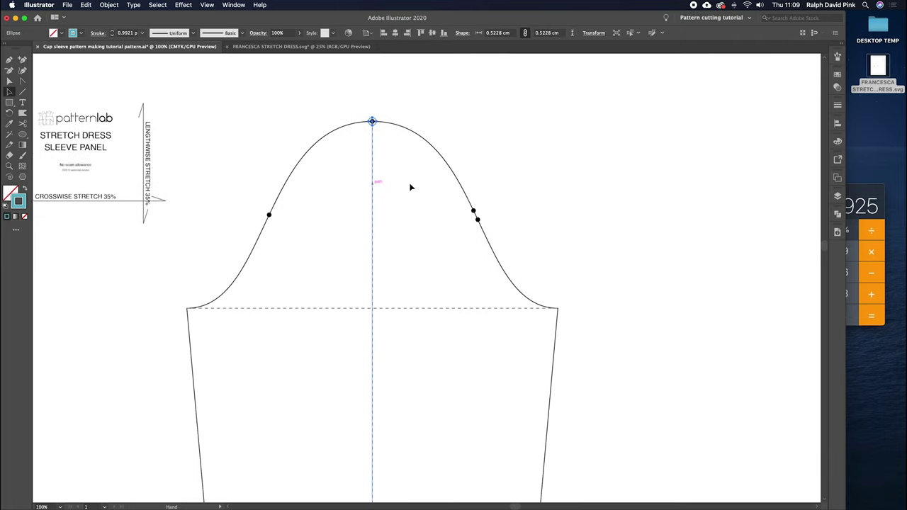
left_click(860, 190)
left_click_drag(860, 190, 866, 189)
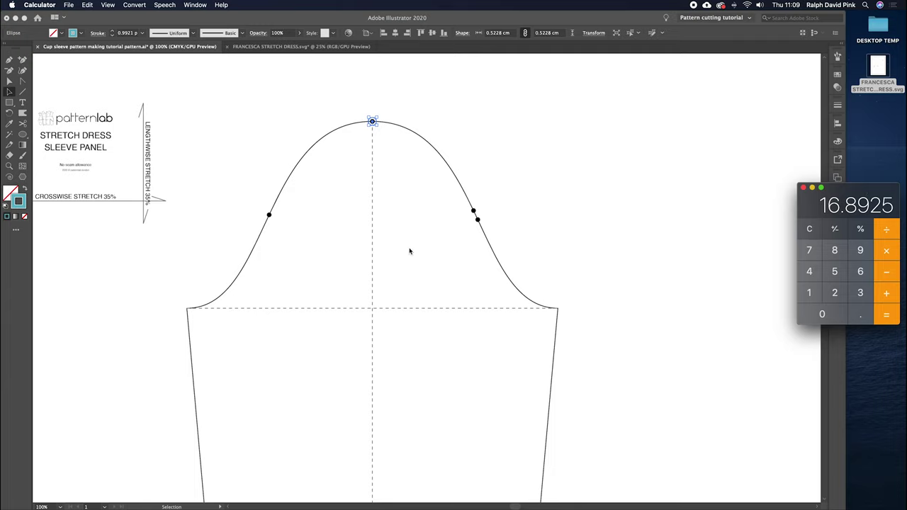
left_click(419, 140)
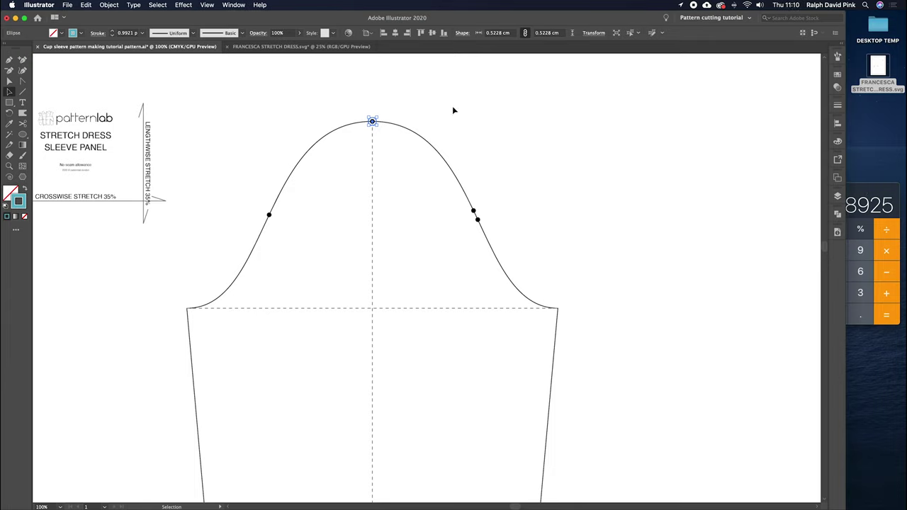
key("Return")
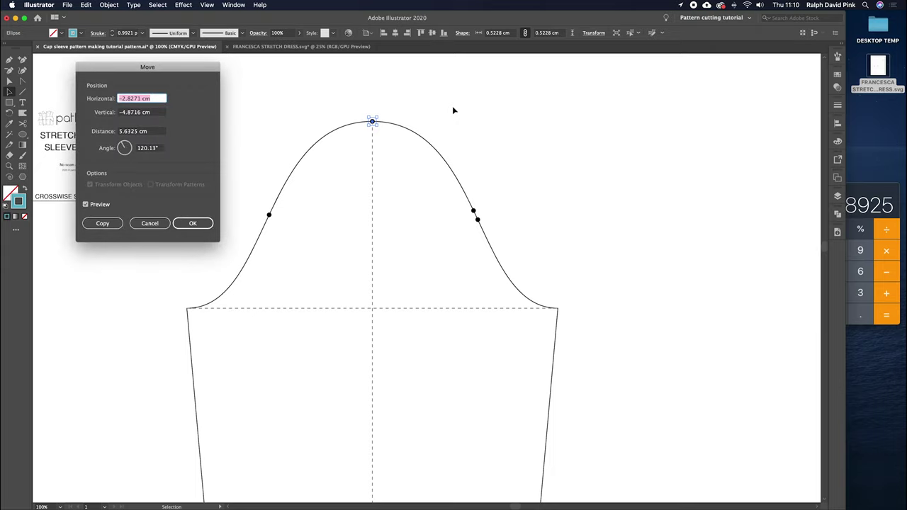
left_click(155, 224)
left_click(9, 92)
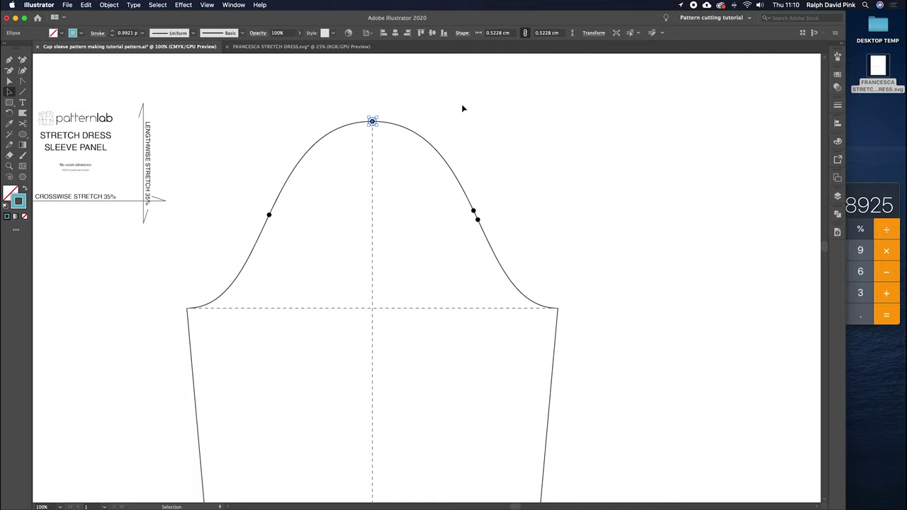
Step: Place a copy of the circle straight down the centre line, with 0 cm horizontal offset and the calculated 29% length as vertical offset
key("Return")
left_click_drag(188, 73, 249, 106)
type("0")
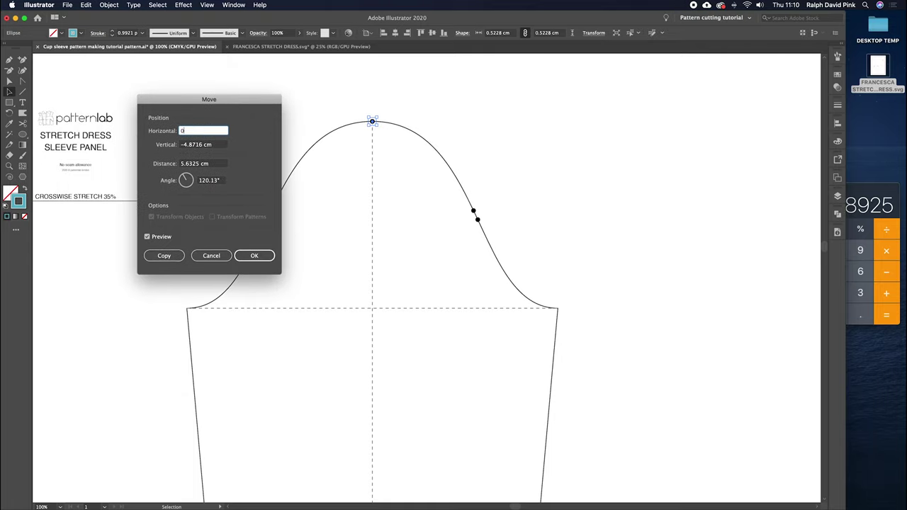
key("Tab")
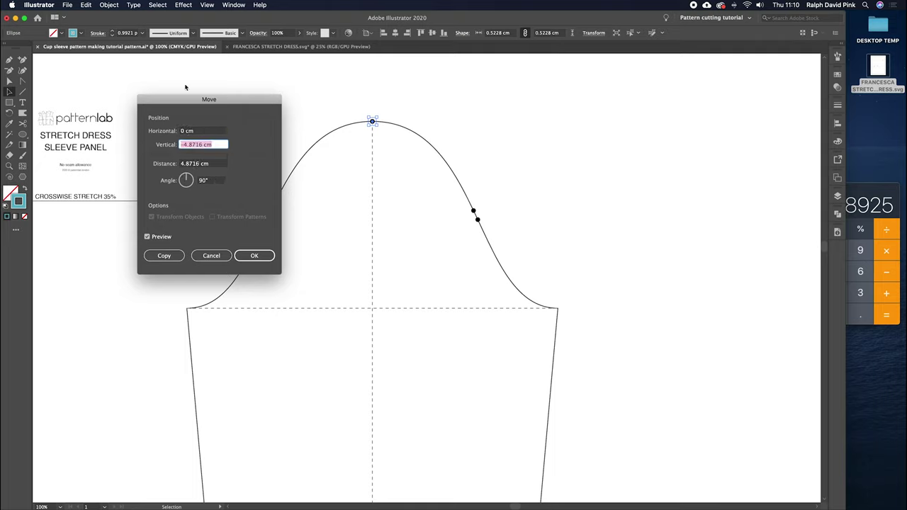
left_click(864, 192)
left_click(217, 145)
type("1")
left_click(174, 259)
left_click_drag(391, 332, 344, 269)
left_click(371, 325)
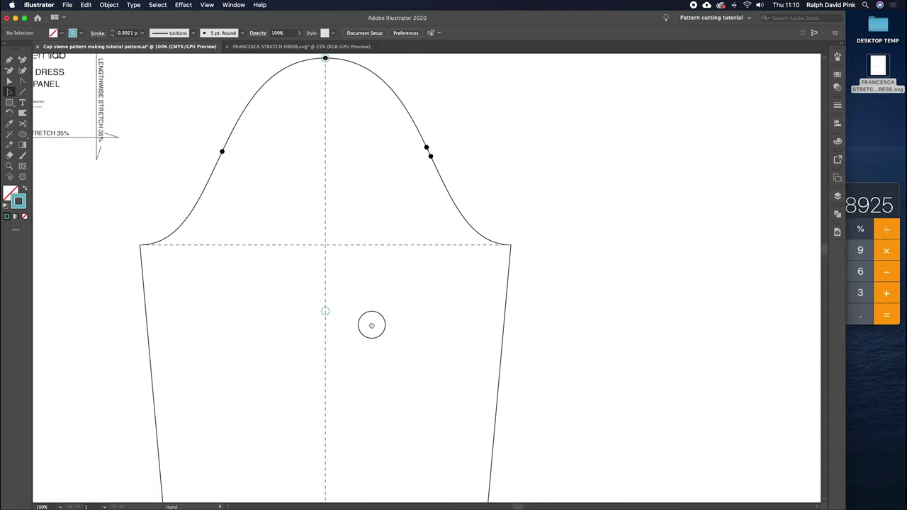
Step: Draw a horizontal line through the centre of the lower circle, extending past both side seams of the sleeve
left_click_drag(371, 324, 379, 315)
scroll(209, 225, "up", 10)
scroll(209, 225, "left", 15)
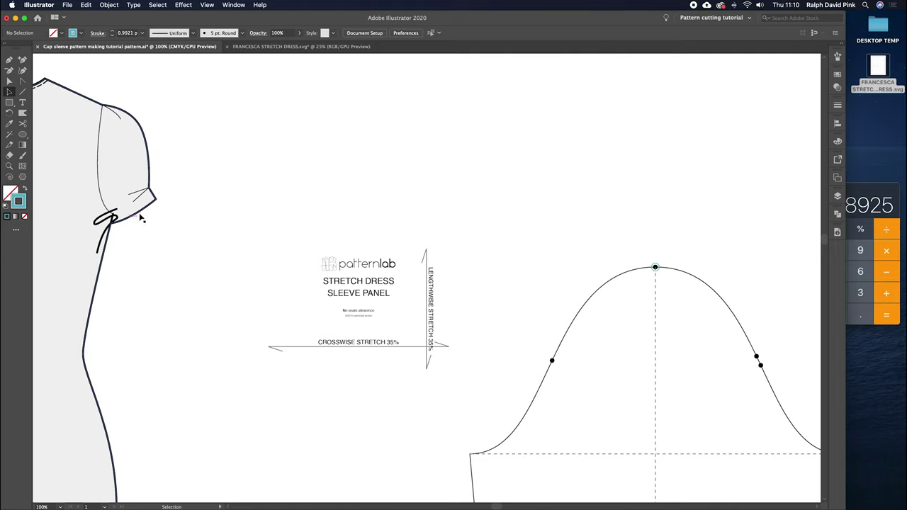
scroll(387, 326, "down", 10)
scroll(387, 327, "right", 15)
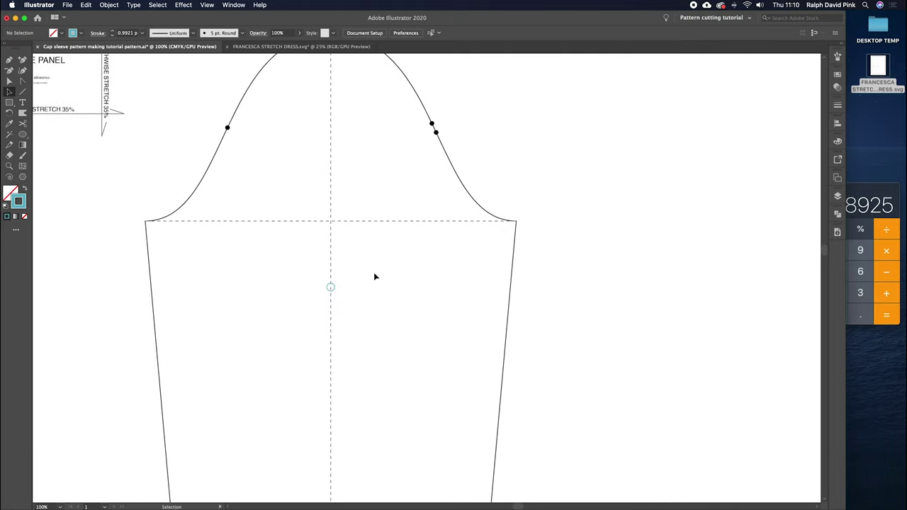
left_click(22, 92)
mouse_move(330, 287)
left_mouse_down()
mouse_move(513, 298)
mouse_move(522, 295)
mouse_move(352, 291)
mouse_move(563, 288)
mouse_move(476, 319)
mouse_move(550, 286)
mouse_move(565, 292)
mouse_move(332, 287)
left_mouse_up()
mouse_move(330, 287)
left_mouse_down()
mouse_move(571, 286)
mouse_move(547, 269)
mouse_move(548, 277)
left_mouse_up()
Step: Cut the sleeve outline with the Scissors tool where the horizontal line crosses both side seams
left_click(9, 82)
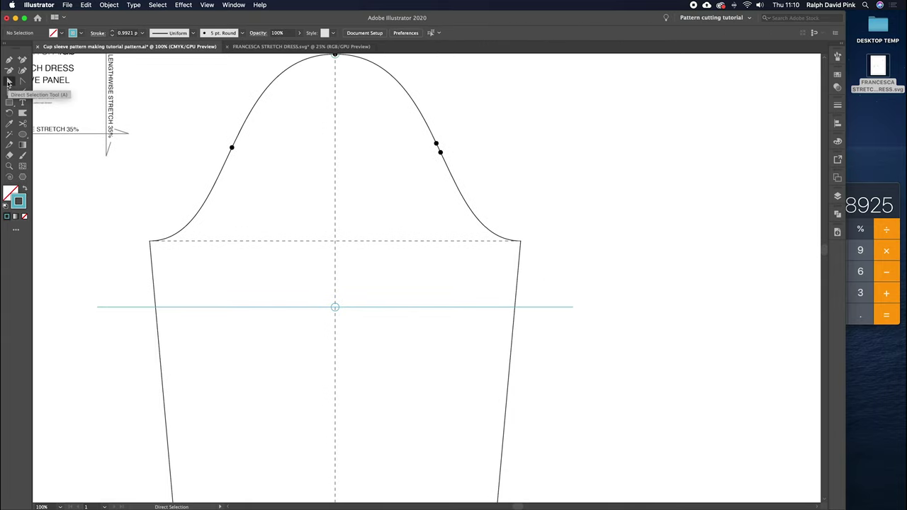
left_click(152, 279)
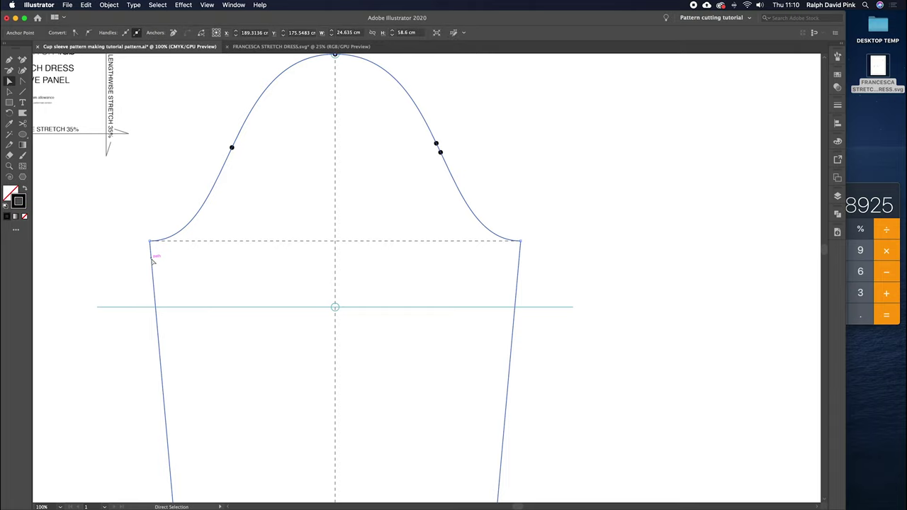
key("c")
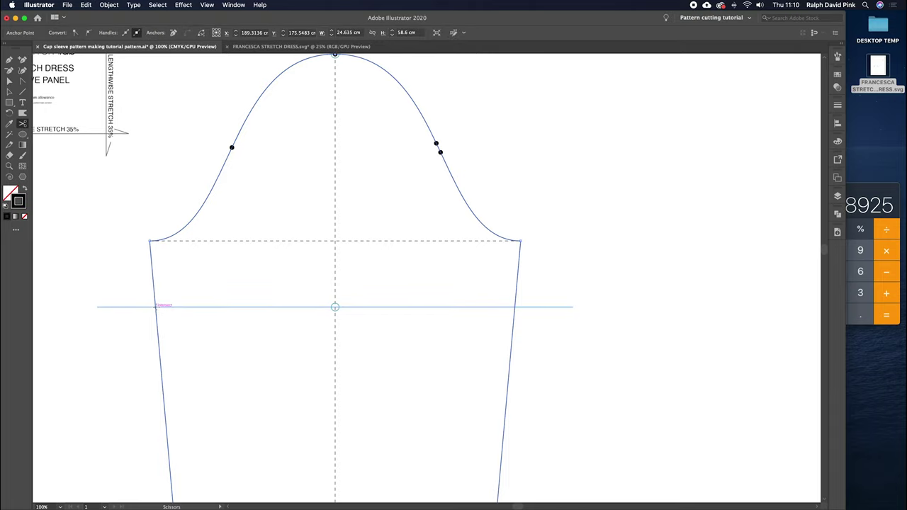
left_click(155, 307)
left_click(515, 307)
key("a")
left_click(543, 328)
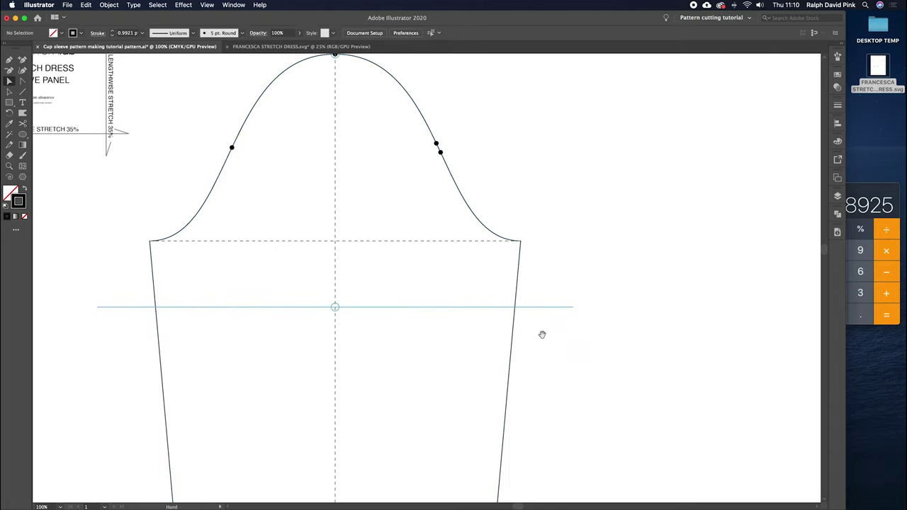
left_click_drag(542, 334, 536, 331)
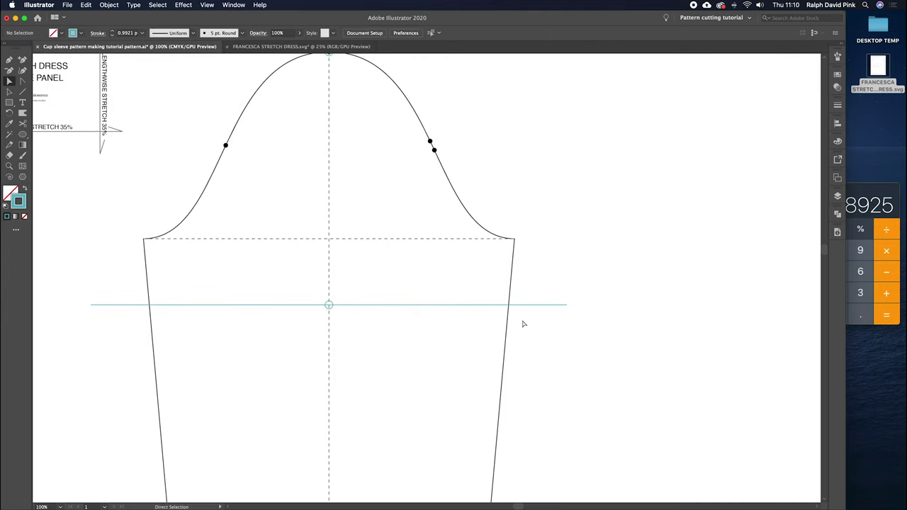
Step: Split the dashed centre line with the Scissors tool at the centre of the lower circle
left_click(330, 327)
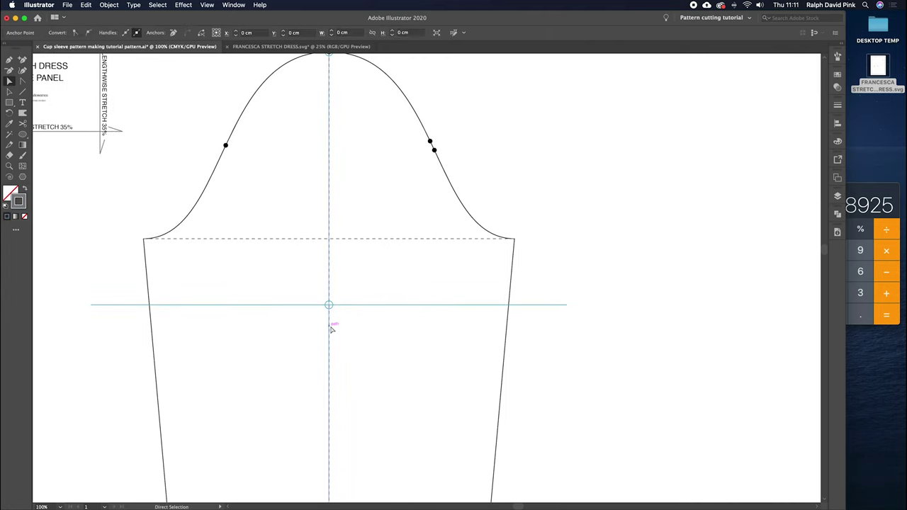
left_click(22, 123)
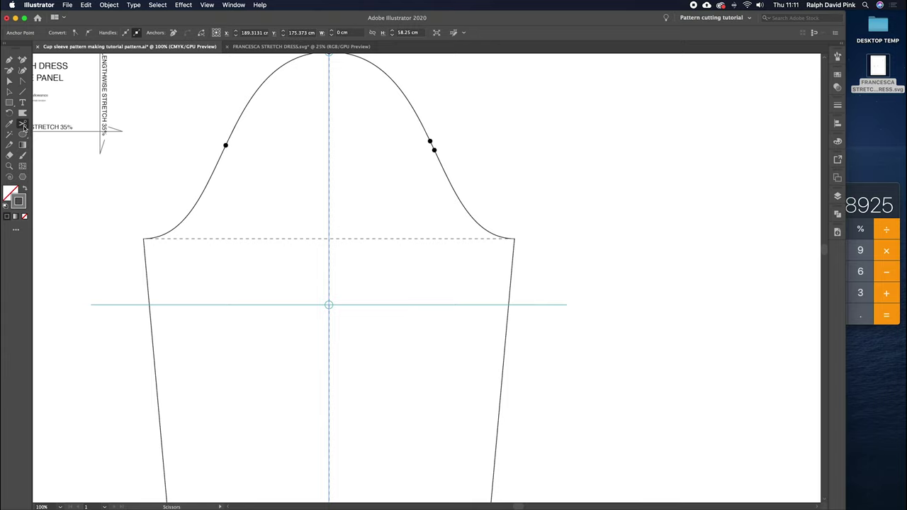
left_click(329, 305)
key("v")
left_click(360, 352)
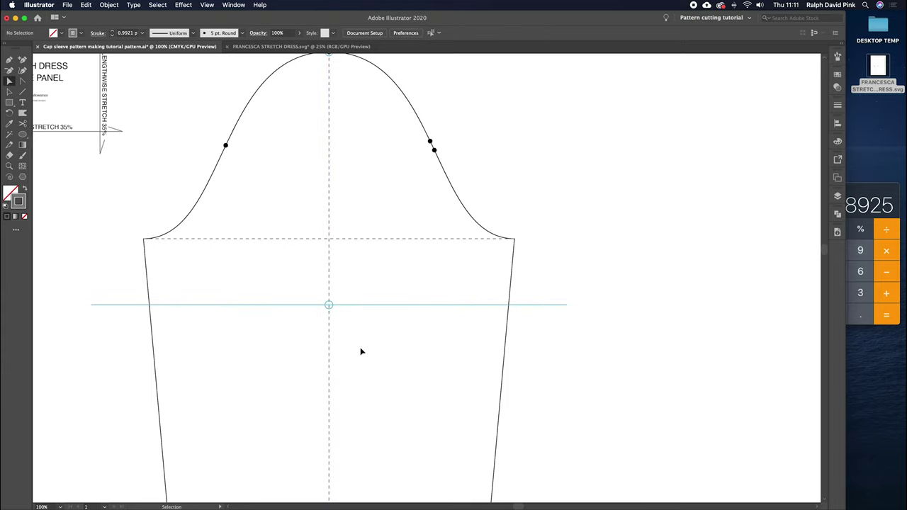
Step: Delete the sleeve parts below the horizontal line, including the lower side seams, centre line, elbow line and its label
key("super+minus")
left_click_drag(362, 352, 365, 210)
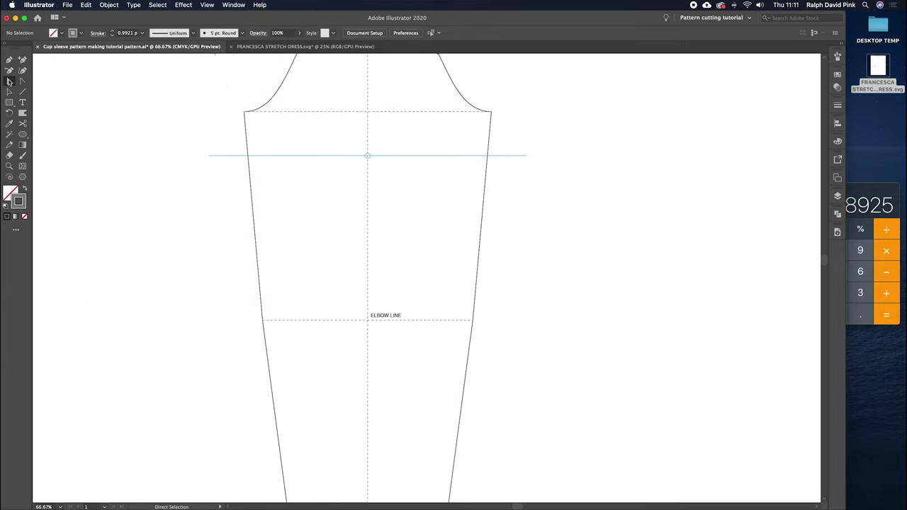
left_click_drag(222, 213, 503, 338)
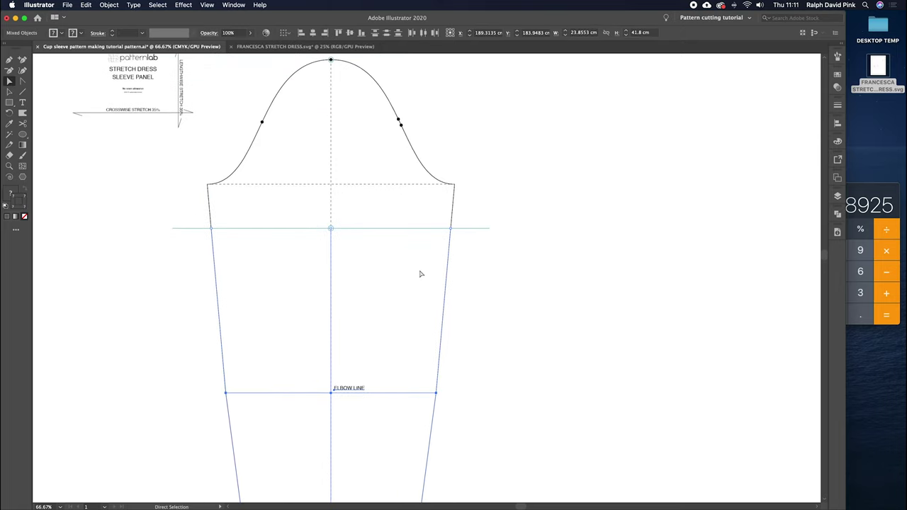
key("Delete")
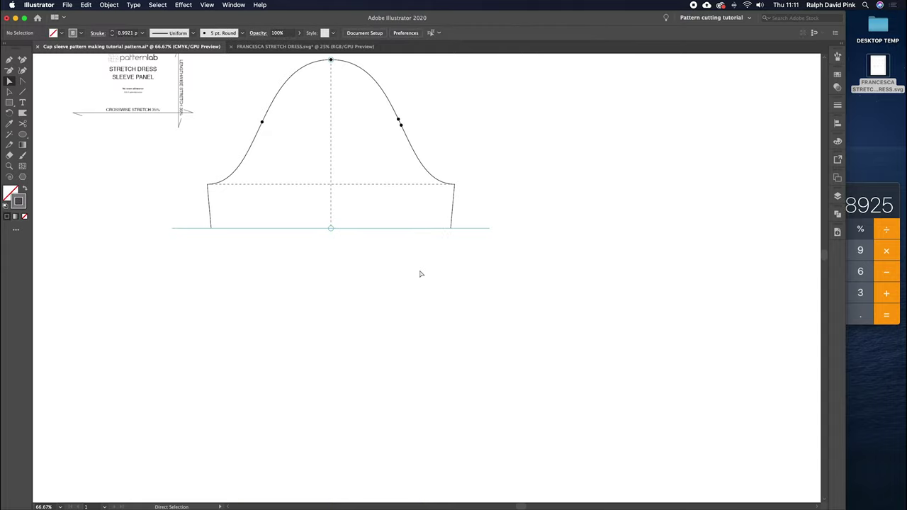
Step: Shorten both ends of the horizontal line so it stops at the side seams of the sleeve
scroll(398, 273, "up", 2)
key("super+=")
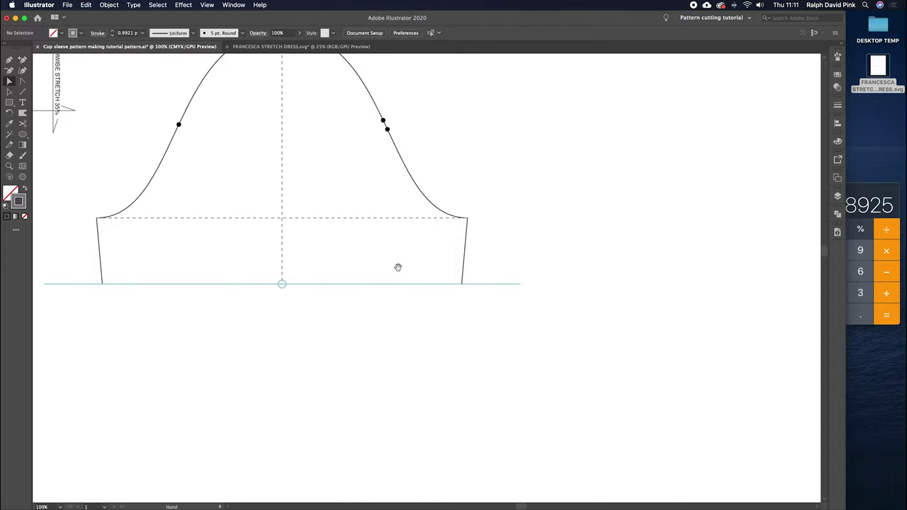
left_click_drag(398, 271, 507, 342)
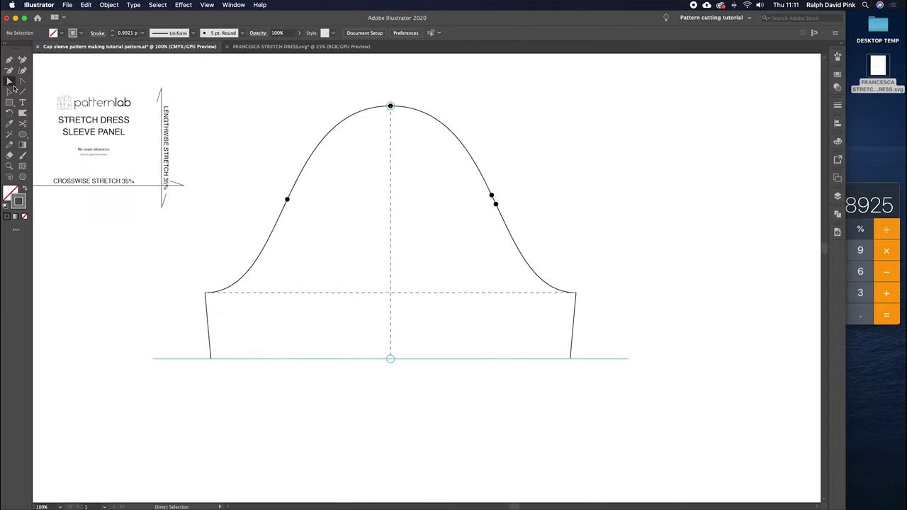
left_click_drag(151, 359, 210, 359)
left_click_drag(628, 359, 571, 359)
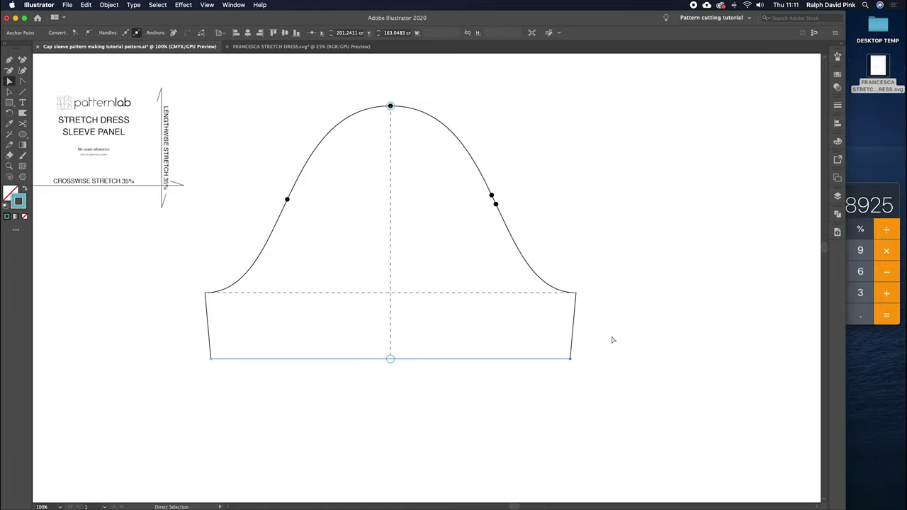
Step: Format the horizontal line as a dashed stroke of 1 pt weight with 30 pt dashes and 10 pt gaps
left_click(838, 105)
left_click(727, 165)
left_click(838, 105)
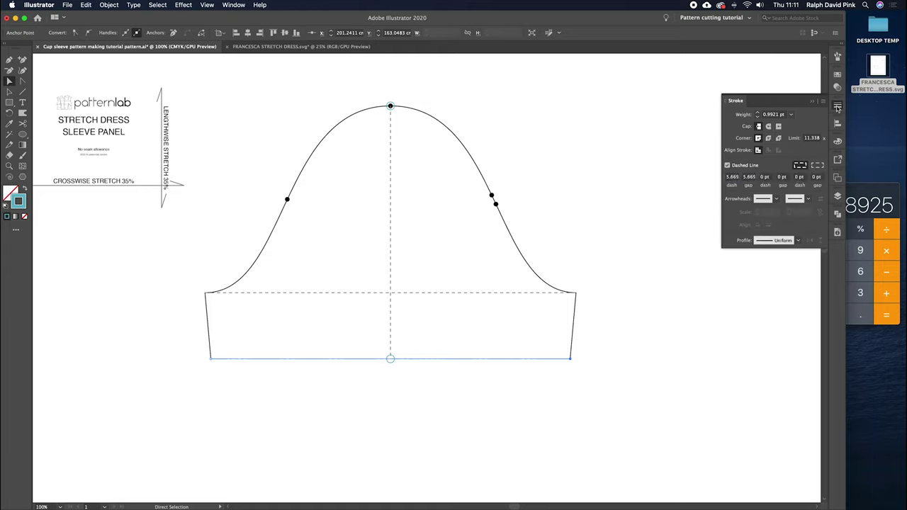
left_click(584, 309)
left_click_drag(539, 329, 515, 381)
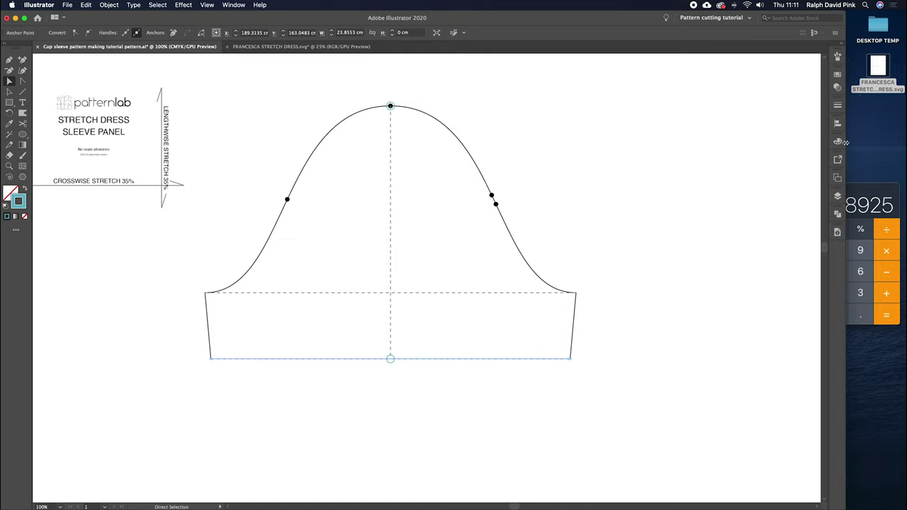
left_click(838, 106)
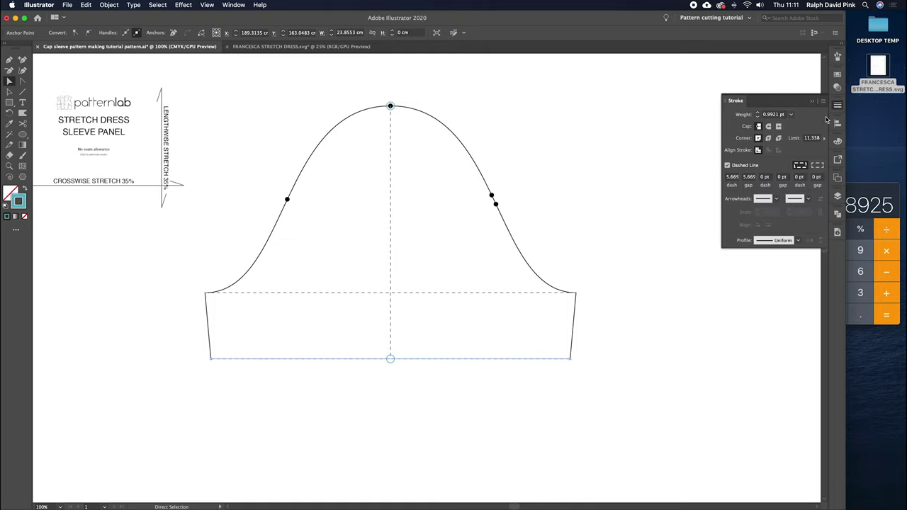
type("10")
key("Tab")
left_click_drag(733, 177, 719, 180)
key("Return")
left_click(585, 235)
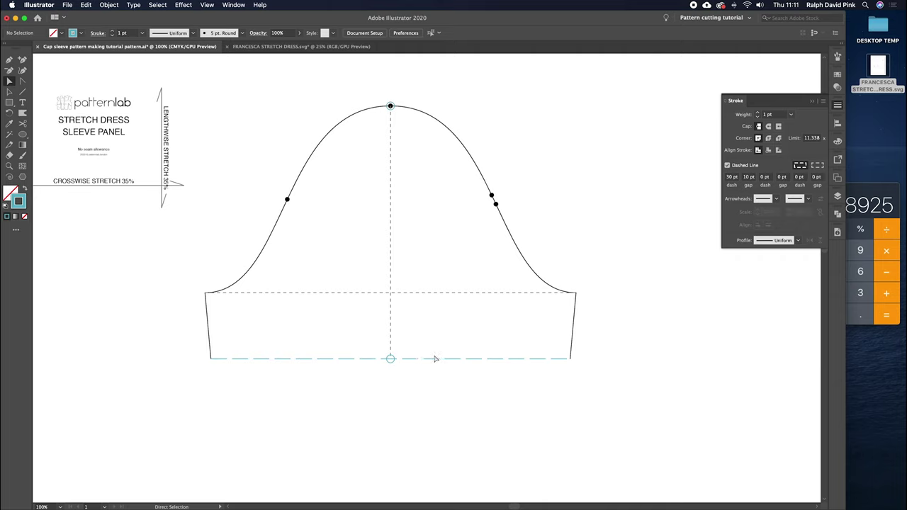
Step: Change the stroke colour of the dashed horizontal line to black (000000)
scroll(444, 348, "down", 2)
scroll(444, 349, "left", 2)
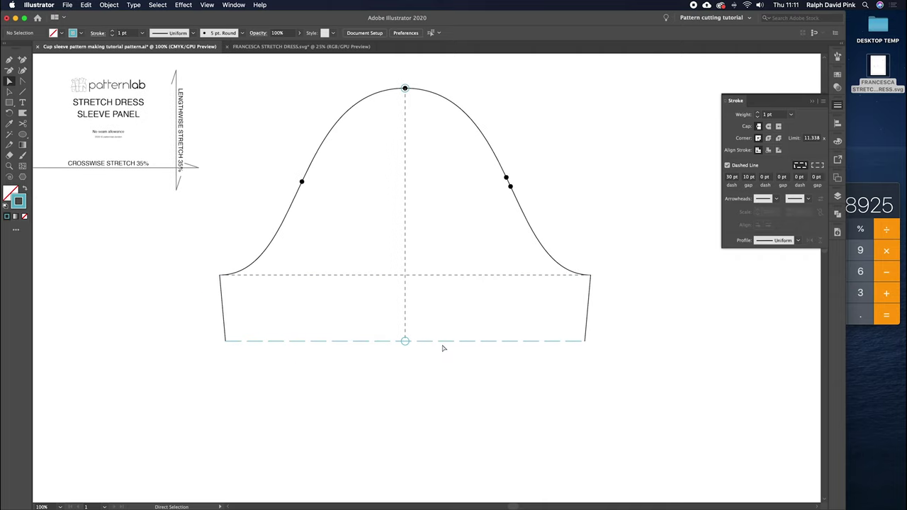
left_click(446, 341)
double_click(19, 201)
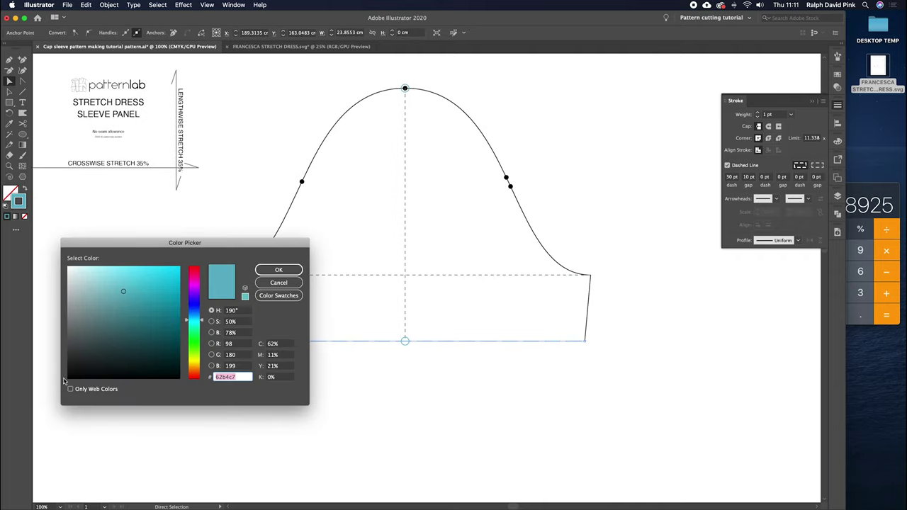
left_click(68, 378)
left_click(278, 270)
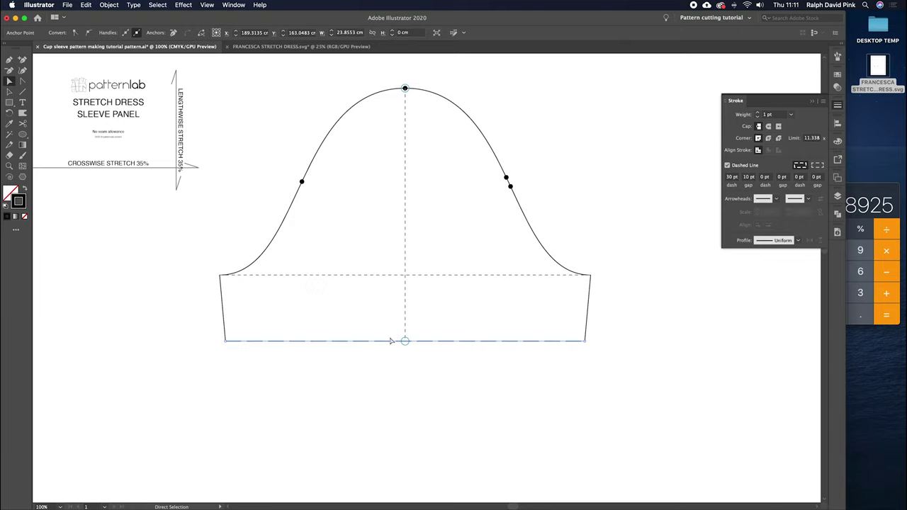
left_click(385, 329)
left_click(368, 342)
left_click(13, 192)
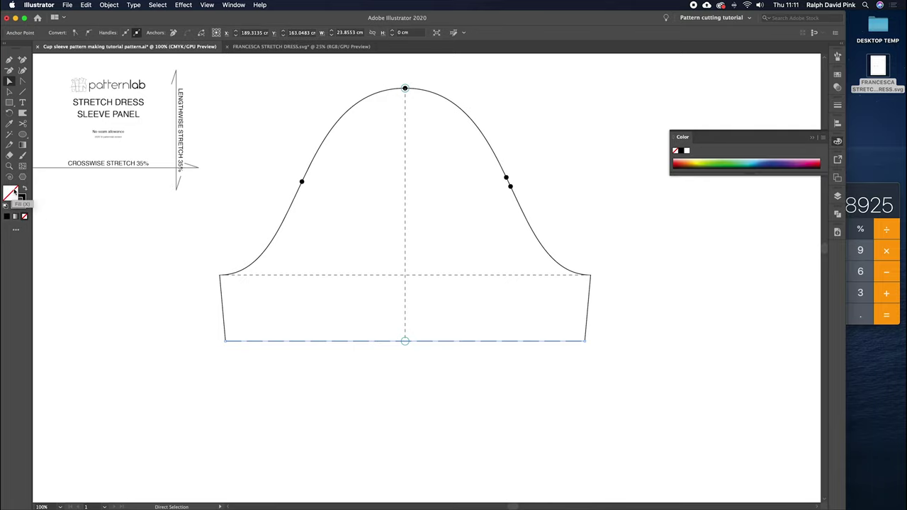
left_click(24, 200)
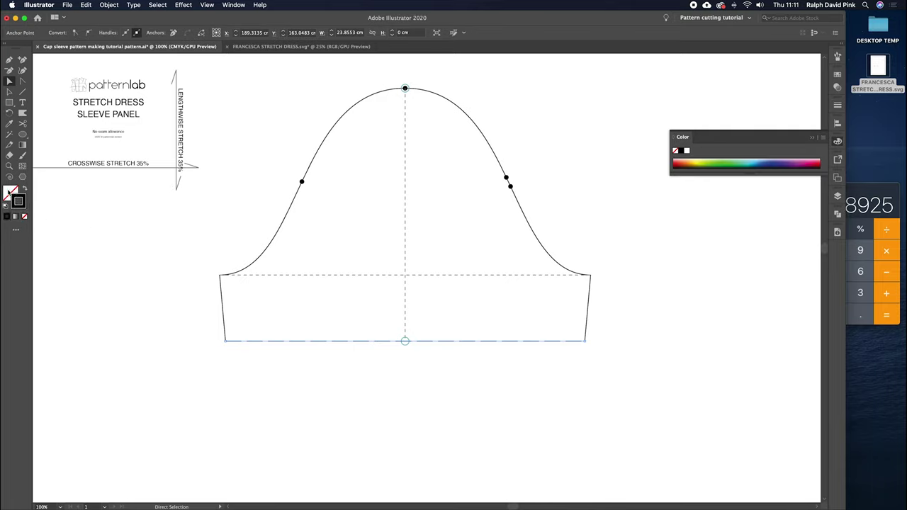
left_click(21, 198)
double_click(20, 202)
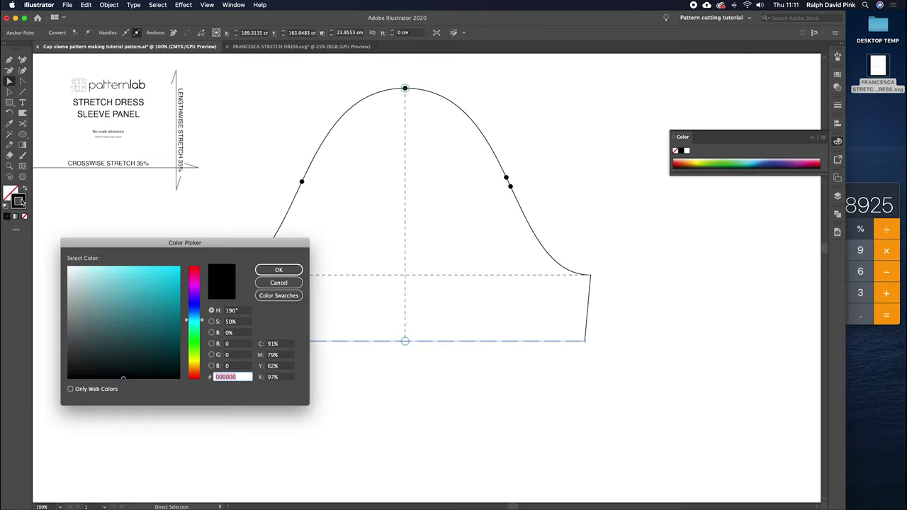
left_click(289, 267)
left_click(433, 254)
scroll(433, 253, "right", 2)
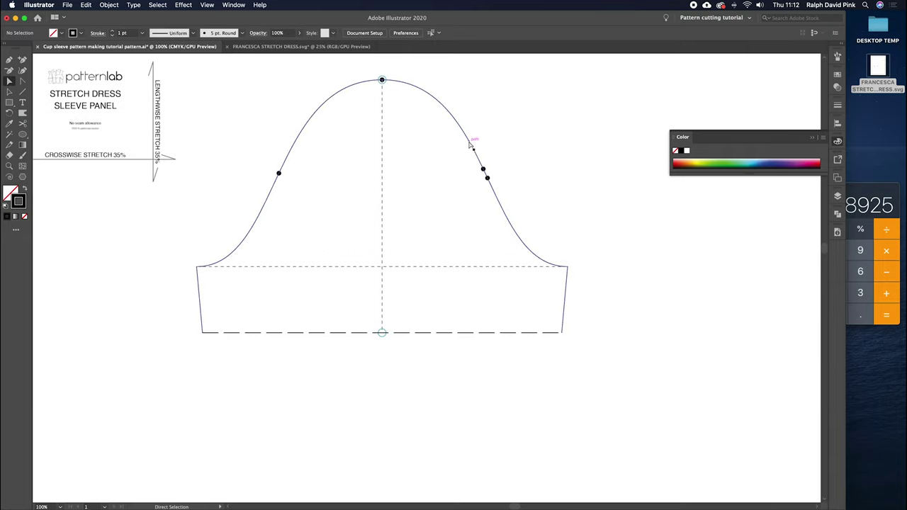
Step: Create a reflected copy of the sleeve outline across the horizontal axis, keeping the original outline
left_click(566, 294)
left_click(548, 216)
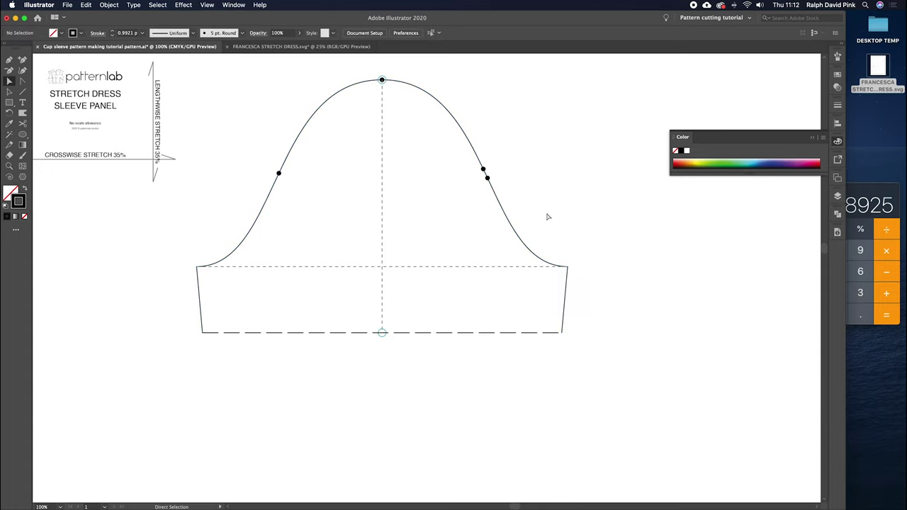
left_click(9, 91)
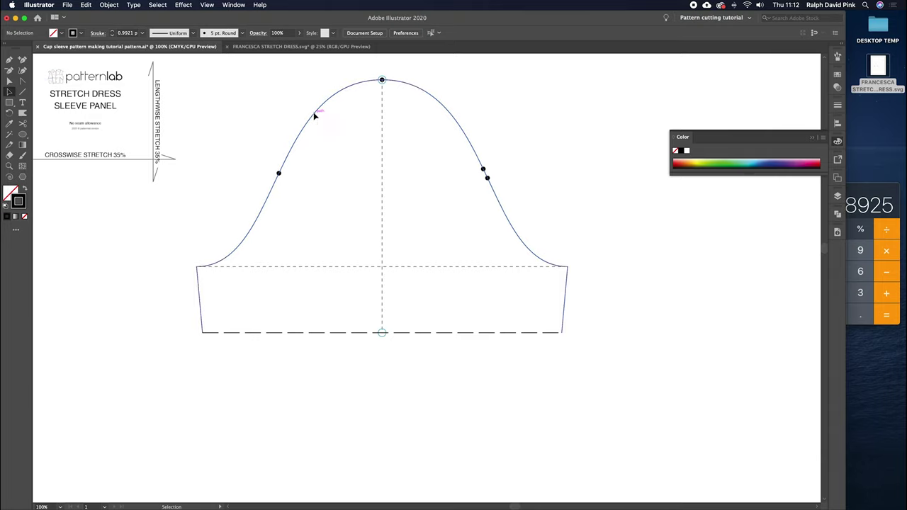
left_click(316, 116)
right_click(460, 174)
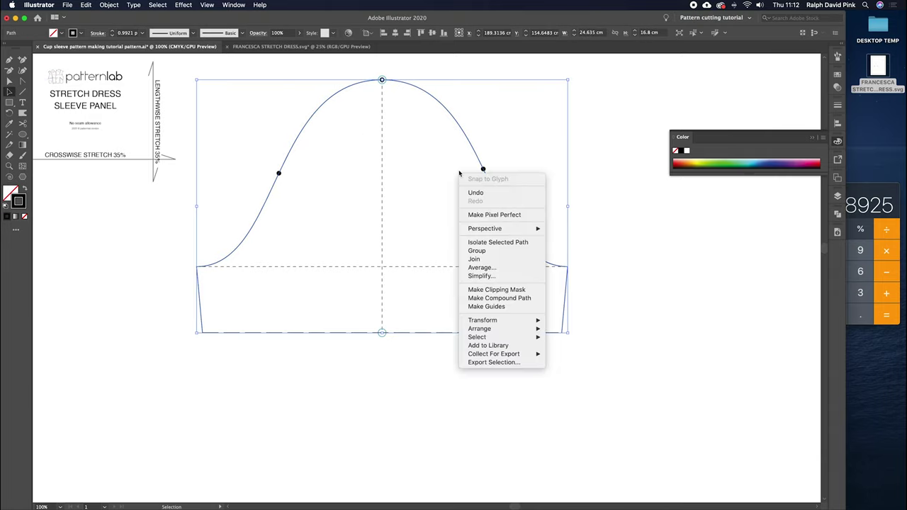
mouse_move(484, 320)
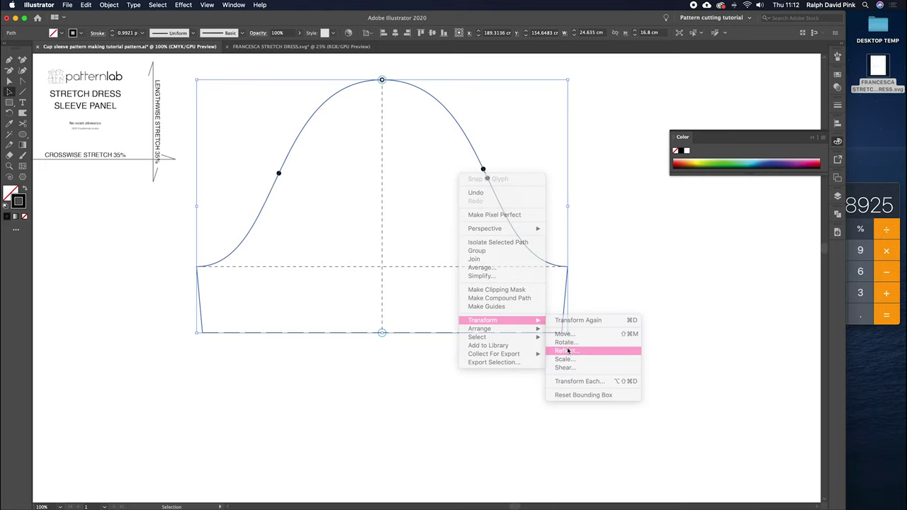
left_click(567, 352)
left_click(351, 324)
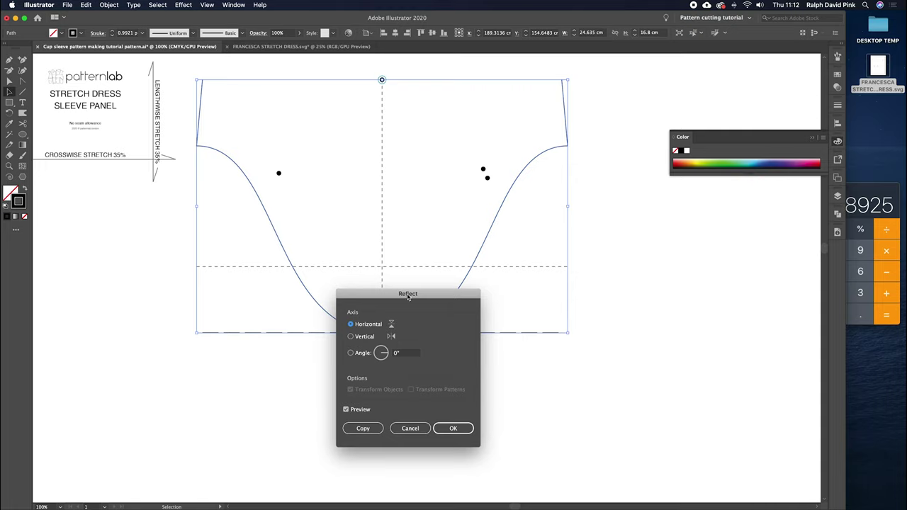
left_click_drag(408, 298, 715, 237)
left_click(672, 368)
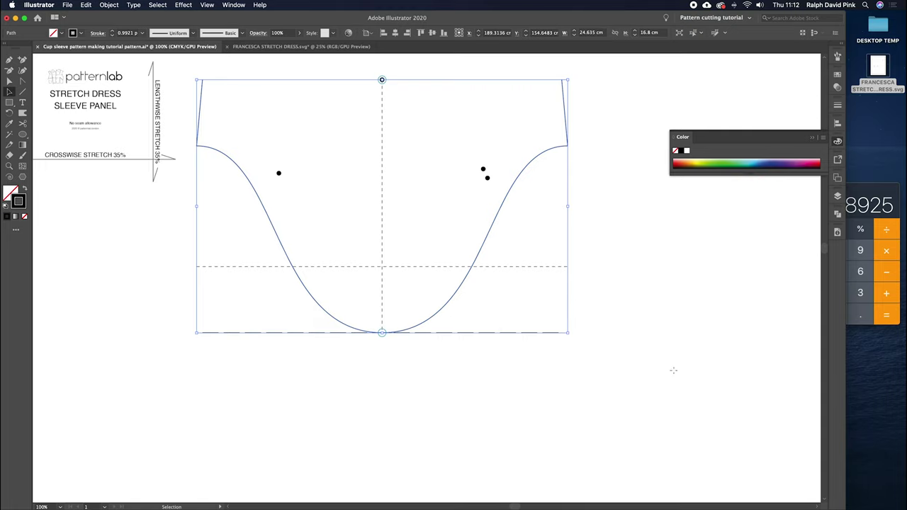
left_click(544, 180)
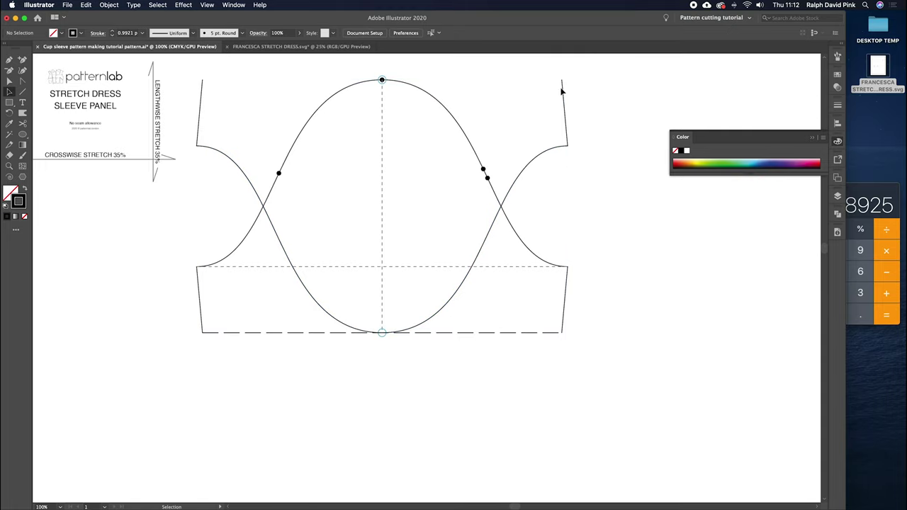
Step: Move the reflected outline straight down until its side seams meet the original's at the dashed horizontal line
left_click_drag(563, 84, 563, 336)
scroll(539, 298, "down", 2)
scroll(539, 297, "right", 2)
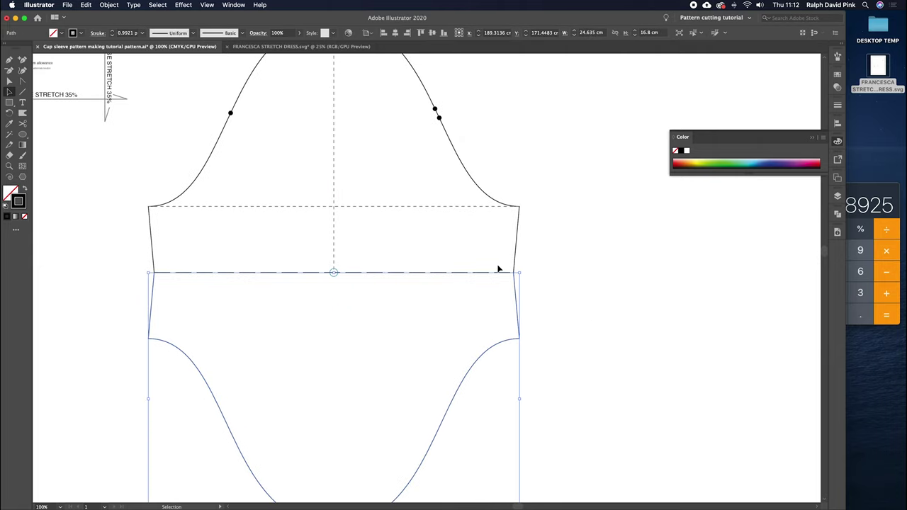
left_click(536, 244)
Step: Try to unite the original and reflected sleeve outlines with the Pathfinder Unite shape mode
key("a")
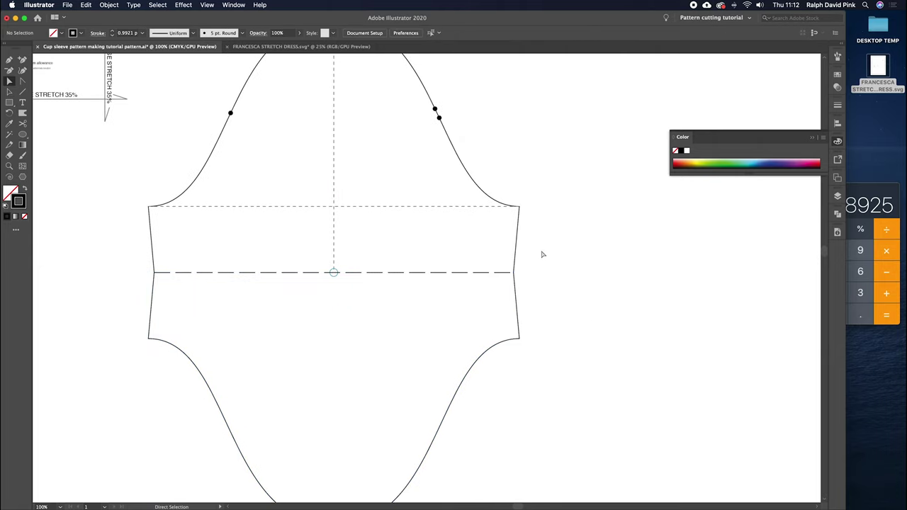
key("v")
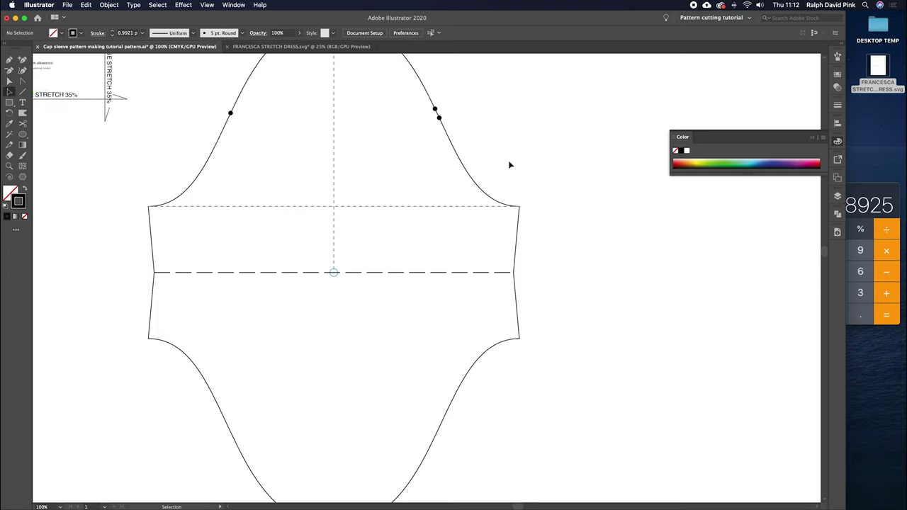
left_click(482, 190)
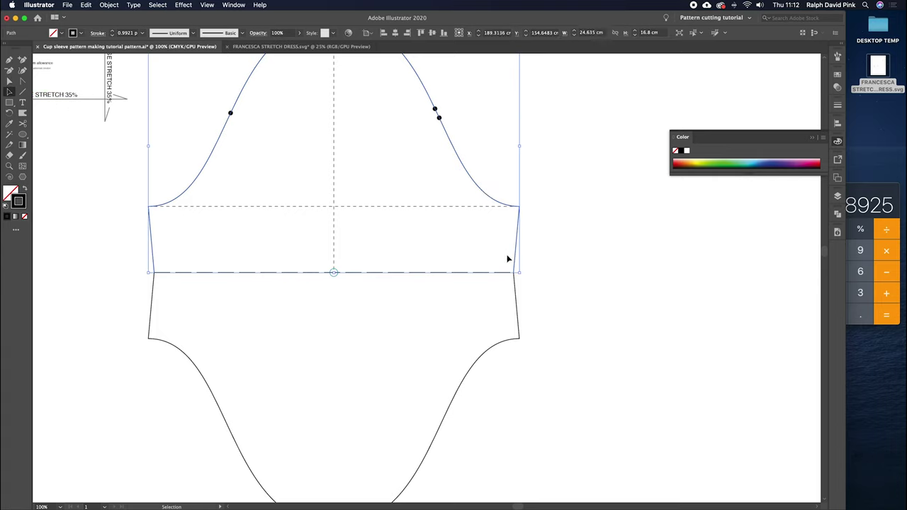
left_click(519, 303, "shift")
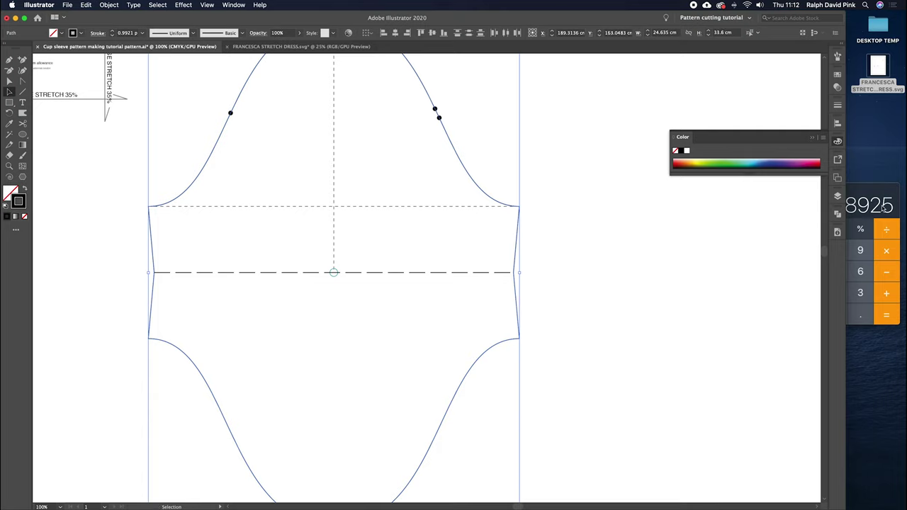
left_click(836, 215)
left_click(233, 5)
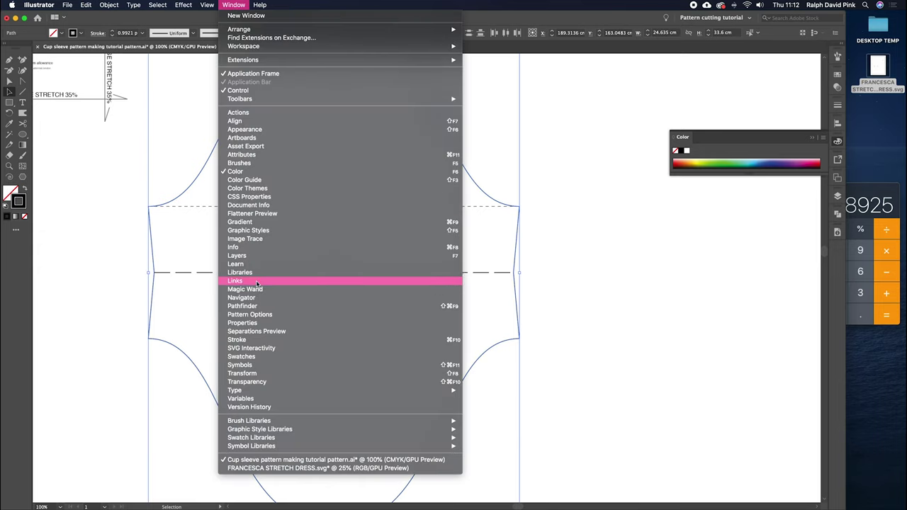
left_click(838, 215)
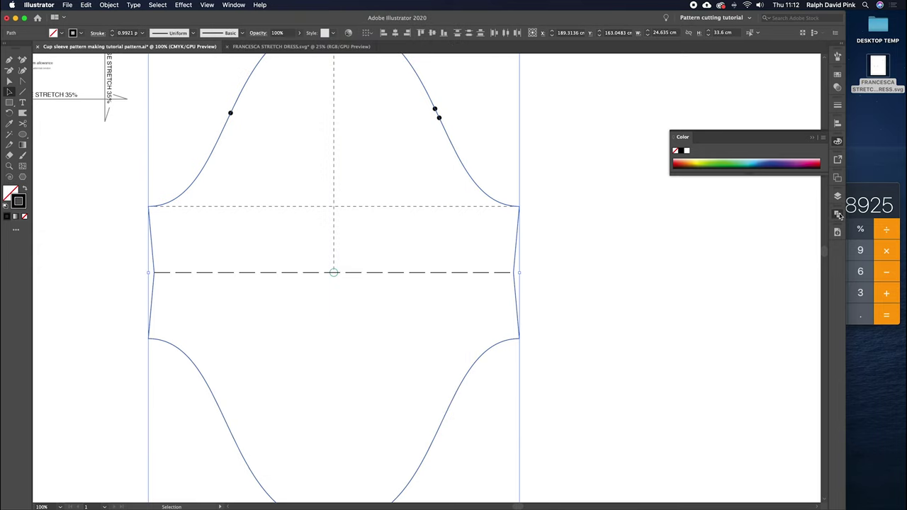
left_click(838, 216)
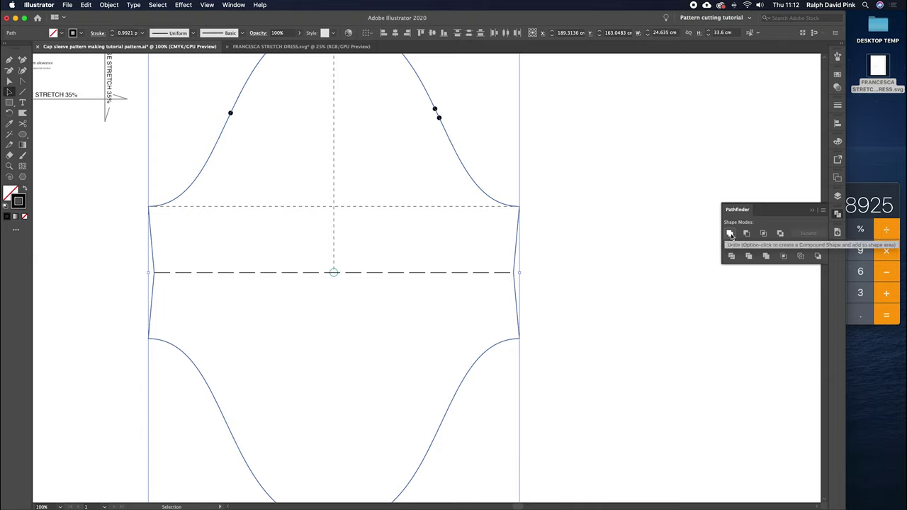
left_click(730, 235)
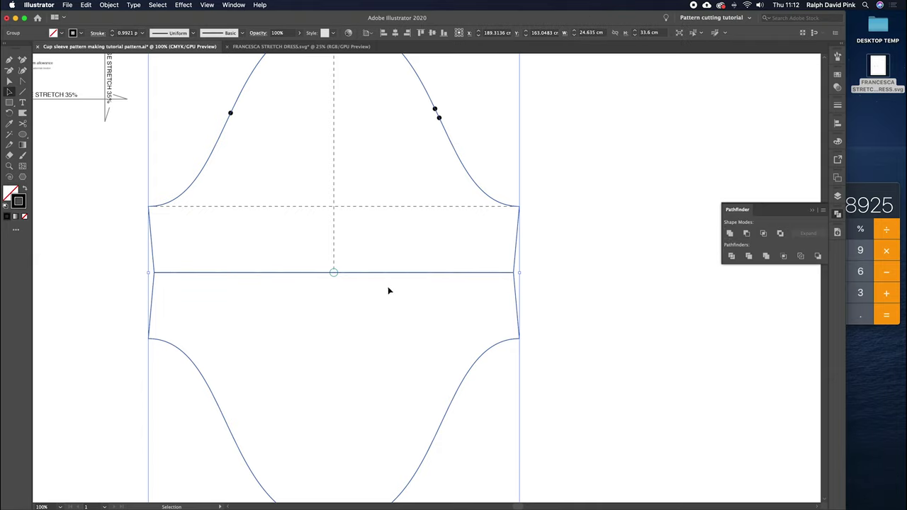
left_click(426, 302)
left_click(515, 290)
left_click(544, 267)
key("a")
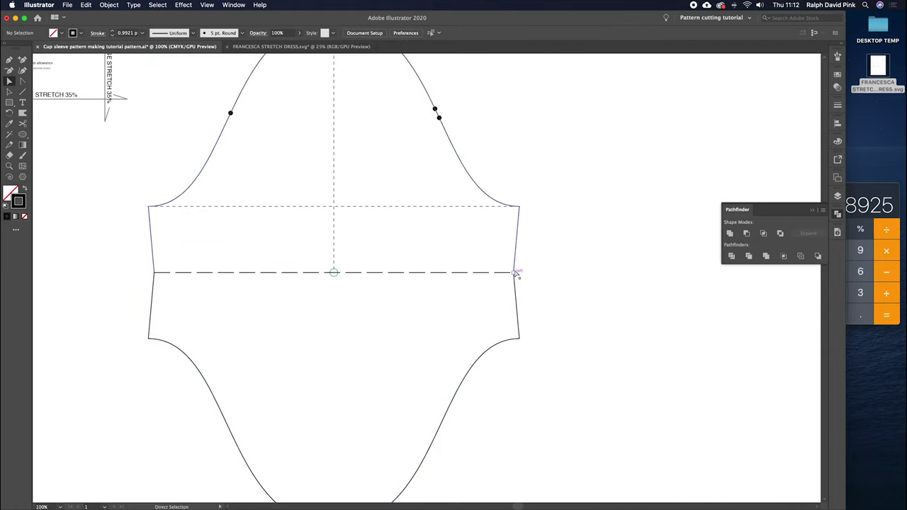
left_click(516, 286)
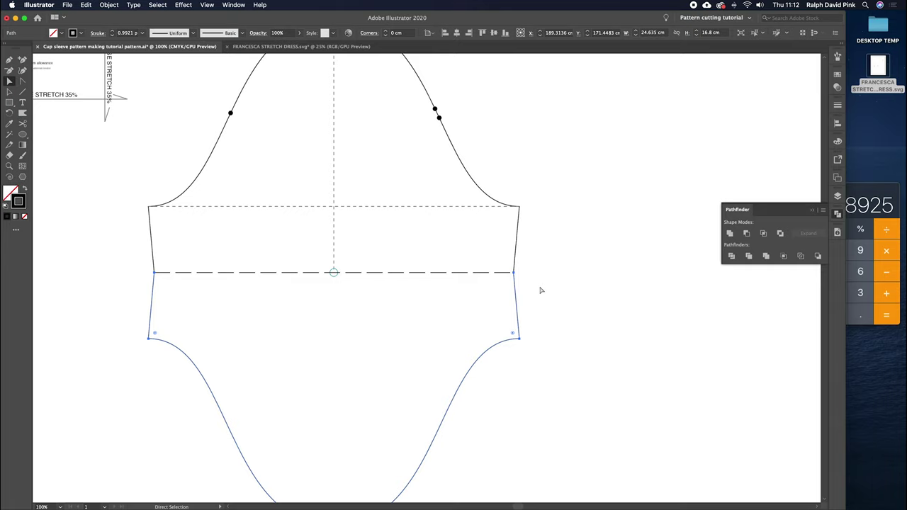
left_click(540, 291)
Step: Shift the reflected outline up slightly to overlap the original, and unite the two outlines with Pathfinder
key("v")
left_click(516, 293)
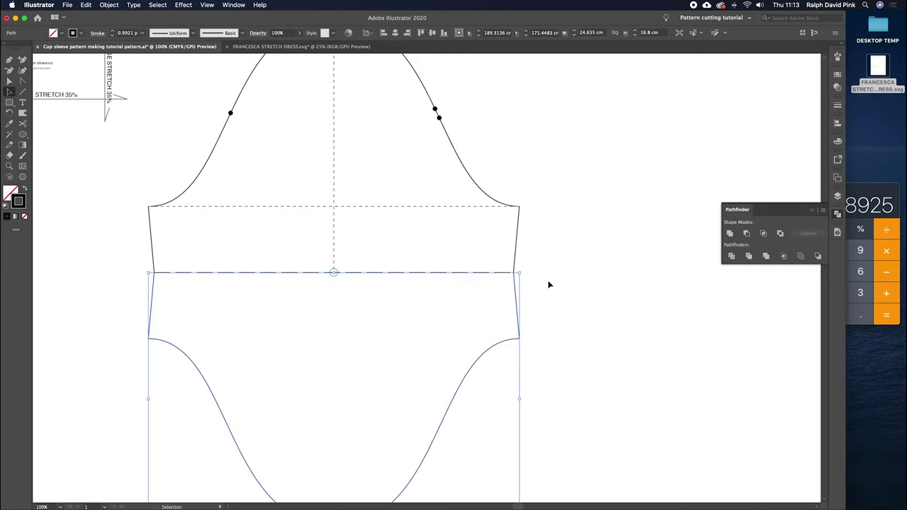
left_click(517, 243, "shift")
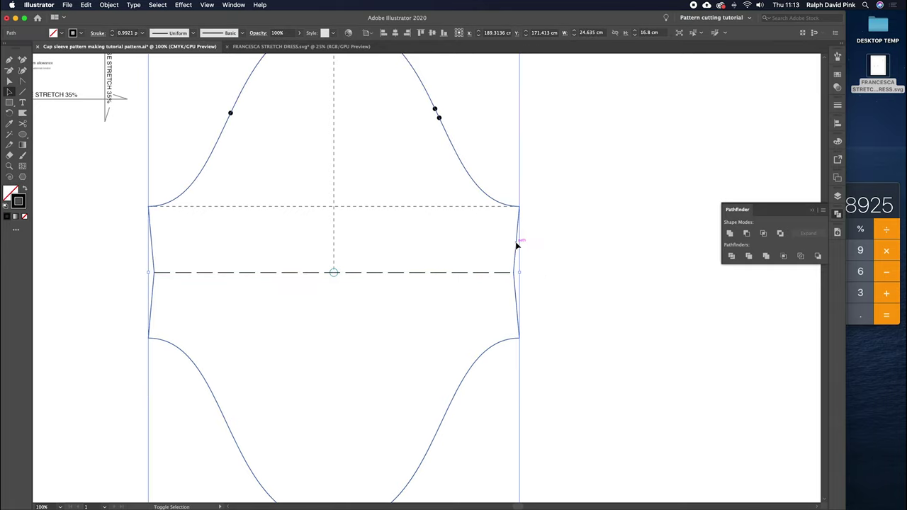
left_click(729, 234)
key("a")
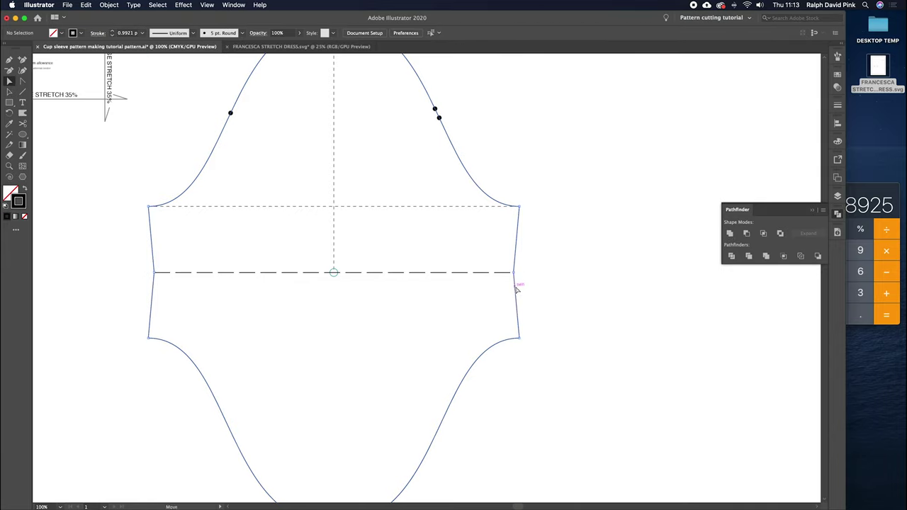
Step: Copy the circle marker on the dashed fold line 2.5 cm straight down
left_click(556, 260)
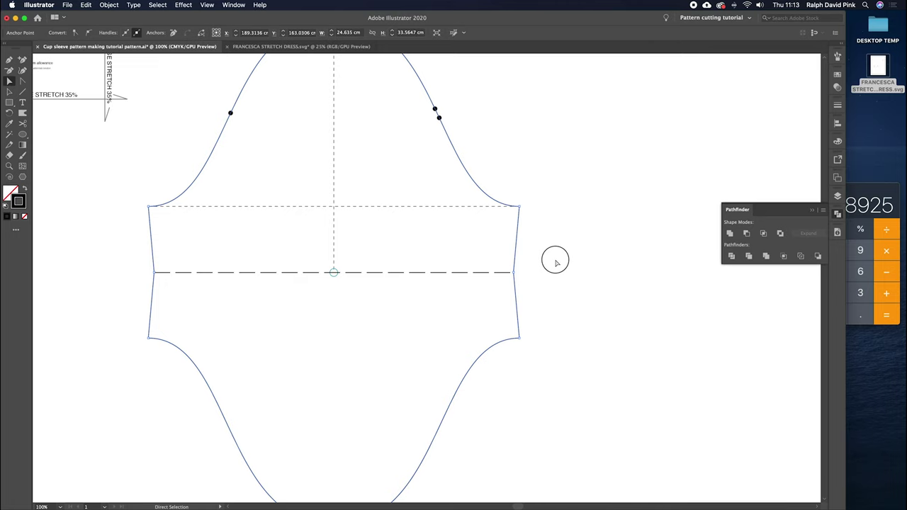
key("v")
left_click(334, 274)
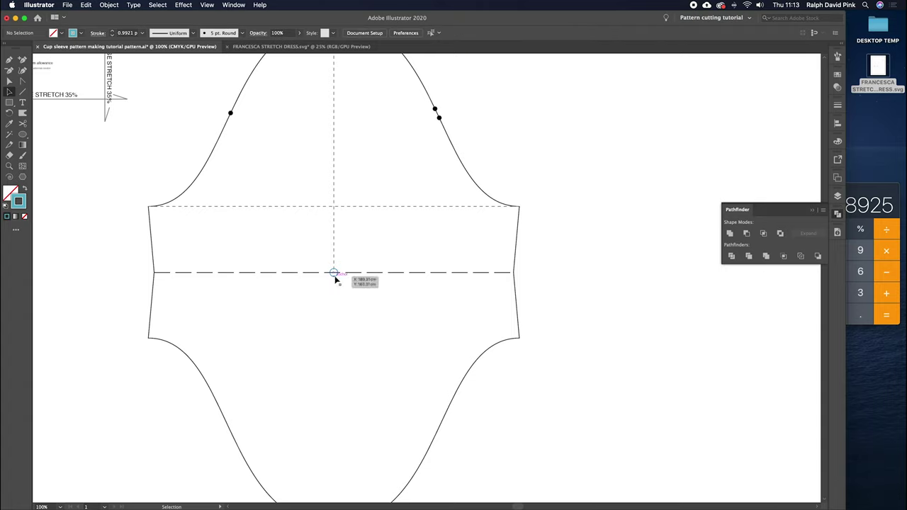
key("Return")
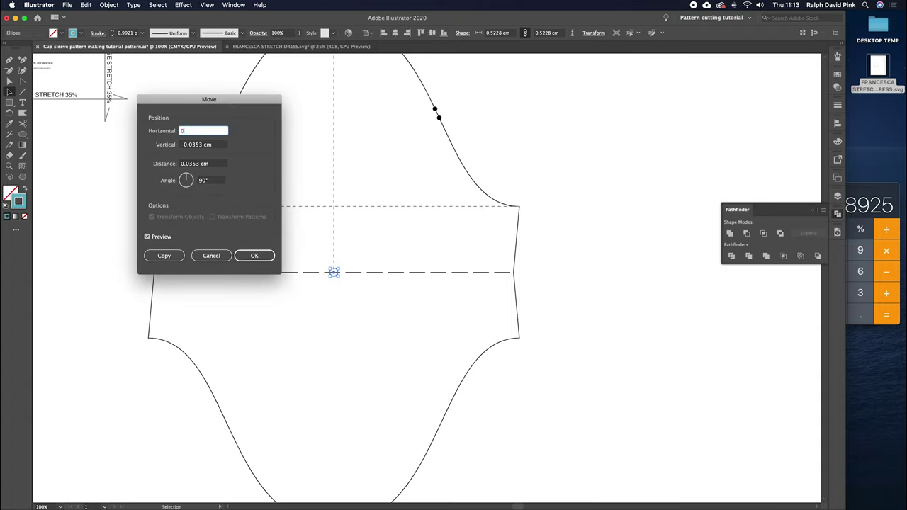
key("Tab")
type("2")
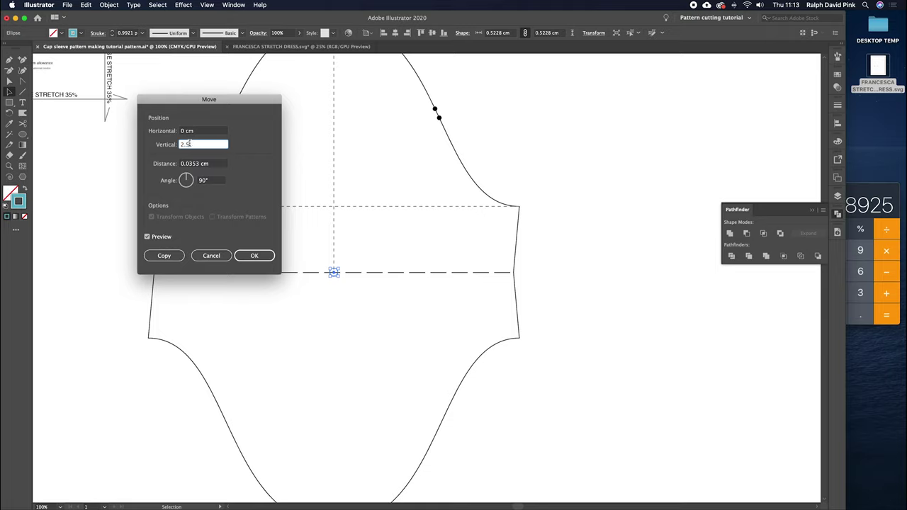
left_click(179, 258)
left_click(374, 318)
key("a")
left_click_drag(356, 274, 355, 308)
left_click(360, 279)
key("super+z")
key("super+z")
Step: Draw a horizontal line about 26 cm long, centred on the copied circle marker and extending past both side seams
left_click(352, 282)
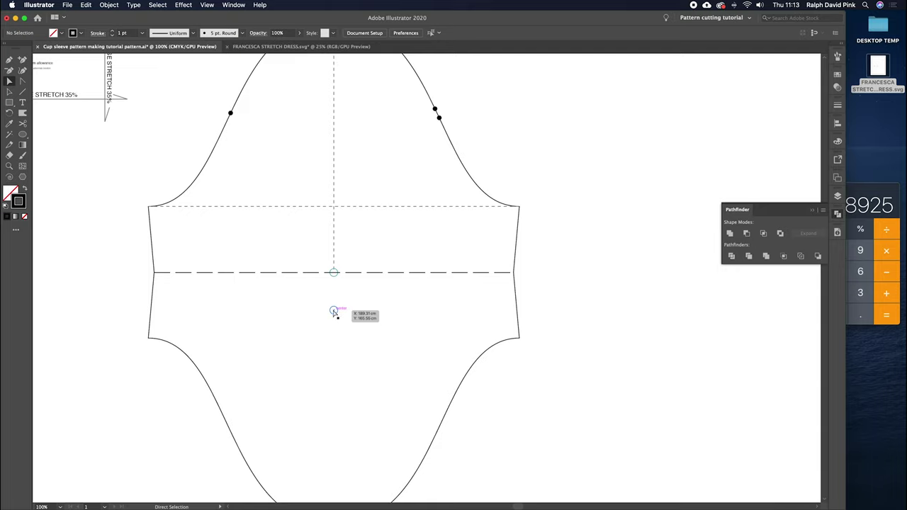
key("backslash")
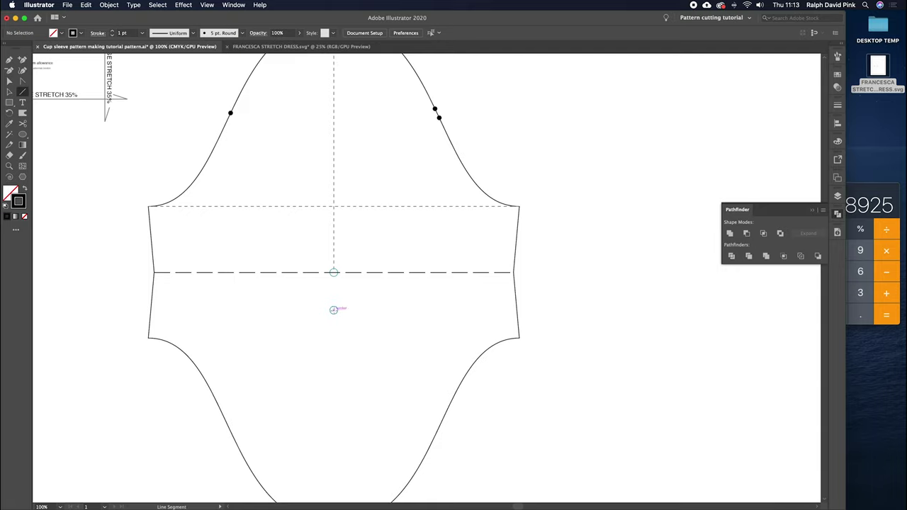
left_click_drag(333, 310, 531, 310)
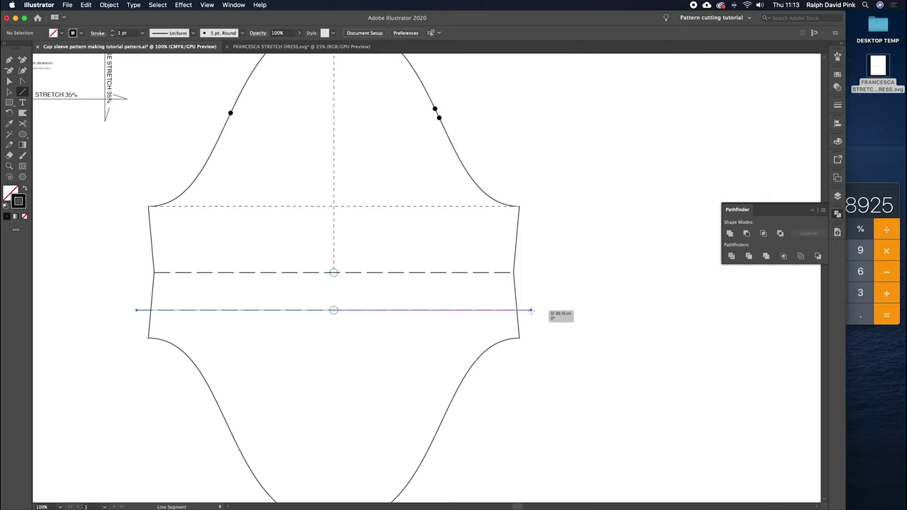
key("super+shift+a")
key("a")
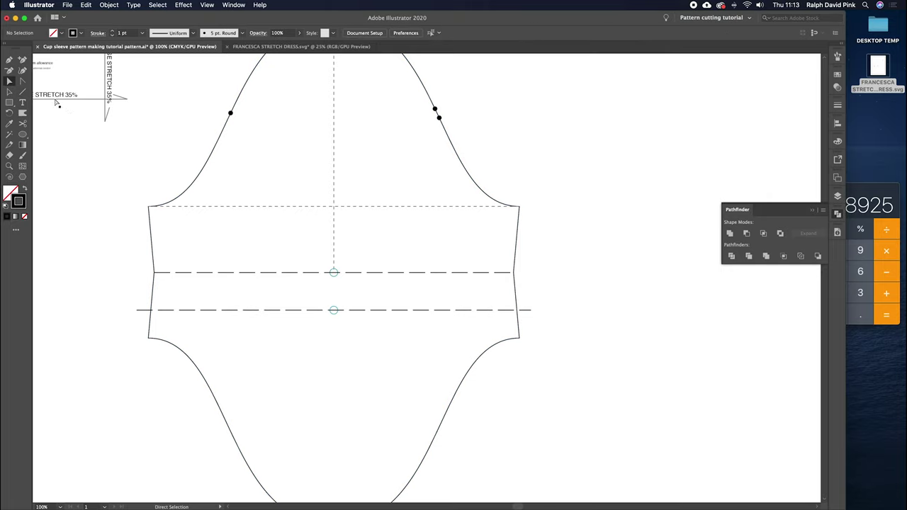
Step: Cut the sleeve outline with Scissors where the new horizontal line crosses both side seams
left_click(518, 299)
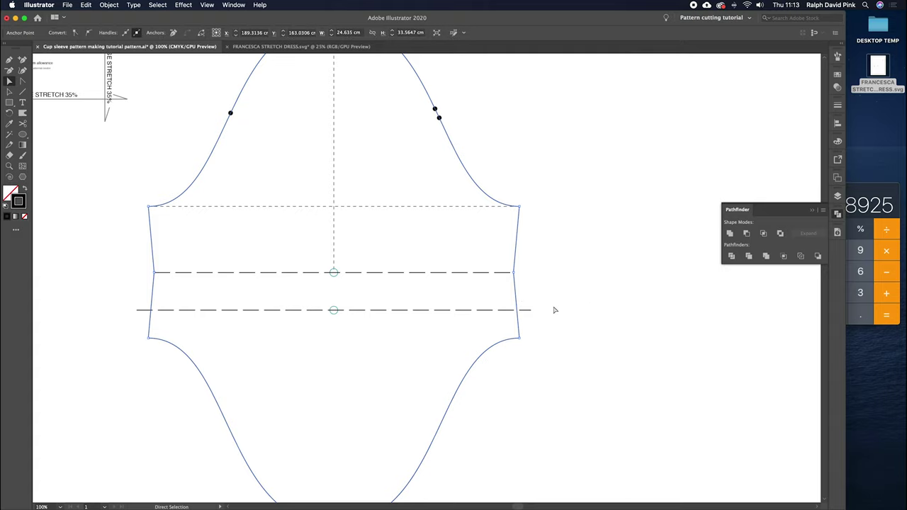
left_click(22, 123)
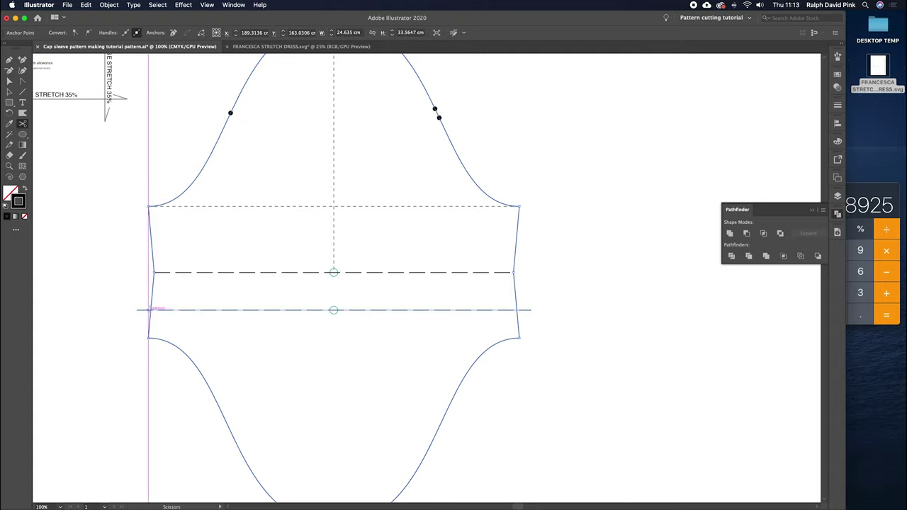
left_click(150, 309)
left_click(516, 310)
Step: Delete the mirrored part of the sleeve outline below the cut points
key("a")
left_click(121, 333)
left_click(148, 338)
left_click_drag(257, 385, 228, 302)
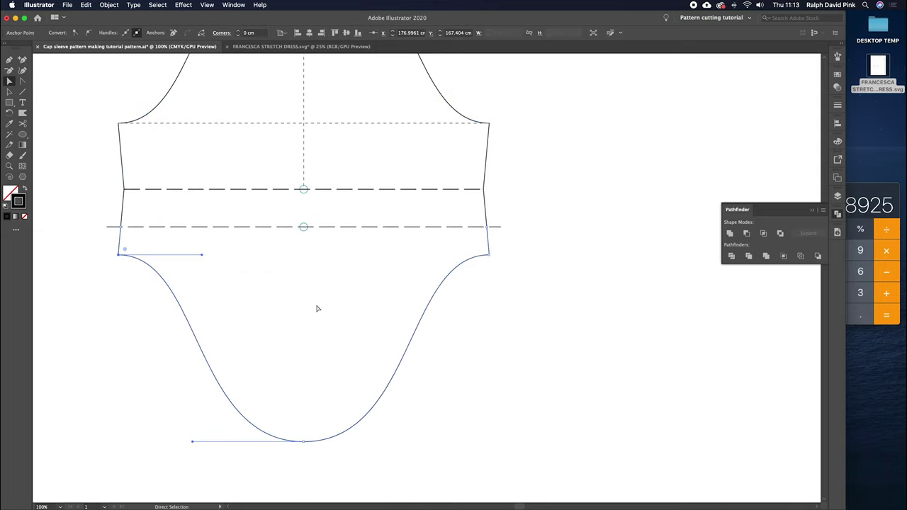
key("Delete")
Step: Delete the horizontal construction line and the copied circle marker at the sleeve's lower edge
scroll(470, 294, "up", 4)
left_click(488, 295)
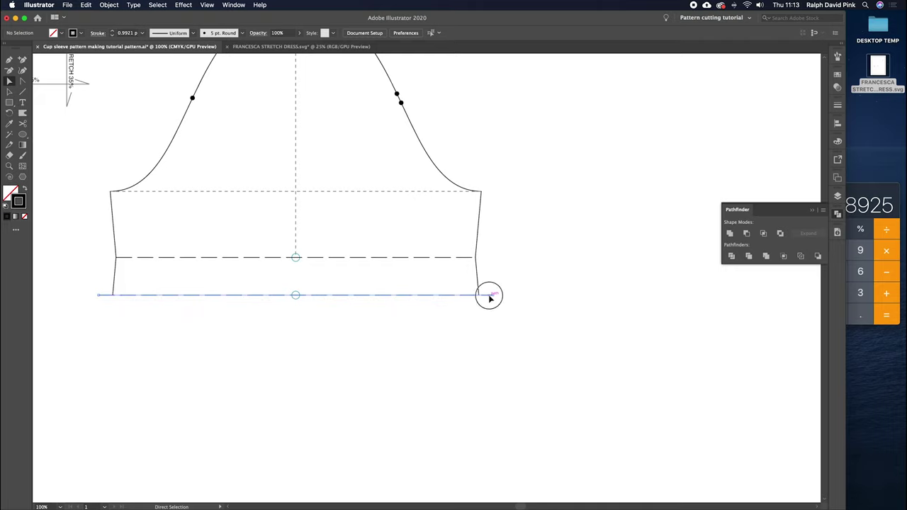
key("Delete")
left_click_drag(338, 286, 265, 318)
key("Delete")
Step: Close the open lower edge of the sleeve outline with Pathfinder Unite
left_click_drag(384, 315, 380, 347)
left_click_drag(494, 312, 461, 337)
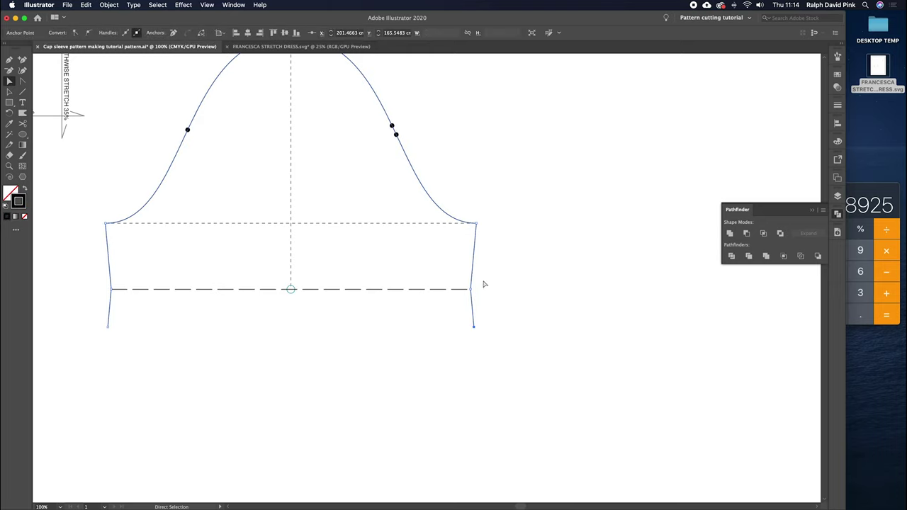
left_click(731, 234)
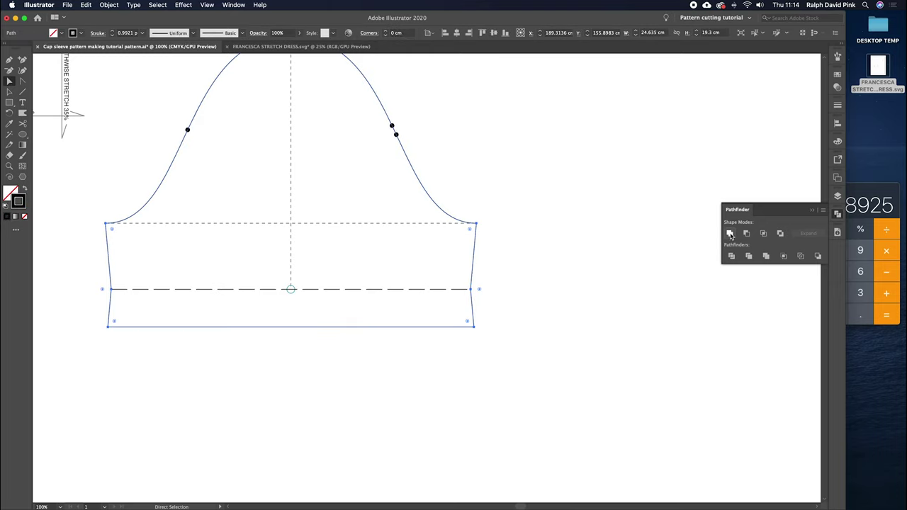
left_click(442, 334)
Step: Reduce the stroke weight of the long-dashed fold line across the hem
scroll(356, 299, "up", 4)
scroll(356, 298, "left", 3)
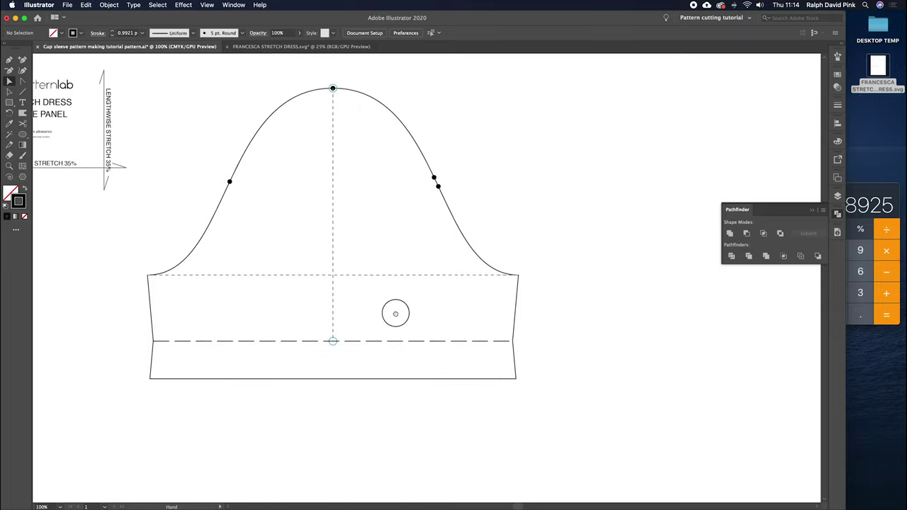
left_click(389, 341)
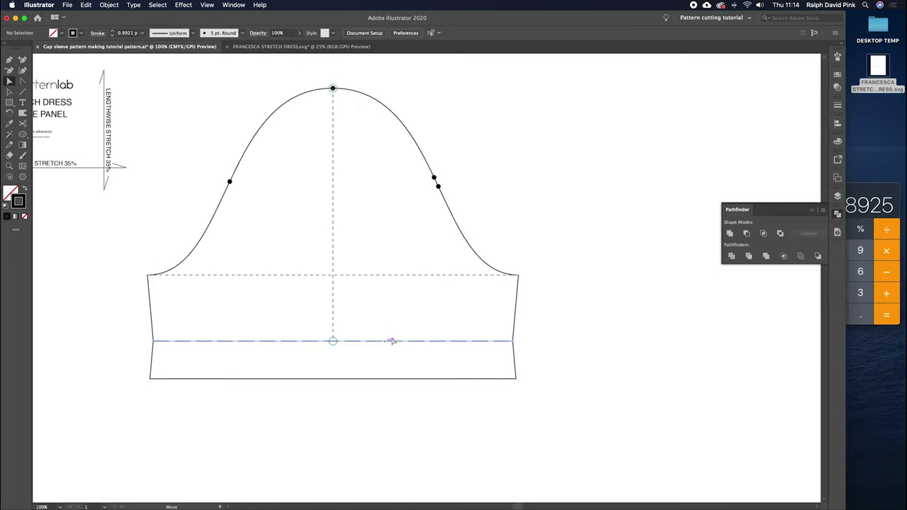
left_click(837, 105)
left_click(758, 117)
left_click(758, 117)
left_click(811, 100)
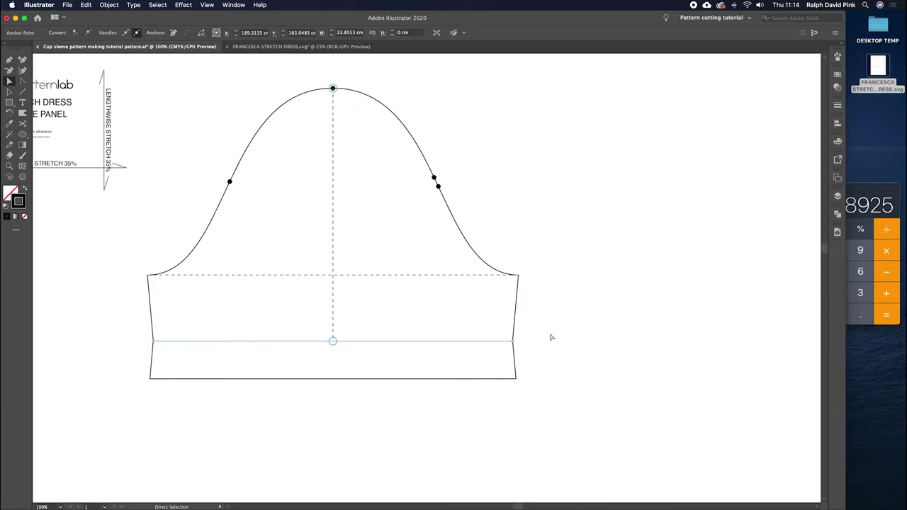
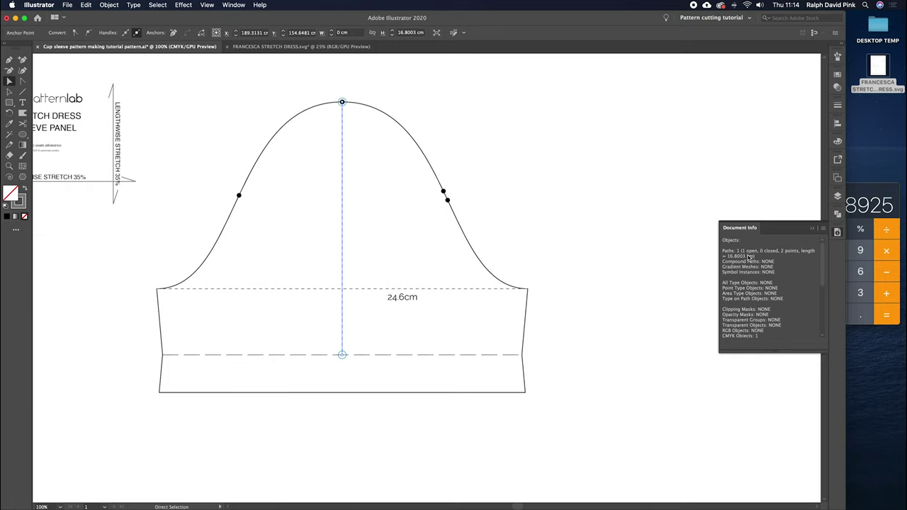
Step: Duplicate the 24.6cm label, place the copy beside the vertical centre line and change its text to 18.6cm
left_click(392, 264)
left_click(401, 298)
key("super+c")
key("super+v")
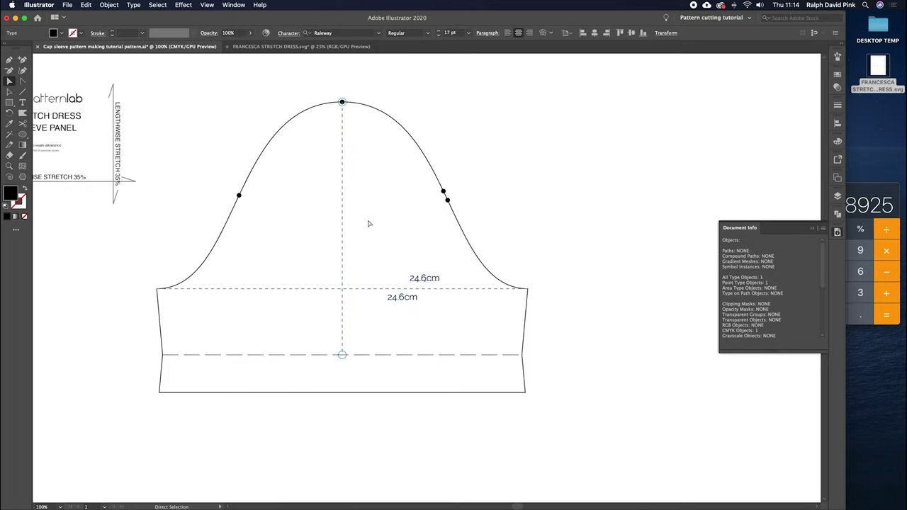
left_click_drag(430, 278, 328, 206)
double_click(362, 209)
type("18.6")
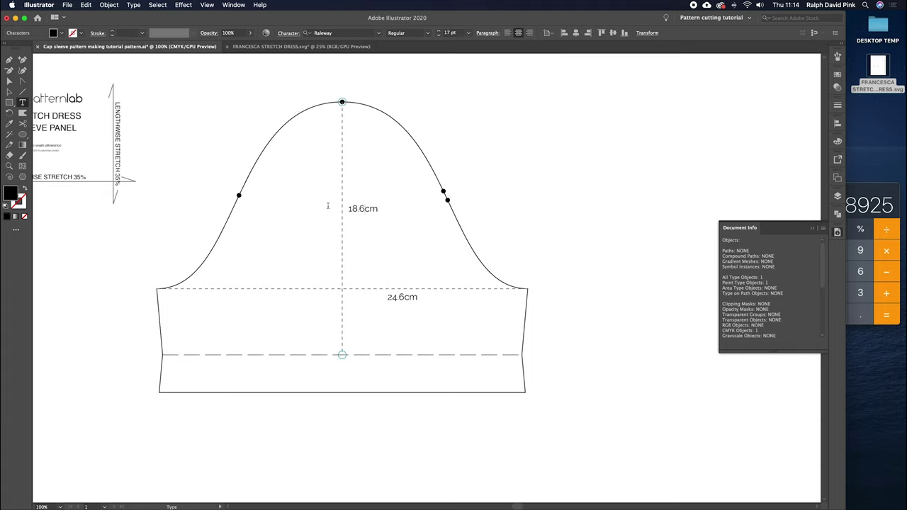
key("Escape")
key("a")
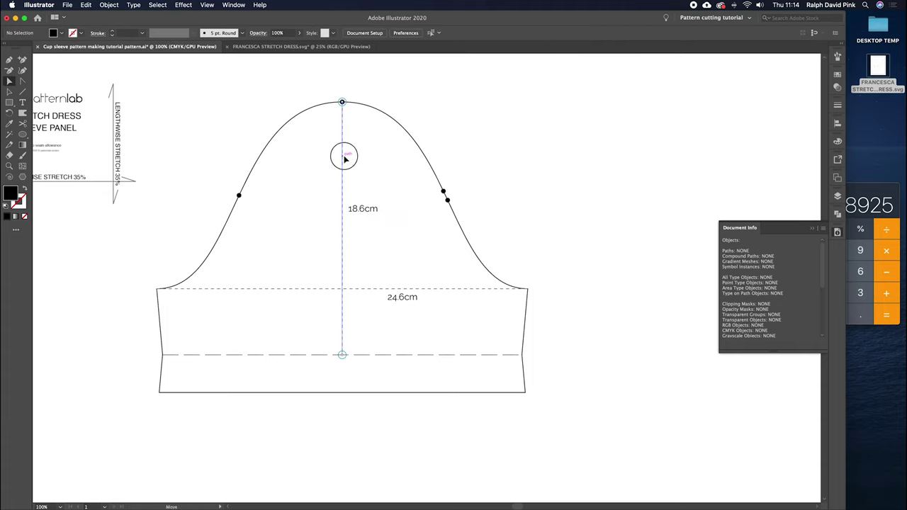
Step: Correct the vertical centre line's label to read 16.8cm
left_click(342, 152)
double_click(359, 209)
left_click_drag(359, 209, 352, 208)
type("6.8")
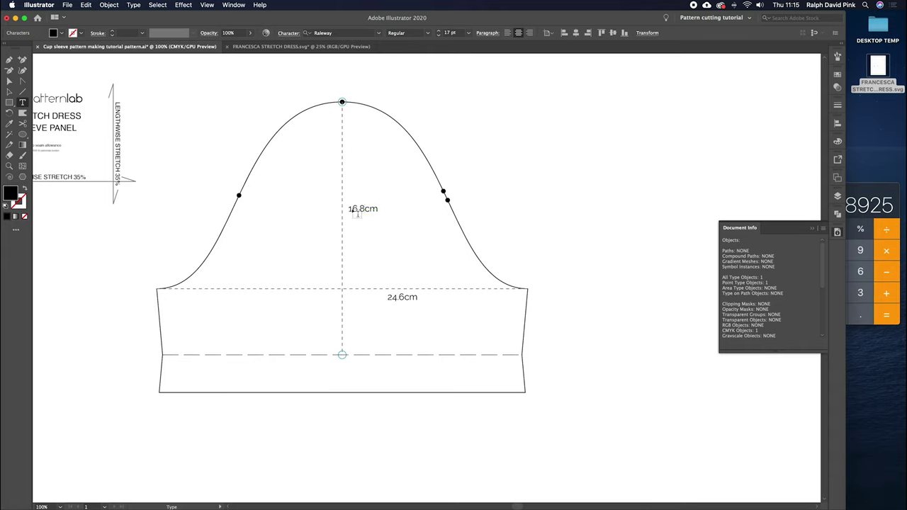
Step: Apply the circle marker's teal solid stroke to the vertical centre line and the horizontal underarm line with the Eyedropper
left_click(10, 83)
left_click(341, 142)
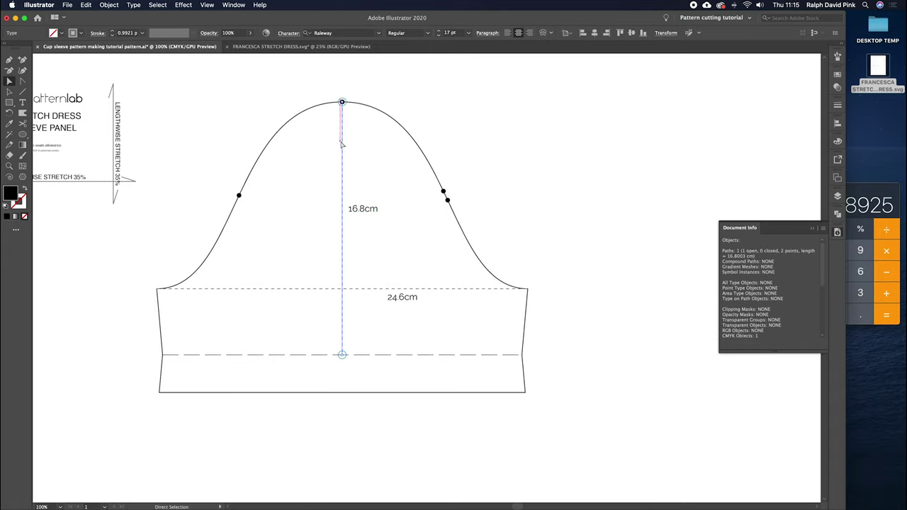
left_click(394, 288, "shift")
key("i")
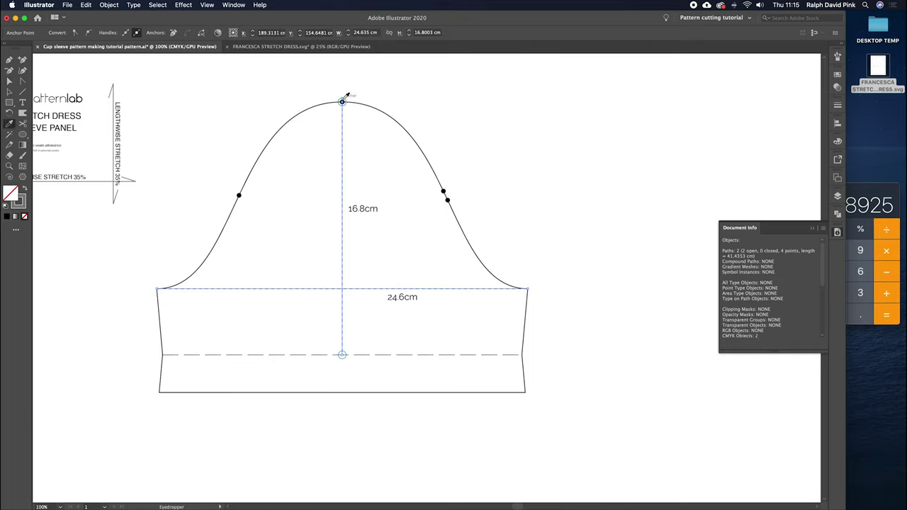
left_click(347, 98)
Step: Add Arrow 3 arrowheads to both ends of the vertical centre line and the horizontal underarm line
left_click(837, 104)
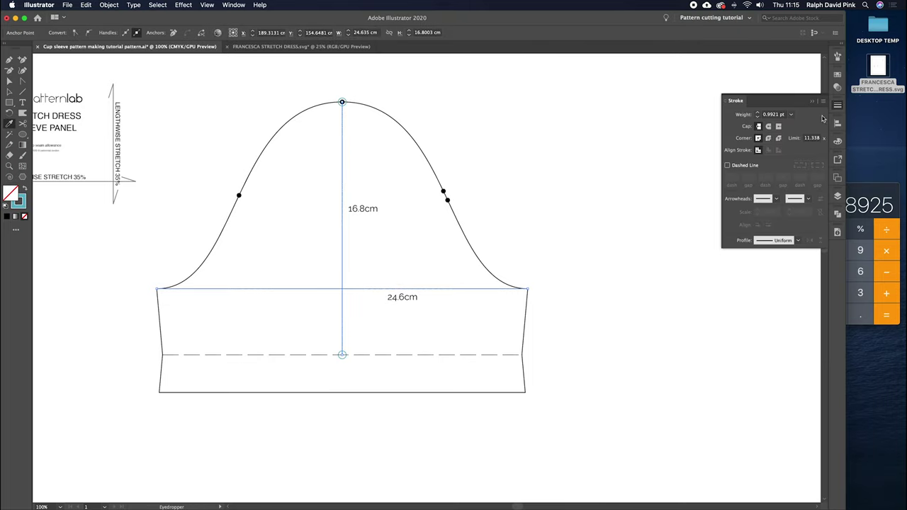
left_click(766, 198)
left_click(761, 230)
left_click(795, 199)
left_click(756, 254)
key("a")
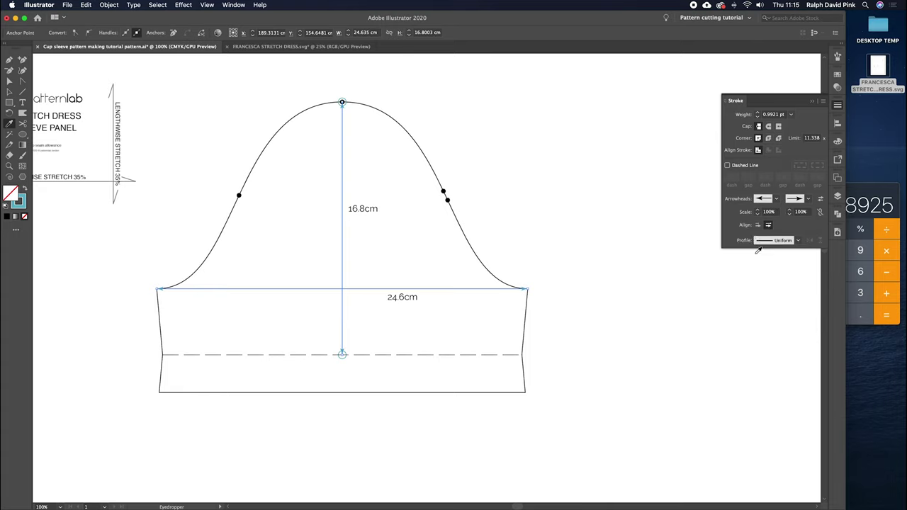
left_click(600, 221)
Step: Duplicate the whole sleeve pattern with its measurement lines and labels, and place the copy beside the original
left_click_drag(591, 210, 558, 220)
key("v")
left_click_drag(547, 99, 122, 450)
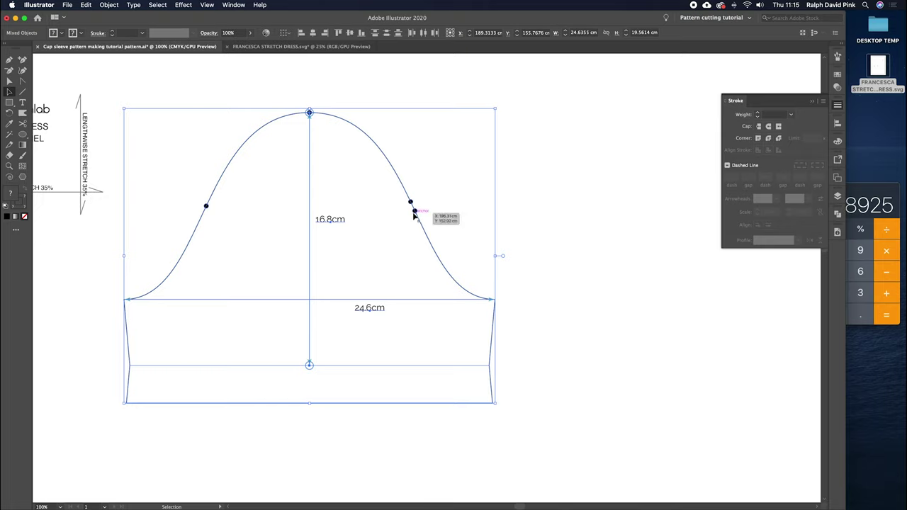
key("a")
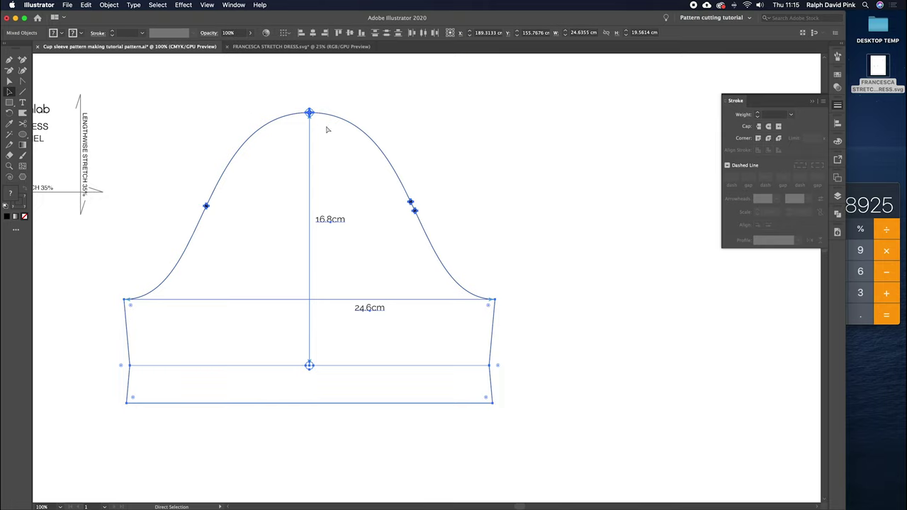
key("super+v")
left_click_drag(533, 190, 617, 178)
scroll(335, 185, "right", 4)
scroll(334, 185, "down", 2)
left_click_drag(335, 185, 463, 169)
key("v")
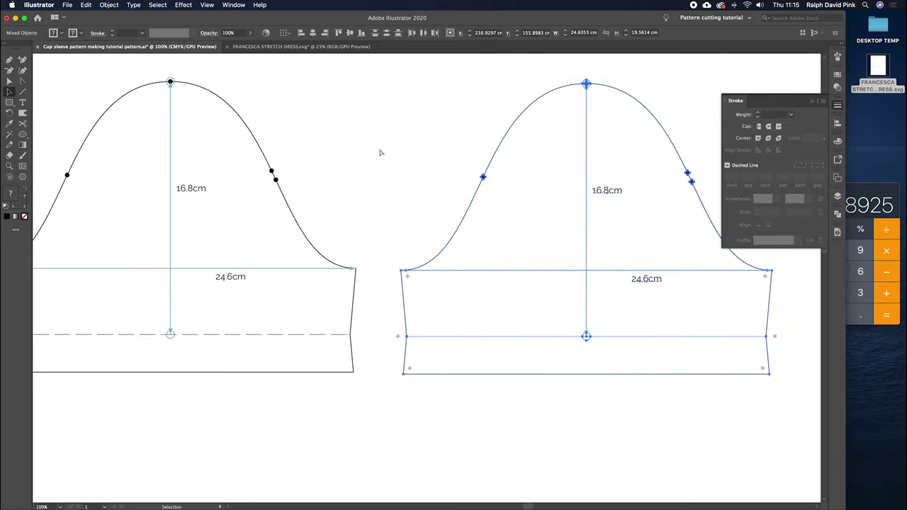
left_click(375, 153)
Step: Remove the start and end arrowheads from the copied sleeve's vertical and horizontal measurement lines
left_click_drag(489, 207, 369, 220)
left_click(432, 284)
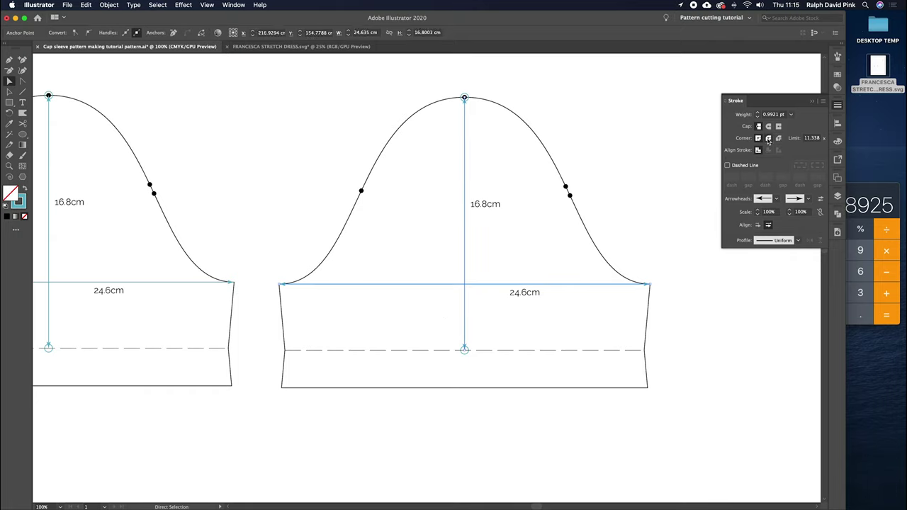
left_click(763, 199)
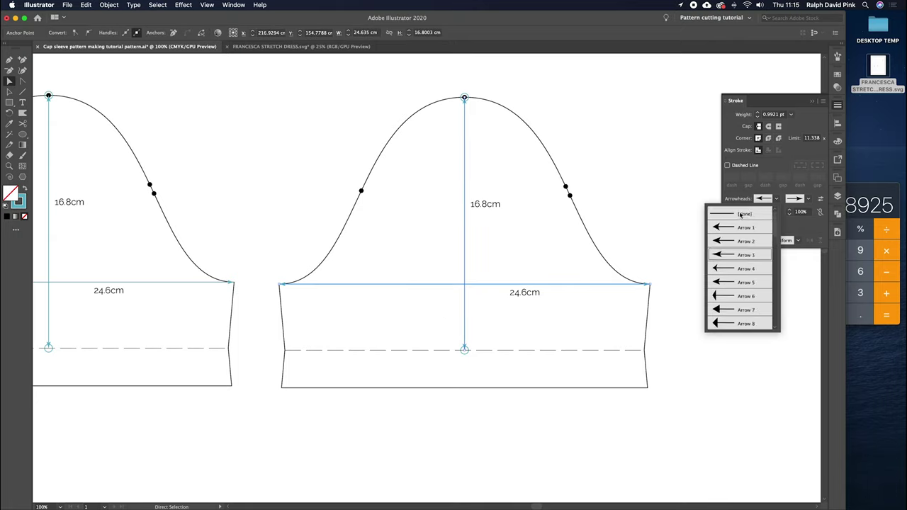
left_click(740, 213)
left_click(806, 200)
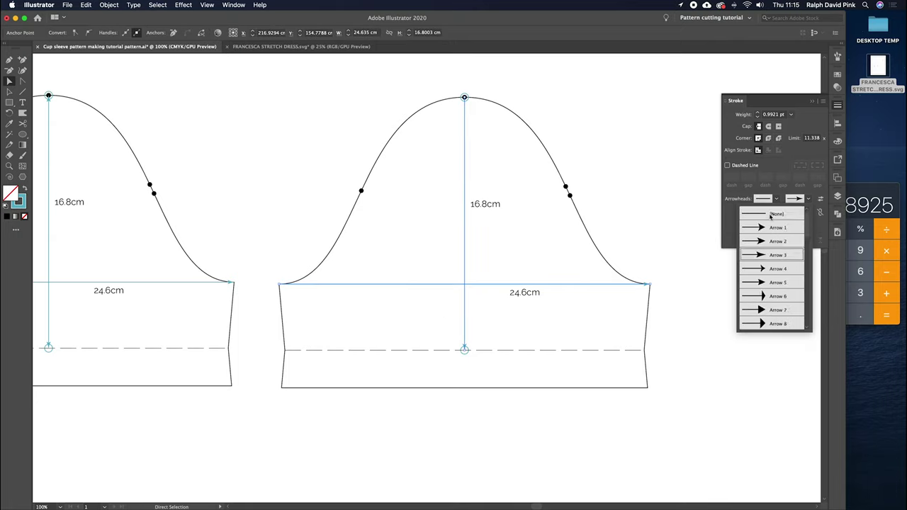
left_click(842, 106)
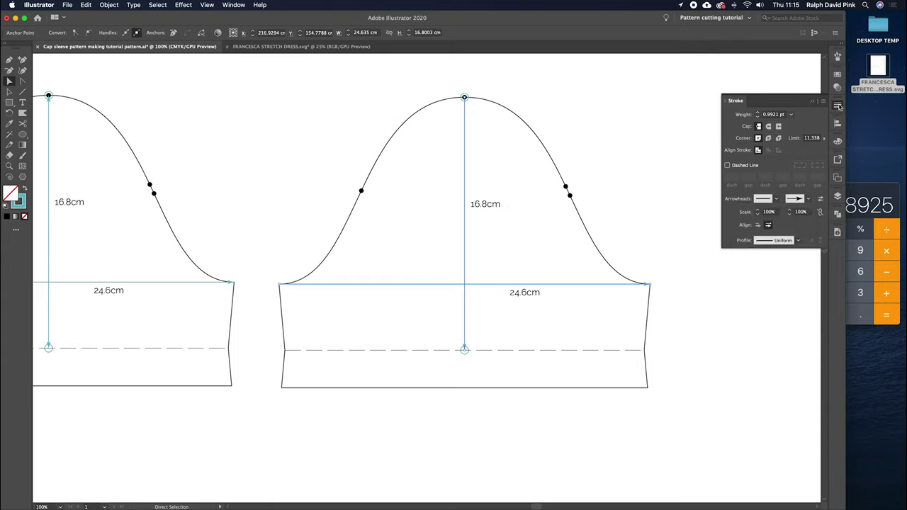
left_click(798, 204)
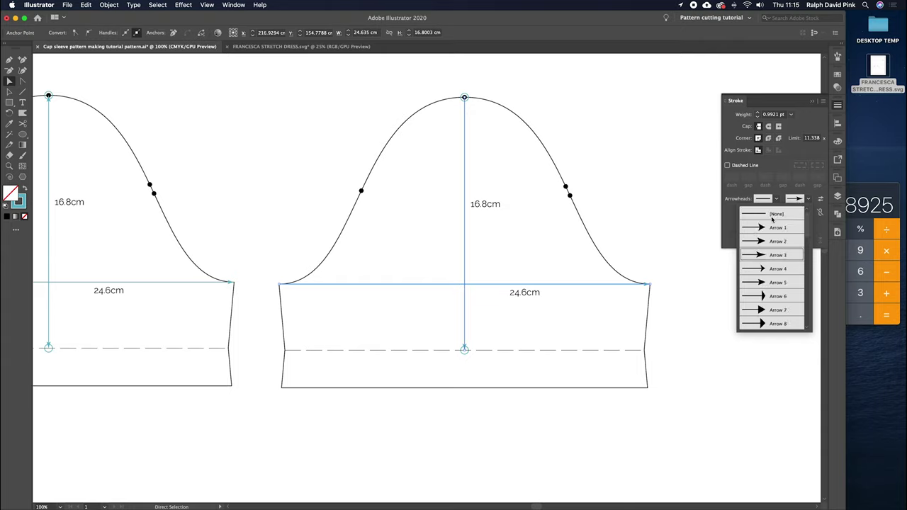
left_click(757, 214)
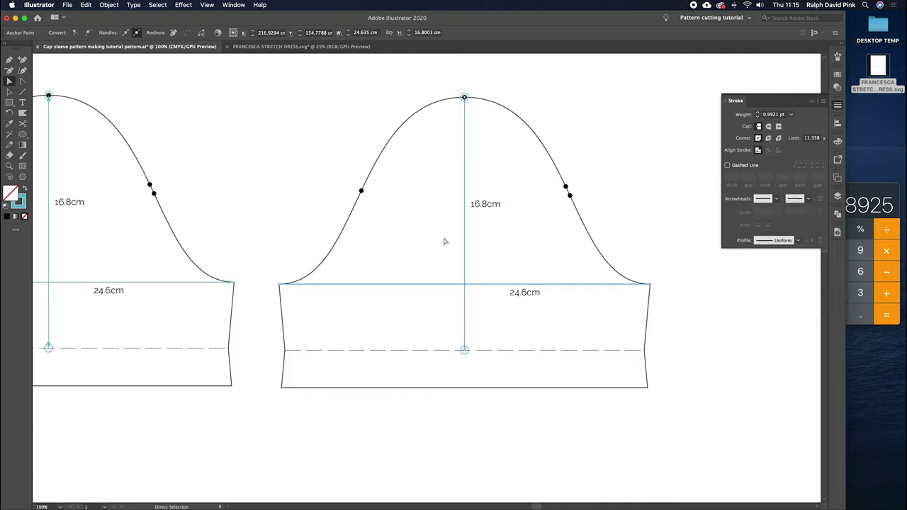
Step: Give the copied sleeve's vertical centre line and horizontal underarm line a black dashed stroke
double_click(19, 201)
type("000000")
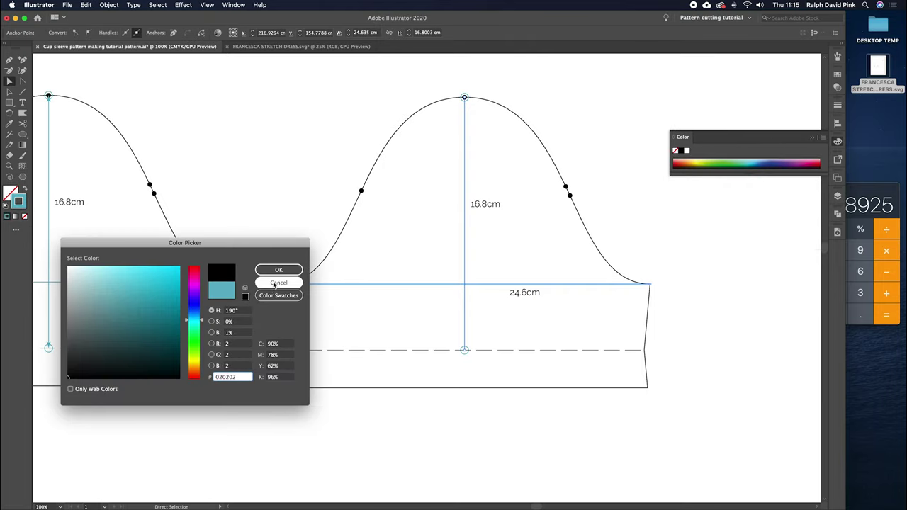
key("Return")
left_click(838, 106)
left_click(728, 165)
left_click(813, 101)
left_click(646, 172)
Step: Delete the circle marker at the lower end of the copied sleeve's vertical centre line
left_click_drag(527, 315, 581, 286)
left_click(520, 326)
key("Delete")
key("Delete")
left_click_drag(597, 219, 569, 247)
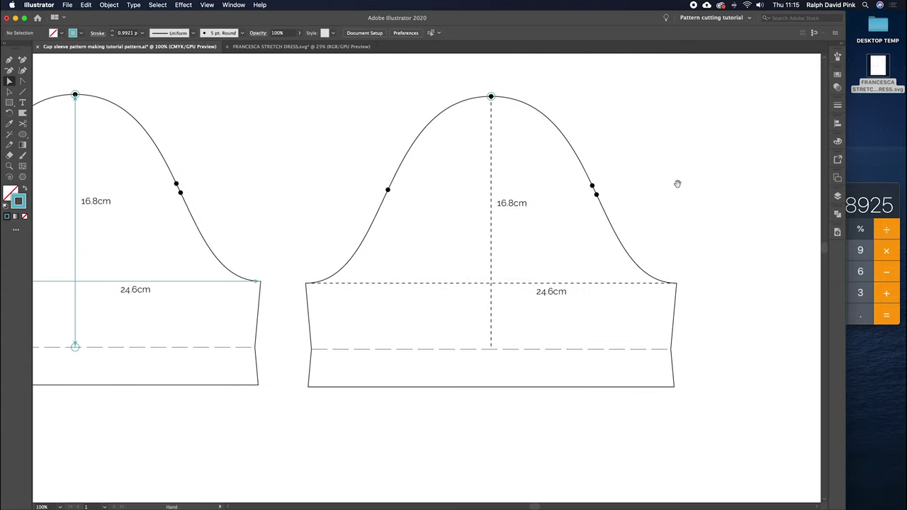
Step: Examine the short sleeve in the dress sketch and compare it with the original and copied sleeve patterns
left_click_drag(677, 184, 602, 201)
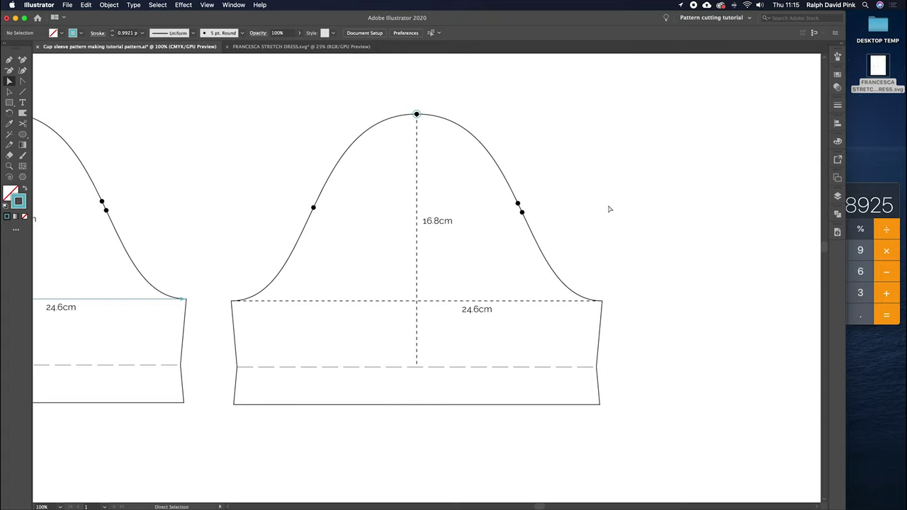
scroll(324, 208, "left", 10)
scroll(324, 209, "up", 3)
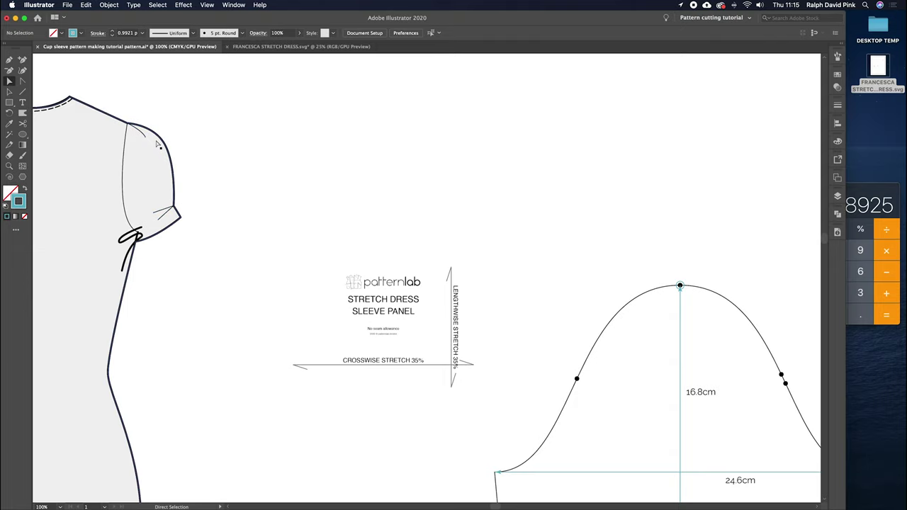
scroll(591, 253, "right", 9)
scroll(591, 253, "down", 3)
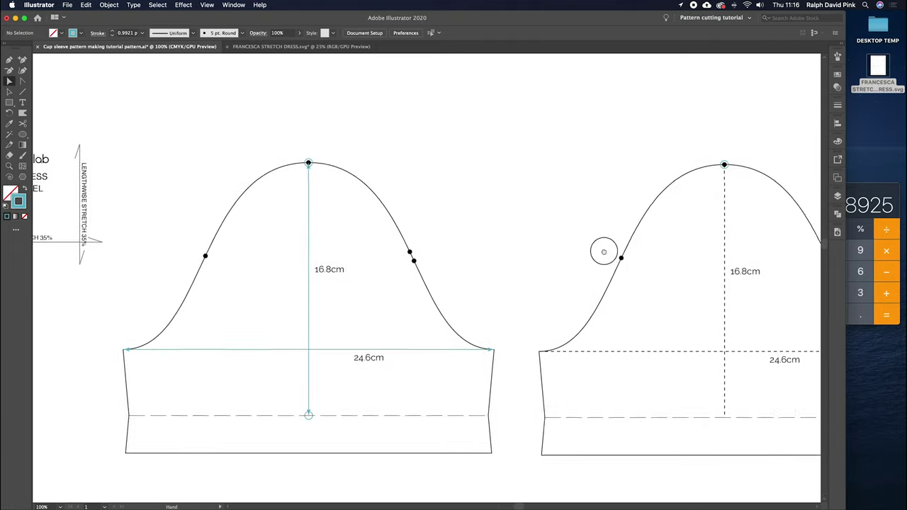
scroll(455, 255, "right", 2)
scroll(455, 254, "down", 1)
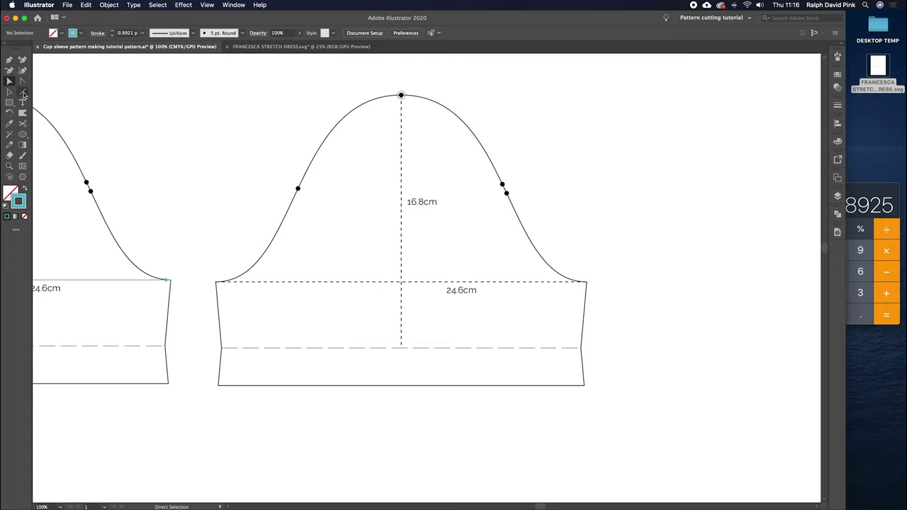
Step: Draw a vertical line about 21.9 cm long over the copied sleeve's centre line, from above the cap to below the hem
left_click(25, 94)
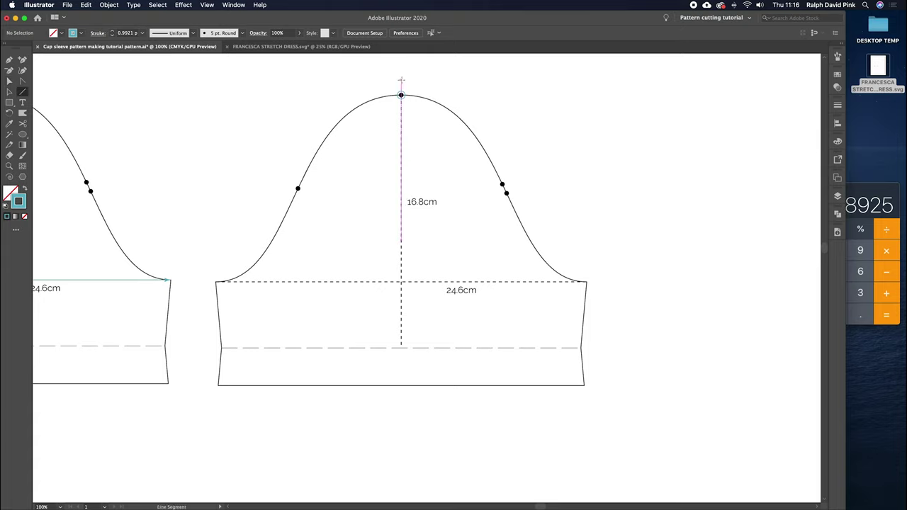
left_click_drag(401, 94, 395, 409)
key("shift")
scroll(421, 174, "up", 1)
key("a")
left_click(457, 200)
key("space")
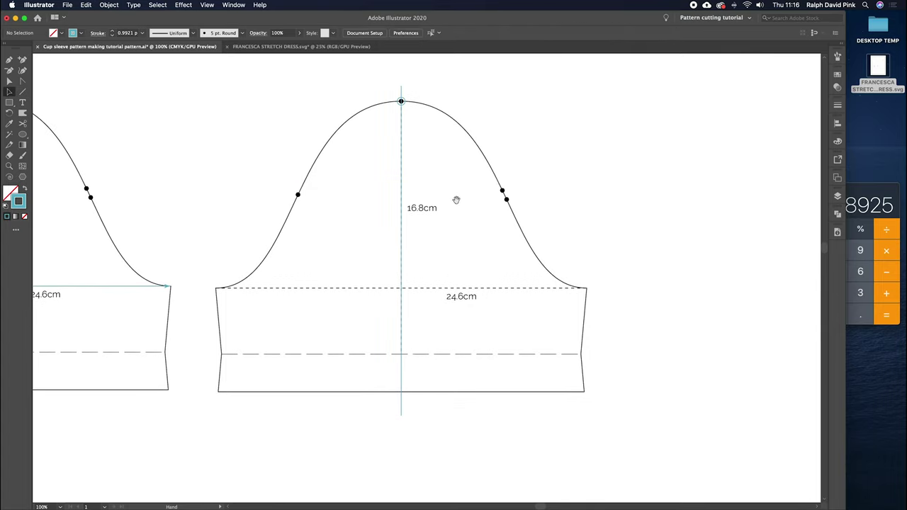
left_click_drag(457, 200, 429, 209)
left_click(11, 92)
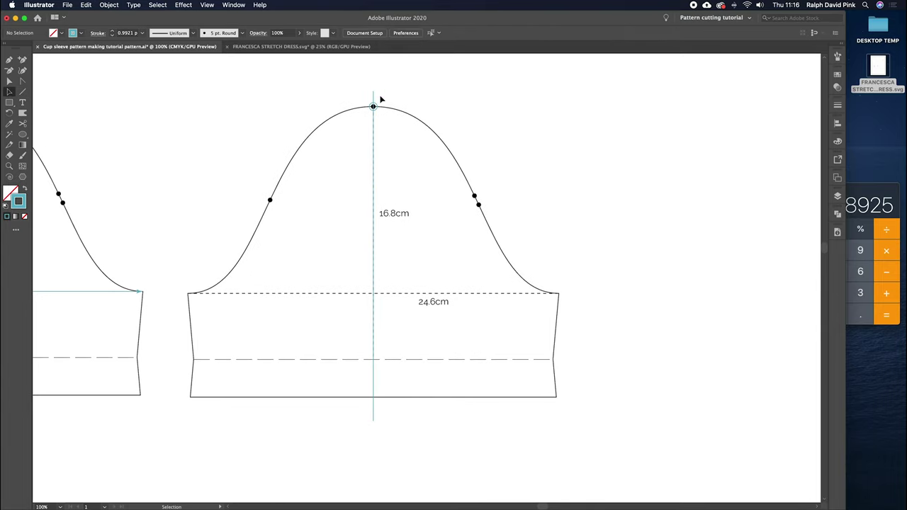
left_click(373, 93)
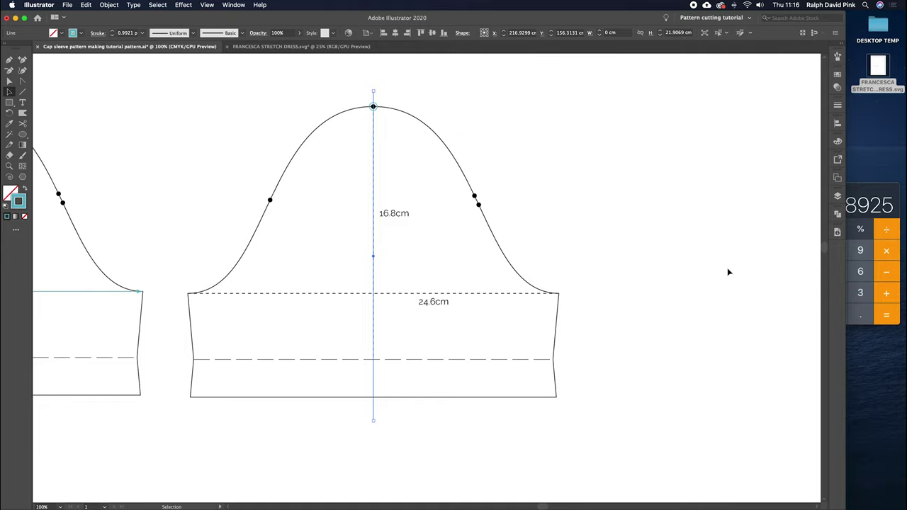
Step: Switch to Calculator and work out 12 percent of the sleeve width as 24.6/100*12
left_click(859, 208)
left_click(810, 227)
type("24.6/100")
key("Return")
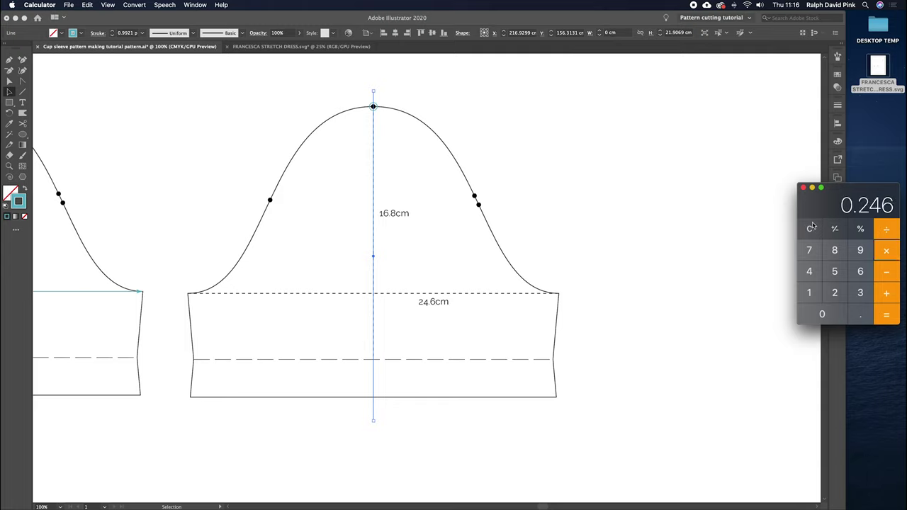
type("12")
key("Return")
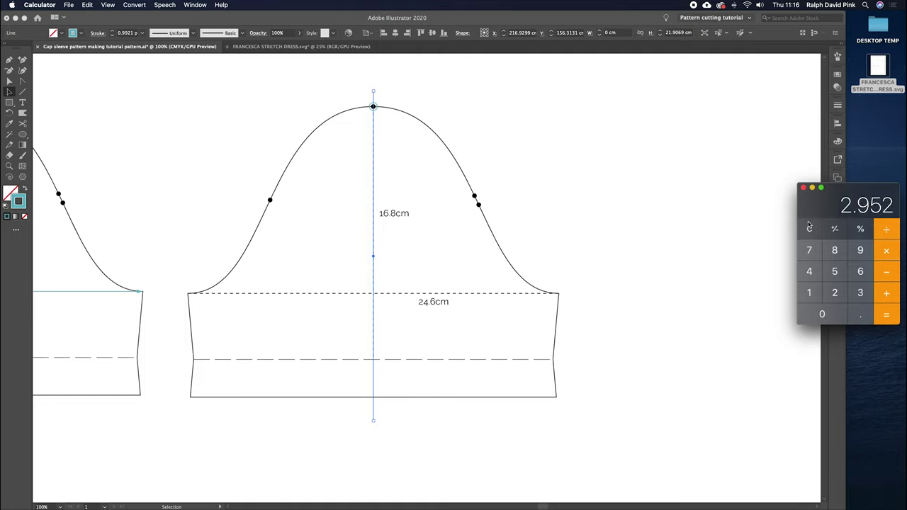
Step: Switch back to Illustrator and copy the solid vertical line 2.9 cm horizontally and 0 cm vertically with Move
left_click(403, 184)
left_click(79, 95)
left_click(374, 126)
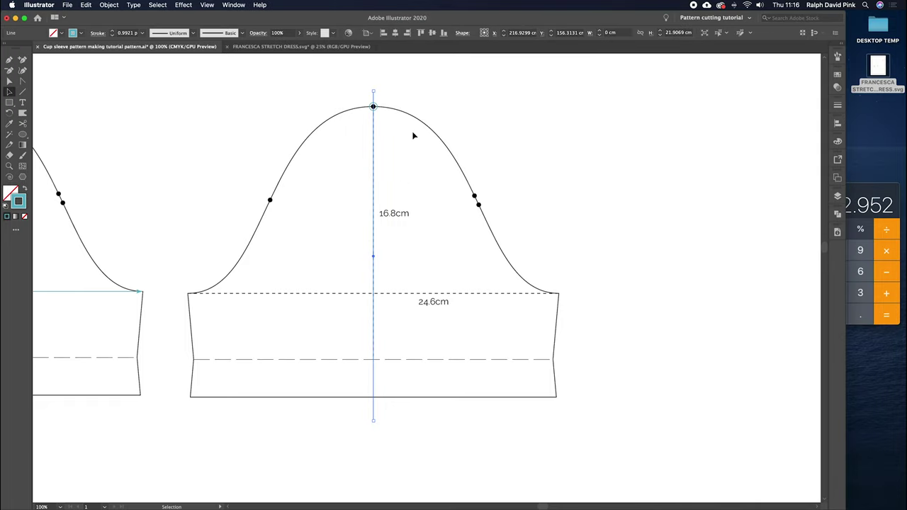
key("Return")
type("2.9")
key("Tab")
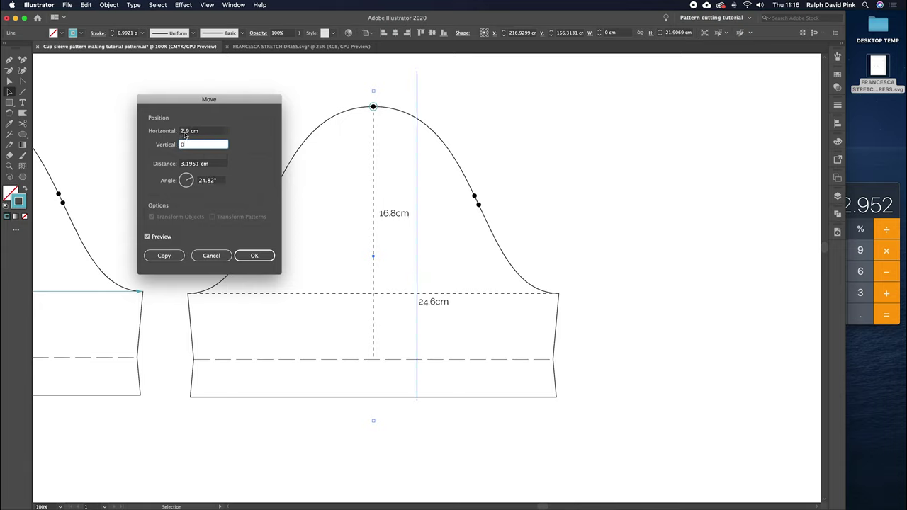
key("Tab")
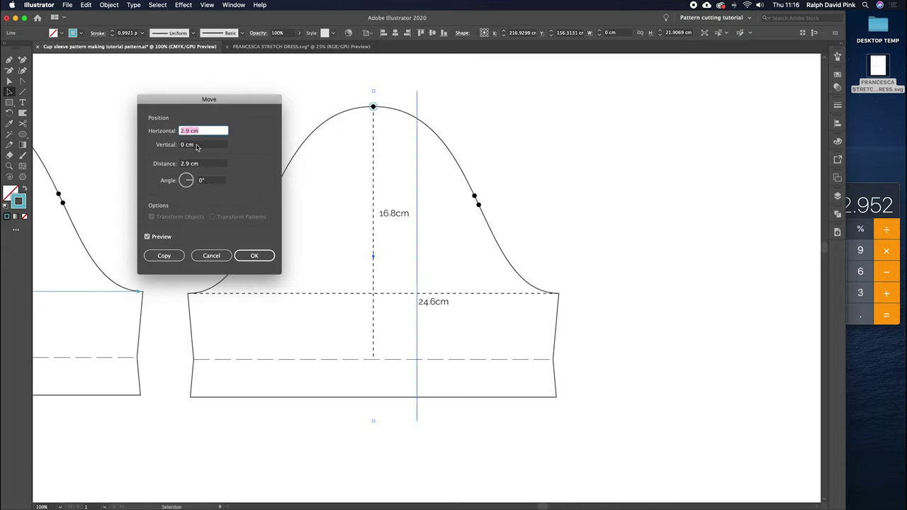
key("shift+Tab")
left_click(177, 257)
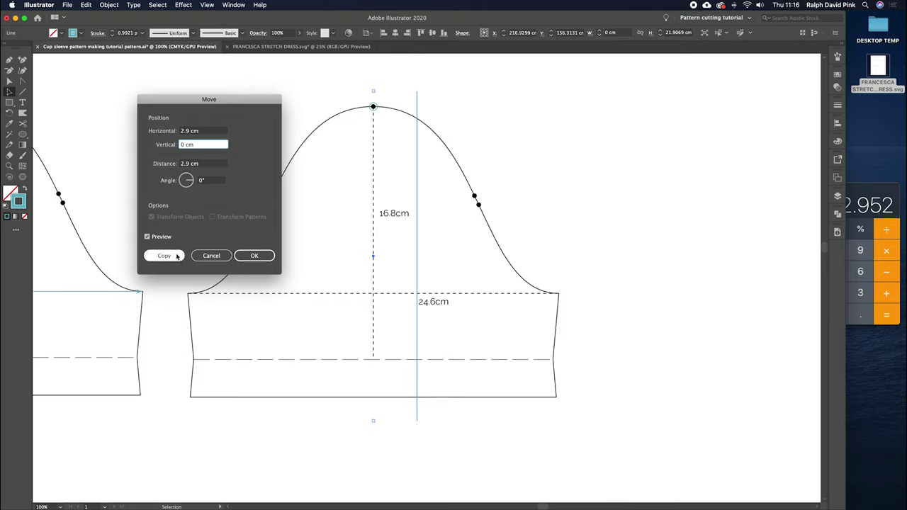
left_click(487, 163)
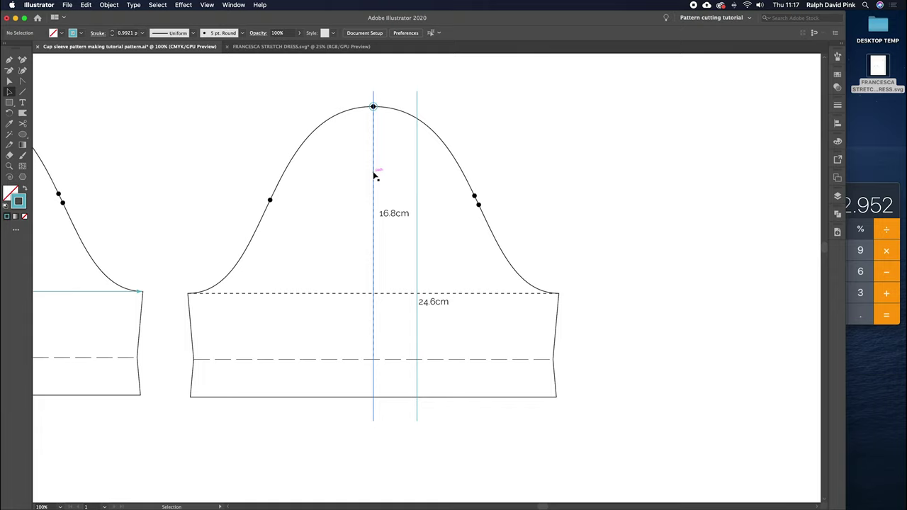
Step: Move the original solid vertical line -2.9 cm horizontally so it sits on the other side of the sleeve centre
left_click(373, 135)
key("Return")
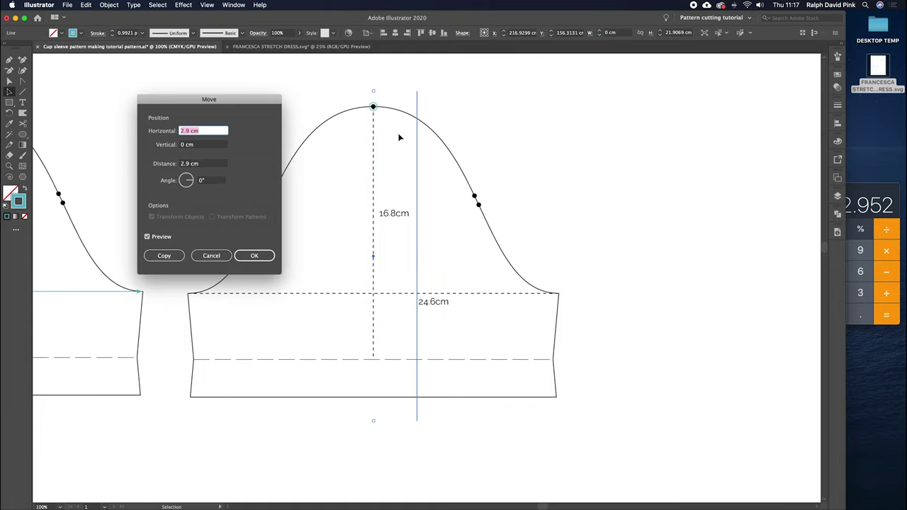
left_click(181, 132)
type("-")
left_click(166, 257)
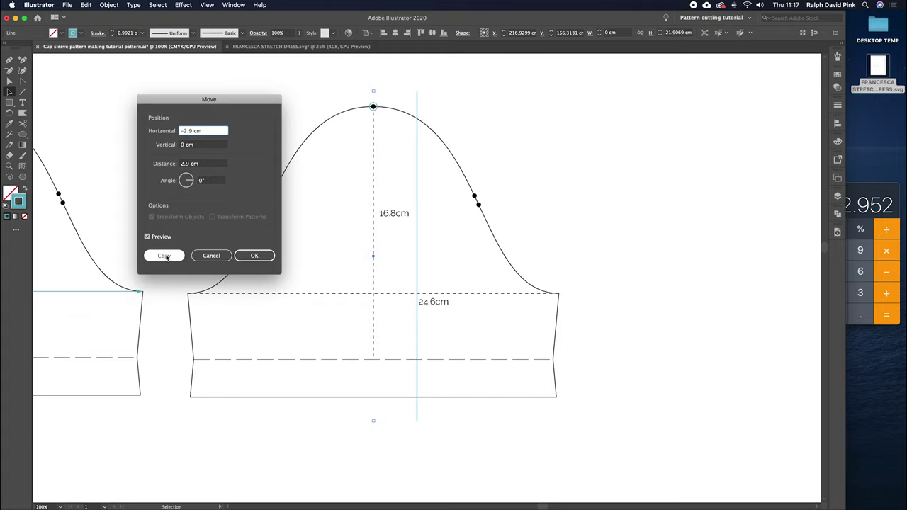
left_click(254, 256)
left_click(452, 202)
Step: Draw a horizontal segment 5.8 cm long along the dashed hem line between the two vertical guide lines
left_click_drag(444, 213, 431, 217)
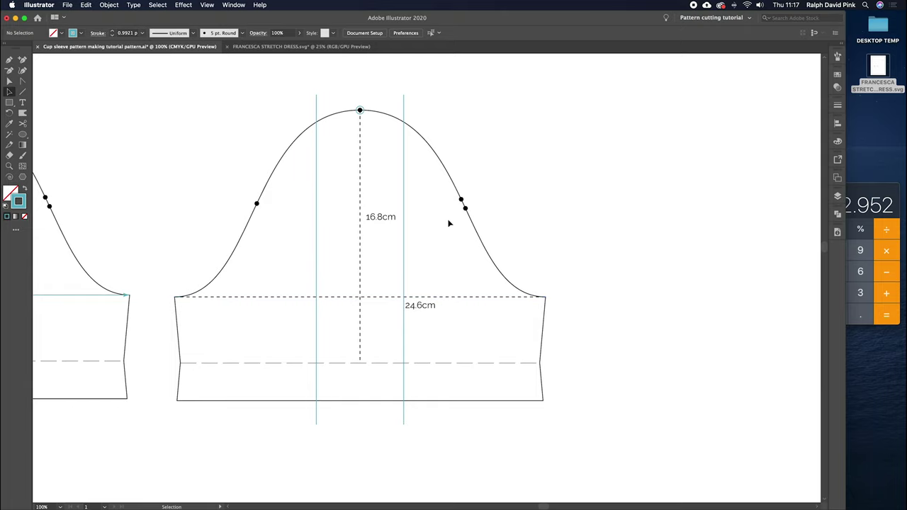
left_click_drag(438, 234, 447, 221)
left_click(23, 92)
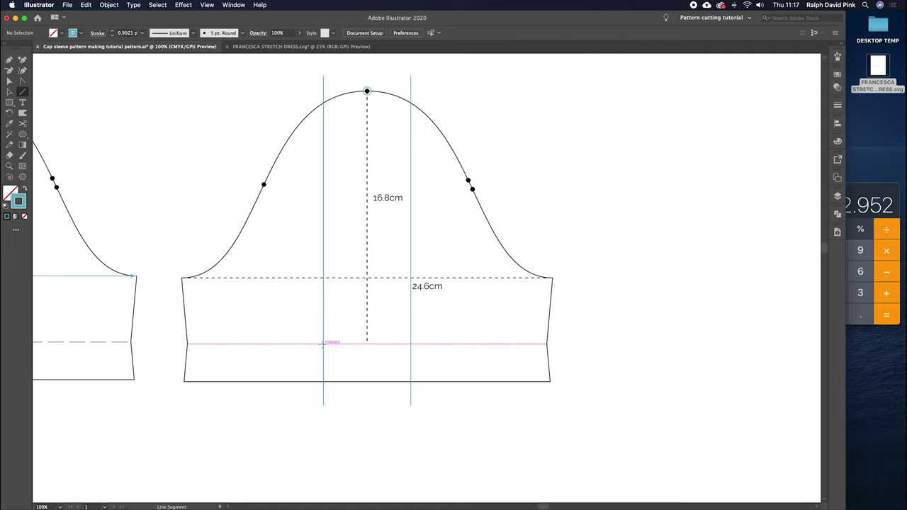
left_click_drag(324, 344, 411, 343)
key("v")
left_click(436, 327)
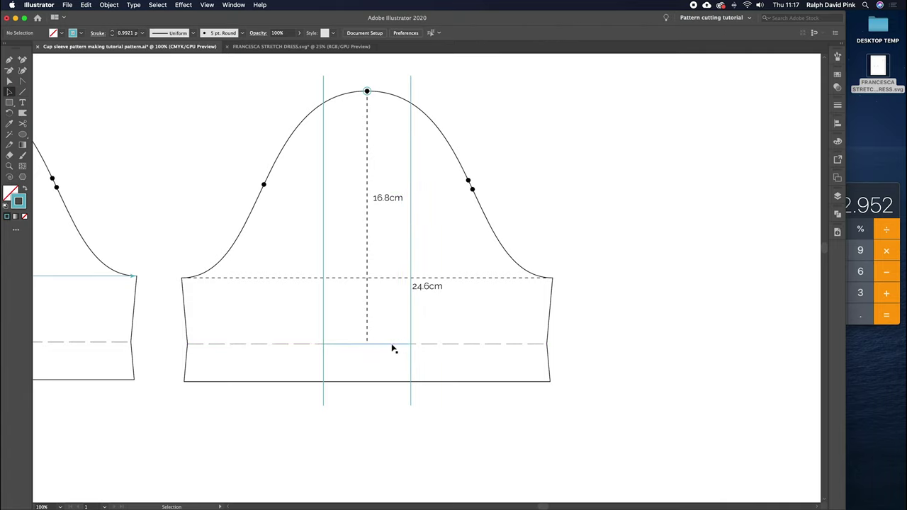
left_click(392, 345)
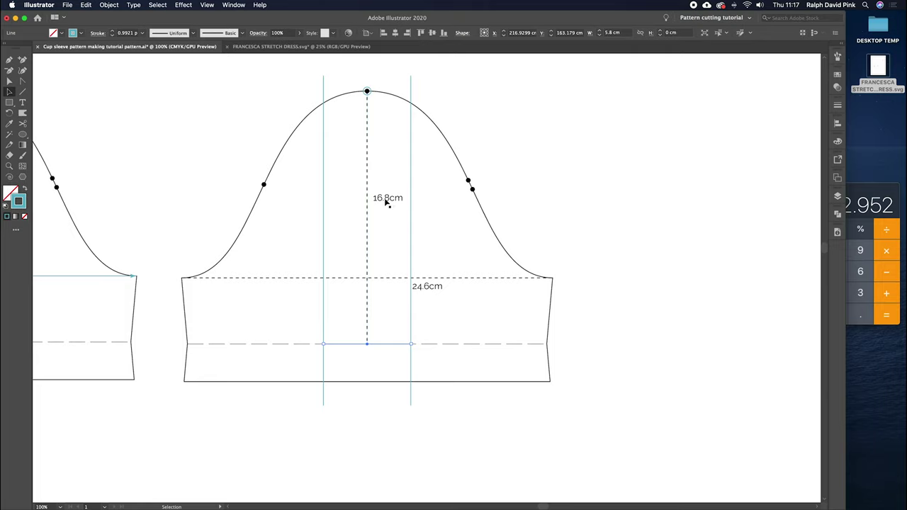
Step: Switch to Calculator and work out 18 percent of the sleeve length as 16.8/100*18
left_click(866, 205)
left_click(810, 230)
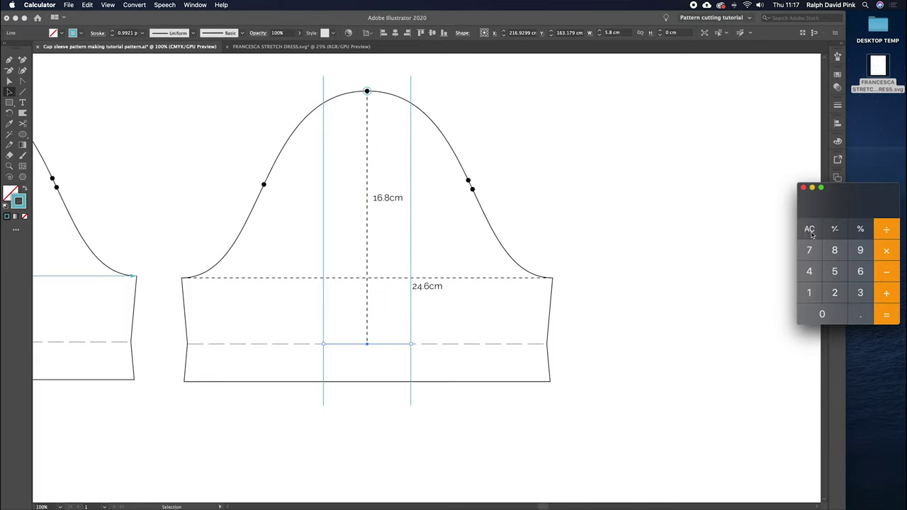
type("16.8/100*")
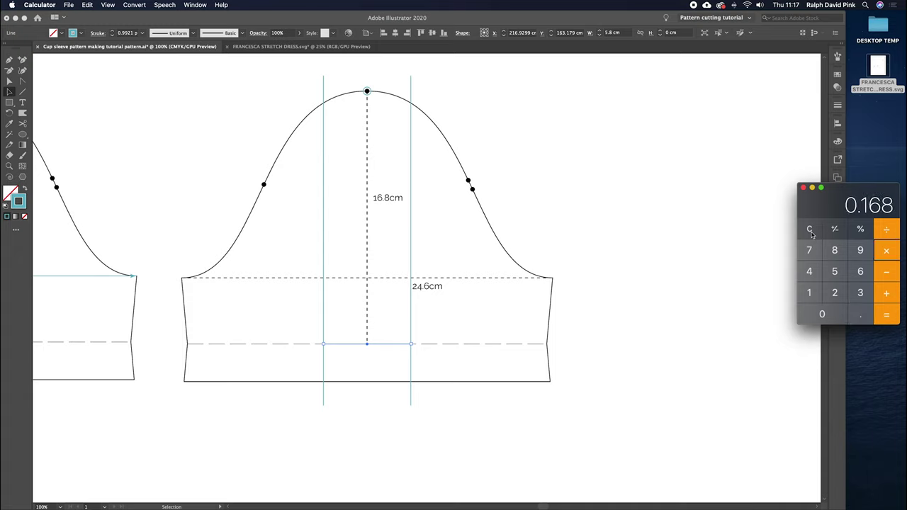
type("18")
key("Return")
Step: Switch back to Illustrator and copy the horizontal segment upward with Move, using 0 cm horizontal and -3 cm vertical
left_click(379, 348)
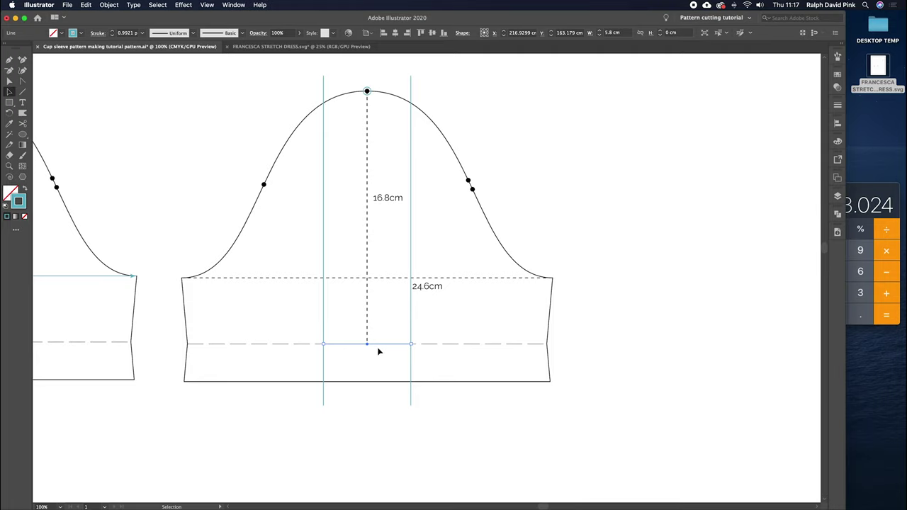
left_click(383, 348)
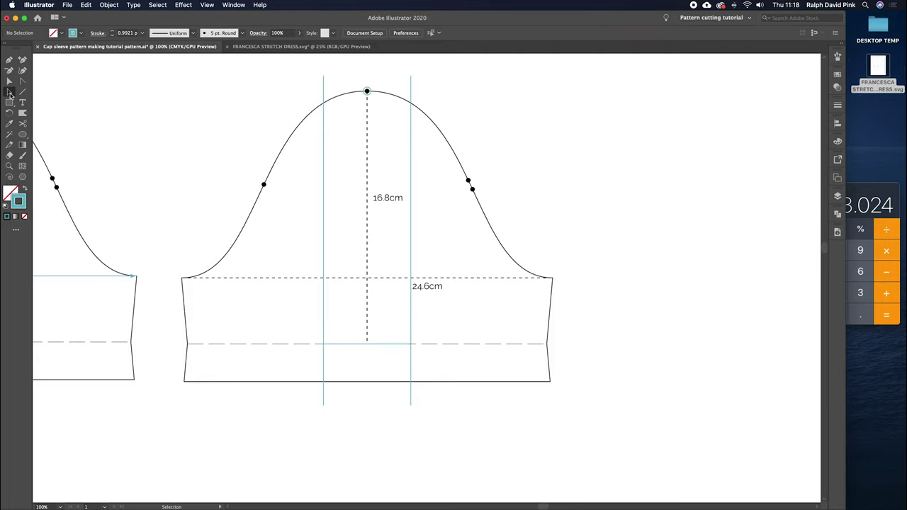
left_click(395, 345)
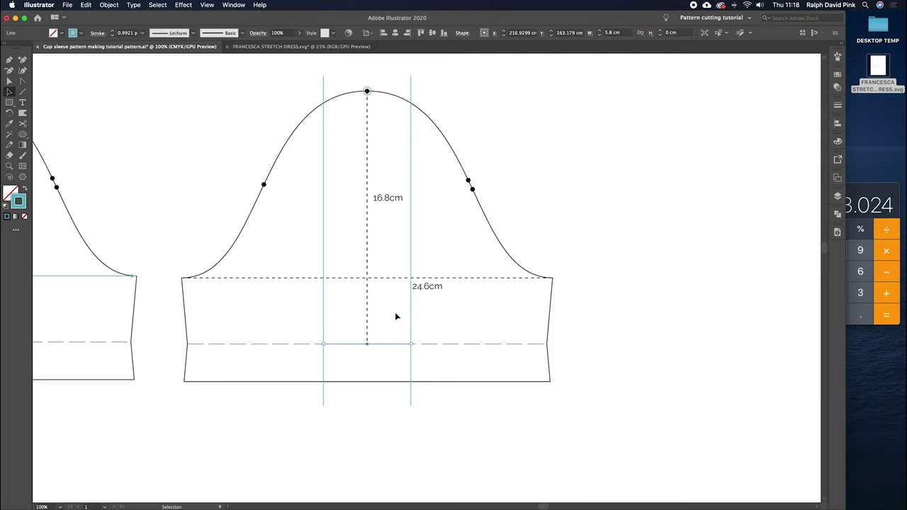
key("Return")
type("0")
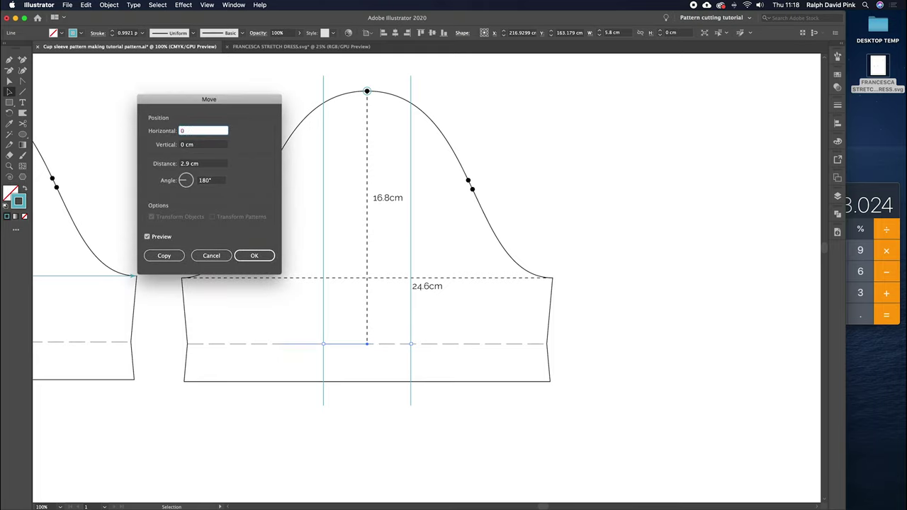
key("Tab")
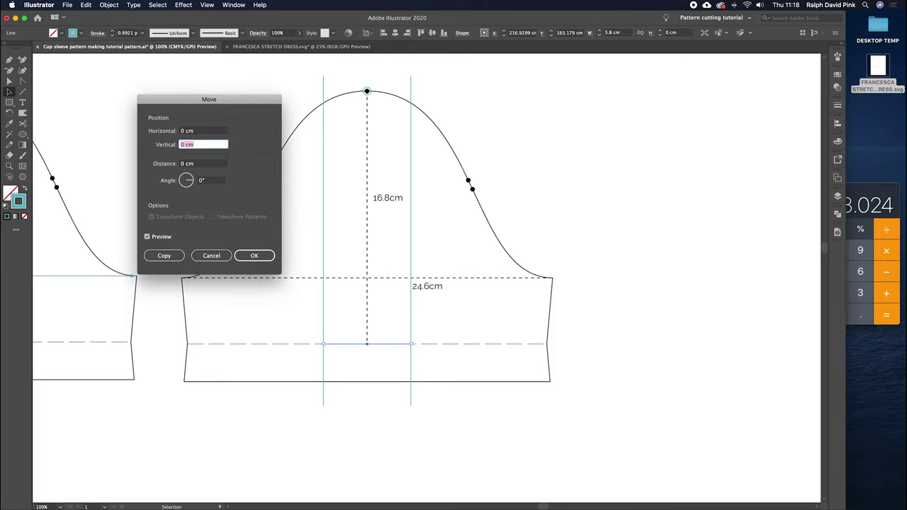
type("-")
left_click(864, 188)
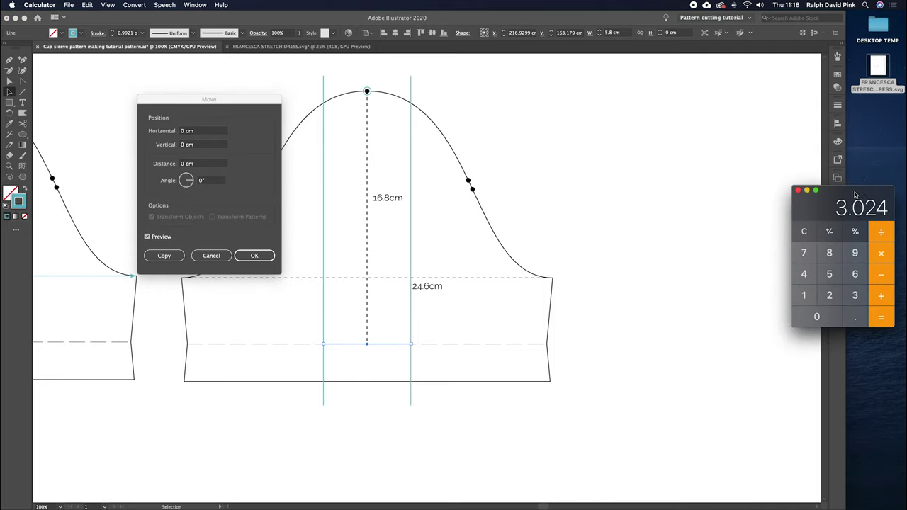
left_click(200, 145)
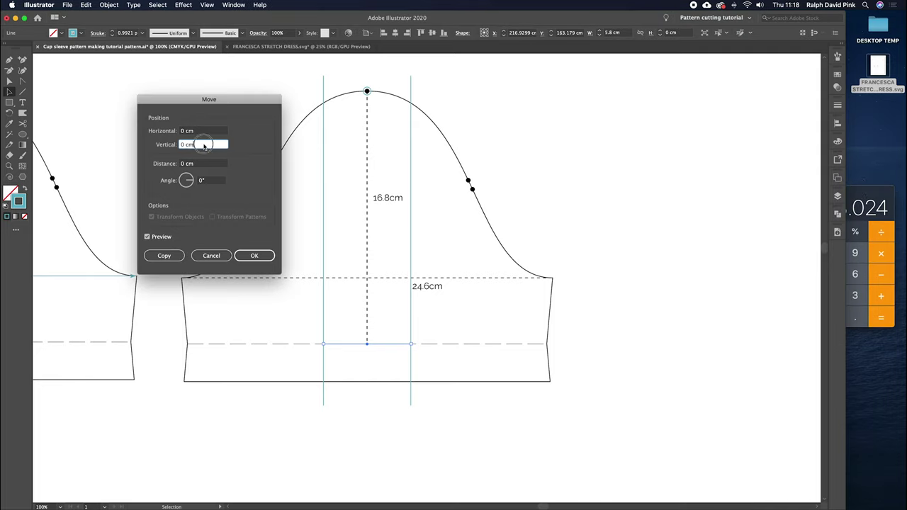
type("-3")
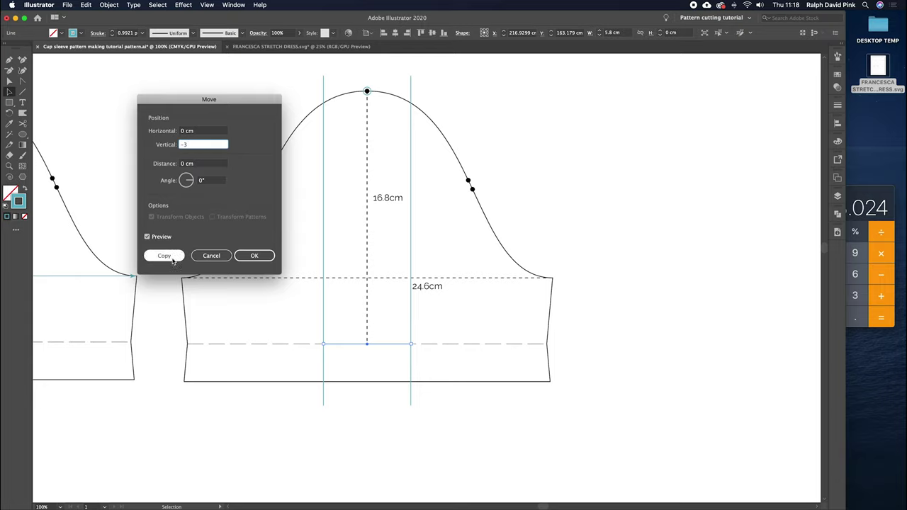
left_click(169, 256)
left_click(390, 334)
Step: Delete the original horizontal segment lying on the dashed hem line
left_click(389, 344)
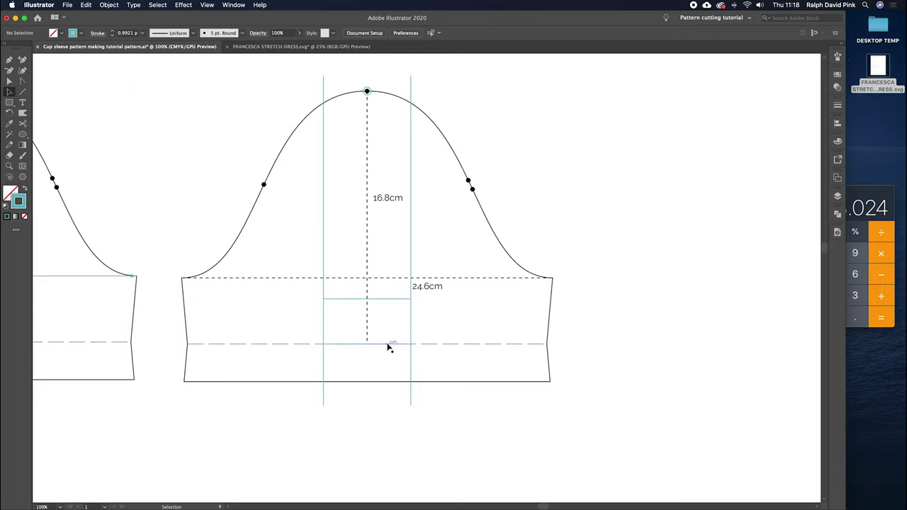
left_click(74, 134)
left_click(10, 93)
left_click_drag(434, 321, 415, 336)
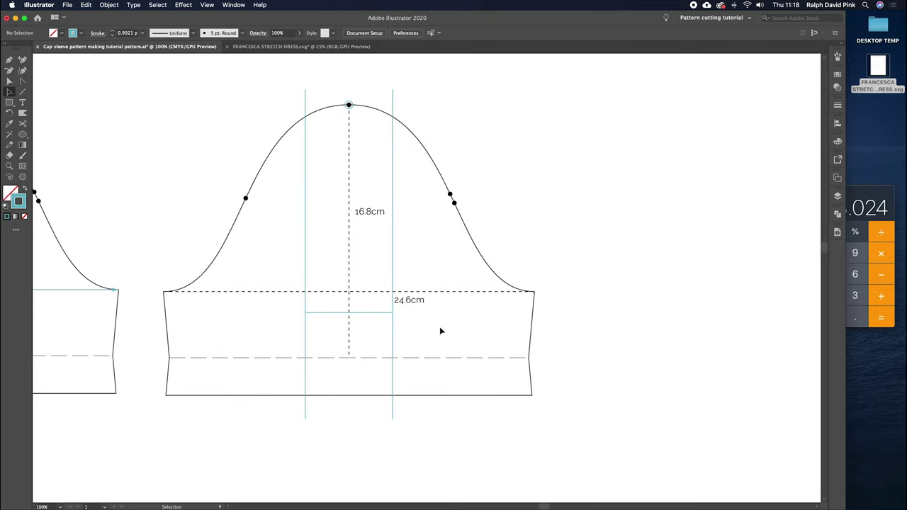
left_click(22, 134)
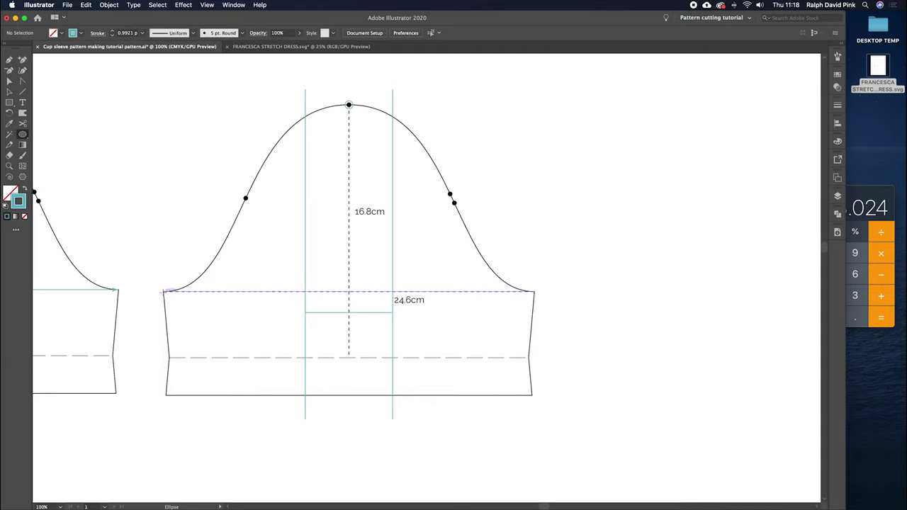
mouse_move(164, 291)
left_mouse_down()
mouse_move(178, 291)
mouse_move(167, 296)
left_mouse_up()
key("super+z")
Step: Draw a circle about 0.57 cm in diameter and centre it on the left underarm corner of the sleeve
left_click(26, 135)
left_click(166, 216)
left_click_drag(165, 216, 174, 224)
key("v")
left_click(201, 207)
left_click_drag(171, 223, 163, 292)
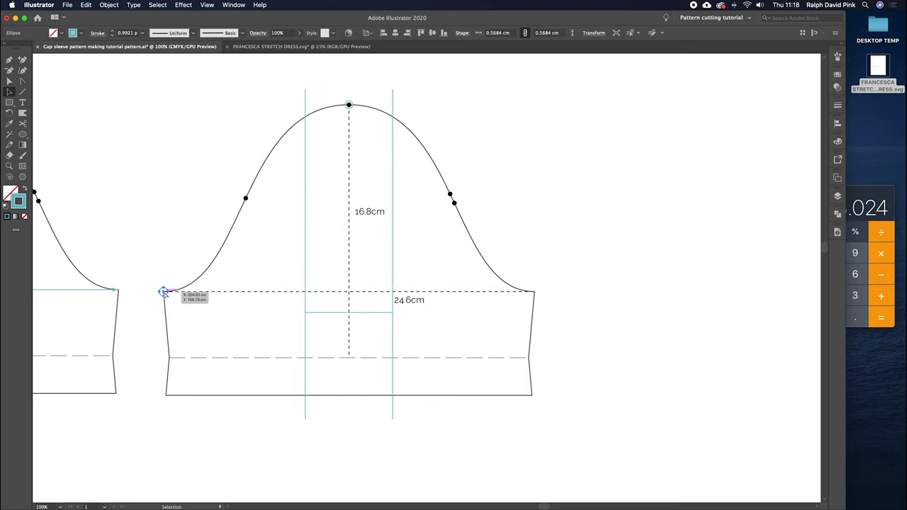
Step: Copy the circle onto the left end of the dashed hem line and onto the side seam between the two circles
key("super+=")
left_click_drag(388, 322, 243, 285)
left_click(327, 296)
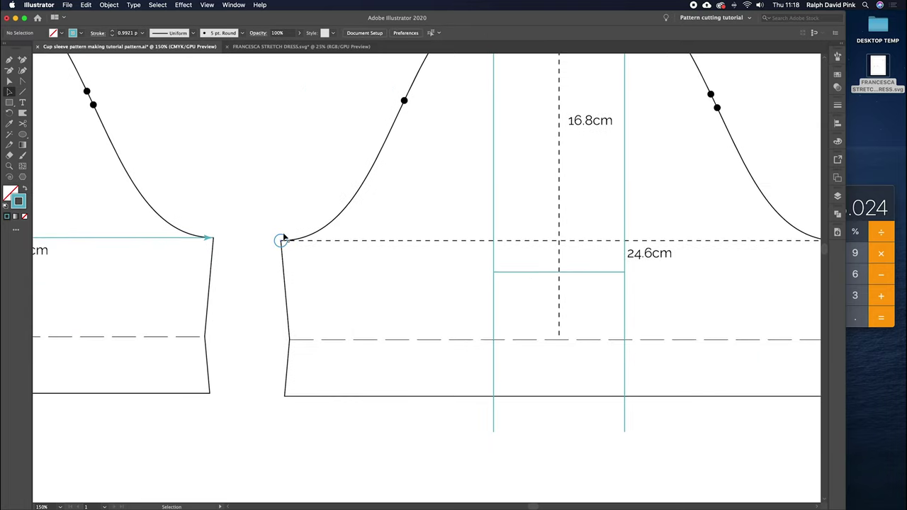
left_click(283, 235)
key("super+c")
key("super+v")
left_click(349, 309)
left_click_drag(424, 284, 289, 340)
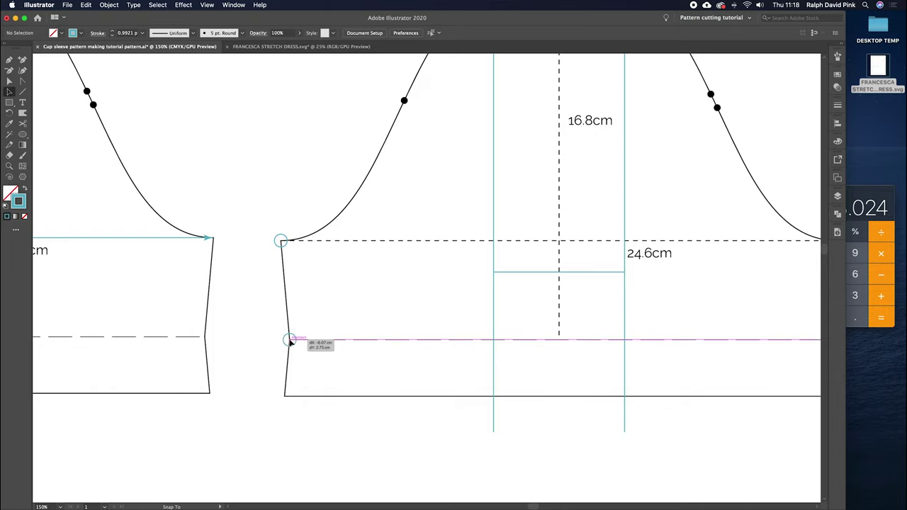
left_click_drag(427, 277, 285, 286)
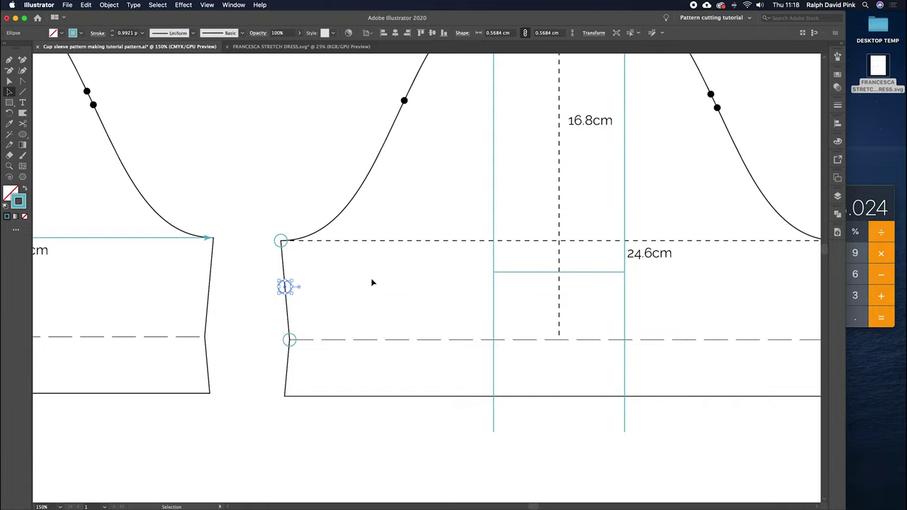
Step: Distribute the three circles on the left side seam evenly by their centres, horizontally and vertically
left_click(282, 239)
left_click(283, 287, "shift")
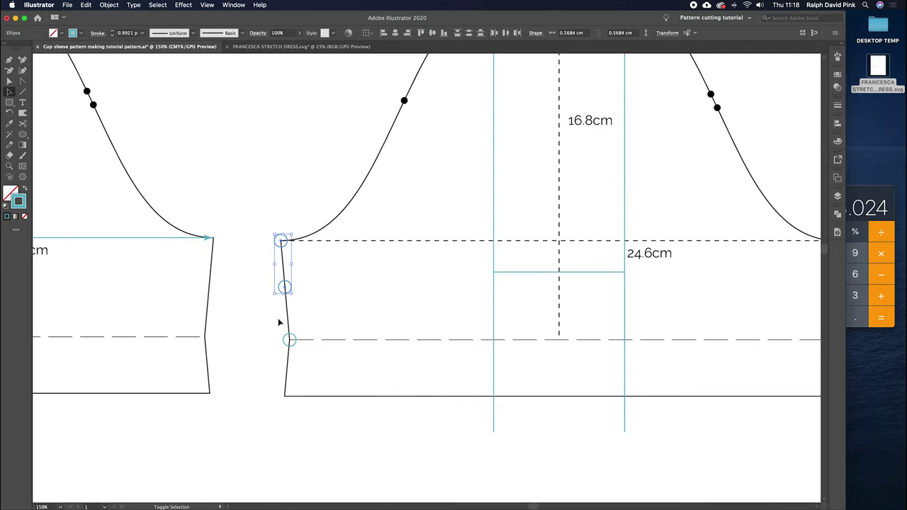
left_click(288, 339, "shift")
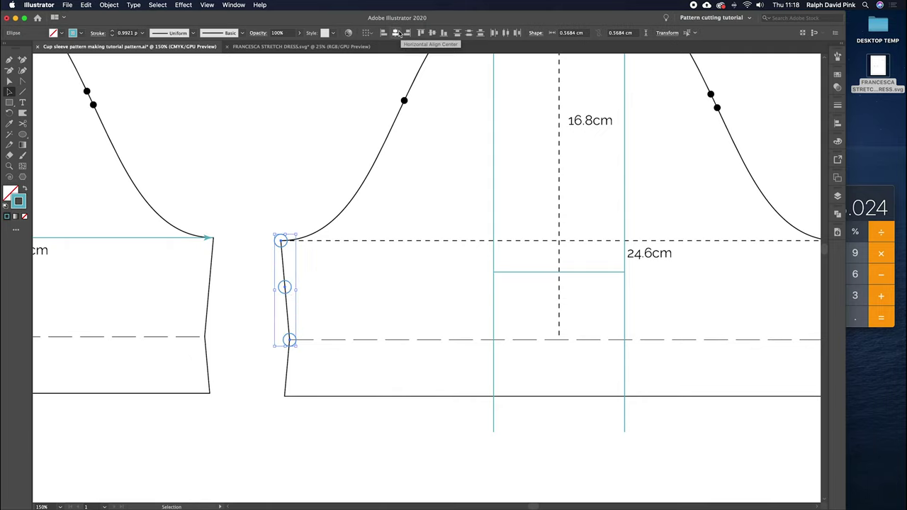
left_click(505, 34)
left_click(470, 34)
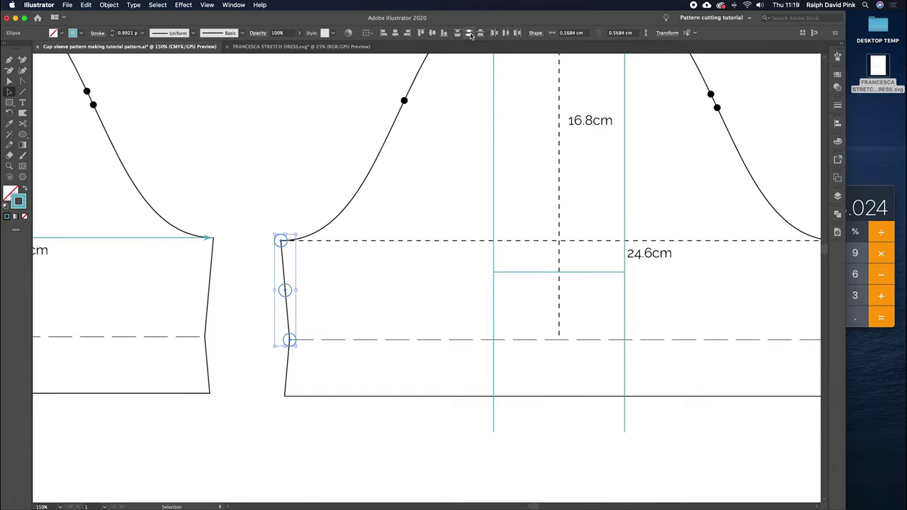
left_click(389, 287)
Step: Copy the three circles to the right side seam, placing the lowest one on the right end of the dashed hem line
scroll(288, 289, "right", 3)
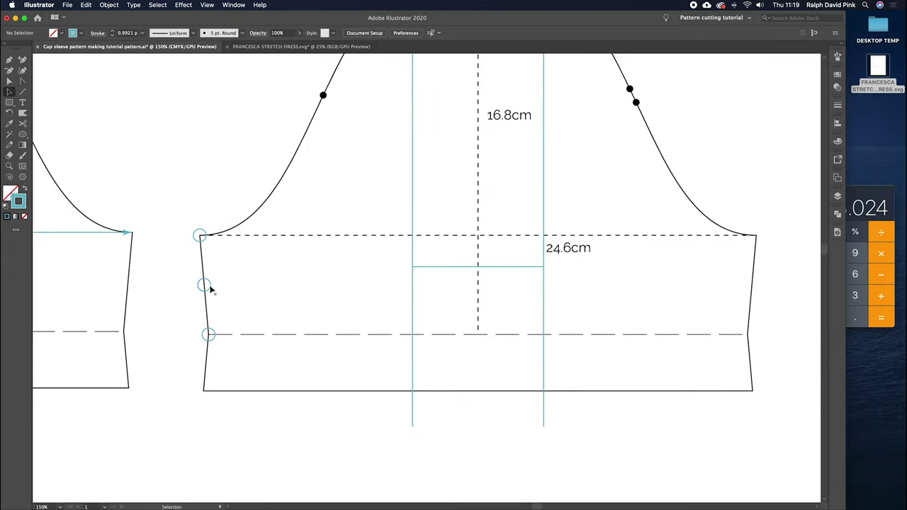
left_click(201, 234)
left_click(203, 284, "shift")
left_click(207, 335, "shift")
key("super+c")
left_click(263, 274)
key("super+v")
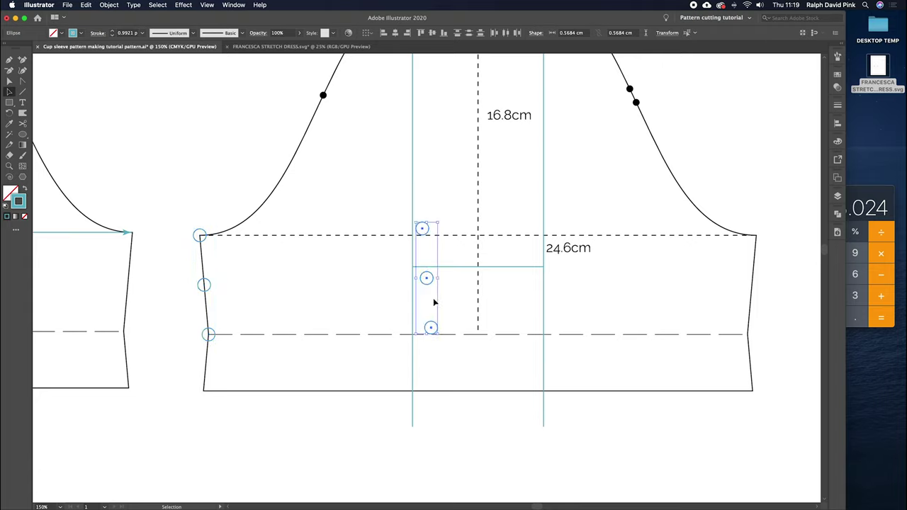
left_click_drag(430, 331, 748, 336)
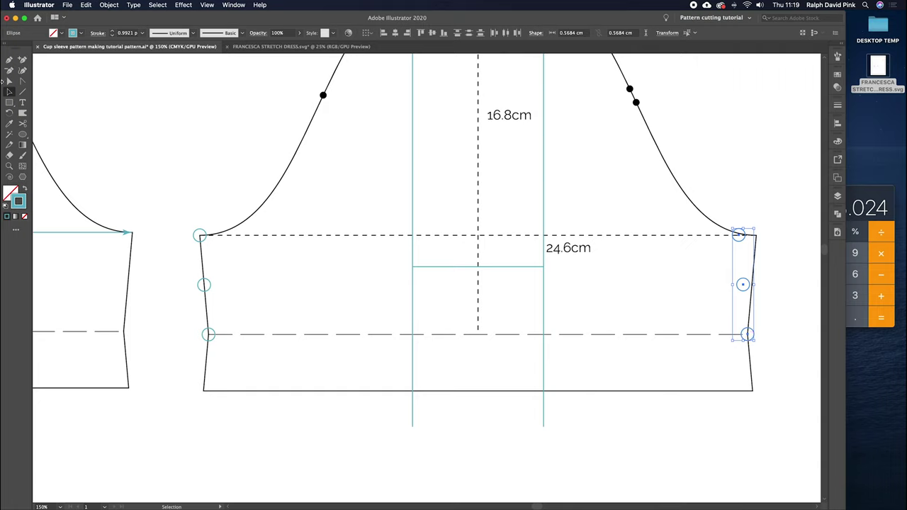
Step: Rotate the copied circles about the lowest one until the highest sits on the right underarm corner
left_click(10, 114)
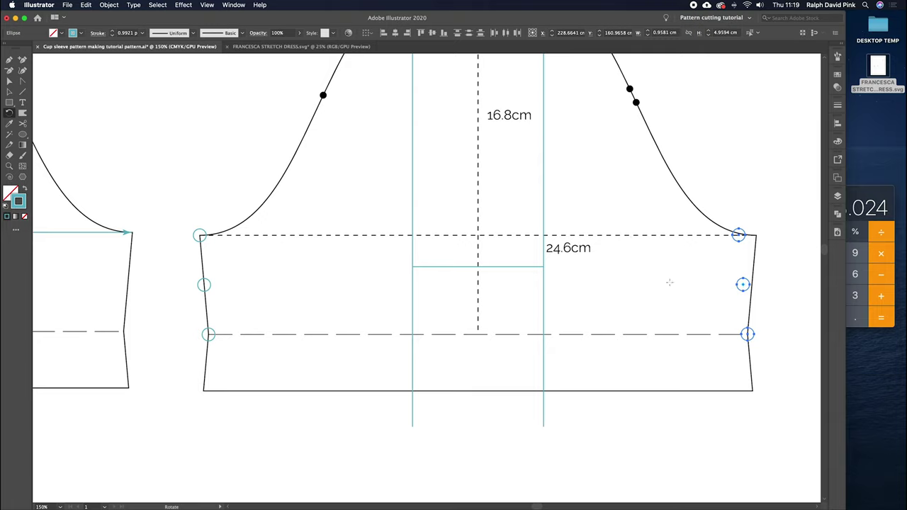
left_click(748, 334)
mouse_move(742, 234)
left_mouse_down()
mouse_move(758, 238)
mouse_move(772, 336)
mouse_move(772, 248)
mouse_move(757, 235)
left_mouse_up()
scroll(709, 234, "right", 5)
scroll(709, 233, "up", 2)
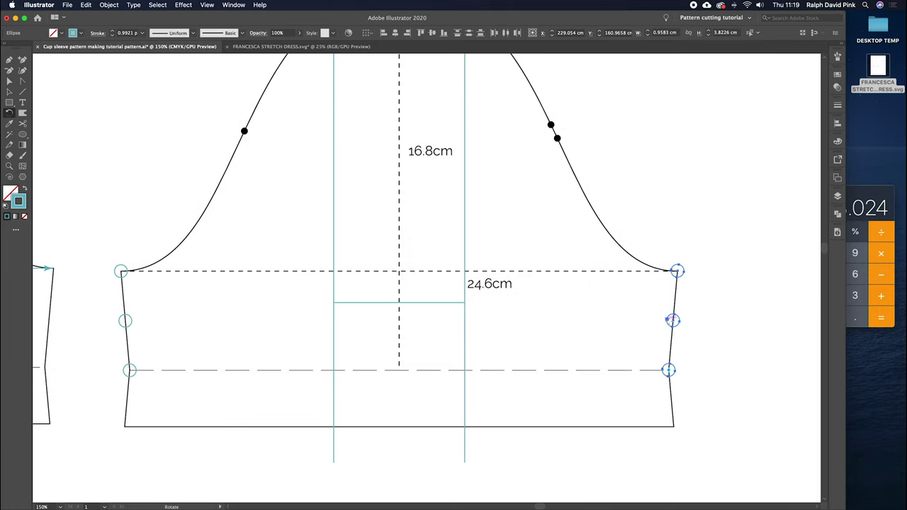
key("a")
left_click(595, 324)
Step: Extend the horizontal segment with the Pen tool from its left end to the middle circle on the left side seam
key("super+minus")
scroll(590, 324, "left", 1)
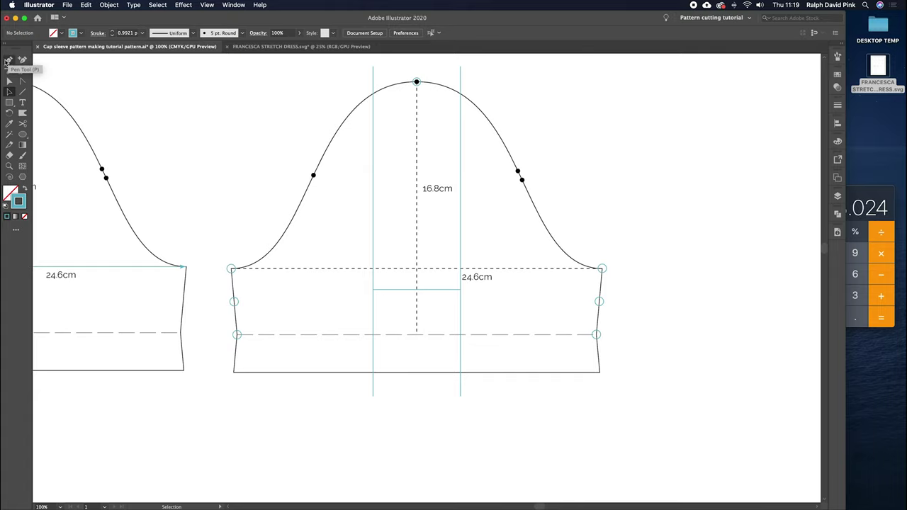
left_click(9, 61)
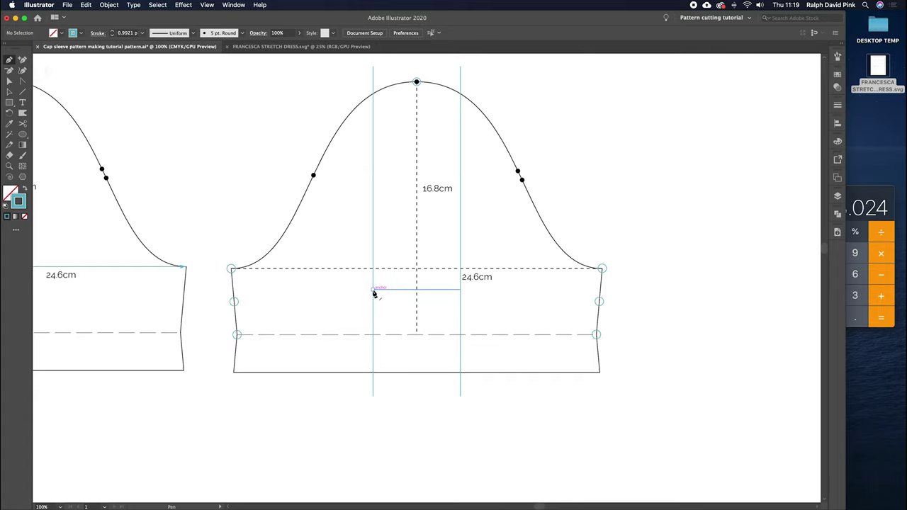
key("super+equal")
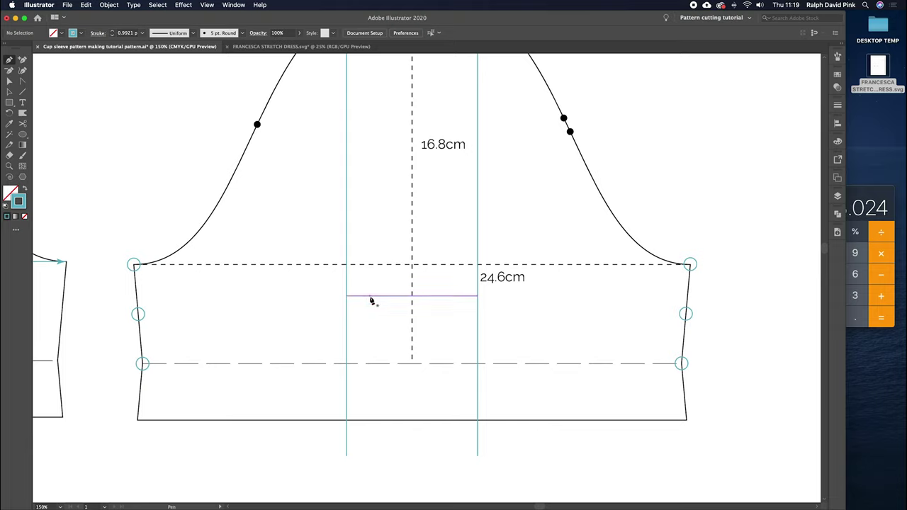
left_click(347, 296)
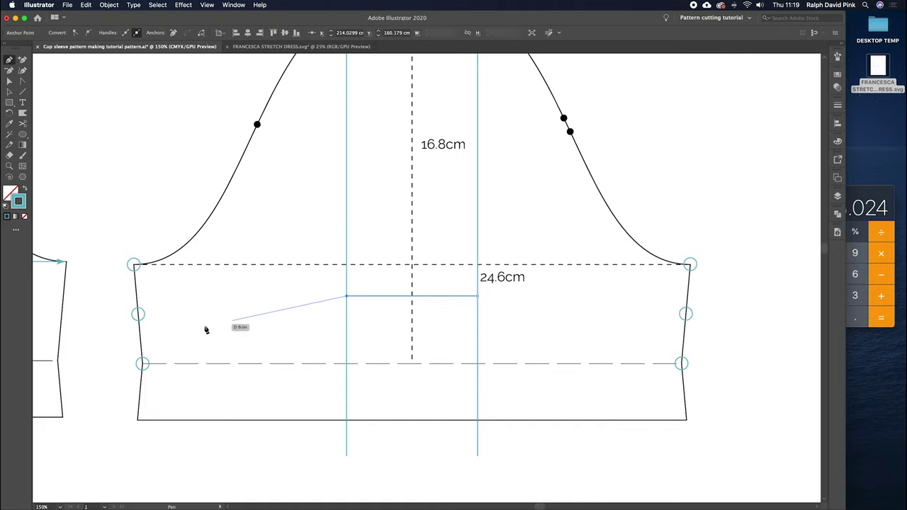
left_click(138, 314)
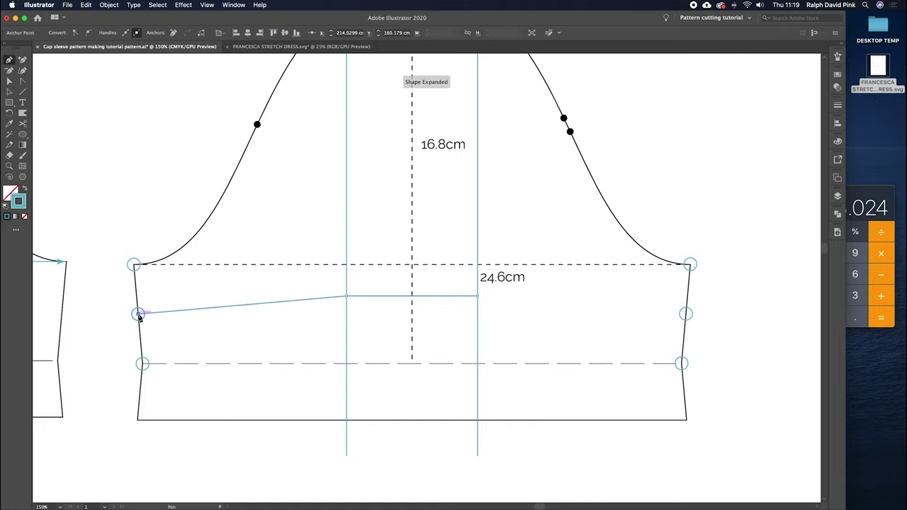
left_click(9, 80)
left_click(54, 97)
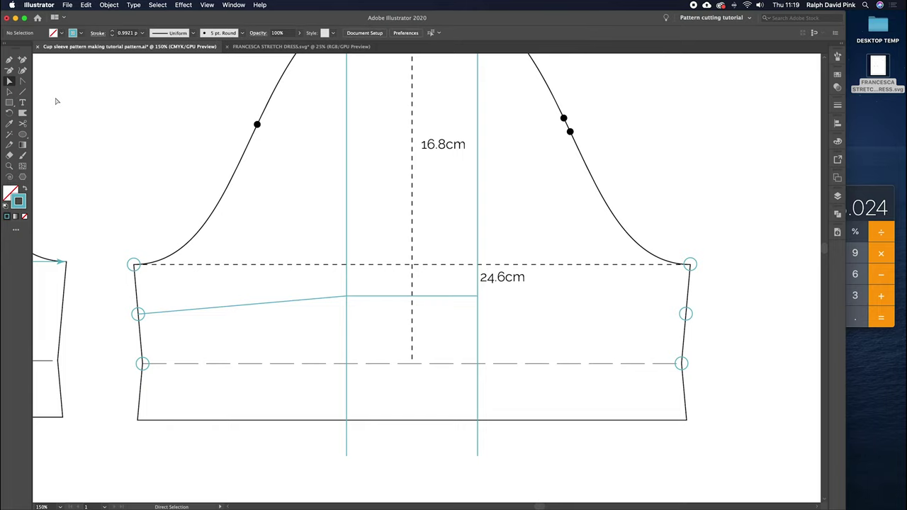
Step: Extend the horizontal segment with the Pen tool from its right end to the middle circle on the right side seam
left_click(9, 59)
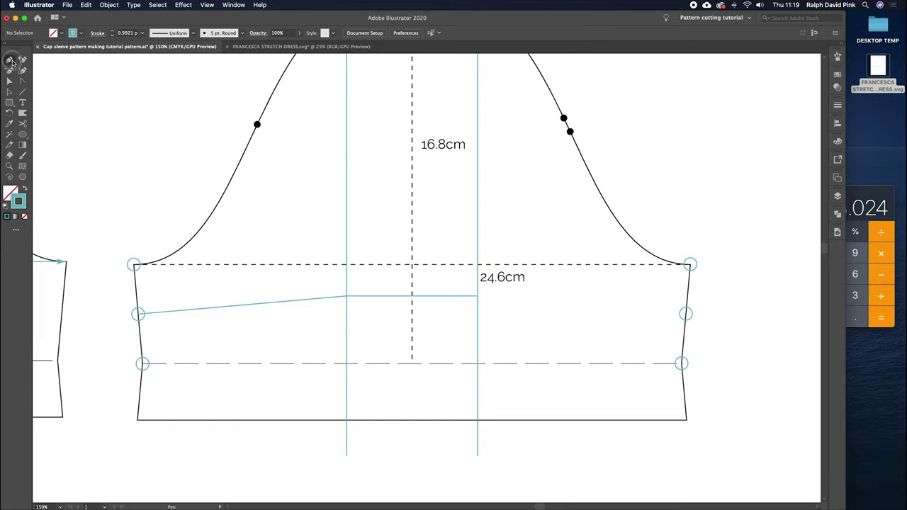
left_click(480, 297)
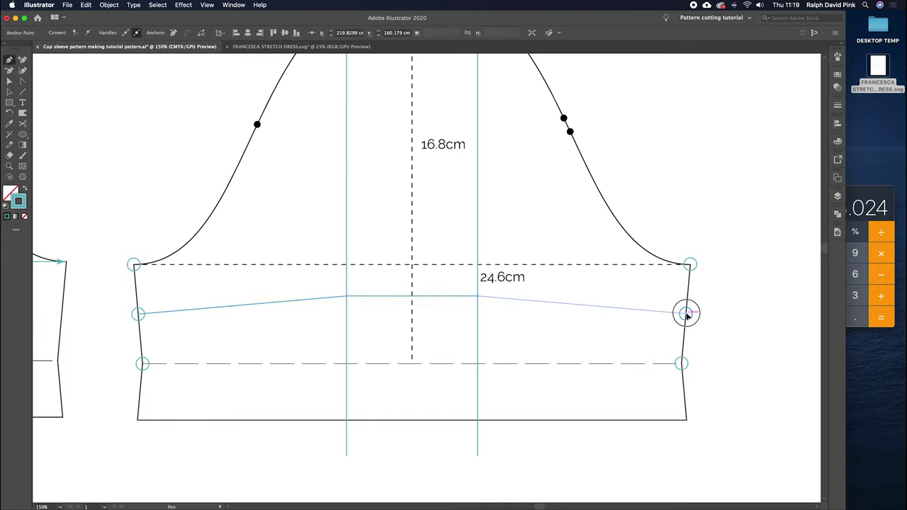
left_click(685, 315)
left_click(9, 81)
left_click(141, 238)
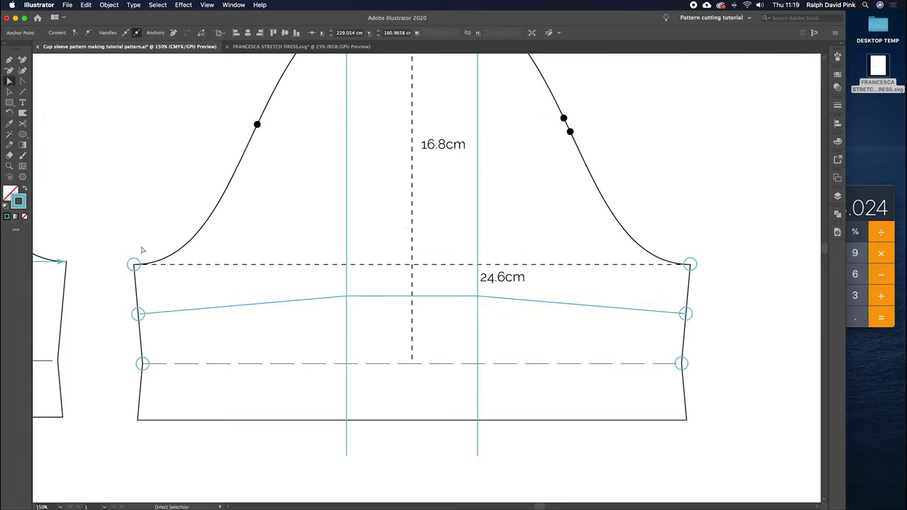
Step: Move both end points of the angled guide line slightly outside the left and right side seams
left_click(153, 312)
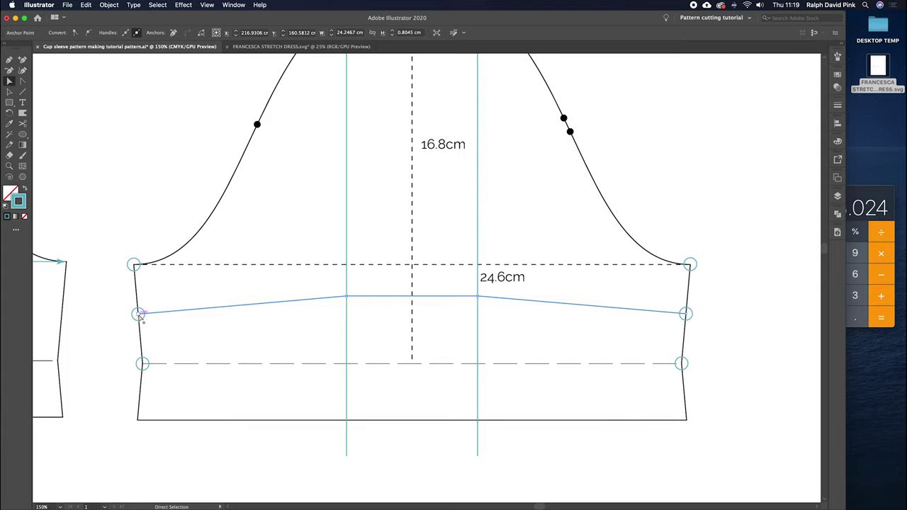
left_click_drag(139, 314, 122, 319)
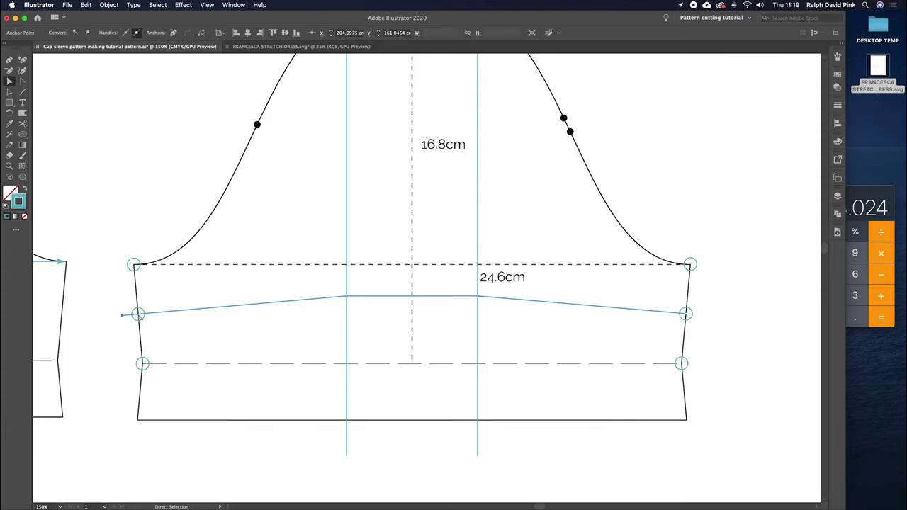
left_click_drag(687, 317, 700, 316)
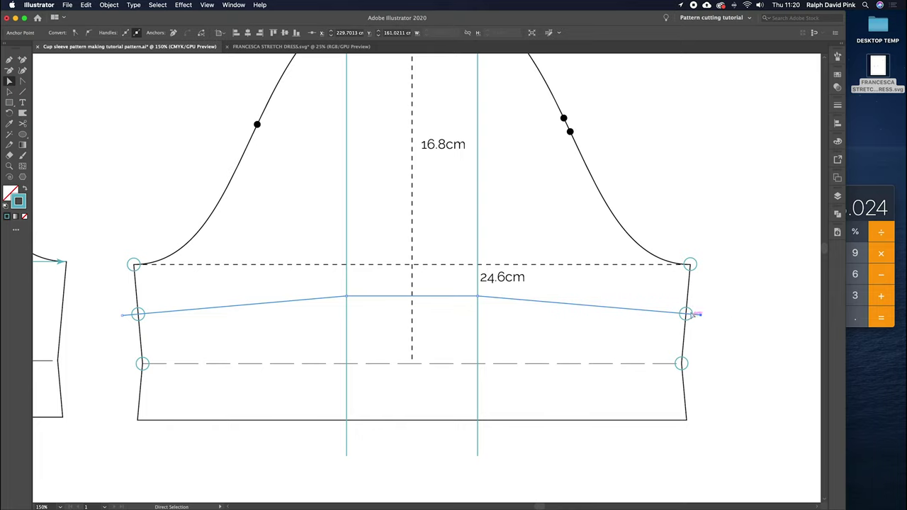
left_click(527, 237)
Step: Select the two vertical guide lines and the angled guide line and set their stroke weight to 0.2 pt
key("super+minus")
left_click_drag(498, 195, 499, 200)
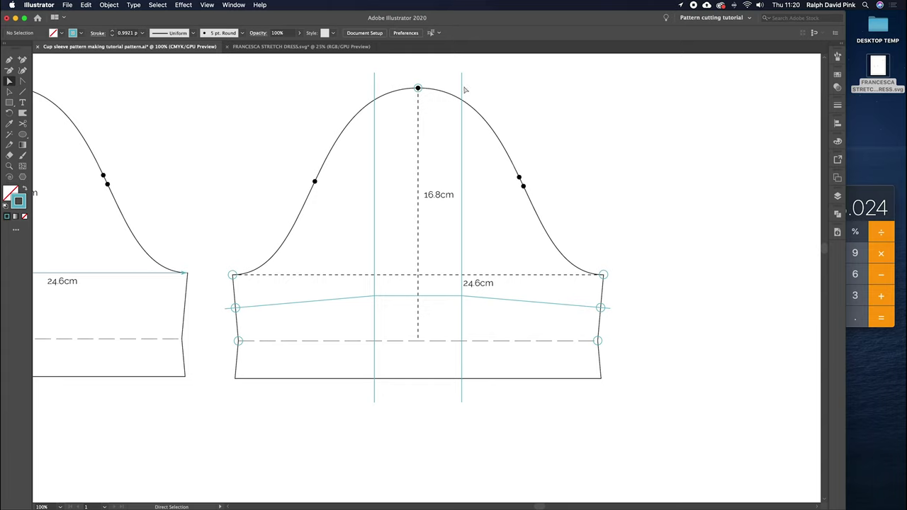
left_click(535, 204)
left_click(599, 219)
left_click(9, 92)
left_click(375, 84)
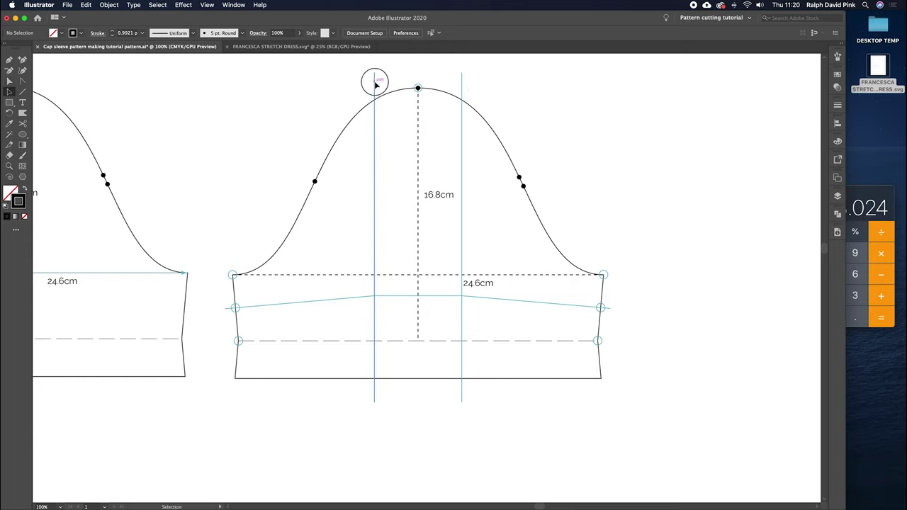
left_click(462, 91, "shift")
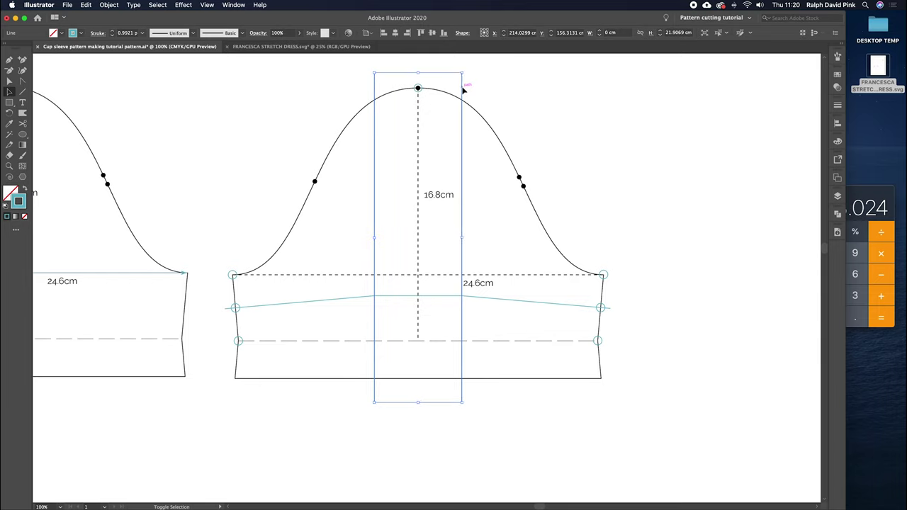
left_click(502, 301, "shift")
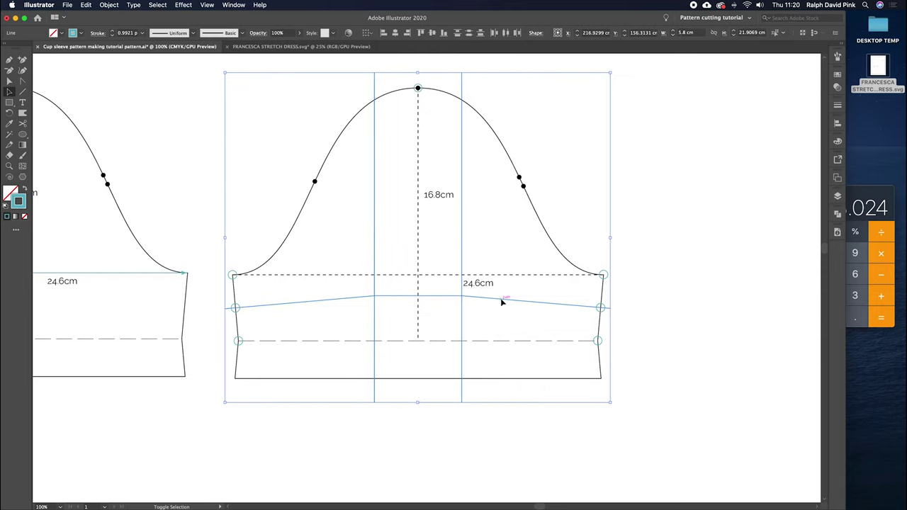
left_click(838, 106)
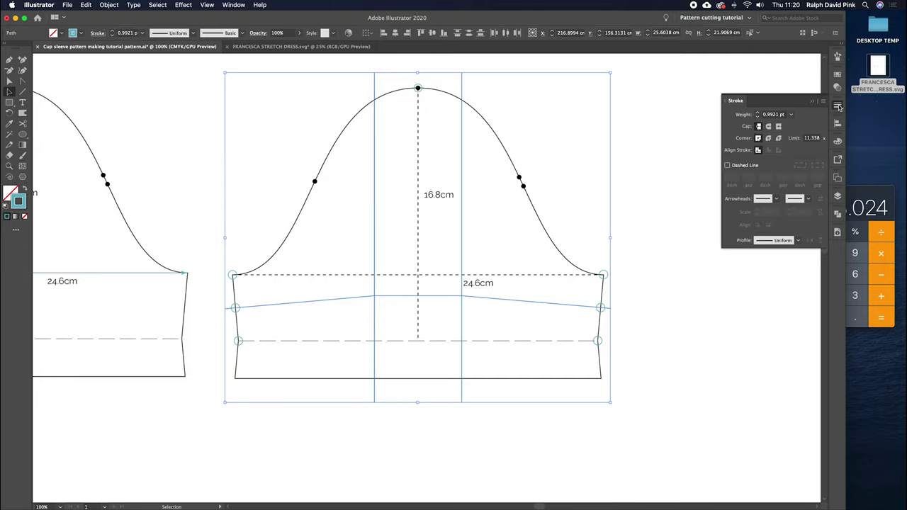
left_click(773, 114)
key("Return")
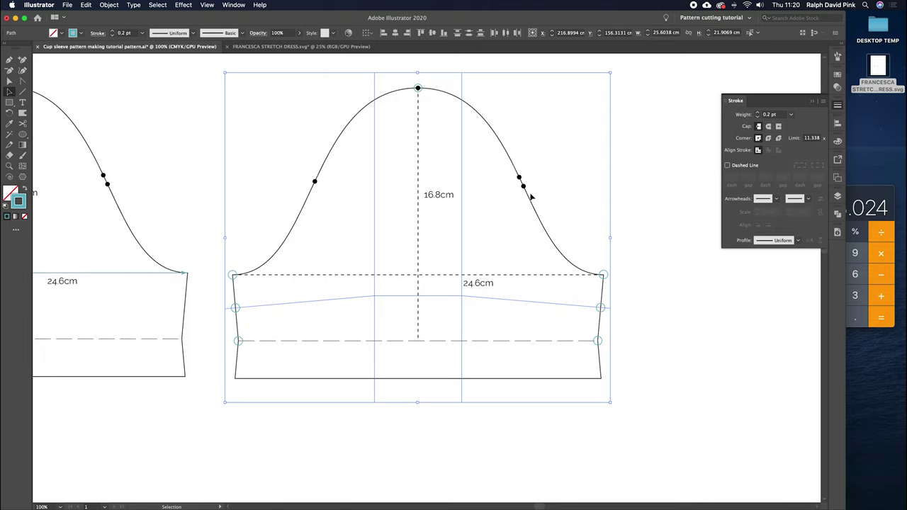
left_click(813, 100)
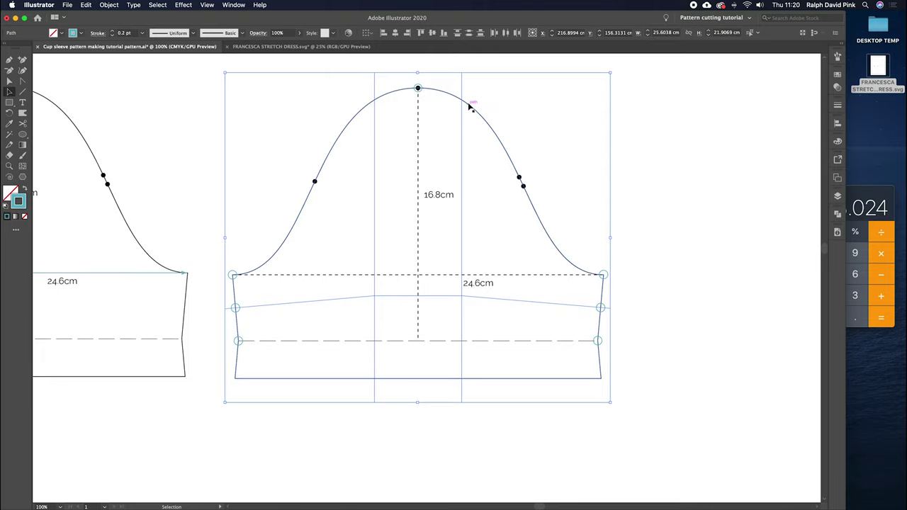
Step: Try a 4 pt stroke weight on the selected guide lines and restore the weight to 0.2 pt
key("super+equal")
key("super+equal")
key("super+equal")
left_click_drag(468, 102, 426, 304)
left_click_drag(505, 169, 435, 352)
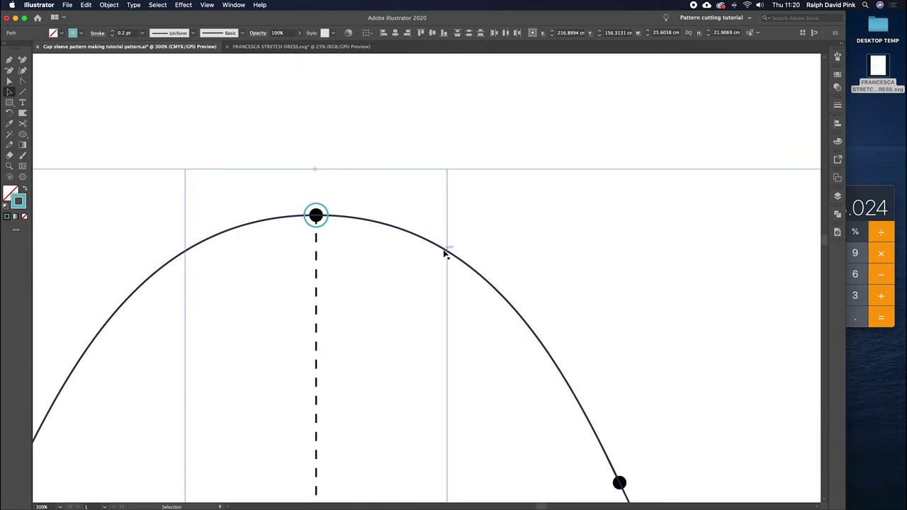
left_click(837, 104)
left_click(758, 112)
left_click(758, 112)
left_click(758, 112)
left_click(758, 112)
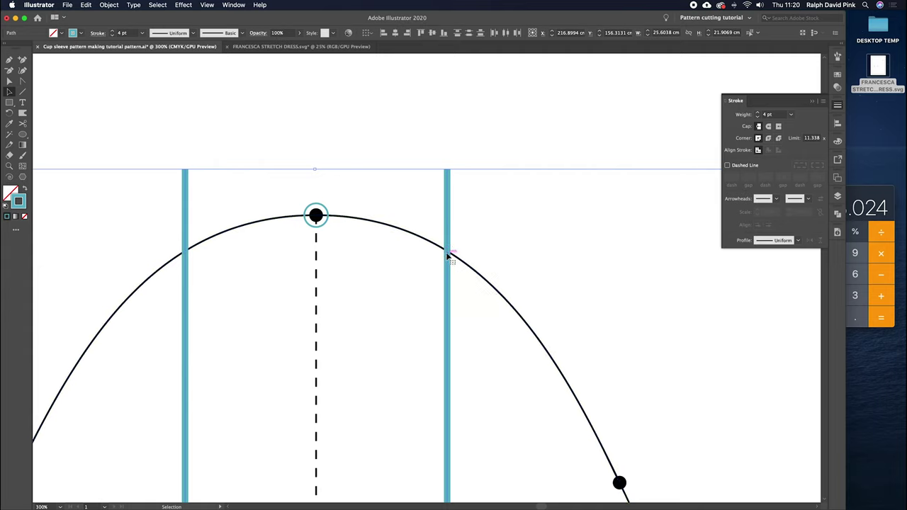
left_click(773, 114)
type("0.2")
key("Return")
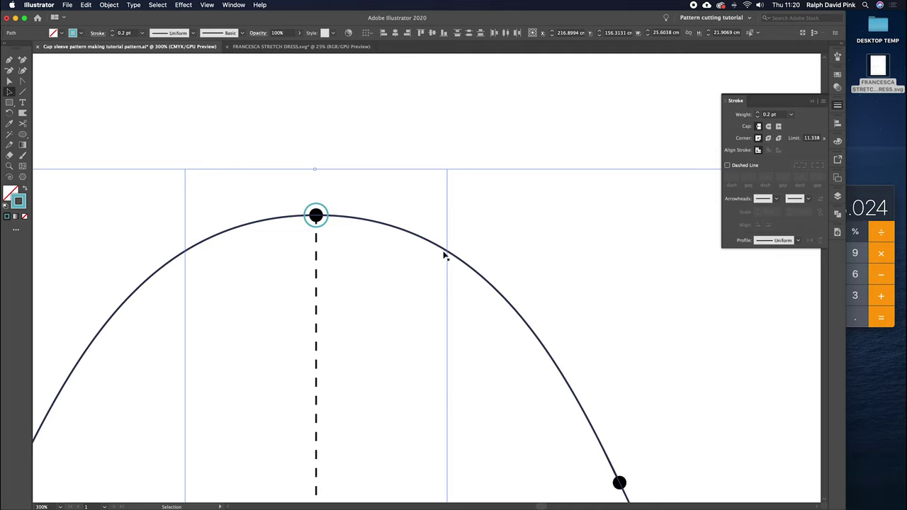
Step: Expand the two vertical guide lines and the angled guide line into filled shapes
key("a")
key("super+minus")
key("super+minus")
key("super+minus")
key("v")
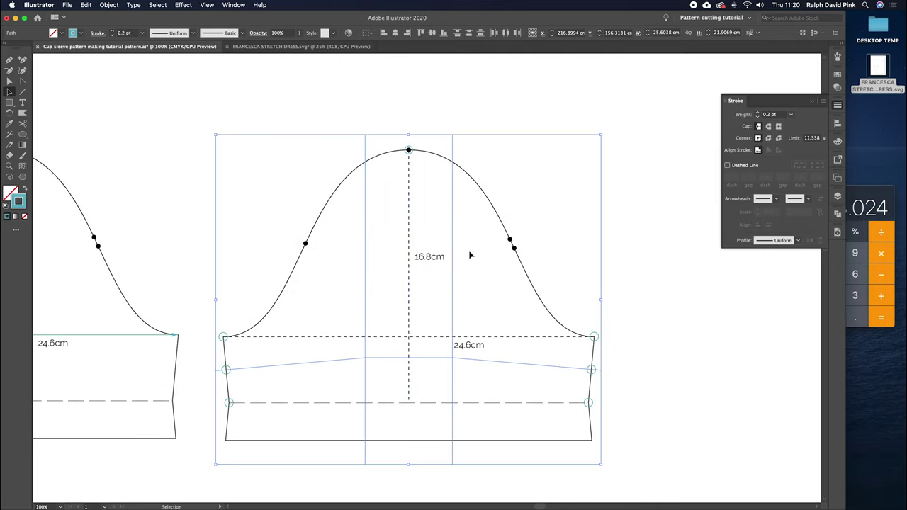
left_click_drag(463, 298, 420, 378)
left_click(109, 5)
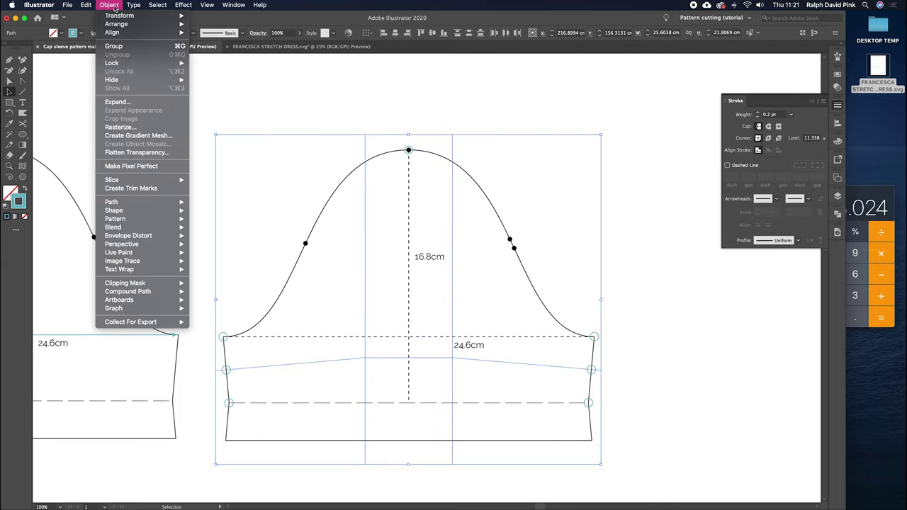
left_click(125, 102)
left_click(363, 283)
left_click(512, 177)
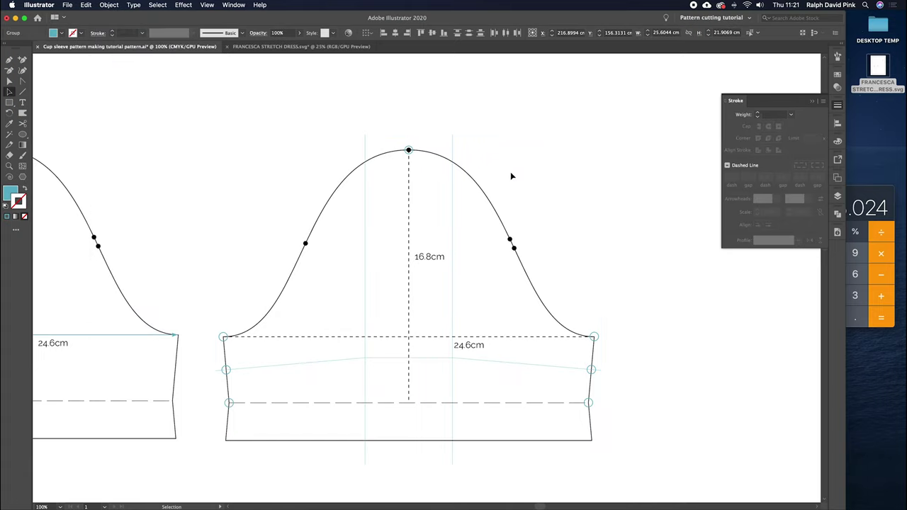
Step: Try moving part of the expanded vertical guide right of the centre line and undo the move
key("a")
left_click_drag(453, 151, 445, 277)
key("super+z")
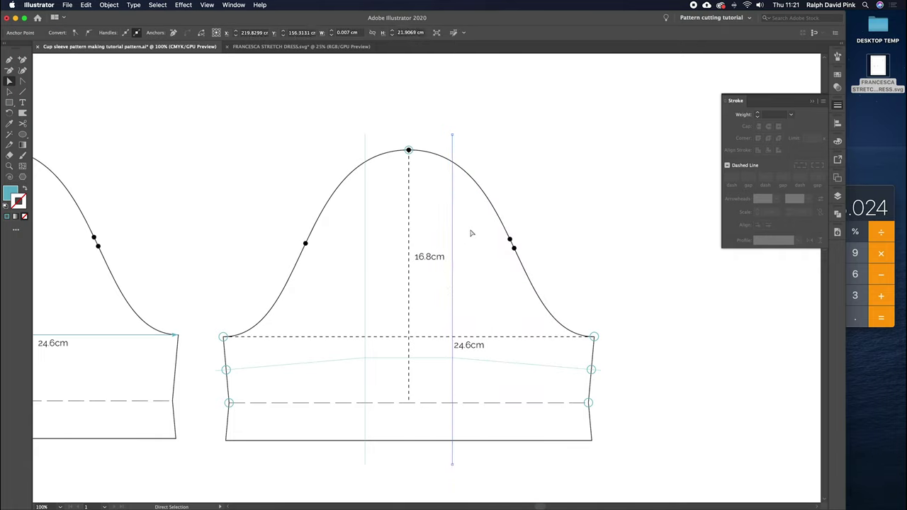
key("v")
left_click(480, 159)
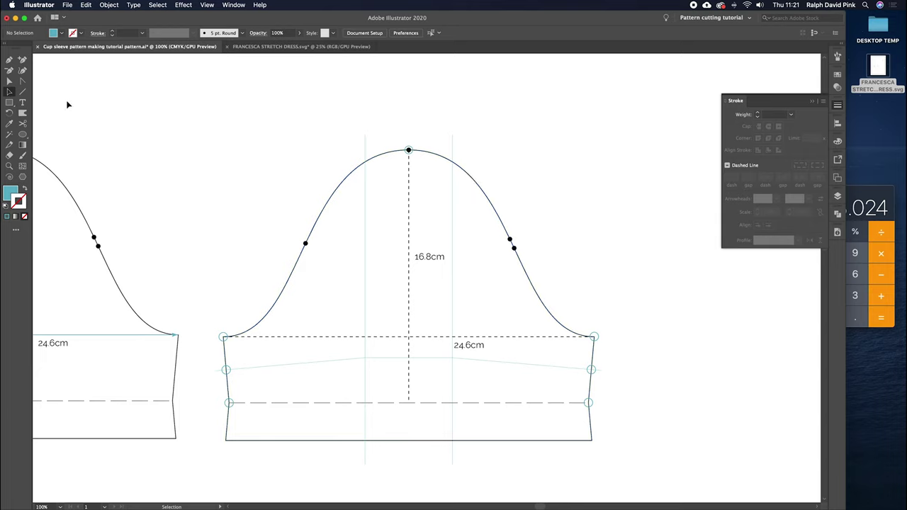
Step: Select the three expanded guide shapes and bring them to the front, above the sleeve outline
left_click(366, 146)
left_click(453, 143, "shift")
left_click(434, 361, "shift")
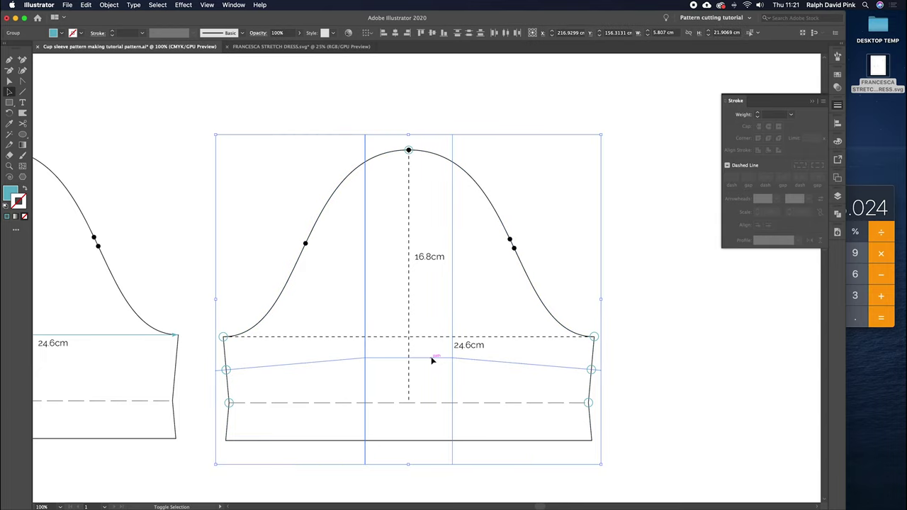
left_click(489, 202, "shift")
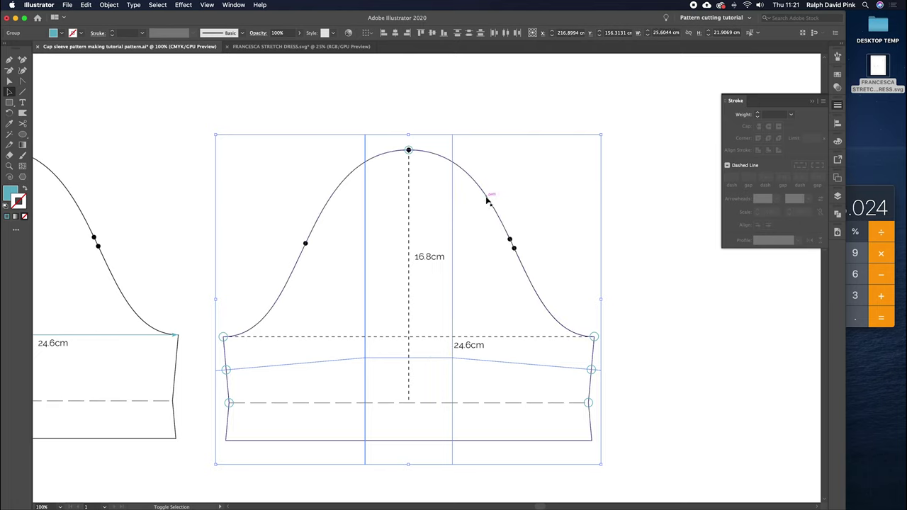
left_click(487, 202, "shift")
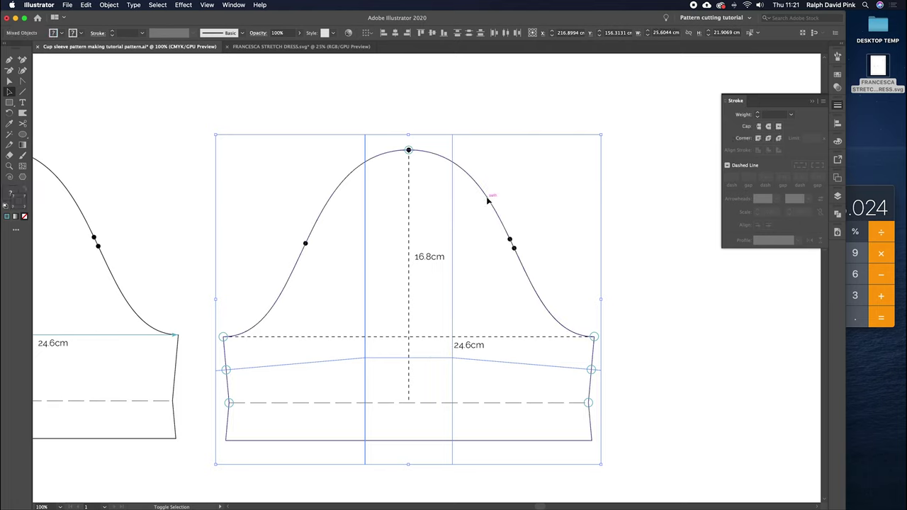
left_click(489, 202, "shift")
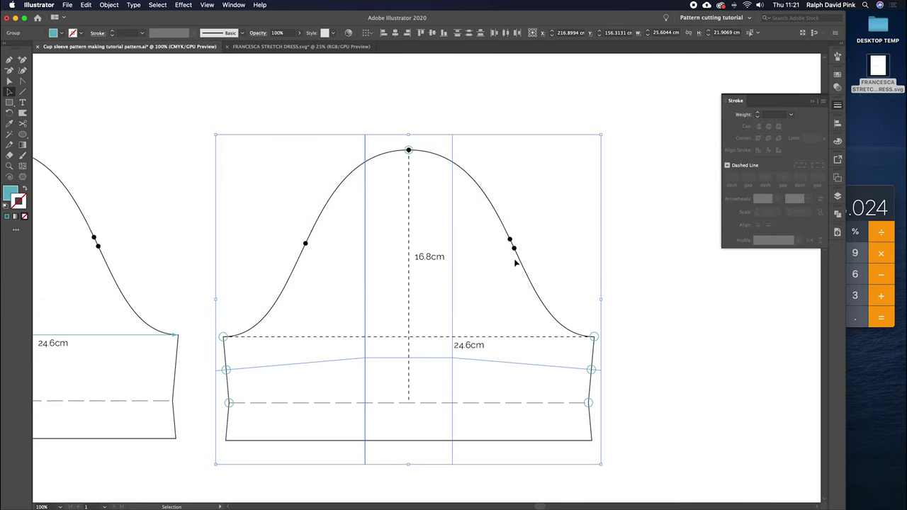
left_click(109, 5)
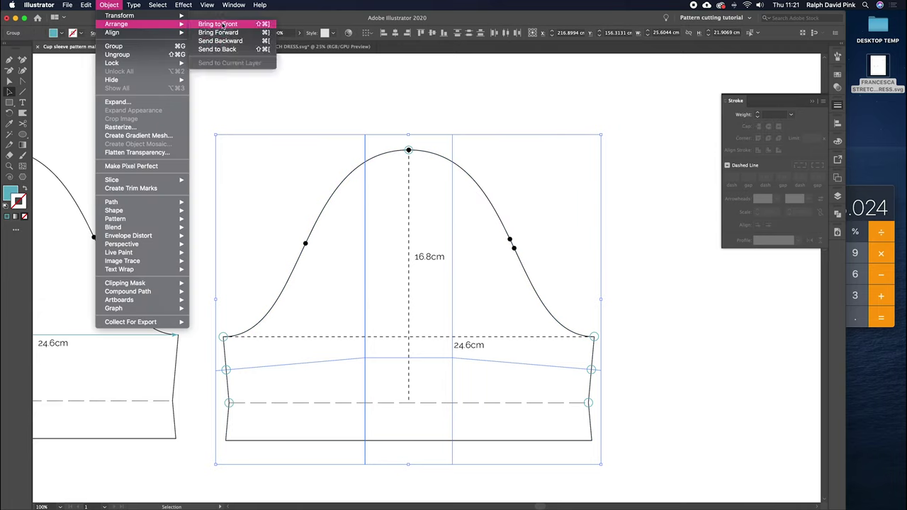
left_click(222, 26)
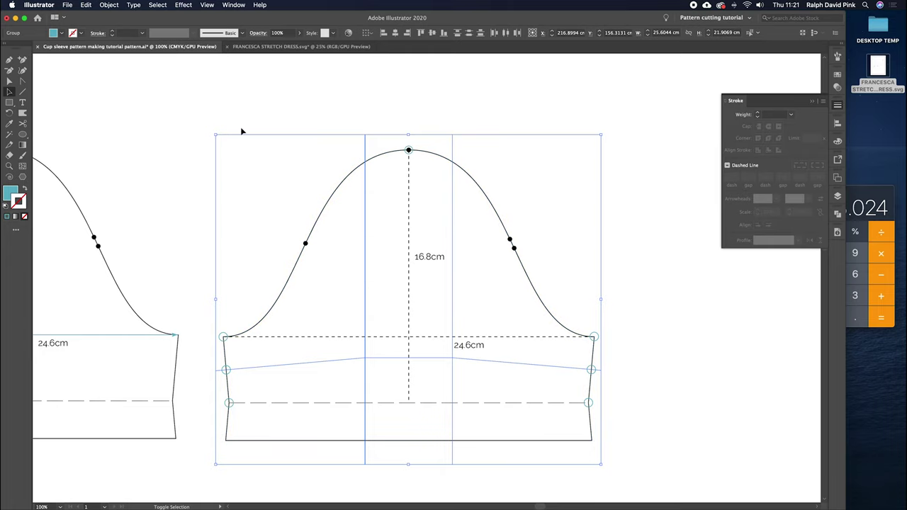
Step: Add the sleeve outline to the selection and subtract the guide shapes from it with the Pathfinder's Minus Front
left_click(475, 181, "shift")
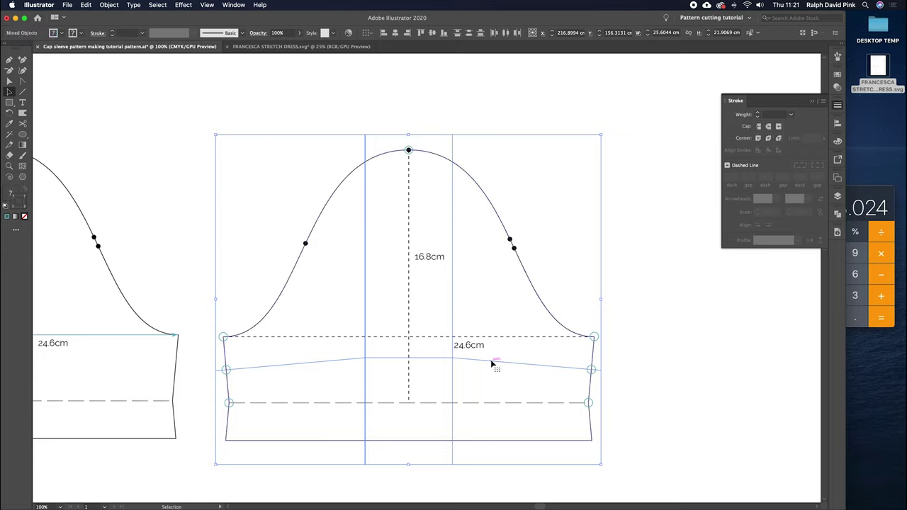
left_click(837, 214)
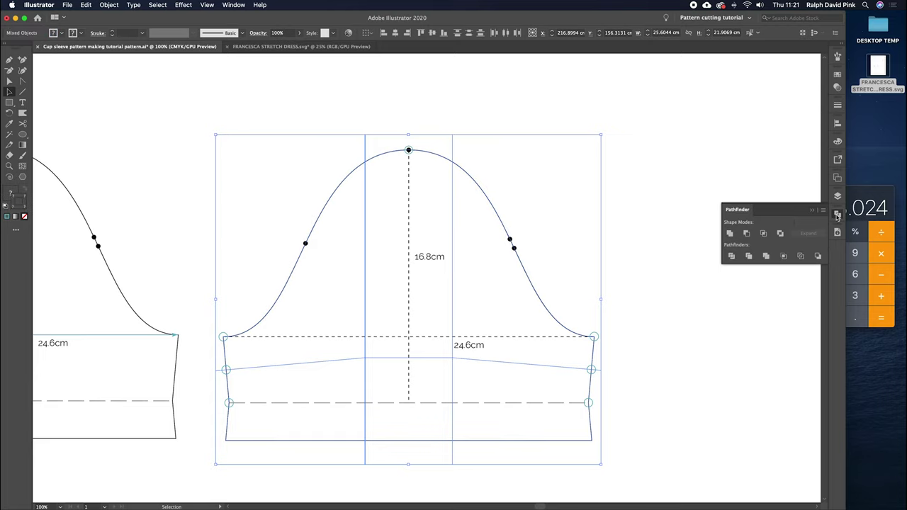
left_click(746, 234)
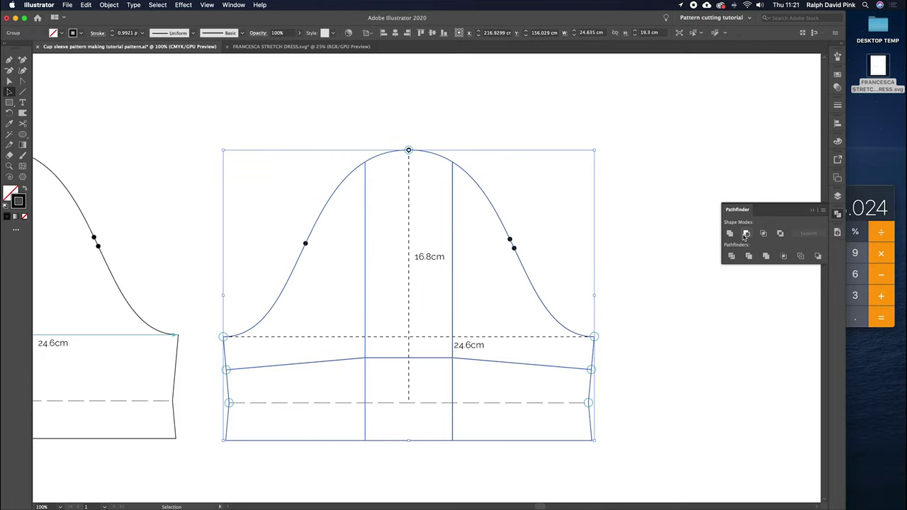
left_click(558, 229)
Step: Try pulling the upper right part of the divided sleeve away with the Direct Selection tool and undo the change
scroll(568, 231, "down", 1)
key("a")
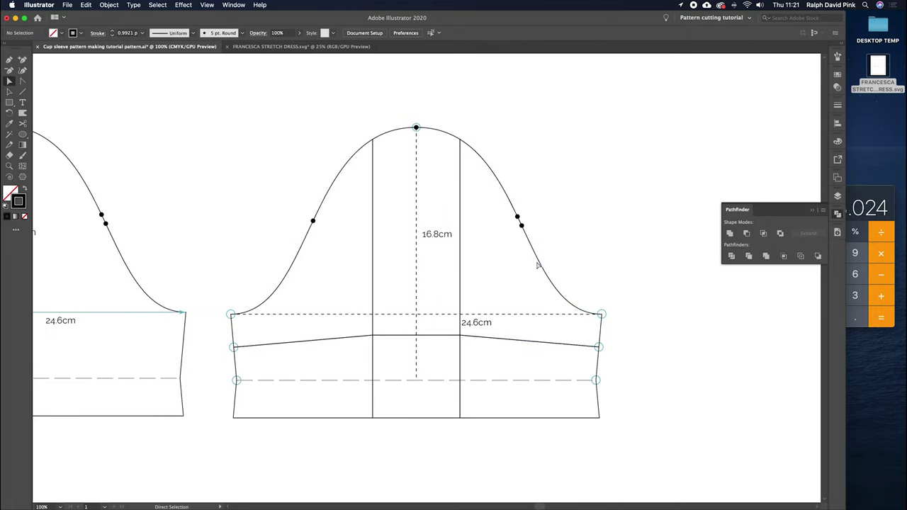
left_click_drag(540, 265, 641, 190)
key("super+z")
key("v")
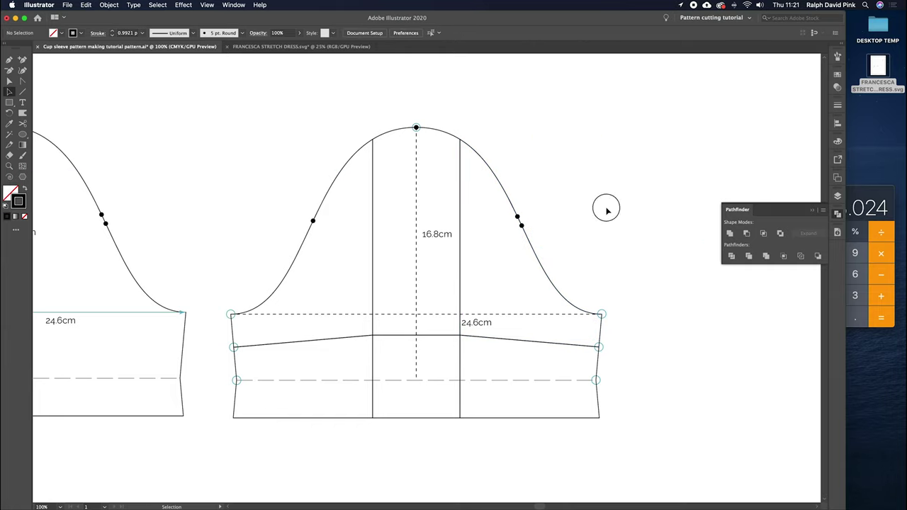
Step: Select the divided sleeve and ungroup it into separate pieces
scroll(589, 220, "left", 1)
left_click(538, 241)
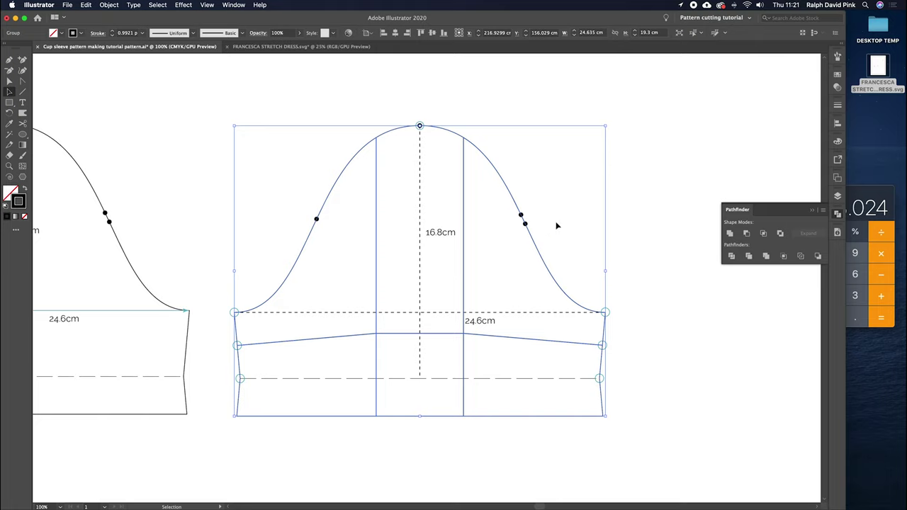
left_click(557, 224)
left_click(341, 171)
left_click(110, 7)
left_click(113, 56)
left_click(542, 153)
Step: Try moving the upper right section off the sleeve, undo the move, and check the other sections by selecting them individually
left_click_drag(508, 186, 546, 163)
key("super+z")
left_click(442, 133)
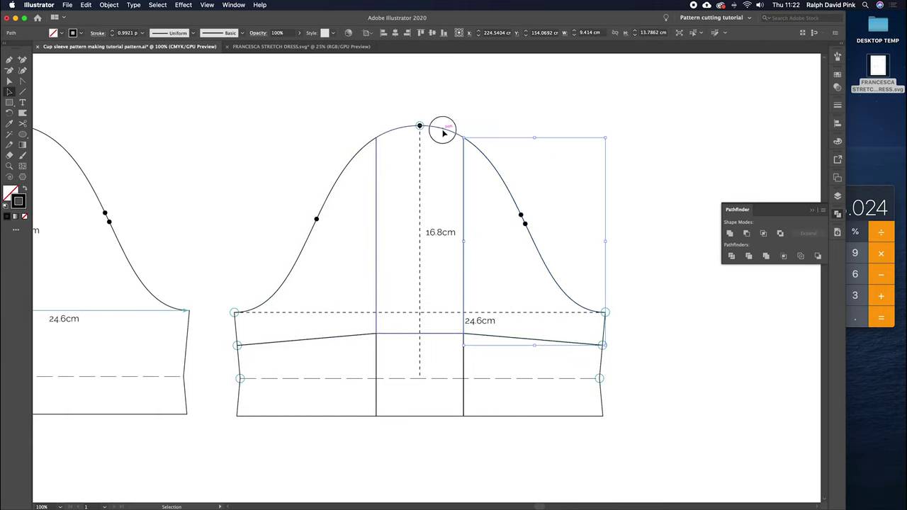
left_click(360, 165)
left_click(500, 417)
left_click(592, 175)
Step: Try moving the upper right section away from its notch points and undo each move
key("space")
left_click_drag(571, 177, 506, 149)
left_click_drag(443, 160, 544, 137)
key("super+z")
left_click(462, 190)
left_click(495, 191)
left_click(469, 217)
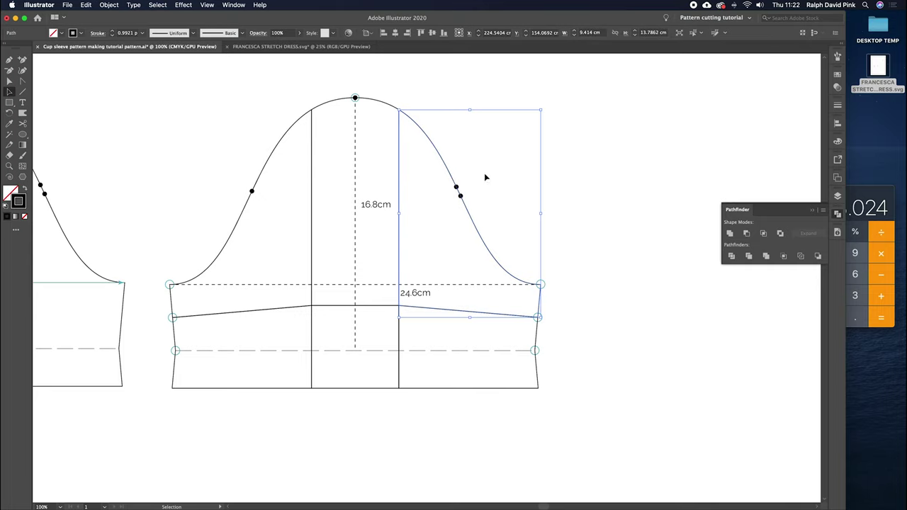
left_click_drag(461, 202, 557, 163)
key("super+z")
Step: Delete the 16.8cm and 24.6cm labels and the dashed horizontal line between the underarm points
left_click(476, 247)
left_click_drag(477, 247, 489, 243)
key("a")
left_click(390, 200)
left_click(429, 287, "shift")
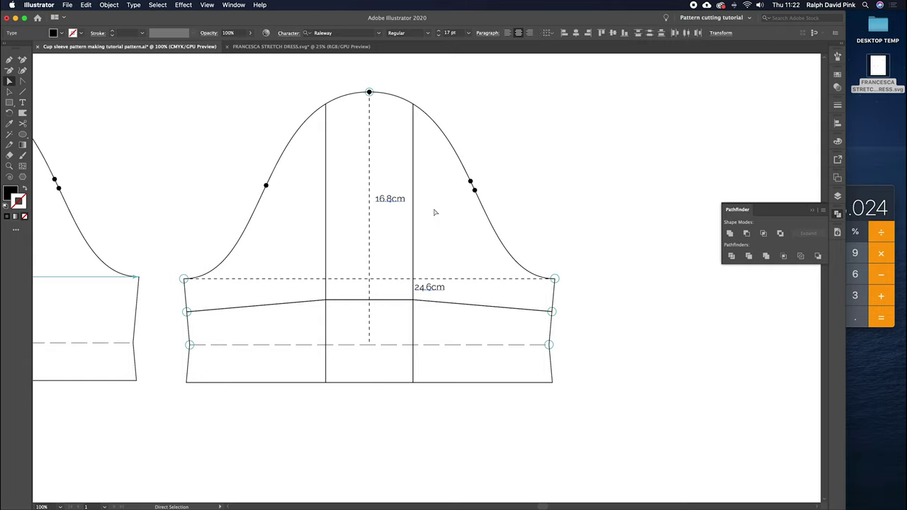
key("Delete")
left_click(426, 278)
key("Delete")
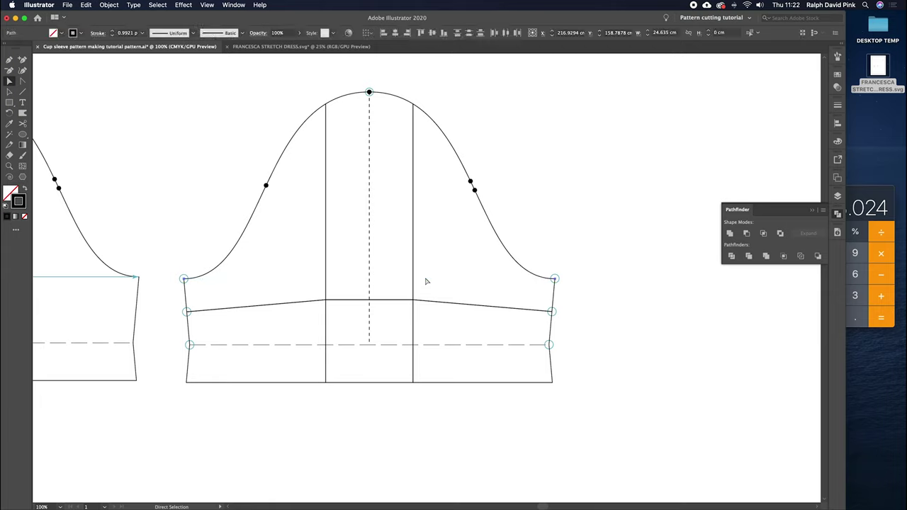
Step: Cut the lower dashed horizontal line with the Scissors tool where it crosses the two vertical dividing lines
left_click_drag(429, 279, 441, 265)
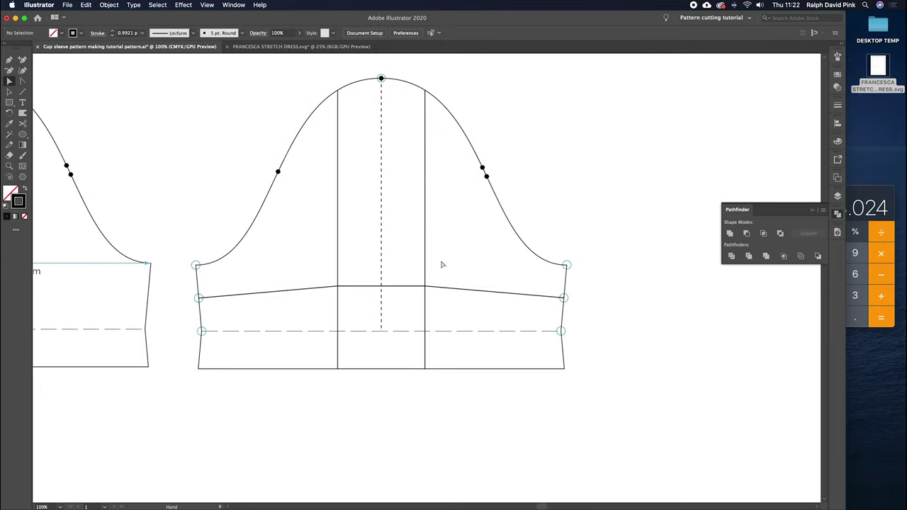
left_click(430, 331)
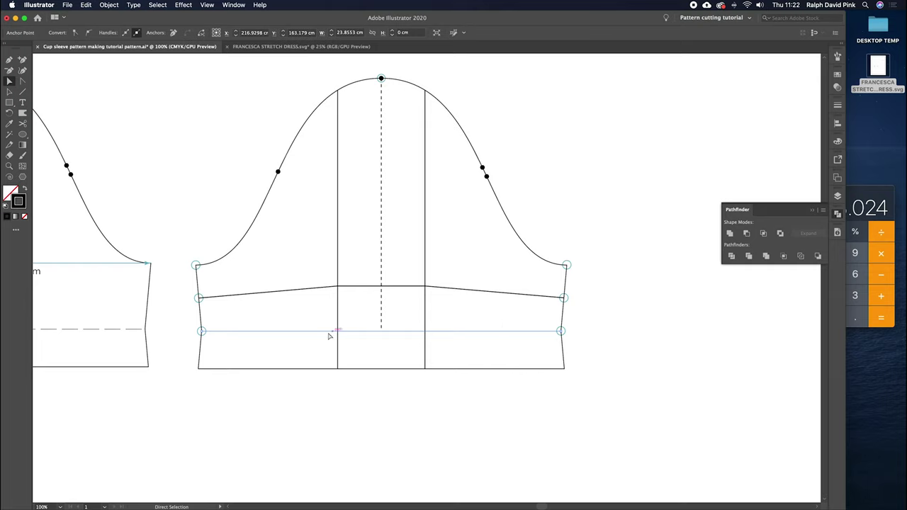
left_click(300, 317)
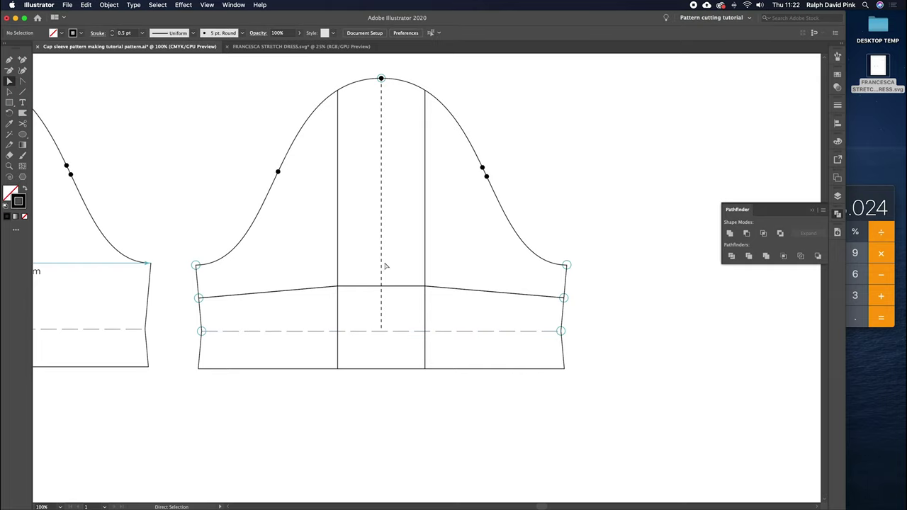
left_click(284, 330)
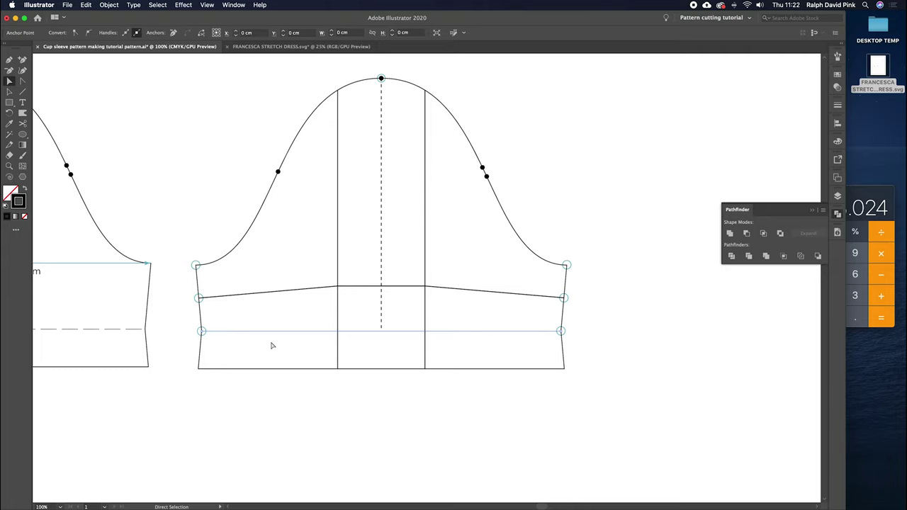
left_click(22, 123)
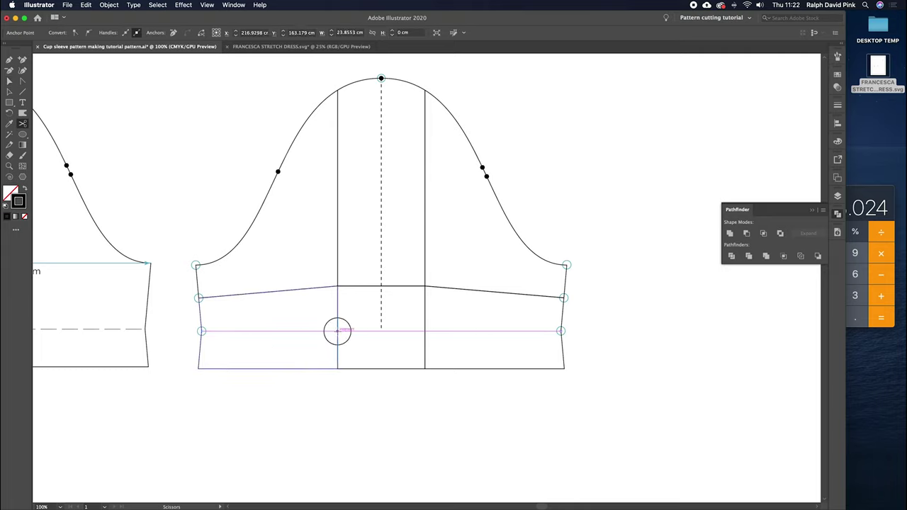
left_click(337, 331)
left_click(425, 330)
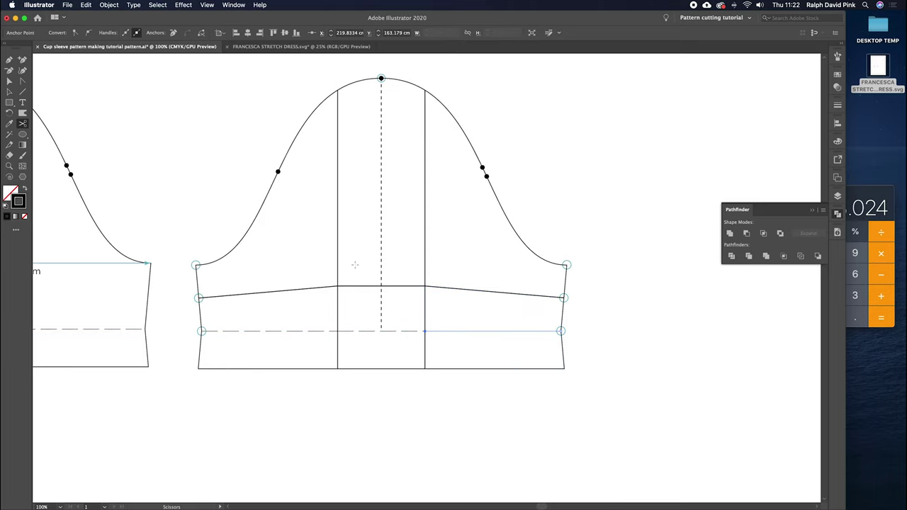
Step: Cut the dashed centre line with the Scissors tool where it crosses the horizontal dividing line
left_click(8, 82)
left_click(383, 277)
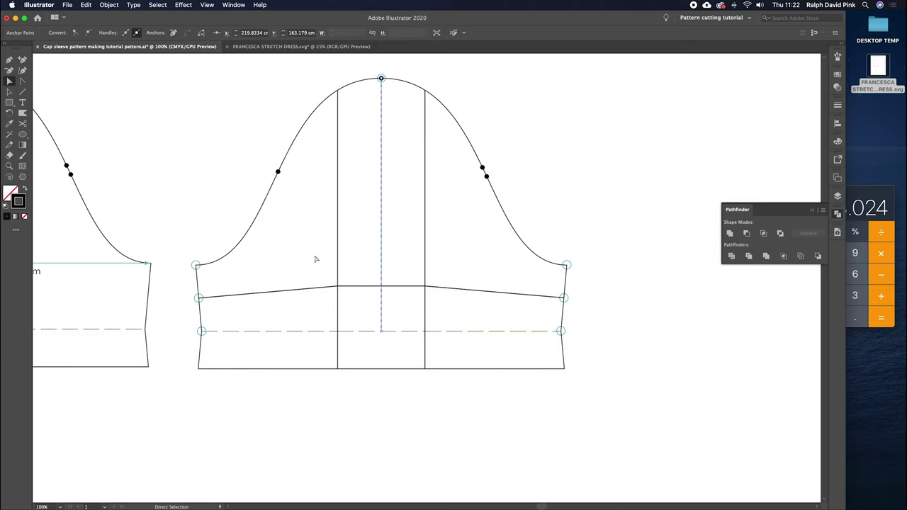
left_click(23, 123)
left_click(382, 286)
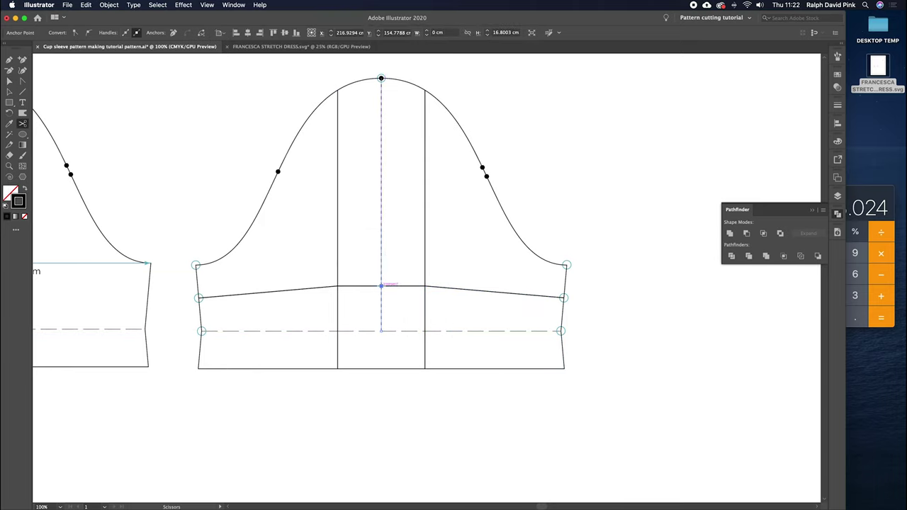
Step: Delete the three construction circles on the right side seam
left_click(9, 82)
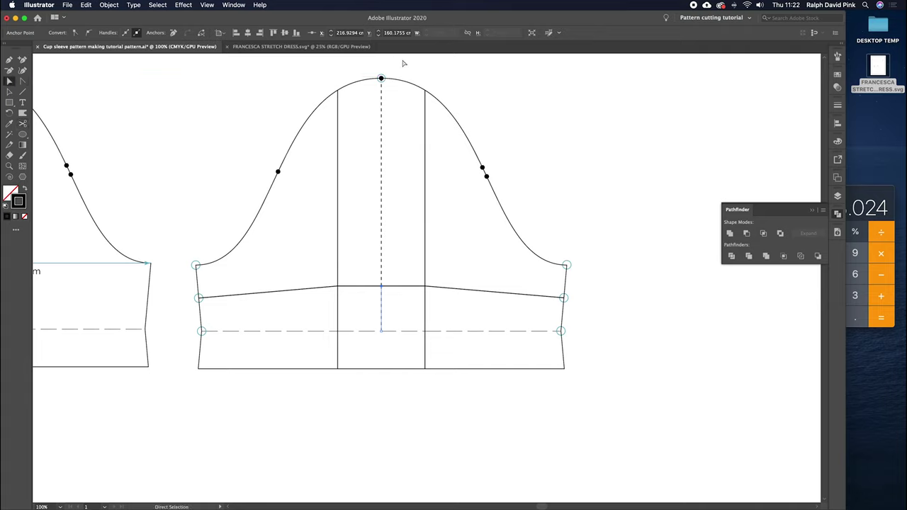
left_click(567, 265, "shift")
left_click(565, 297, "shift")
left_click(565, 331, "shift")
key("Delete")
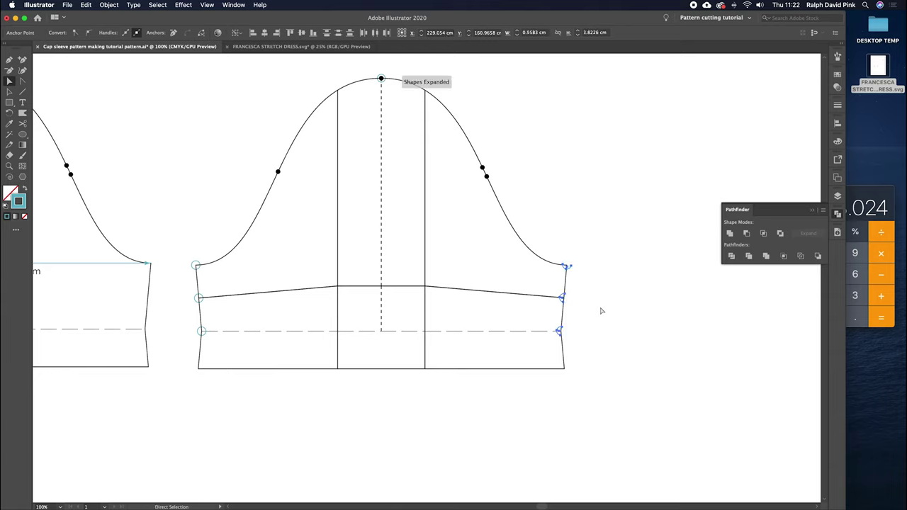
key("Delete")
Step: Delete the three construction circles on the left side seam
left_click(196, 266)
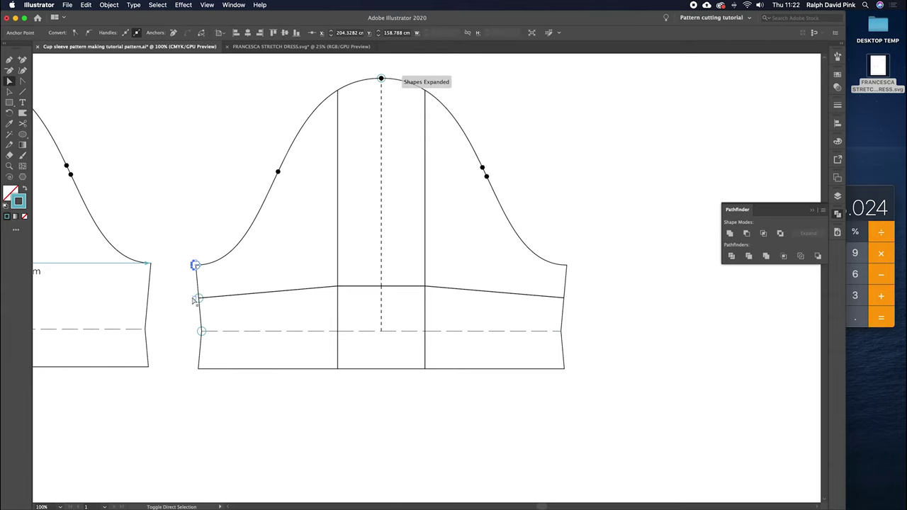
left_click(198, 298, "shift")
left_click(201, 331, "shift")
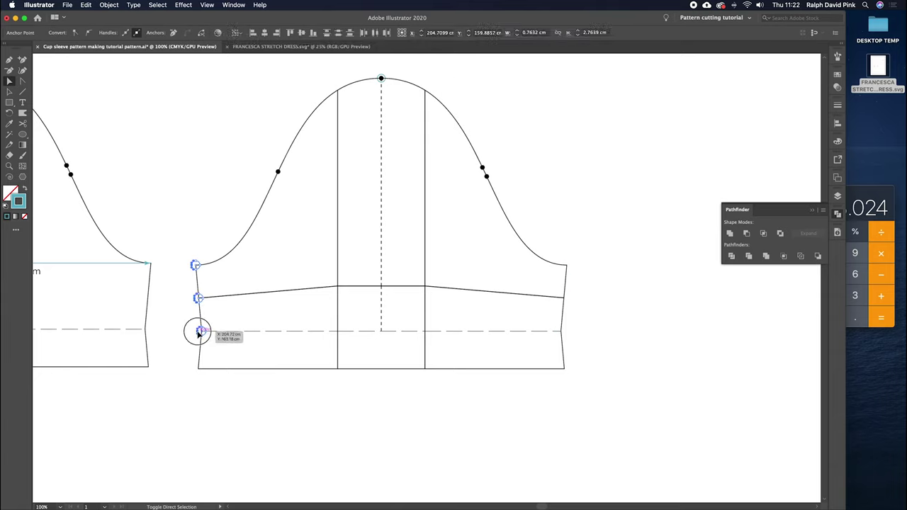
key("super+j")
left_click(249, 272)
Step: Select the upper right sleeve section with its two notch points and group them
scroll(336, 283, "right", 5)
scroll(335, 283, "up", 2)
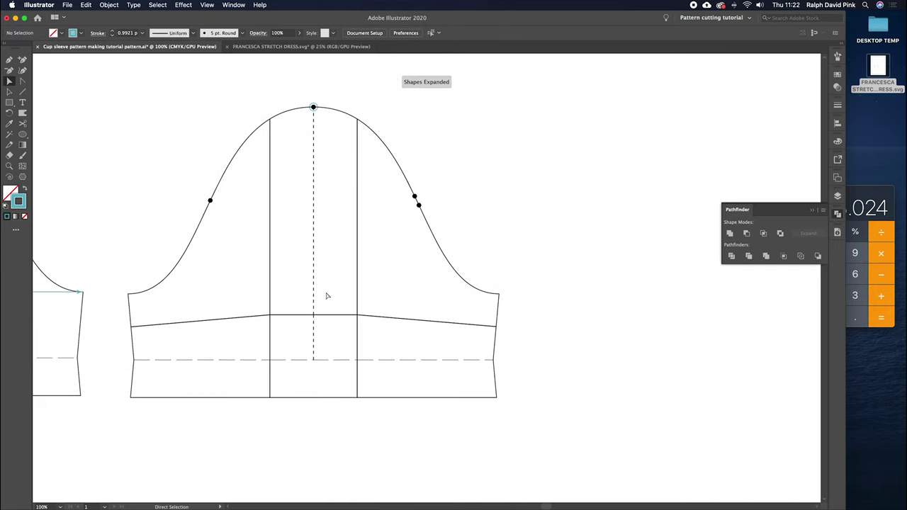
key("v")
left_click_drag(503, 137, 401, 253)
left_click(108, 5)
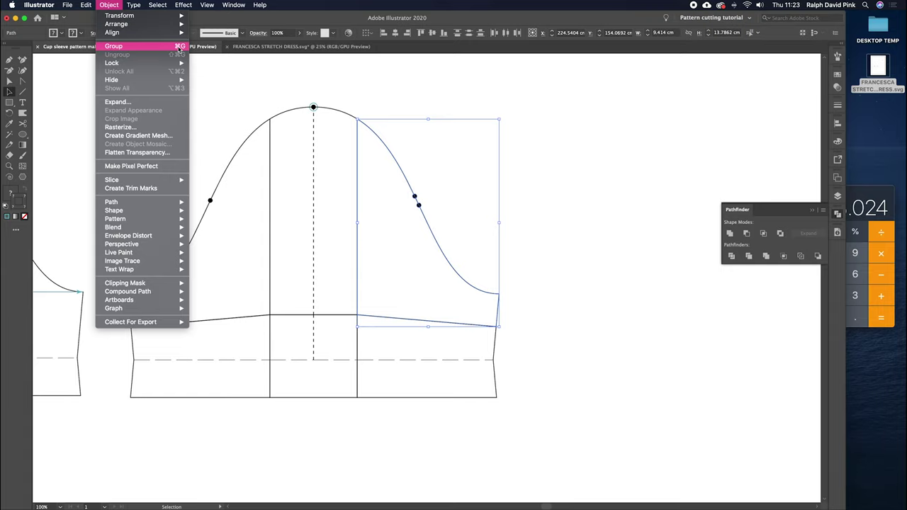
Step: Select the upper centre section together with its dashed centre line and top notch point
left_click(329, 91)
left_click(300, 174)
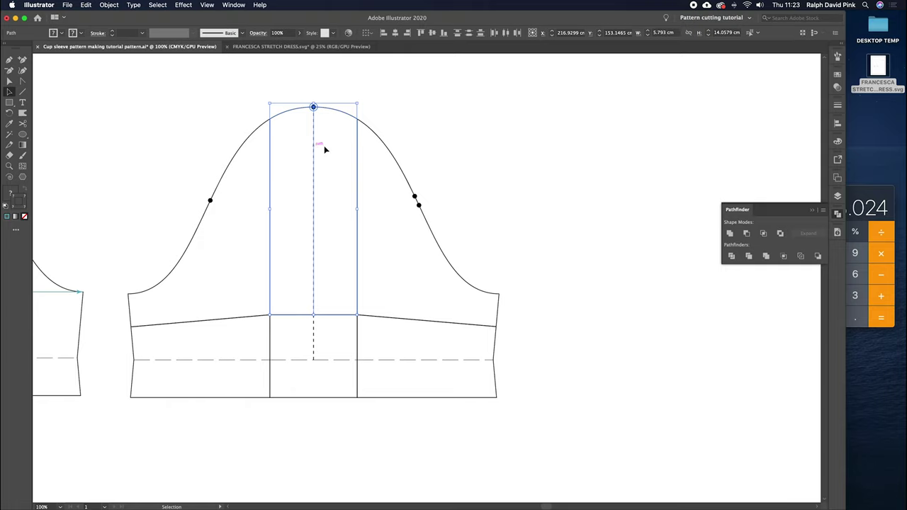
Step: Group each remaining sleeve section with its notches and guide lines: upper centre, upper left and the three lower sections
key("super+g")
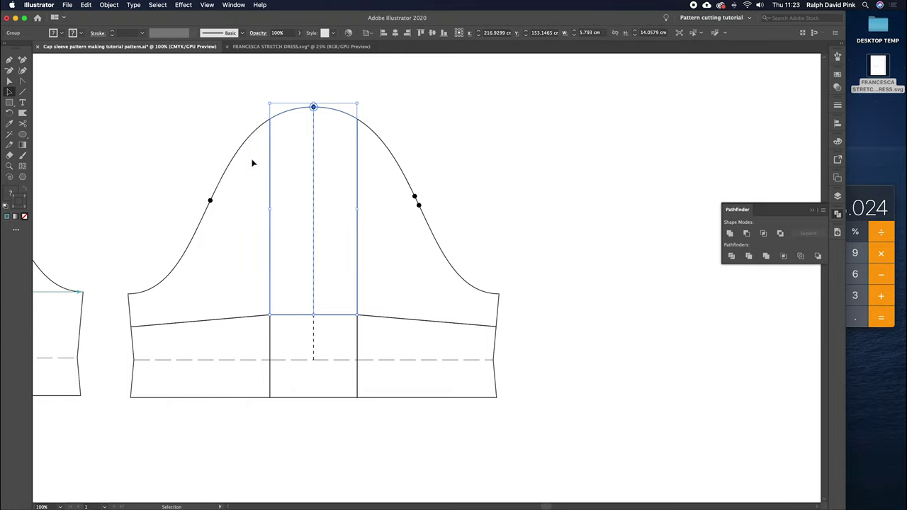
left_click(236, 241)
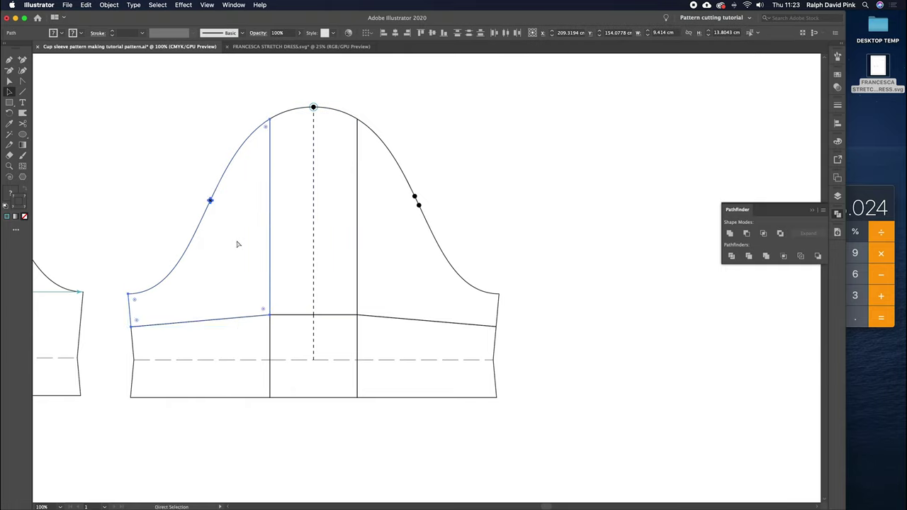
key("a")
left_click(213, 392)
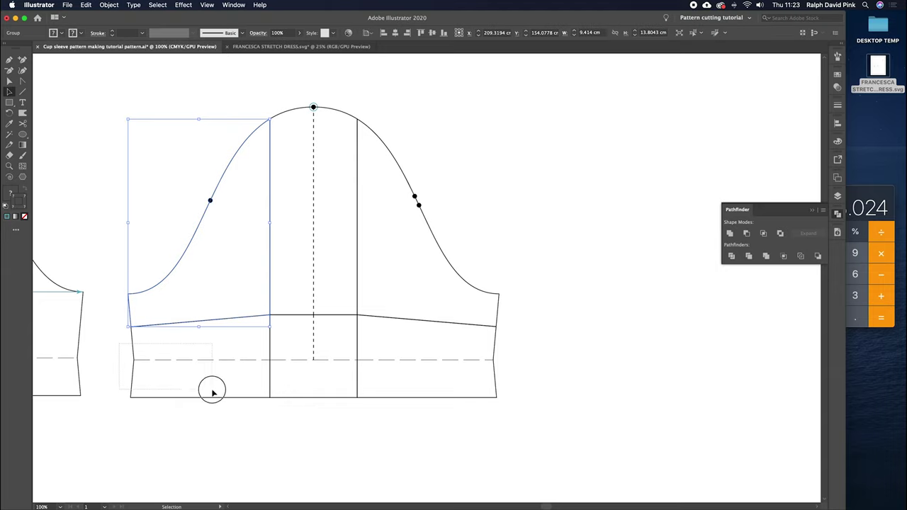
left_click(341, 340)
key("v")
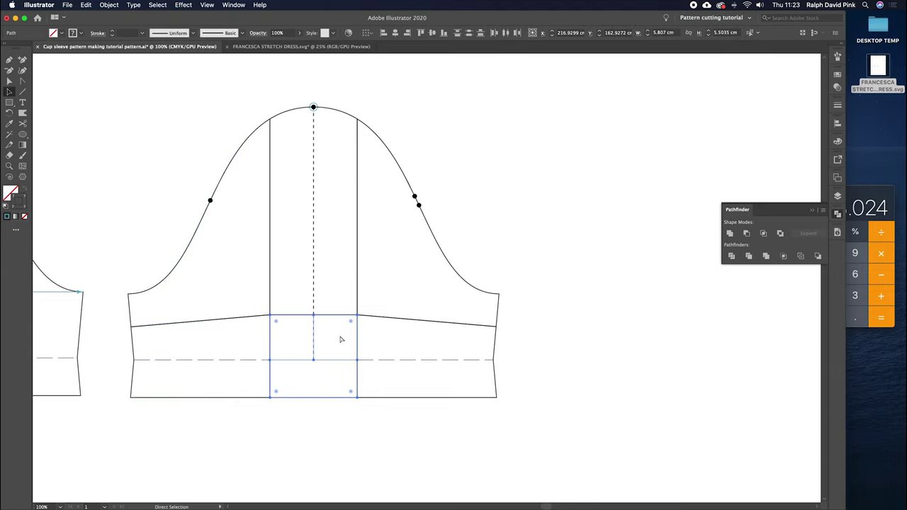
left_click_drag(410, 409, 456, 353)
key("super+g")
left_click(568, 297)
Step: Try pulling the grouped sleeve sections apart one by one, and undo the moves
left_click_drag(447, 323, 523, 276)
left_click_drag(495, 328, 598, 364)
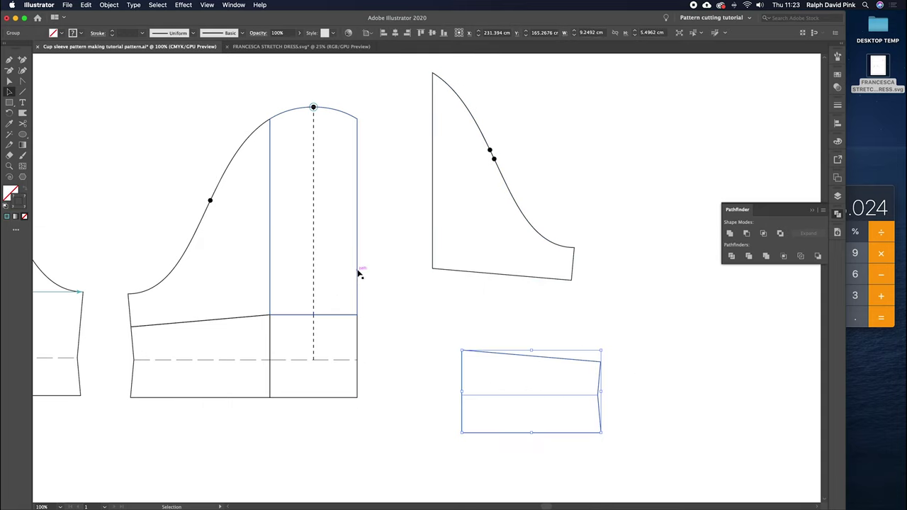
left_click_drag(271, 312, 306, 266)
left_click_drag(271, 293, 251, 217)
key("super+z")
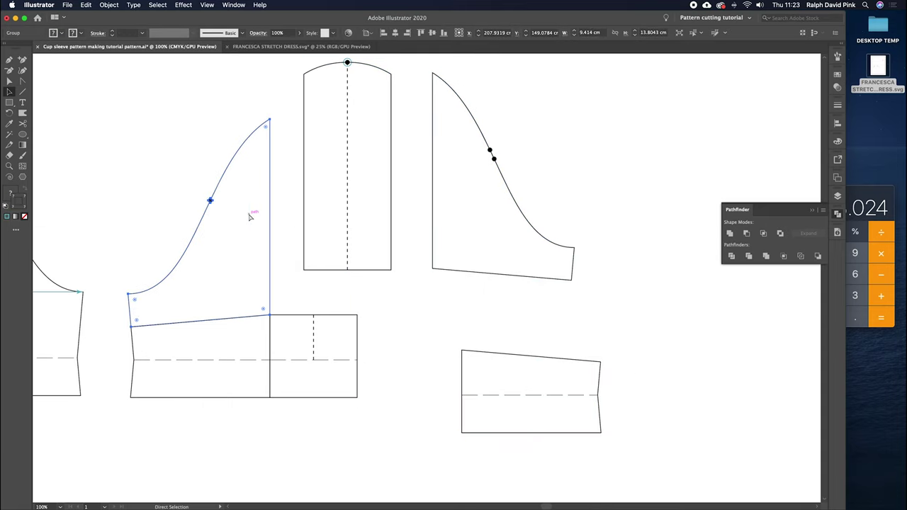
key("super+z")
key("super+z")
key("super+z")
left_click(487, 194, "super")
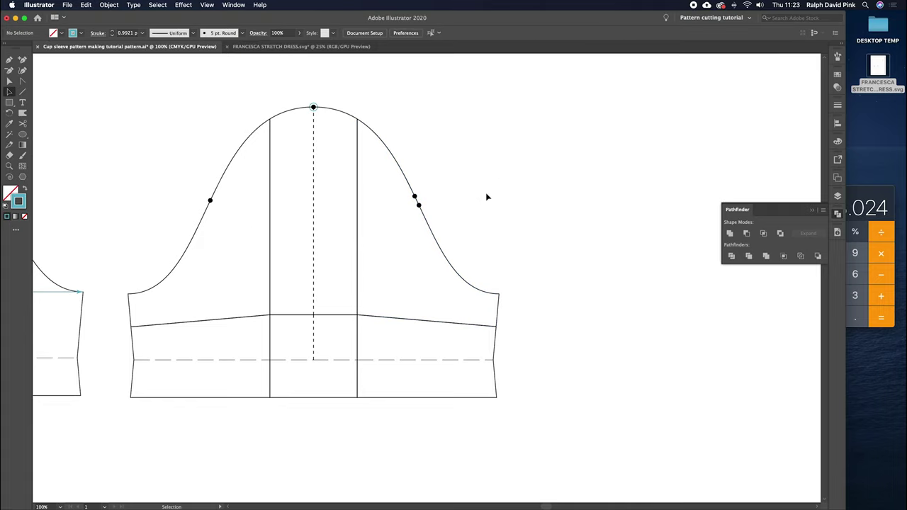
Step: Switch to Calculator and calculate 8 percent of the 24.6 cm sleeve width
left_click_drag(487, 197, 475, 203)
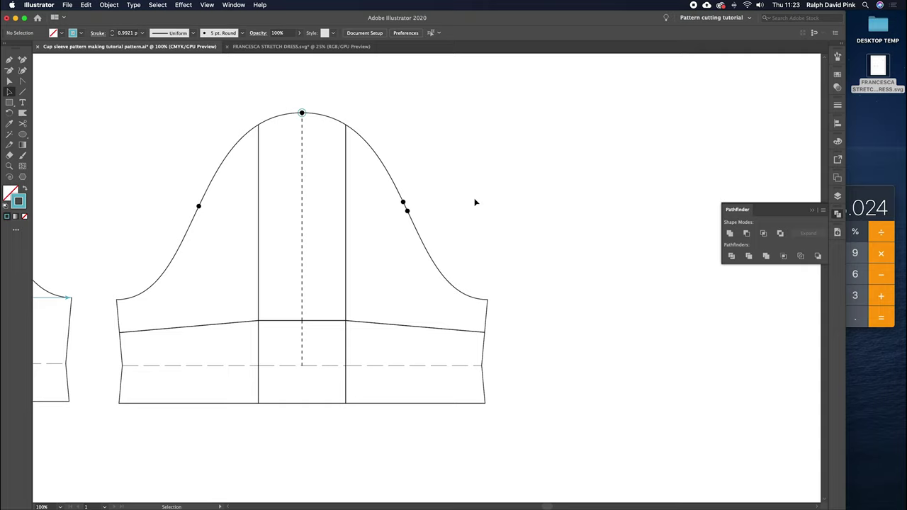
left_click_drag(461, 173, 411, 359)
left_click(493, 229)
left_click_drag(336, 297, 622, 236)
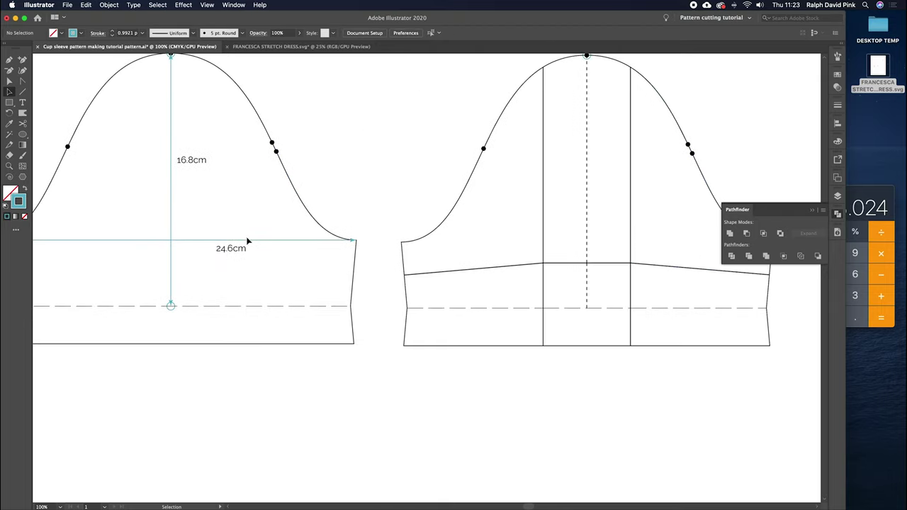
left_click_drag(268, 242, 332, 263)
scroll(411, 266, "right", 5)
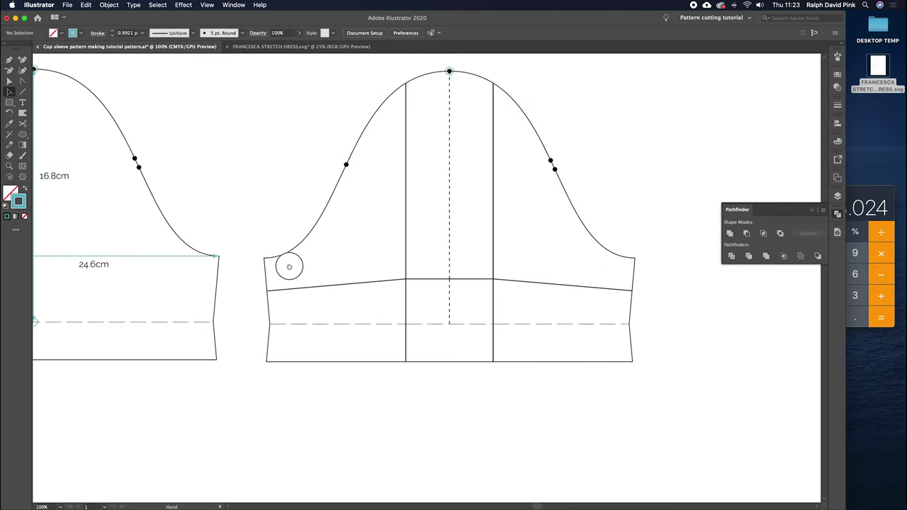
left_click(869, 196)
left_click(811, 230)
type("24.6")
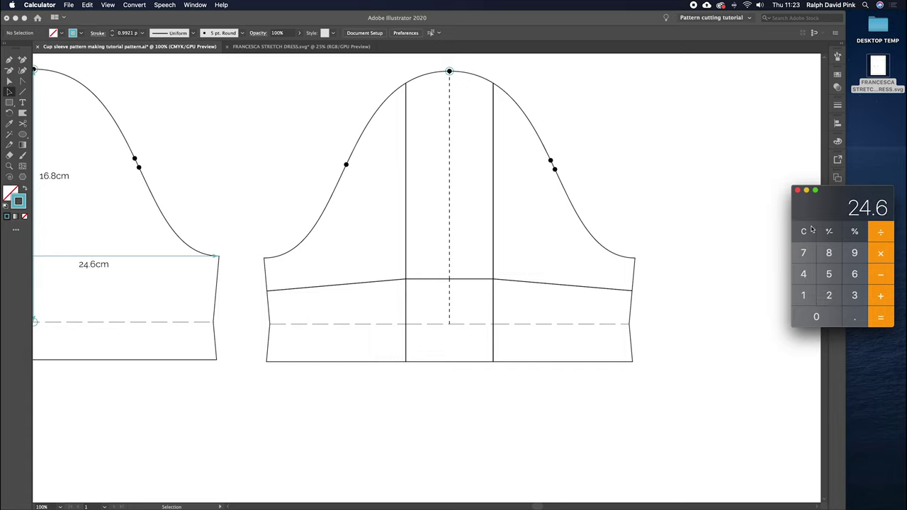
type("/100")
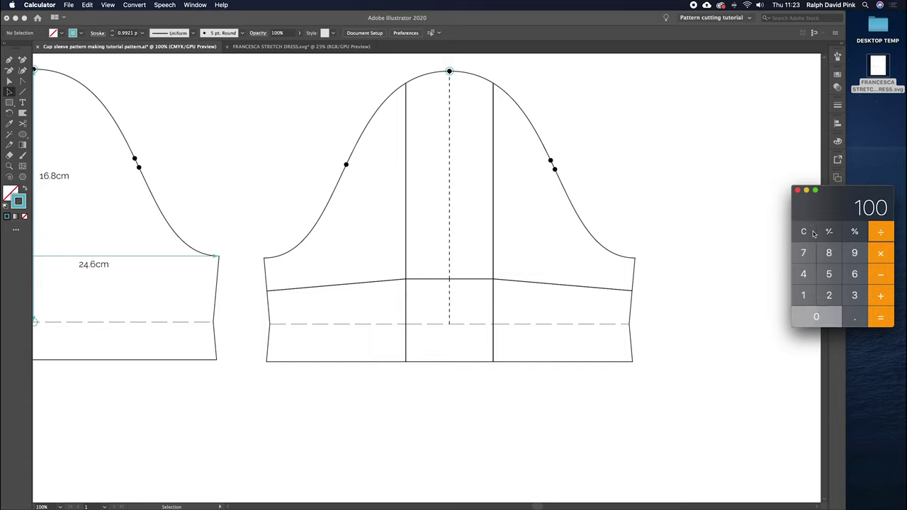
key("Return")
type("8")
key("Return")
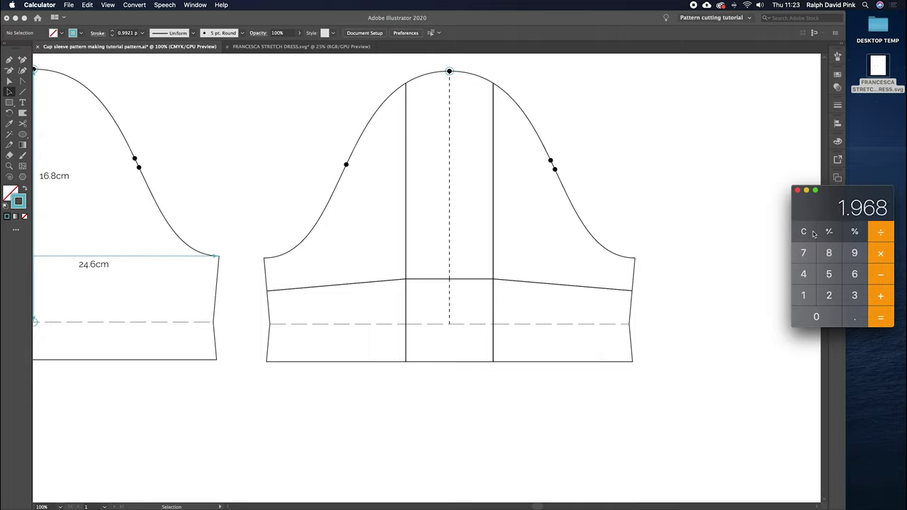
Step: Back in Illustrator, move the upper and lower right sleeve sections together 1.96 cm horizontally and 0 cm vertically
left_click(580, 140)
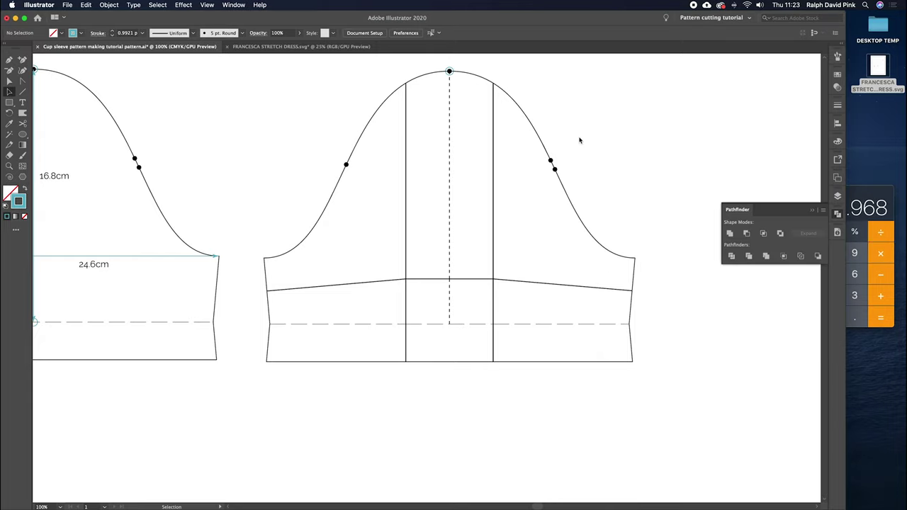
left_click_drag(605, 140, 536, 350)
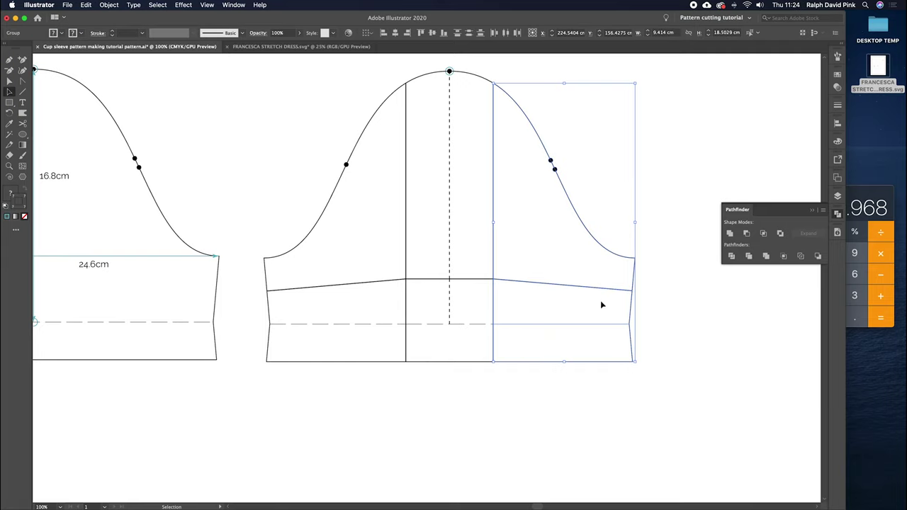
key("Return")
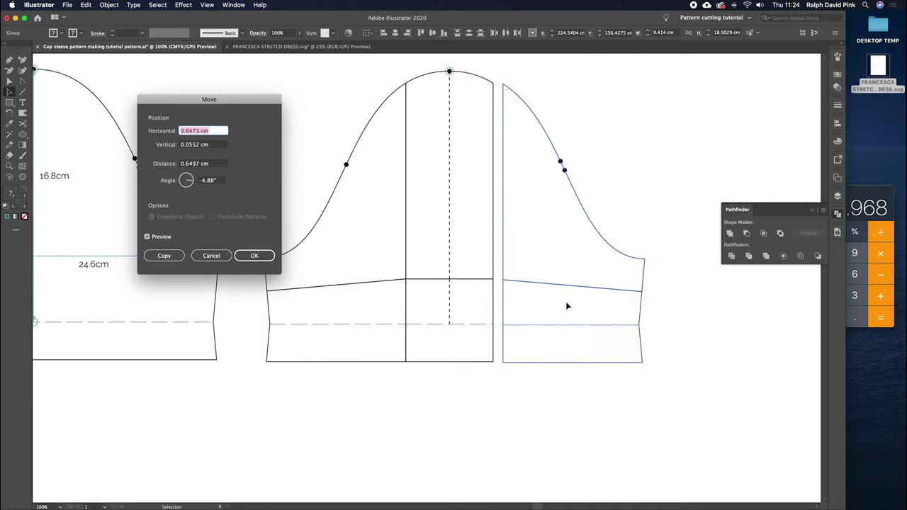
type("1.96")
key("Tab")
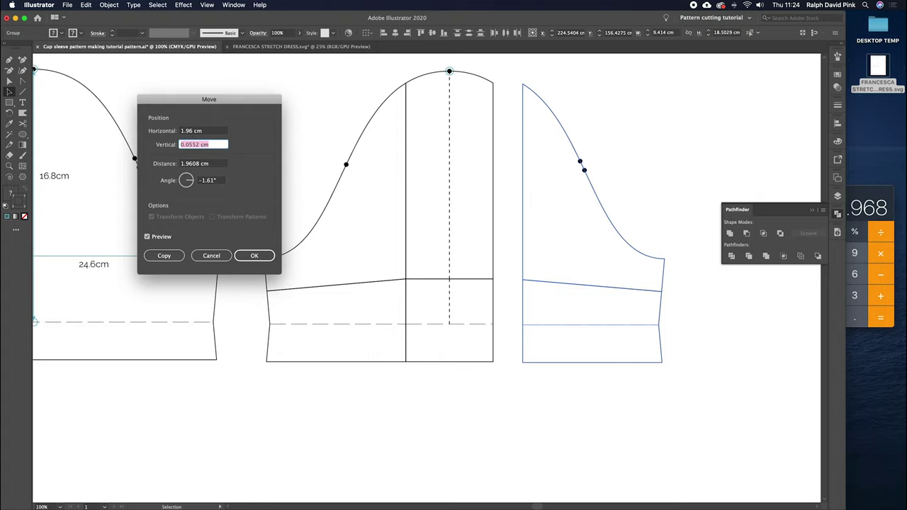
type("0")
left_click(253, 255)
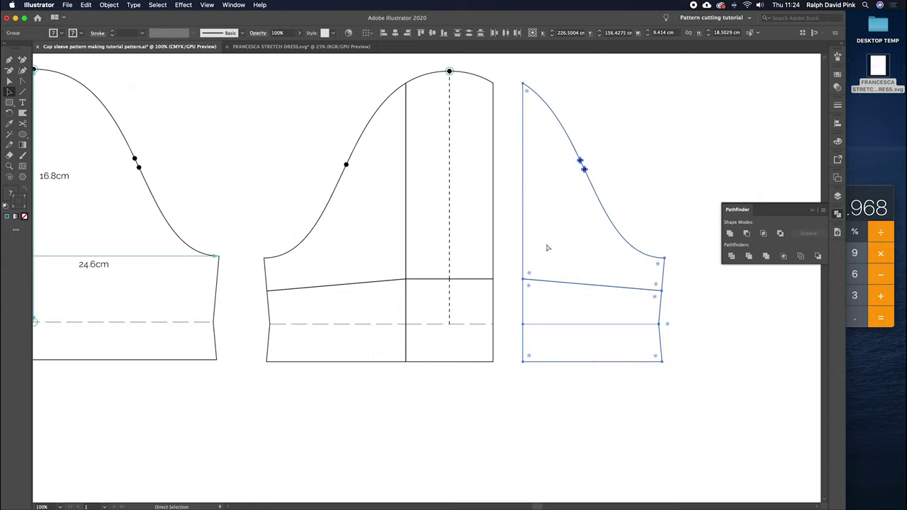
key("super+z")
key("super+shift+m")
key("BackSpace")
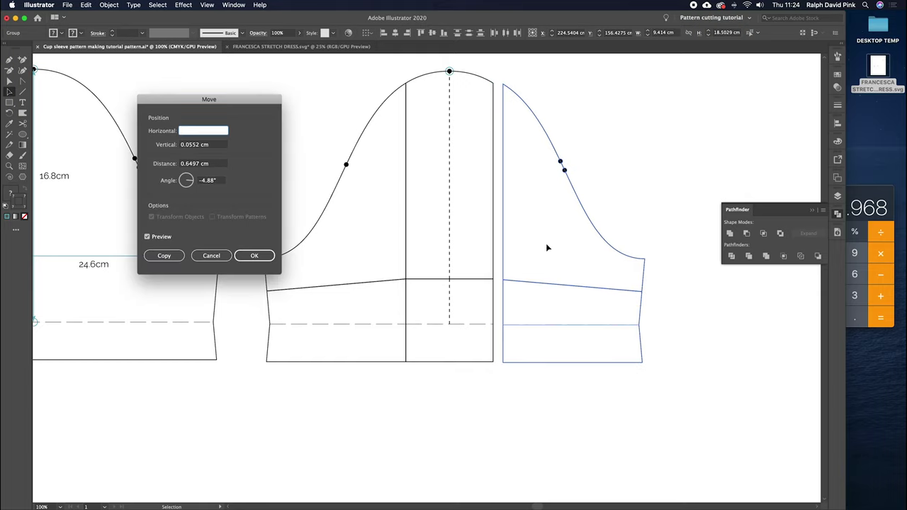
type("1.96")
key("Tab")
type("0")
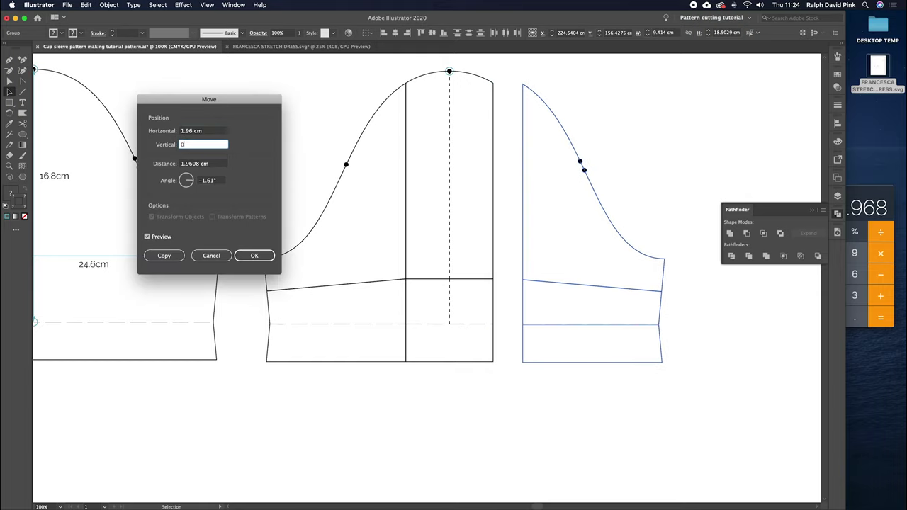
left_click(252, 255)
Step: Move the upper and lower left sleeve sections together -1.96 cm horizontally and 0 cm vertically
left_click_drag(299, 195, 348, 269)
left_click_drag(629, 389, 422, 84)
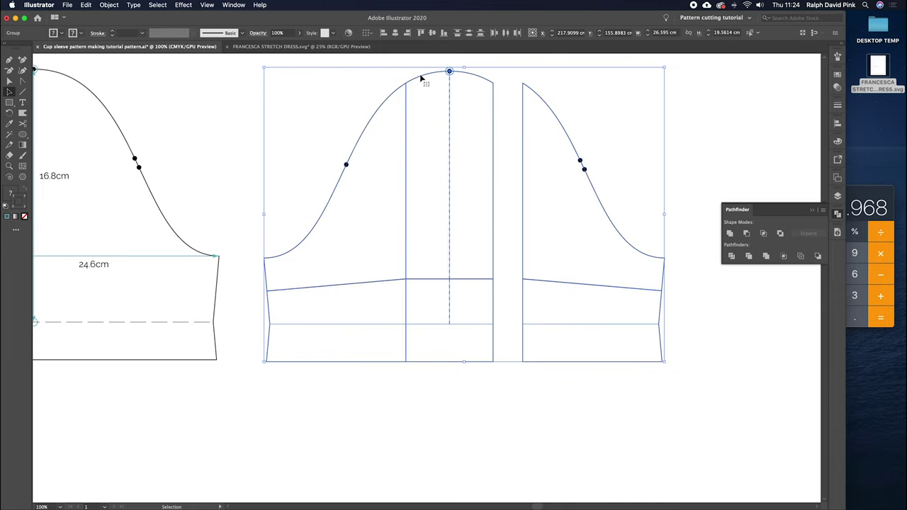
left_click_drag(375, 119, 486, 120)
key("space")
left_click_drag(531, 192, 382, 205)
left_click(289, 159)
left_click_drag(250, 135, 338, 374)
key("Return")
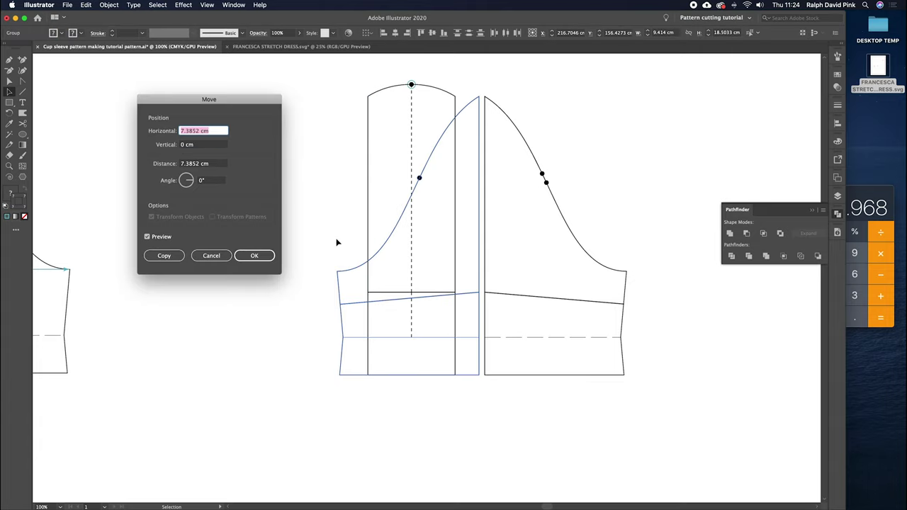
type("-1.96")
key("Tab")
type("0")
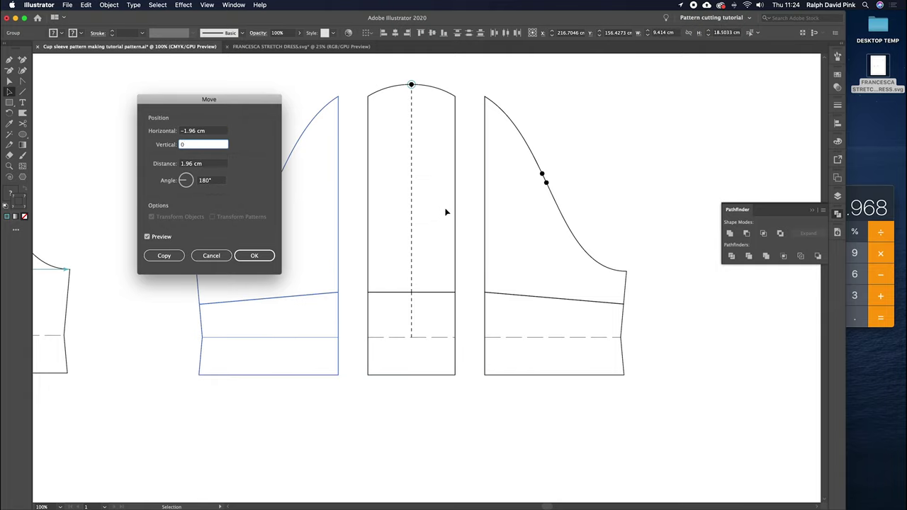
left_click(249, 253)
left_click(464, 264)
Step: Switch to Calculator and calculate 30 percent of the 16.8 cm sleeve height
left_click_drag(464, 264, 410, 314)
left_click(328, 206)
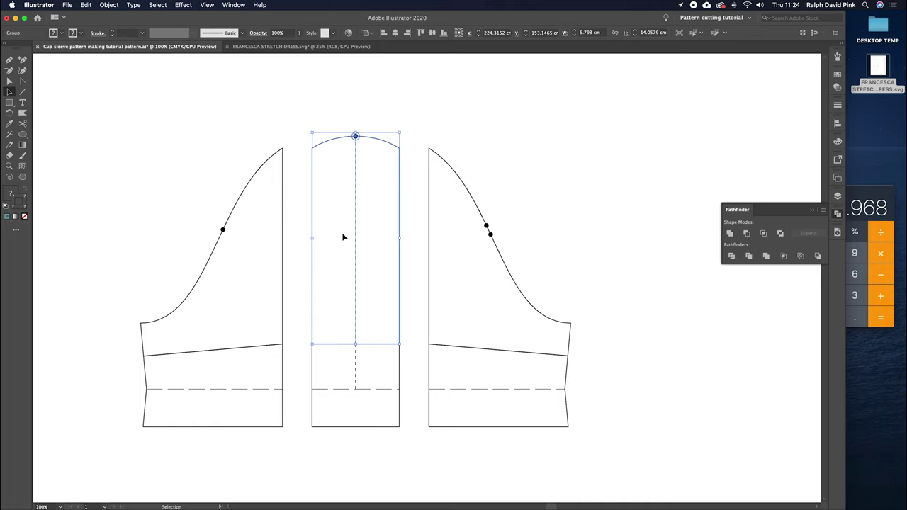
scroll(263, 304, "left", 10)
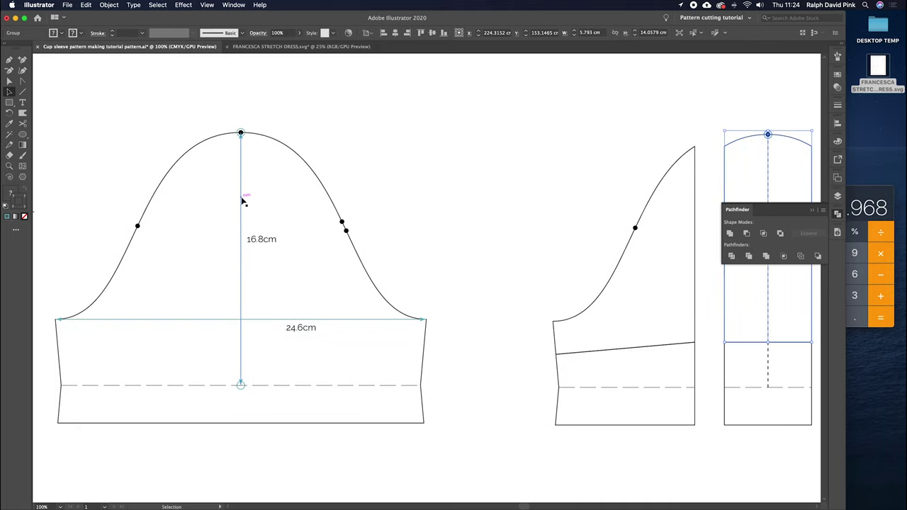
scroll(277, 217, "right", 2)
left_click(856, 198)
left_click(805, 232)
type("16.8")
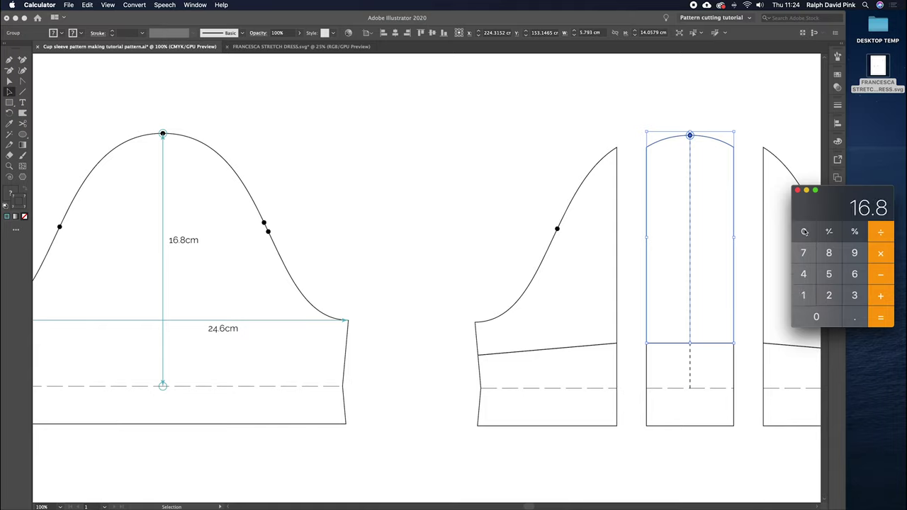
type("/100=*30=")
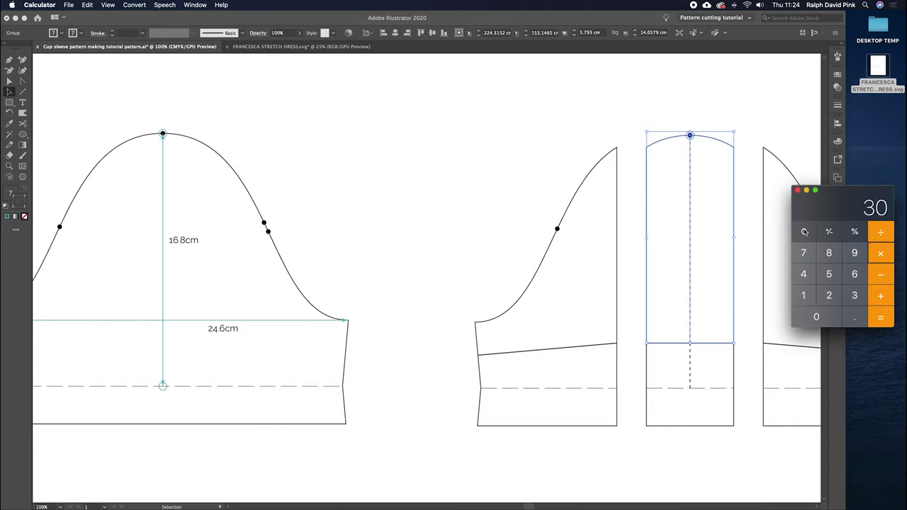
Step: Back in Illustrator, move the upper centre sleeve section 0 cm horizontally and -5.04 cm vertically
left_click(628, 219)
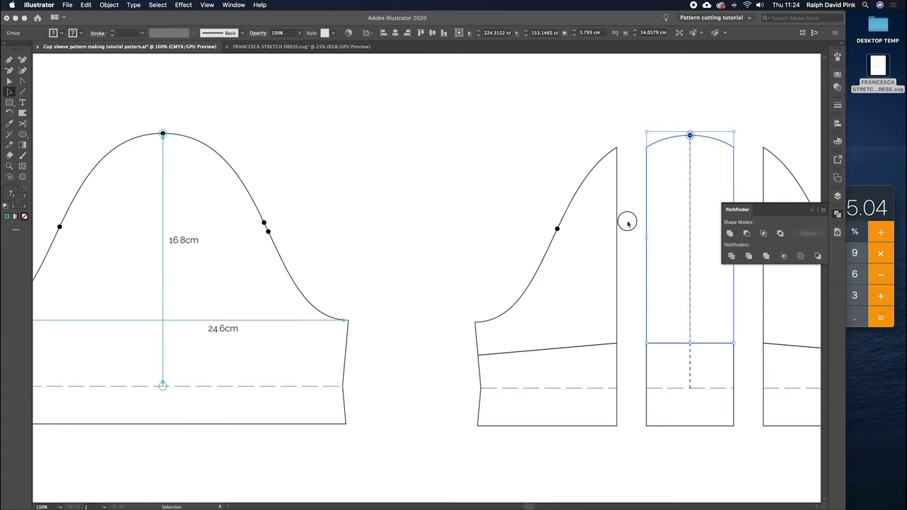
left_click_drag(628, 219, 437, 235)
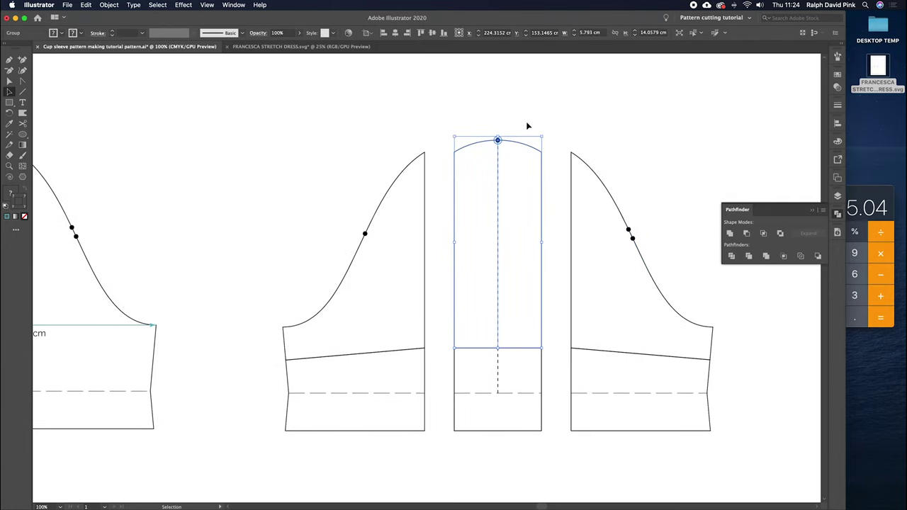
left_click(526, 121)
left_click(490, 187)
left_click(431, 121)
left_click(478, 186)
key("Return")
type("0")
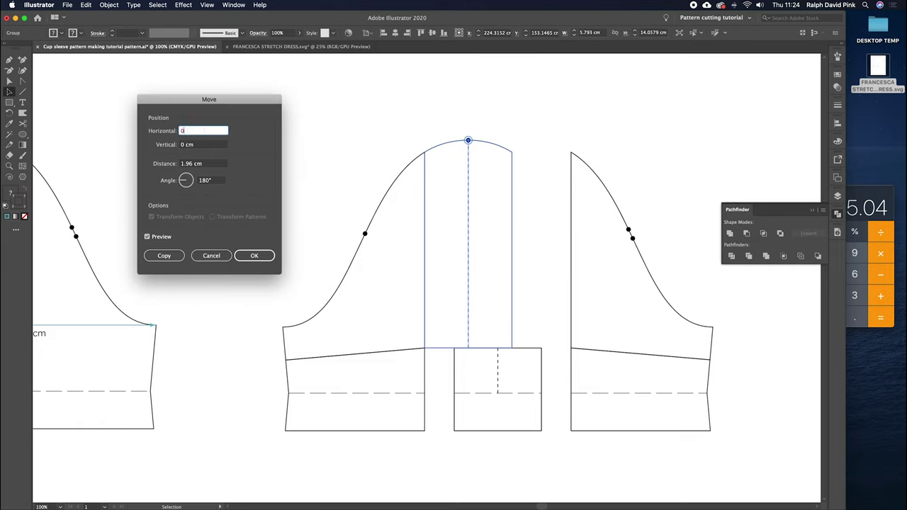
key("Tab")
type("-")
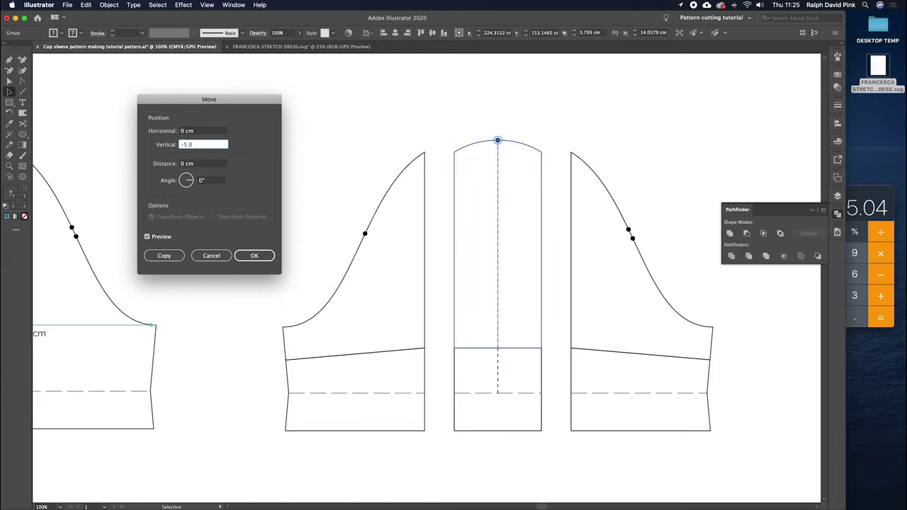
type("5.04")
left_click(259, 257)
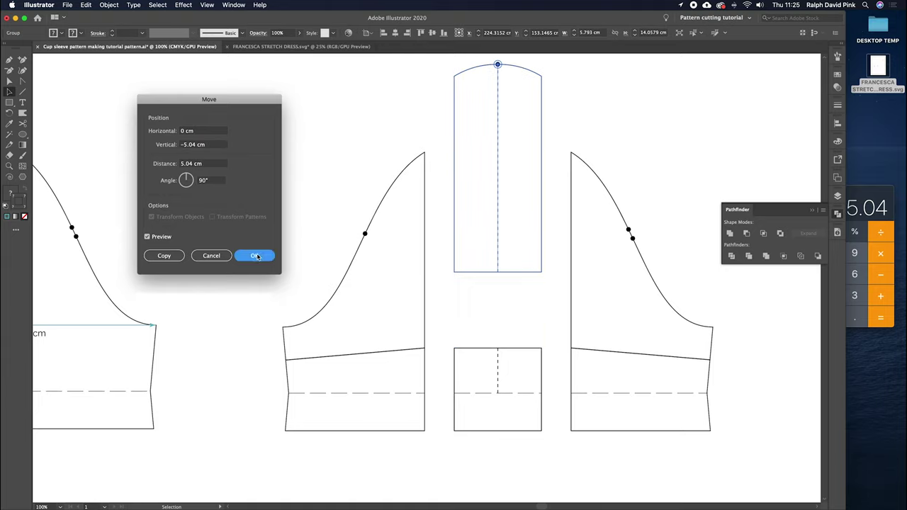
left_click(622, 136)
Step: Try rotating the upper right sleeve section about its lower outer corner, and undo the rotation
left_click_drag(612, 232, 565, 249)
key("super+minus")
left_click_drag(494, 314, 547, 282)
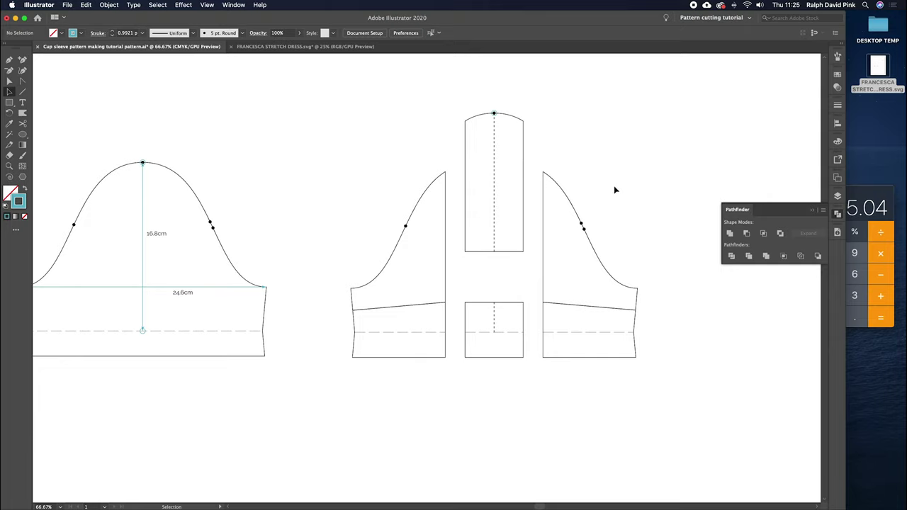
left_click(582, 224)
key("r")
left_click(636, 310)
left_click_drag(543, 302, 553, 275)
key("super+z")
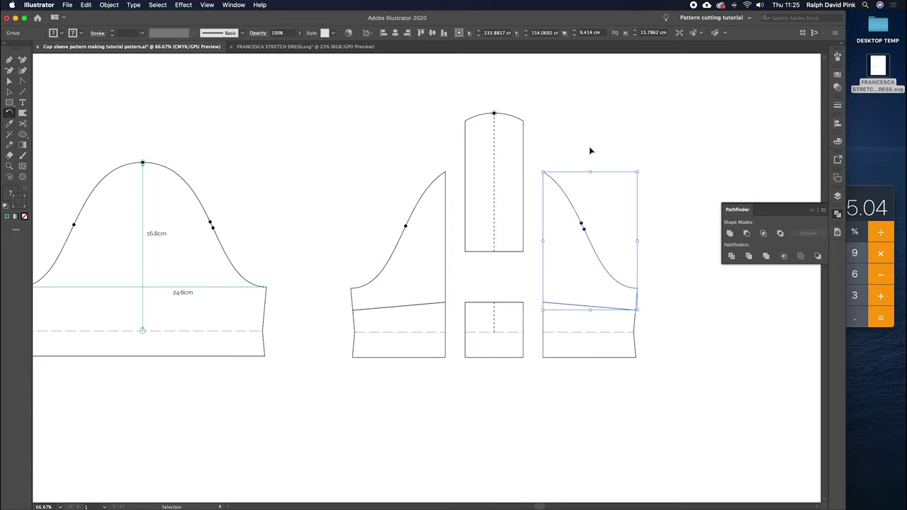
Step: Clear the selection and collapse the Pathfinder panel
key("v")
left_click(608, 192)
left_click(812, 209)
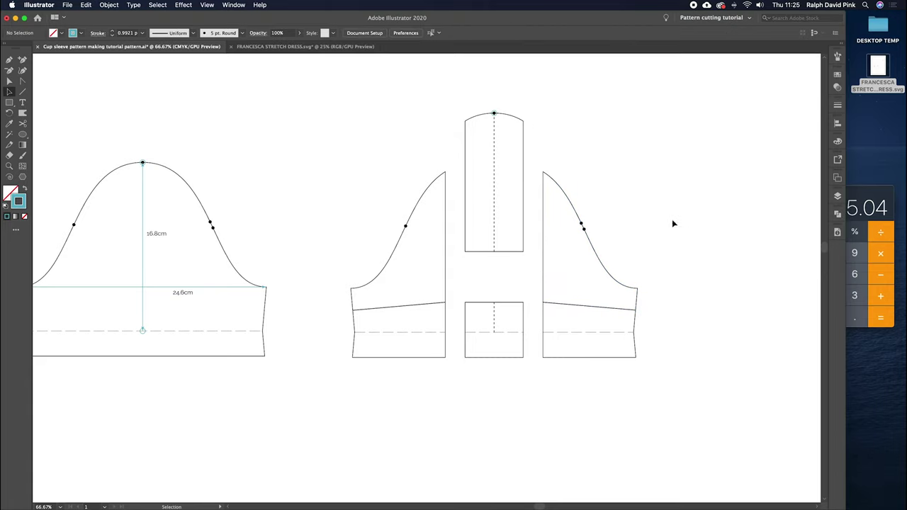
Step: Measure half the lower edge of the upper centre sleeve section, from the dashed centre line to the right corner
key("space")
left_click_drag(619, 221, 701, 230)
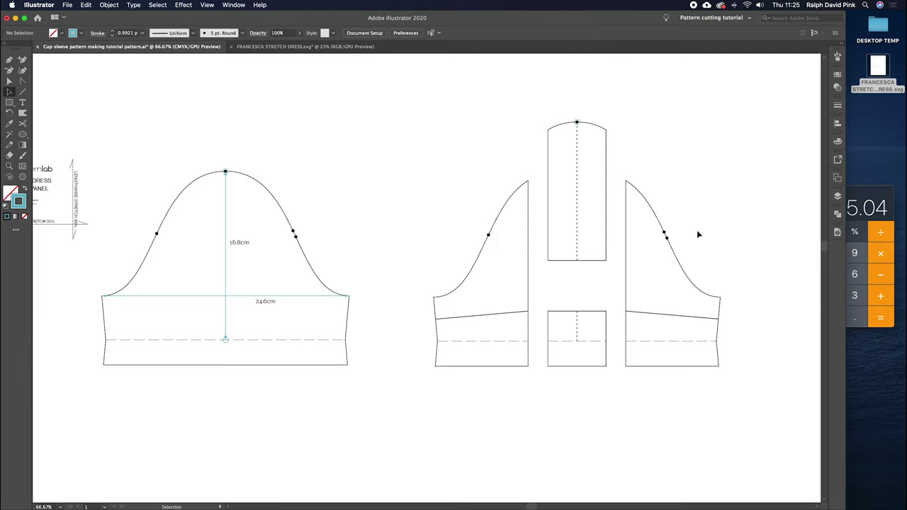
scroll(697, 229, "right", 5)
key("super+equal")
key("super+equal")
left_click_drag(490, 258, 387, 297)
left_click(23, 93)
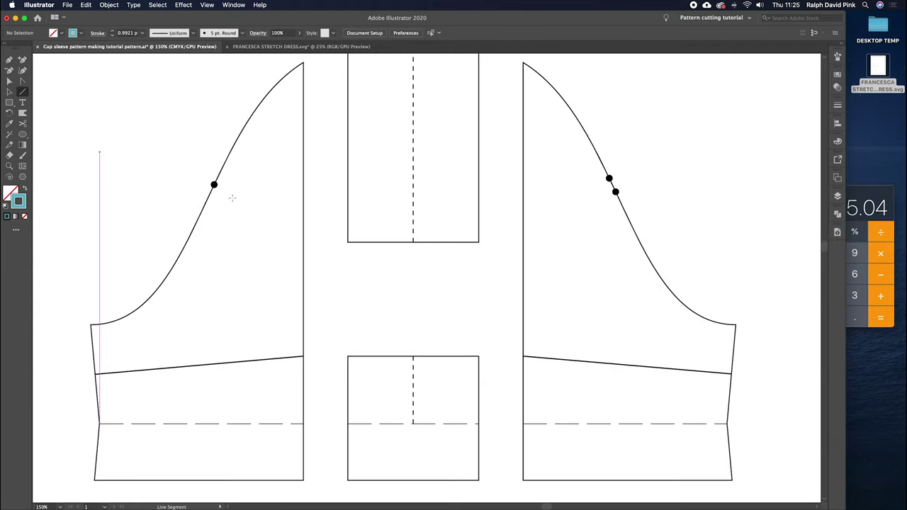
left_click_drag(414, 241, 478, 242)
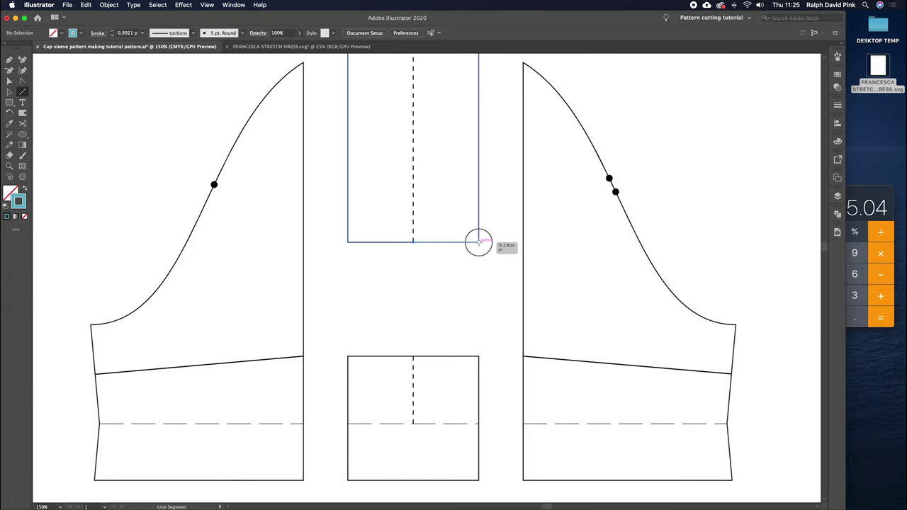
left_click_drag(479, 243, 479, 243)
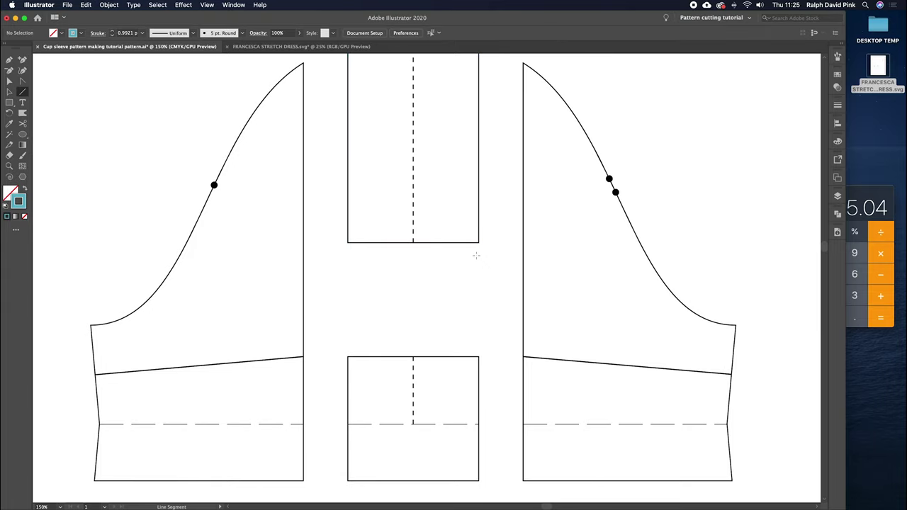
Step: Switch to Calculator and calculate 33 percent of the 2.9 cm half-width
left_click(858, 202)
left_click(804, 233)
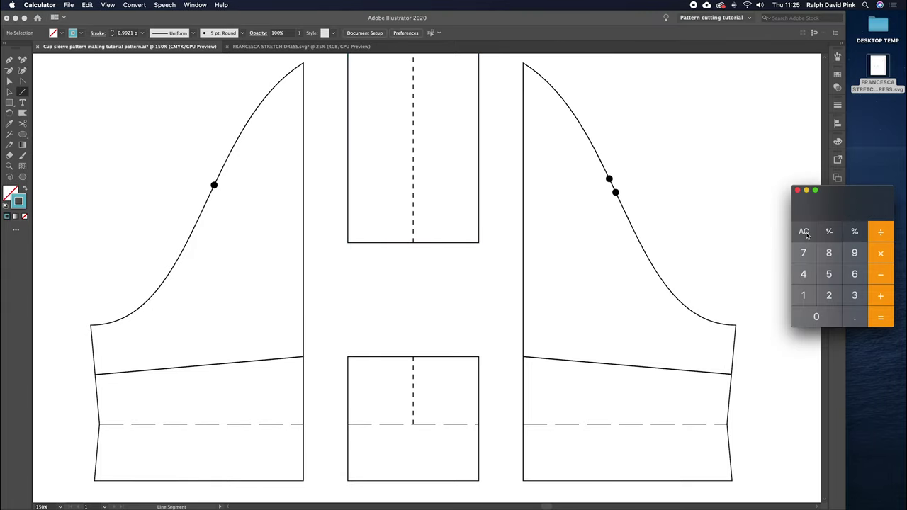
type("2.9/100")
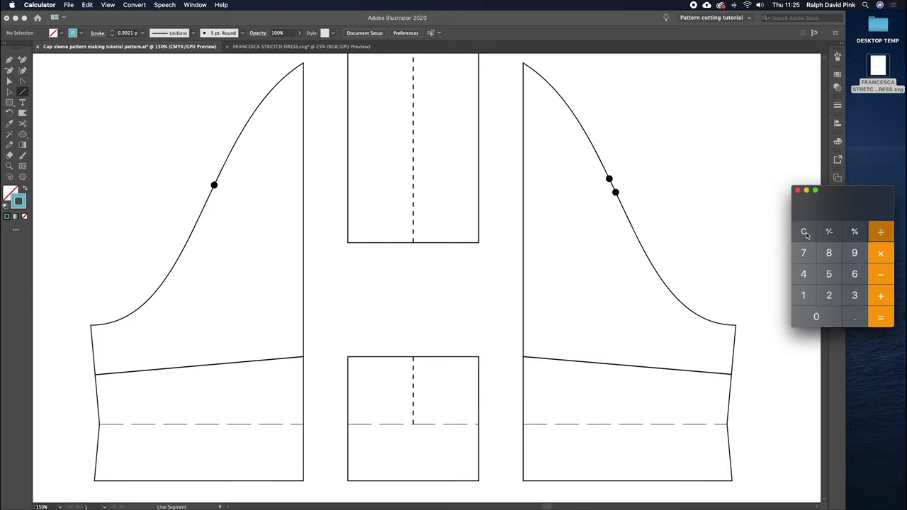
key("Return")
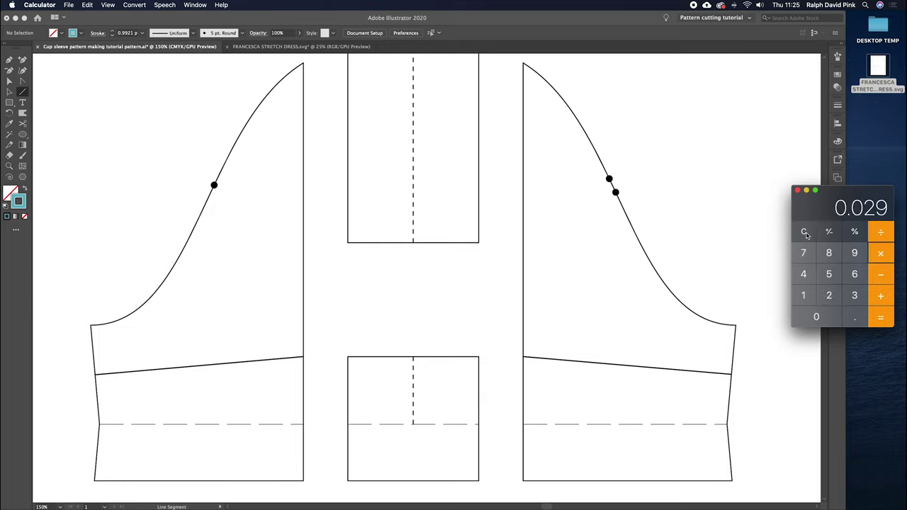
type("33")
key("Return")
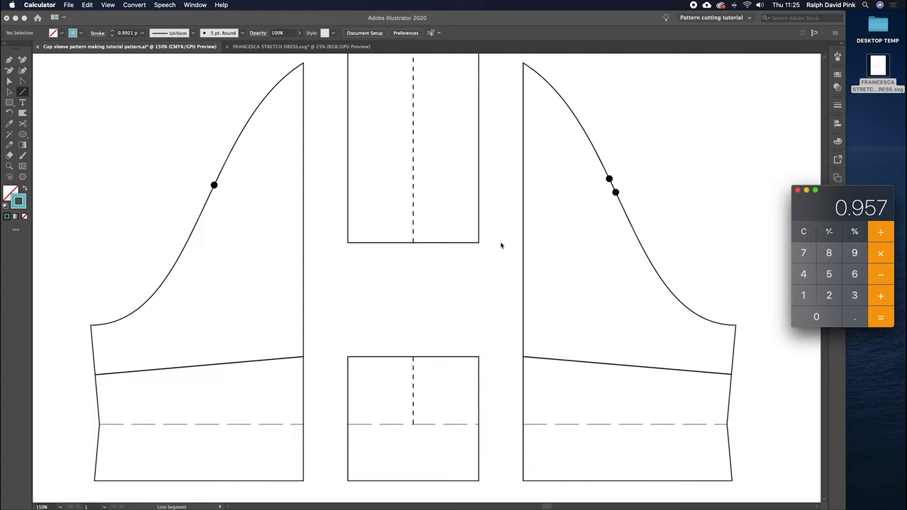
Step: Back in Illustrator, draw a marker circle about 0.46 cm wide and centre it on the lower end of the upper dashed centre line
left_click(9, 92)
left_click(9, 92)
left_click(22, 135)
left_click_drag(414, 243, 418, 248)
key("v")
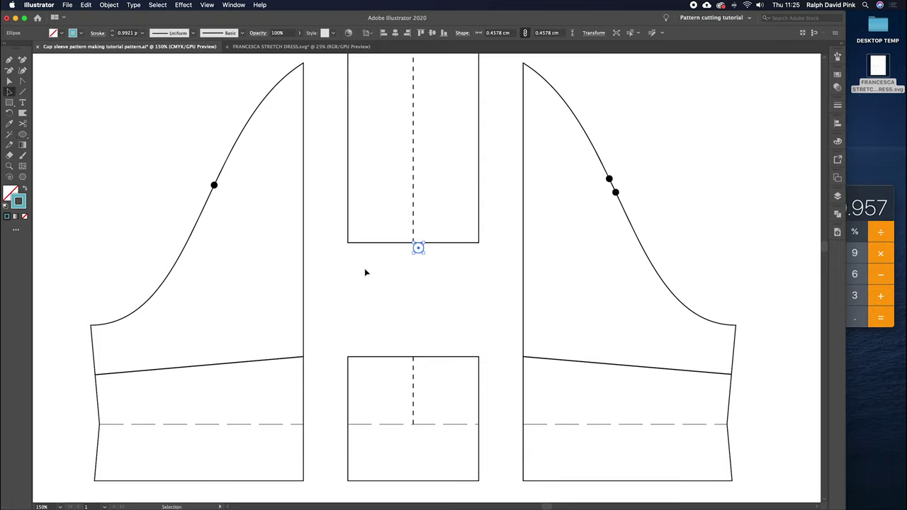
left_click_drag(418, 248, 413, 242)
key("Return")
type("0.")
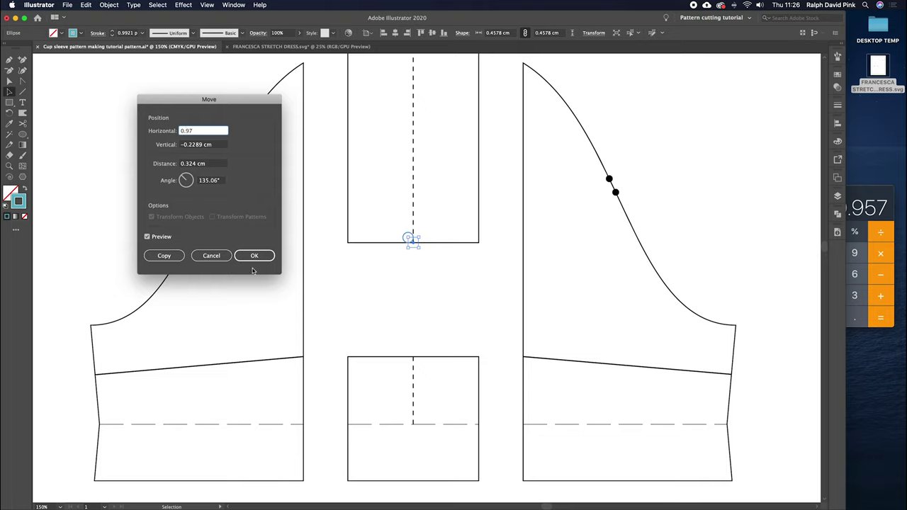
type("97")
key("Return")
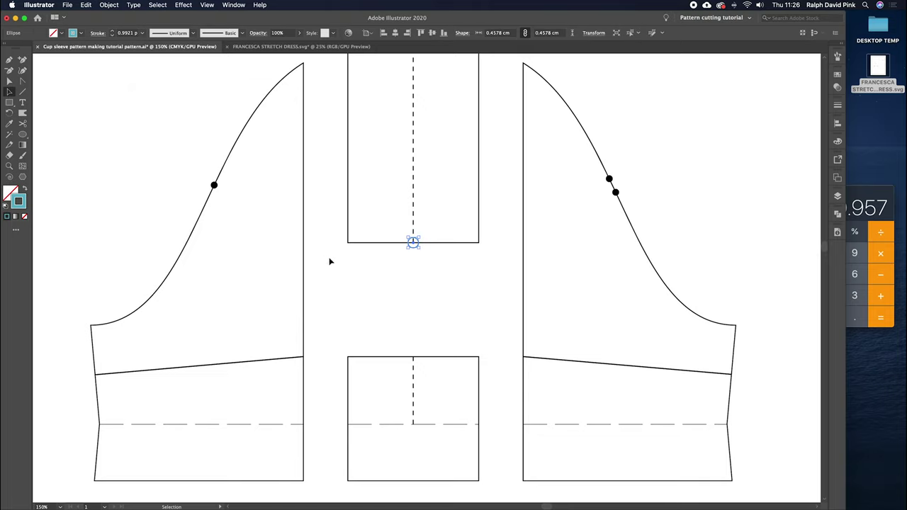
Step: Place a copy of the marker circle 0.97 cm horizontally and 0 cm vertically from the original
key("Return")
type("0.")
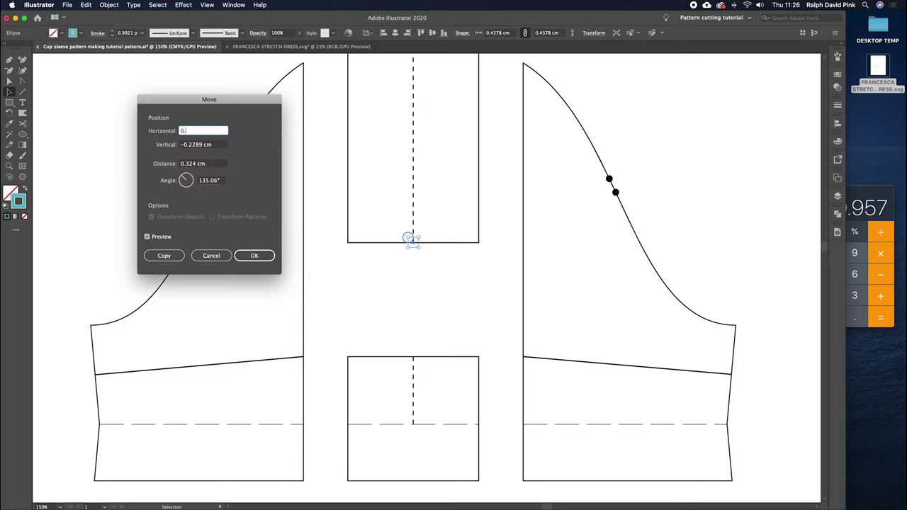
type("97")
key("Tab")
type("0")
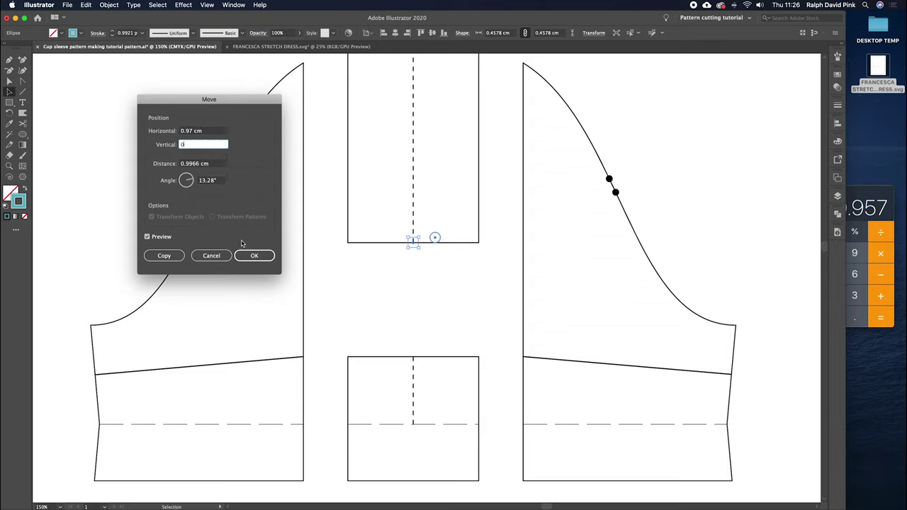
left_click(163, 255)
Step: Move the original marker circle -0.97 cm horizontally along the section's lower edge and clear the selection
left_click(459, 291)
key("Return")
type("-0")
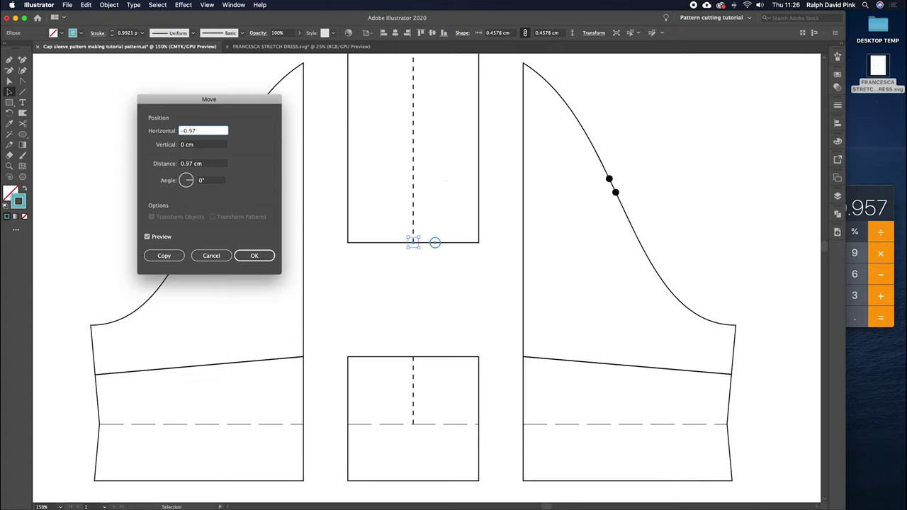
type(".97")
left_click(255, 257)
left_click(466, 286)
Step: Draw straight guide lines from each marker circle to the outer end of the slanted cut line on the same side
left_click_drag(465, 287, 423, 292)
left_click(22, 92)
mouse_move(391, 250)
left_mouse_down()
mouse_move(674, 367)
mouse_move(689, 383)
left_mouse_up()
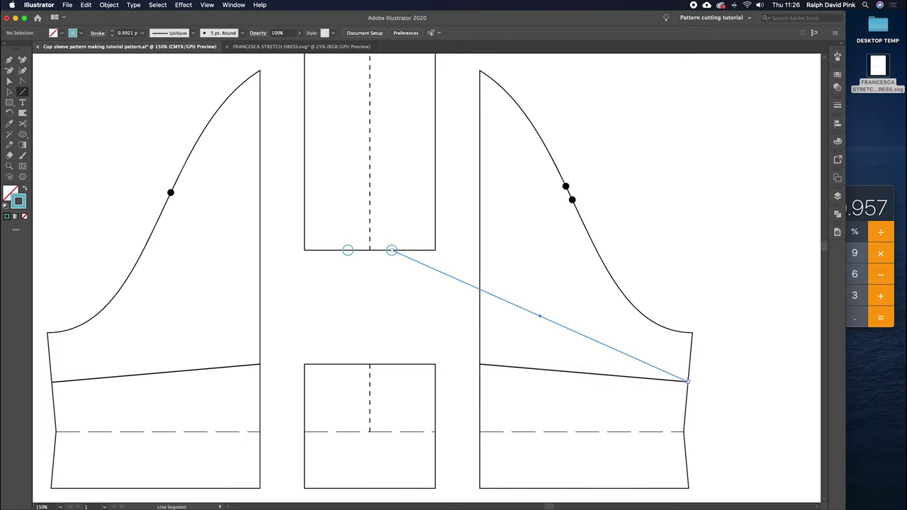
scroll(531, 319, "left", 4)
left_click_drag(453, 225, 157, 357)
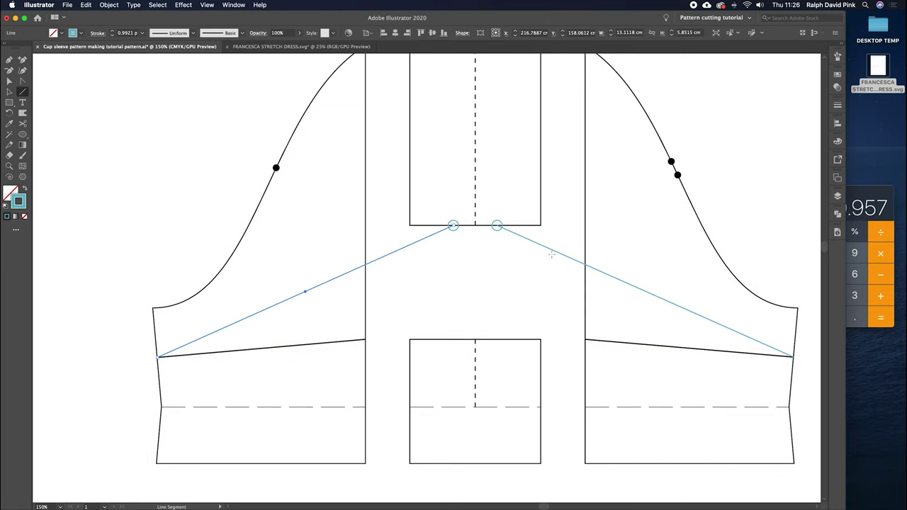
Step: Give both guide lines the dashed stroke style of the centre line in teal, and clear the selection
key("i")
left_click(477, 188)
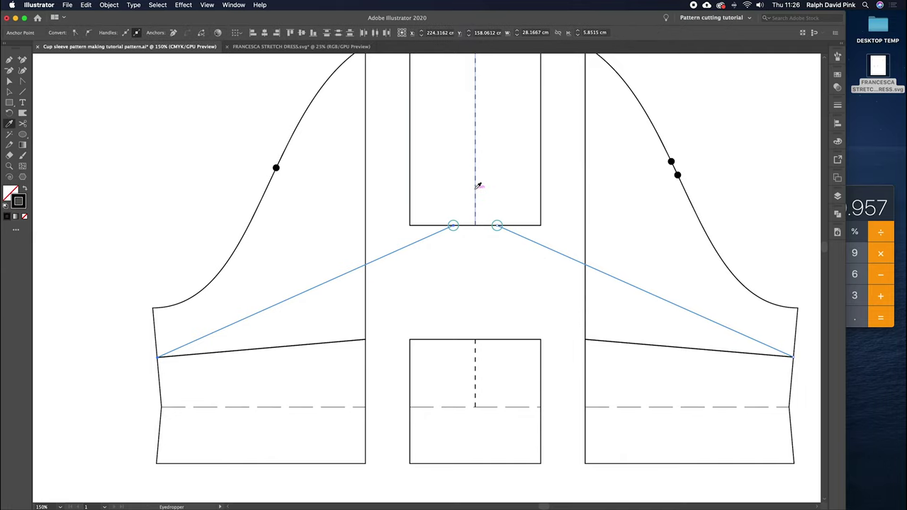
key("v")
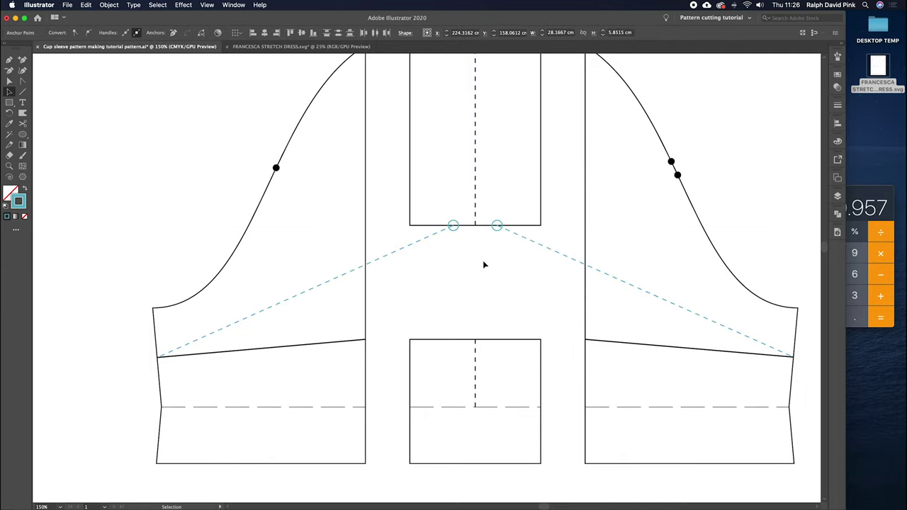
left_click(484, 264)
Step: Rotate the upper right sleeve section about its lower outer corner until its lower edge lies on the dashed guide line
key("super+minus")
left_click_drag(545, 302, 524, 302)
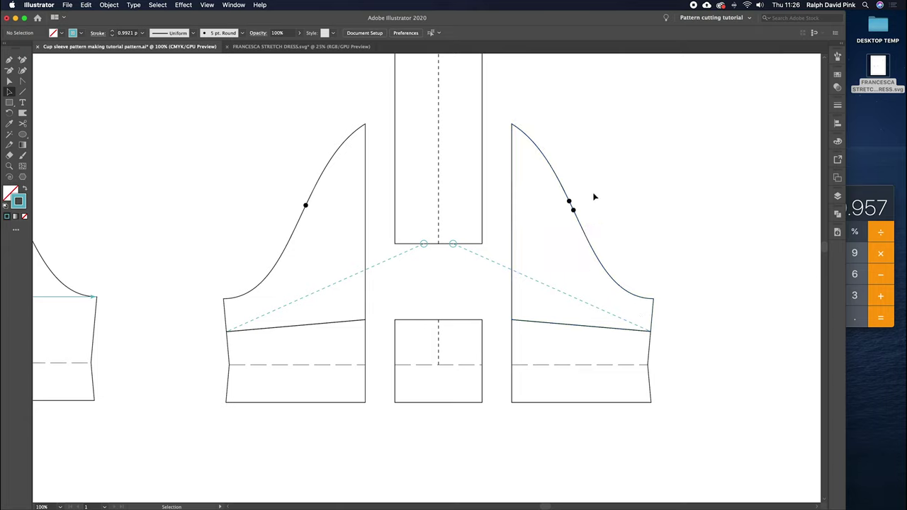
left_click_drag(587, 152, 551, 229)
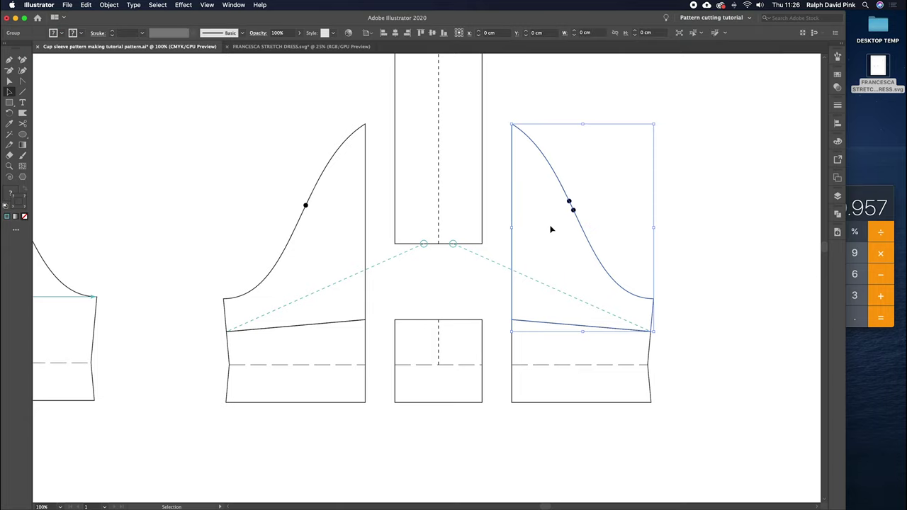
left_click(9, 113)
left_click_drag(512, 323, 535, 280)
key("v")
left_click(480, 298)
Step: Rotate the upper left sleeve section about its lower outer corner until its lower edge lies on the dashed guide line
scroll(480, 298, "left", 5)
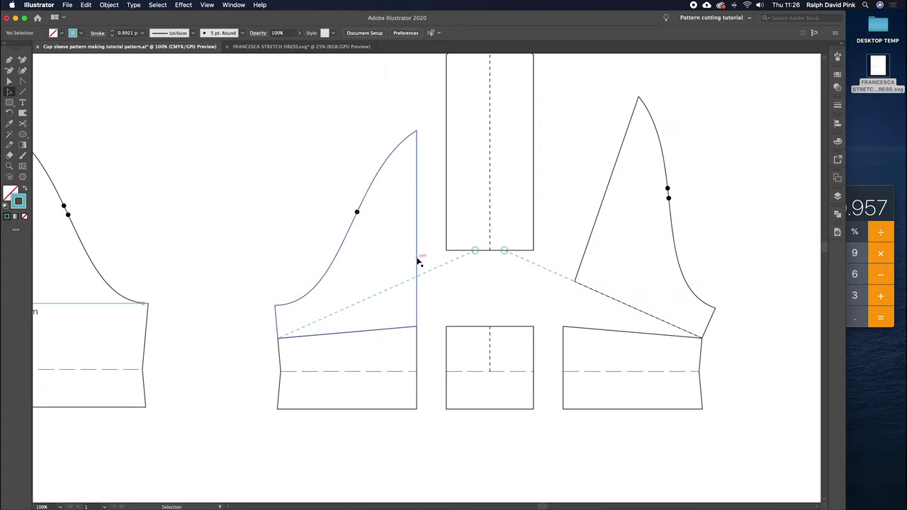
left_click_drag(237, 131, 395, 257)
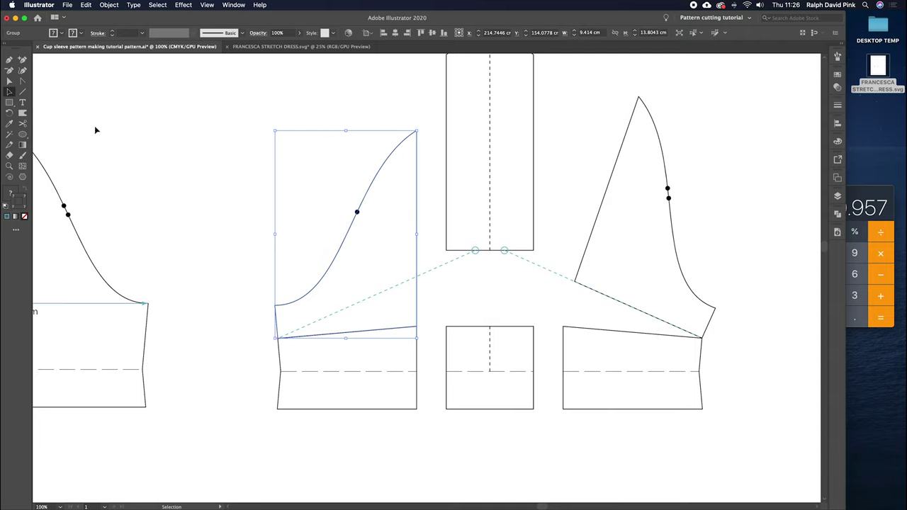
left_click(11, 115)
left_click(278, 338)
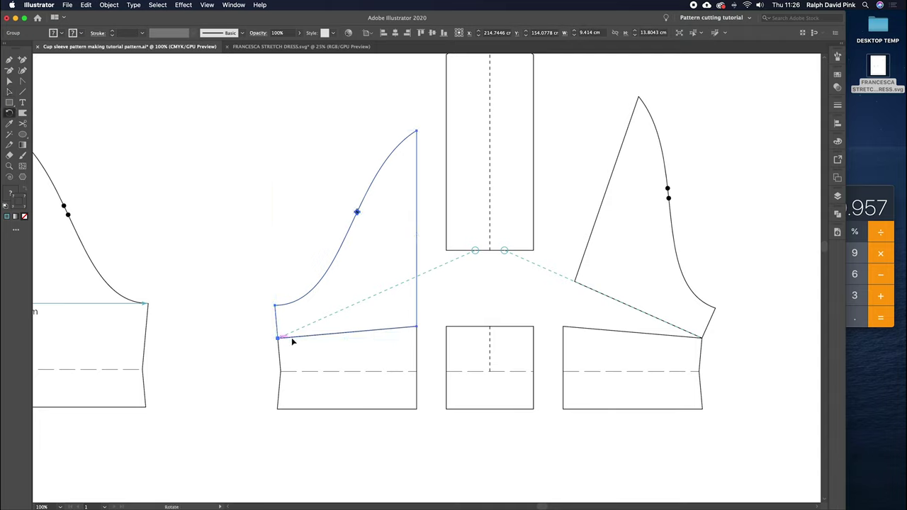
left_click_drag(415, 328, 409, 288)
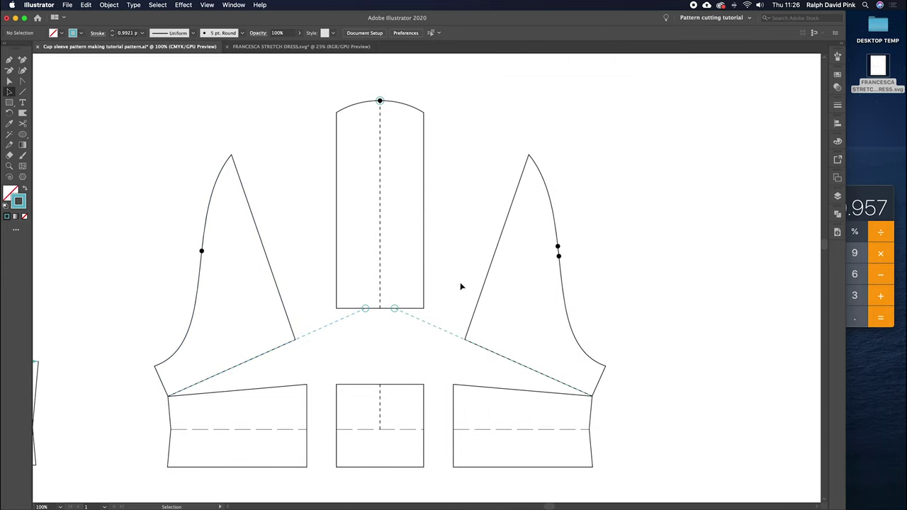
Step: Delete the two marker circles on the lower edge of the upper centre section
left_click(395, 307)
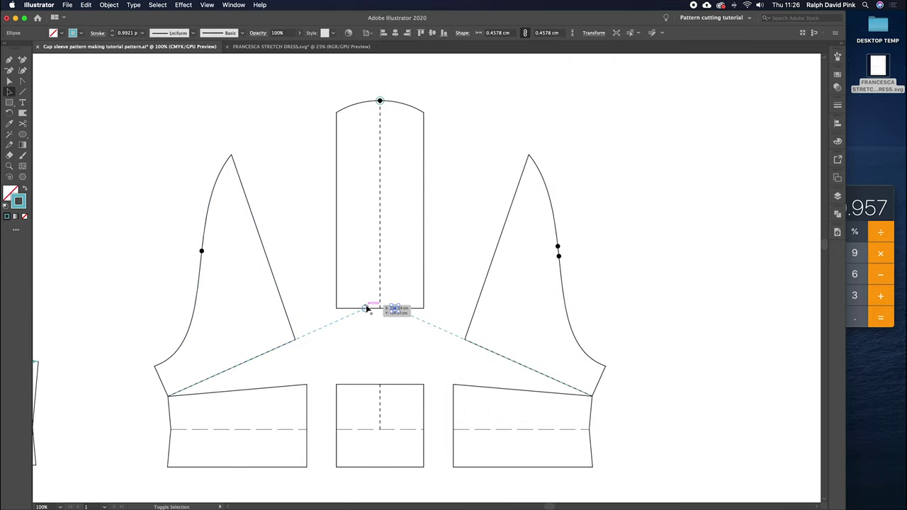
left_click(400, 288)
scroll(426, 252, "up", 2)
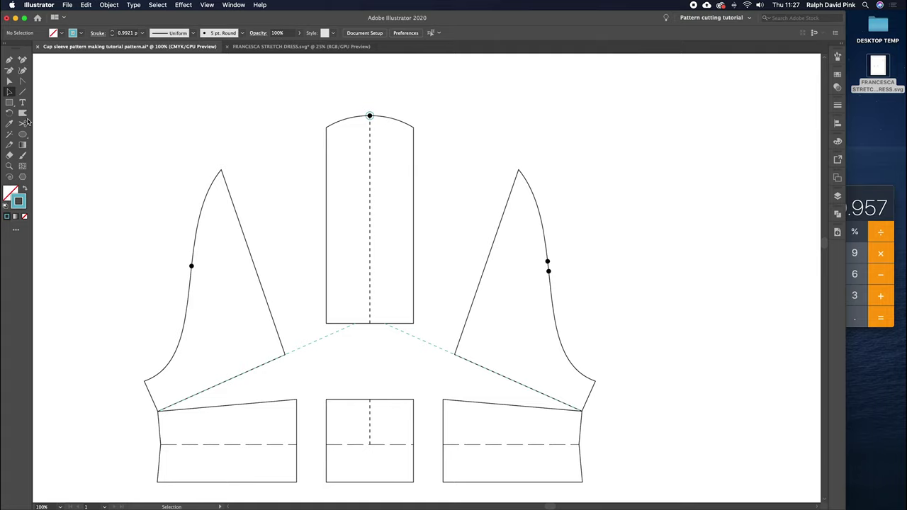
Step: Draw a straight line about 7.5 cm long from the centre section's upper right corner to the tip of the right section
left_click(22, 91)
left_click_drag(413, 127, 517, 170)
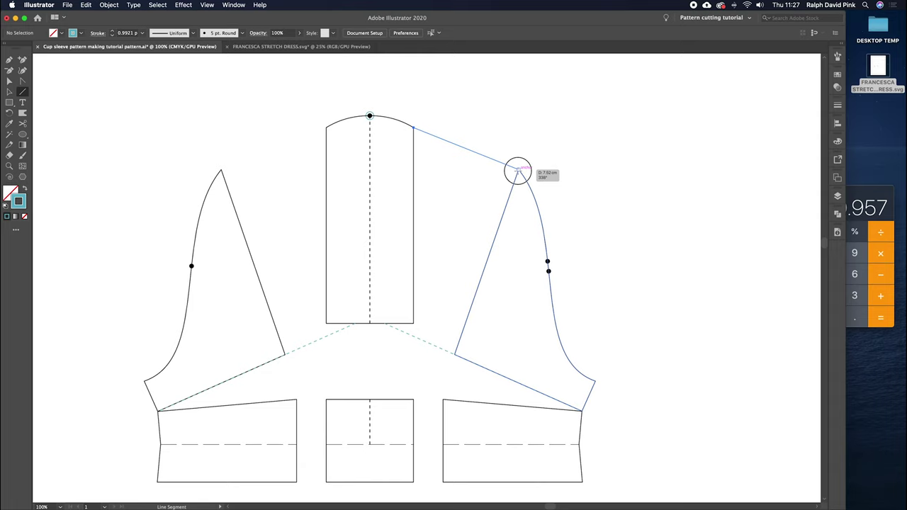
left_click_drag(518, 171, 518, 170)
Step: Switch to Calculator, calculate 82 percent of the 7.52 cm connecting line, and double the result
left_click(859, 224)
left_click(802, 236)
type("7.52/100")
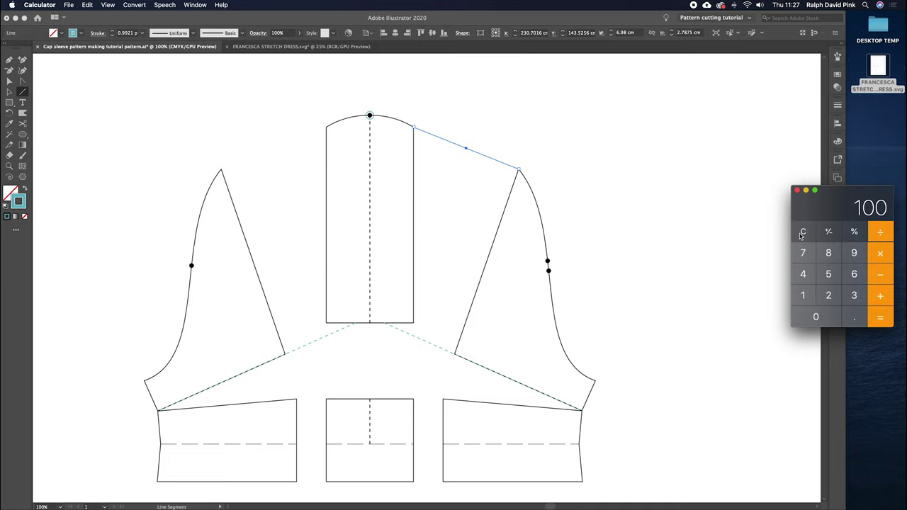
type("*82")
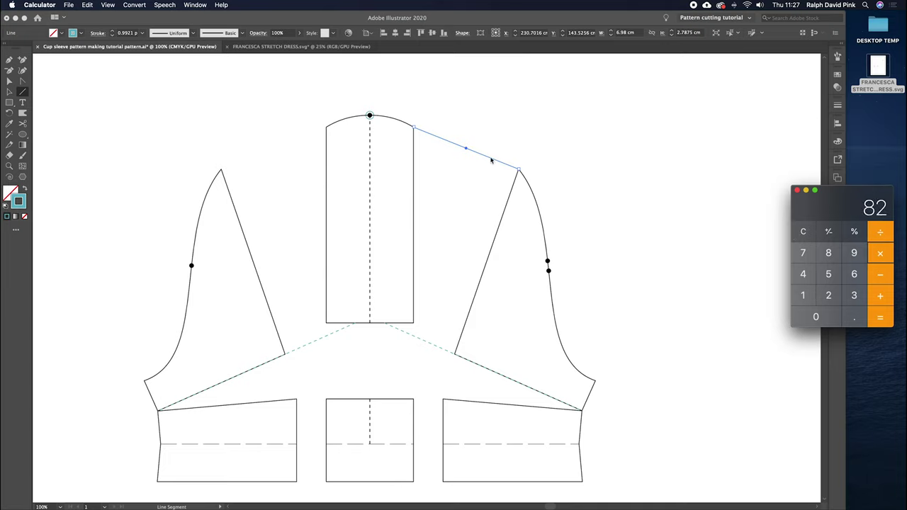
key("Return")
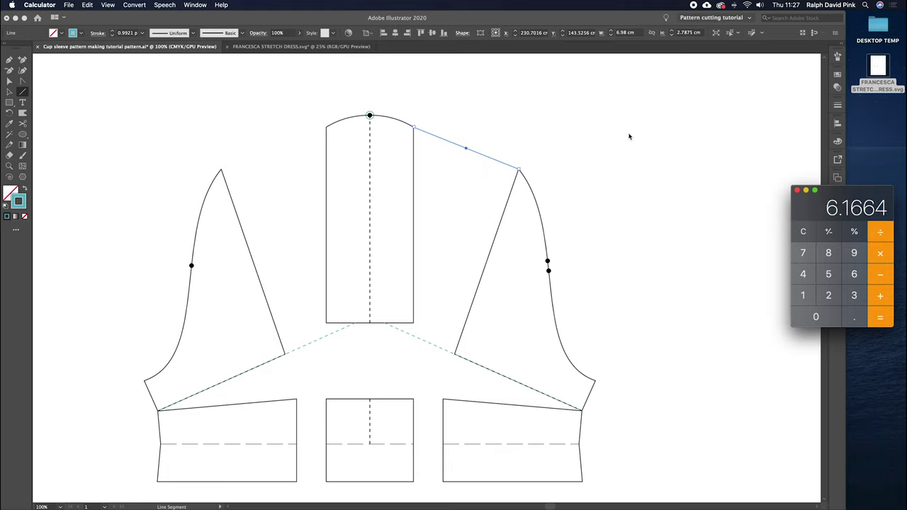
left_click(10, 84)
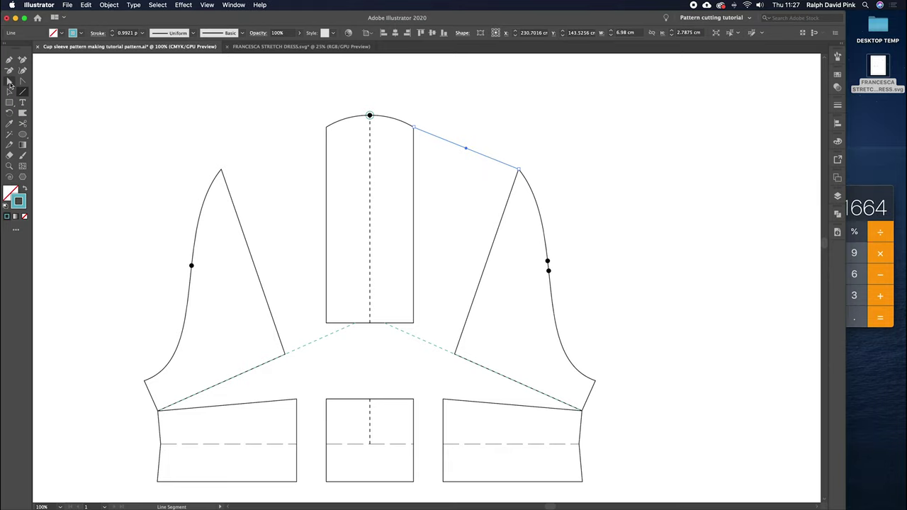
left_click(870, 195)
left_click(879, 259)
left_click(831, 293)
left_click(881, 319)
Step: Draw a circle 12.3 cm wide and 12.3 cm high beside the upper right sleeve section
left_click(567, 138)
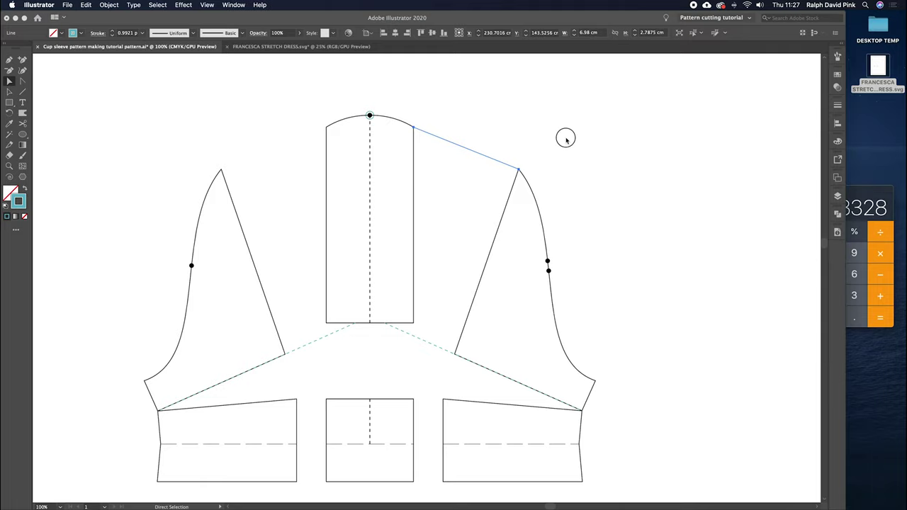
key("super+equal")
left_click_drag(560, 141, 461, 275)
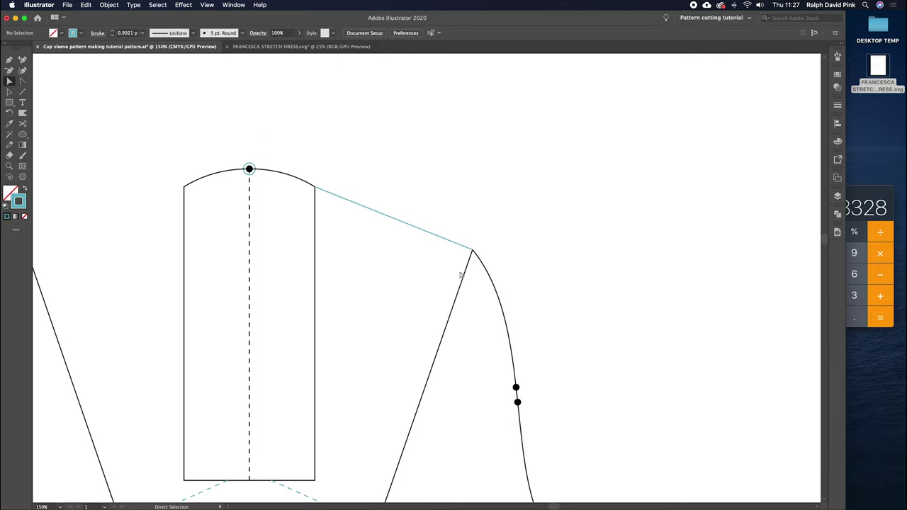
left_click(23, 134)
left_click(405, 106)
type("12.3")
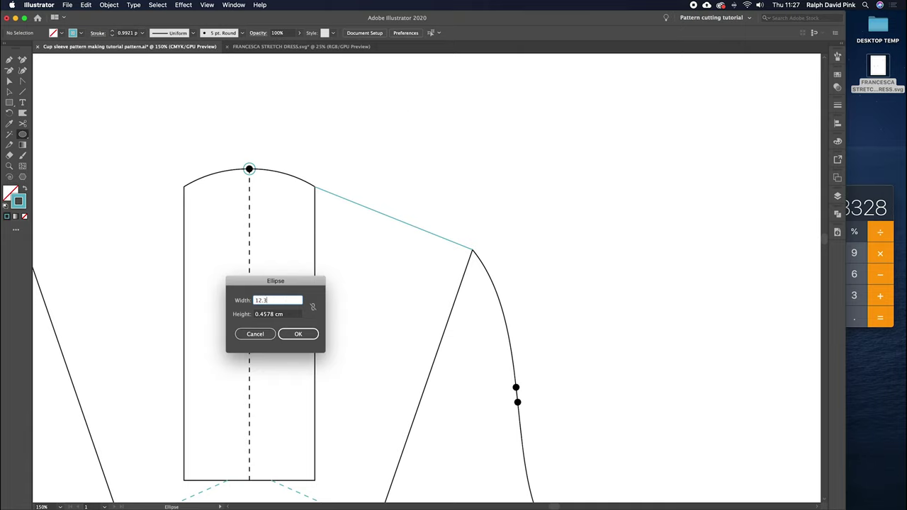
key("Tab")
type("12")
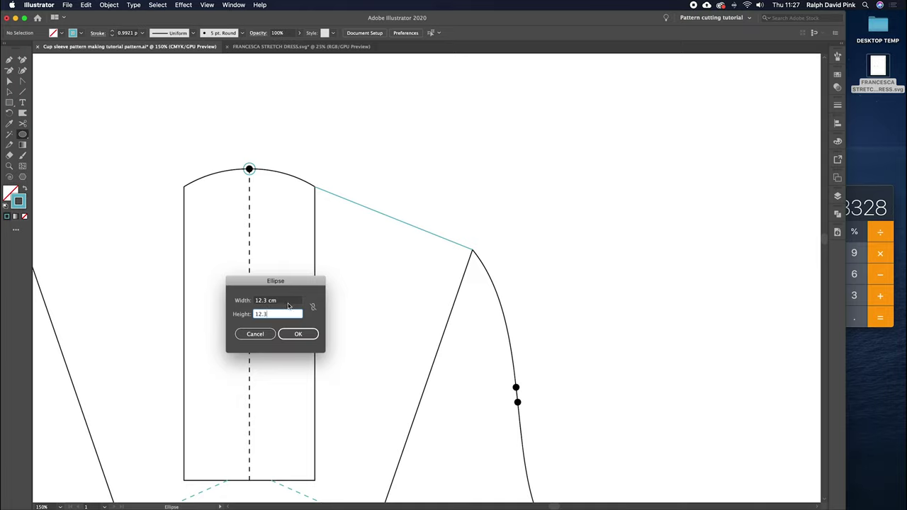
left_click(293, 337)
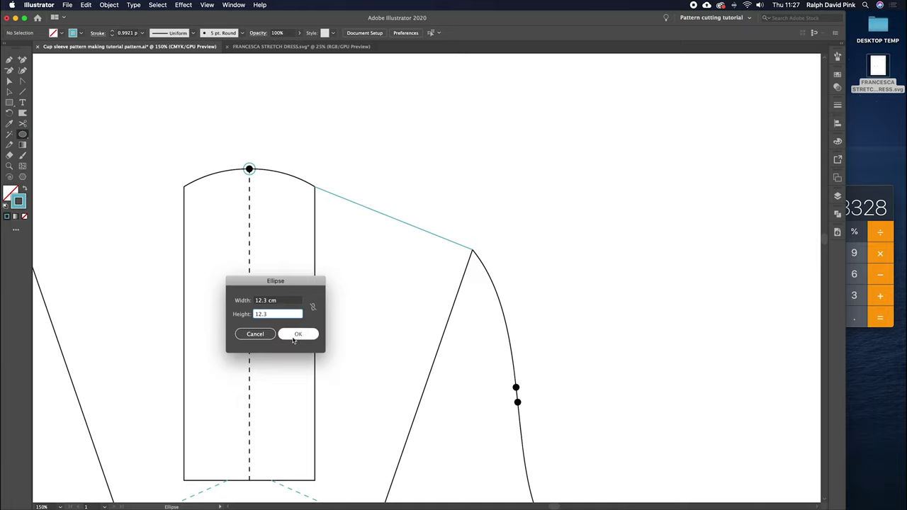
Step: Give the 12.3 cm circle the style of the dashed guide line and centre it on the tip of the right sleeve section
key("v")
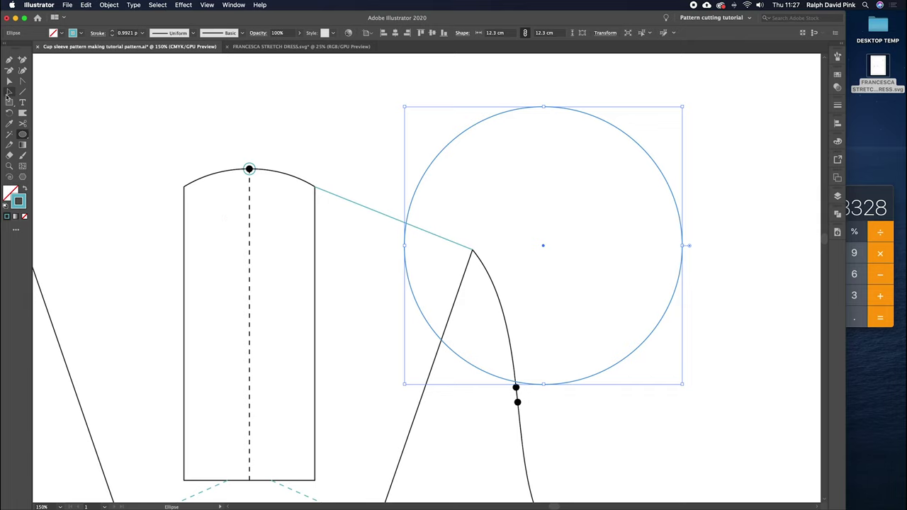
scroll(336, 276, "down", 3)
key("i")
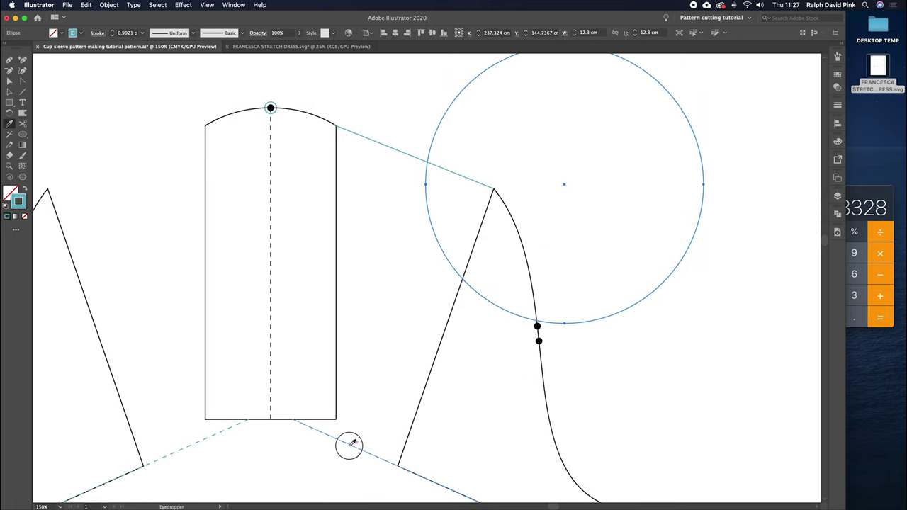
left_click_drag(393, 284, 371, 313)
key("v")
left_click(378, 143)
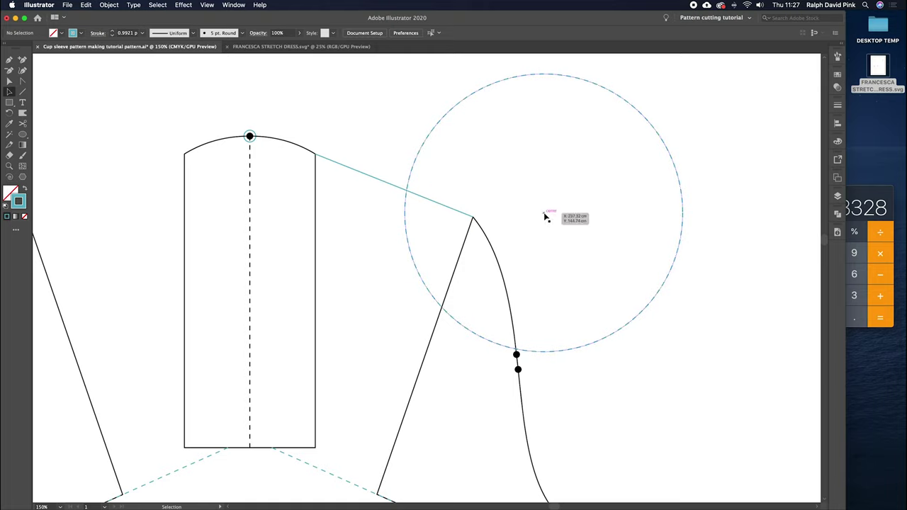
left_click_drag(546, 217, 474, 219)
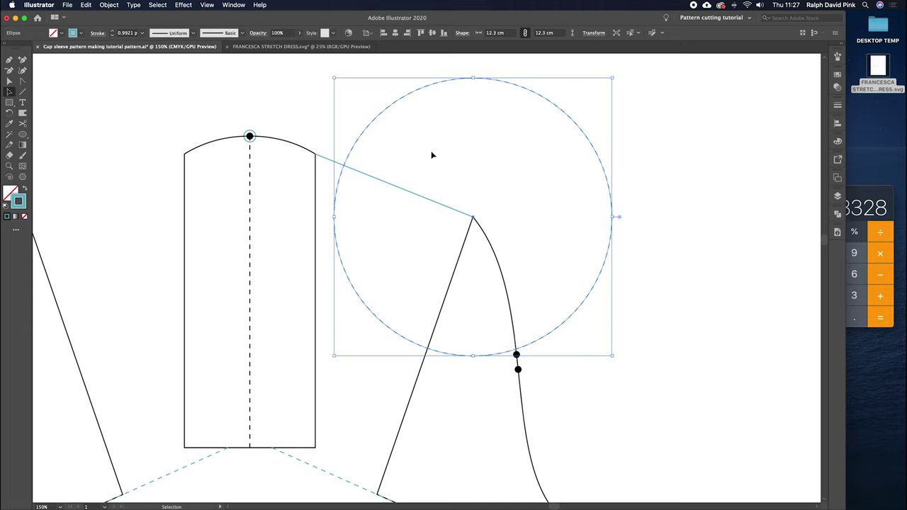
Step: Copy and paste the dashed circle, centring the copy on the upper right corner of the centre section
left_click(86, 5)
left_click(93, 47)
left_click(87, 6)
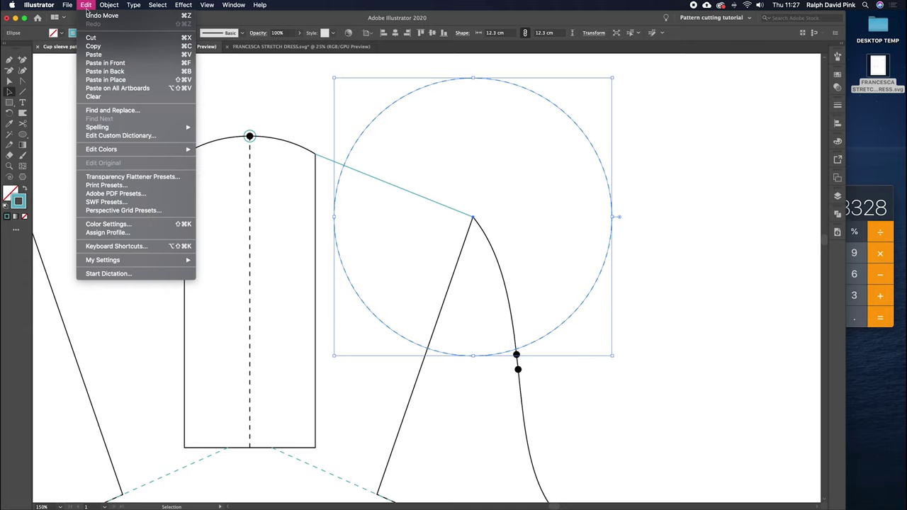
left_click(94, 54)
left_click_drag(428, 282, 315, 153)
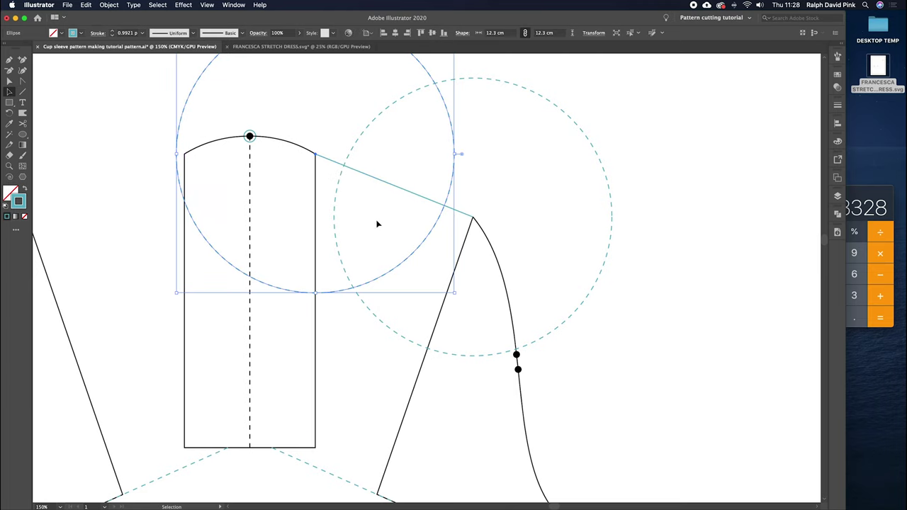
scroll(377, 224, "left", 3)
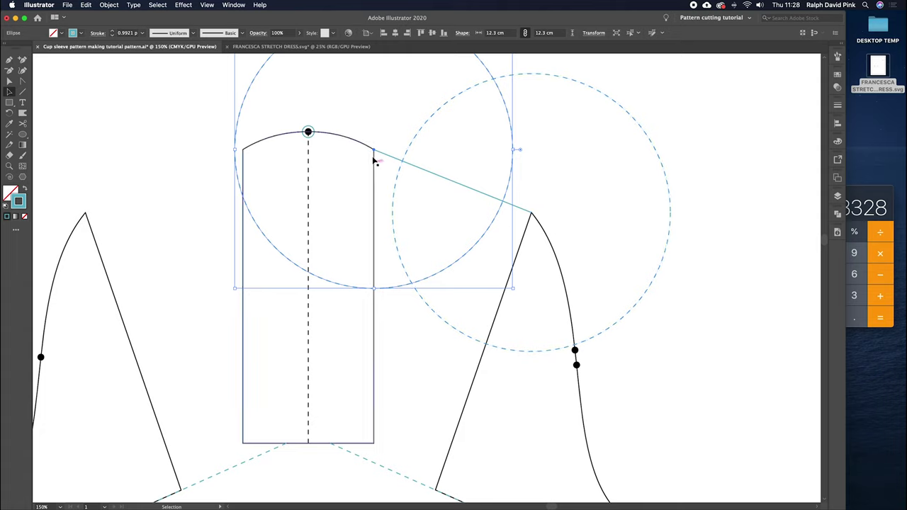
scroll(508, 179, "up", 2)
scroll(509, 178, "right", 2)
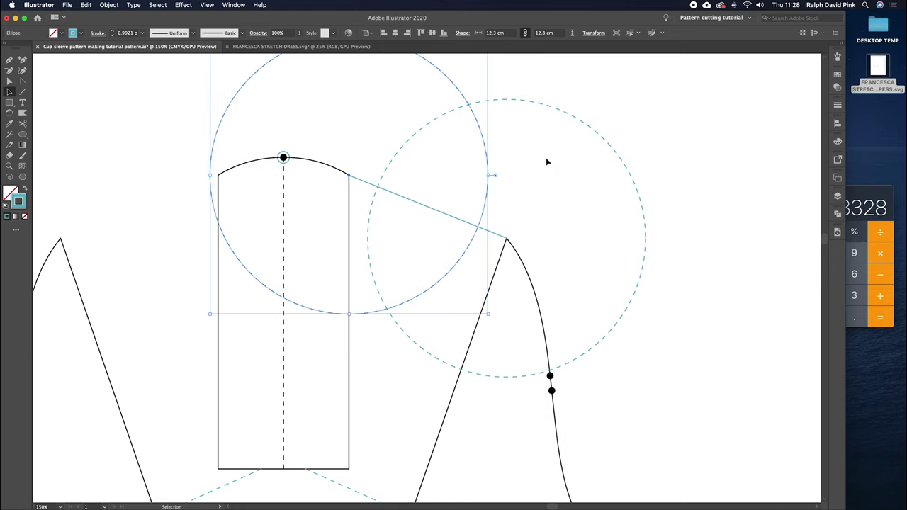
left_click(409, 186)
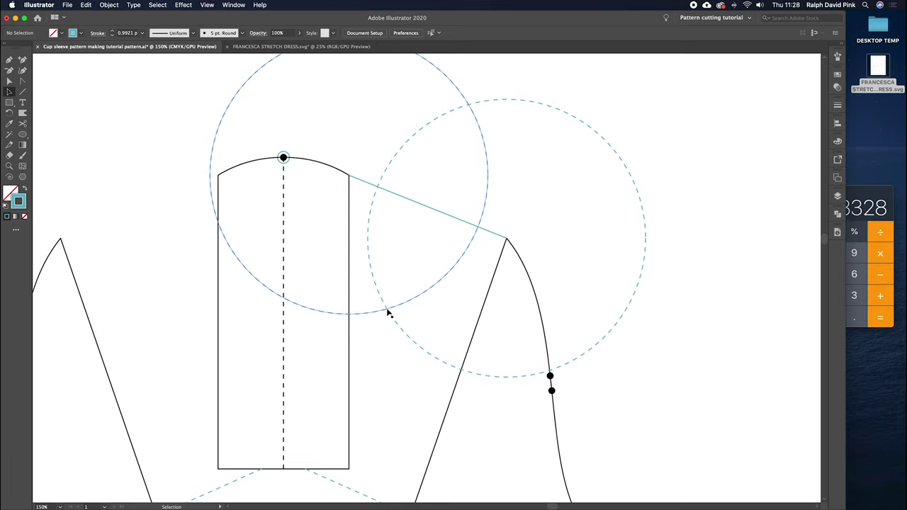
Step: Draw a straight line from the lower intersection of the two circles to the midpoint of the connecting line
scroll(388, 313, "down", 2)
scroll(388, 312, "left", 2)
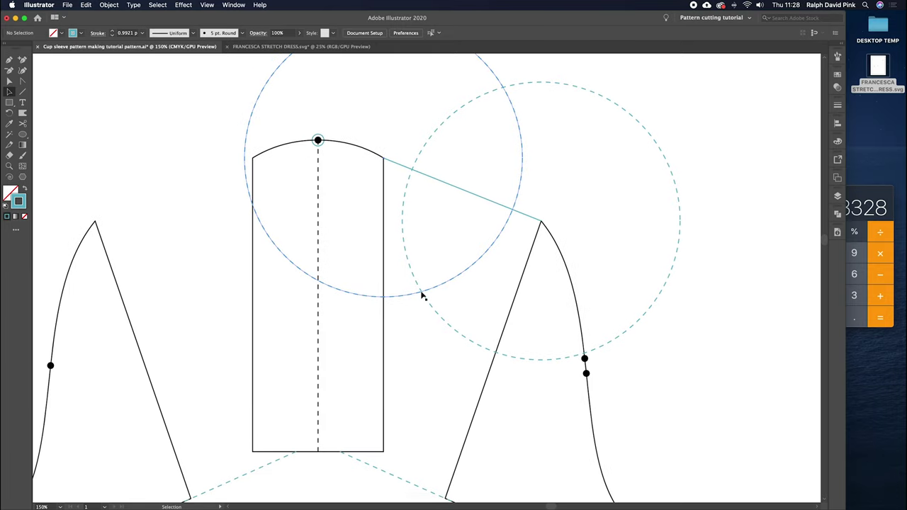
left_click(459, 189)
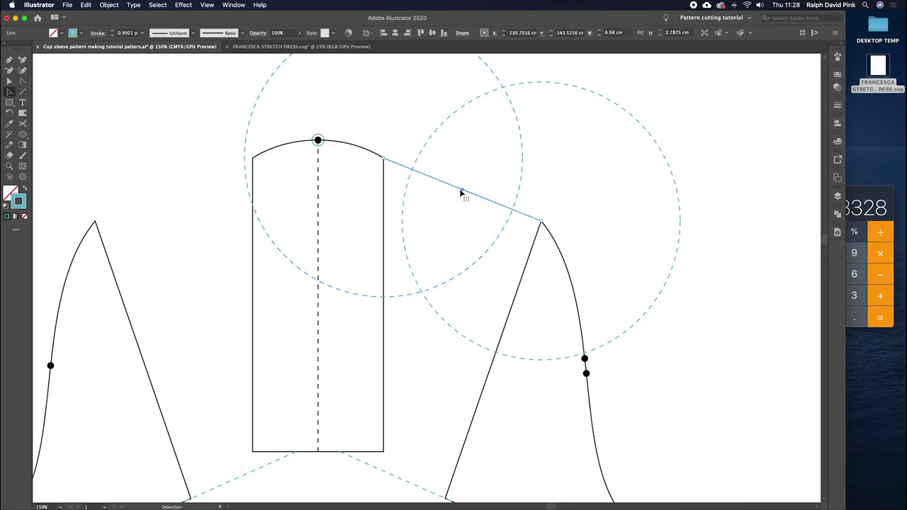
scroll(454, 202, "down", 3)
scroll(454, 202, "right", 3)
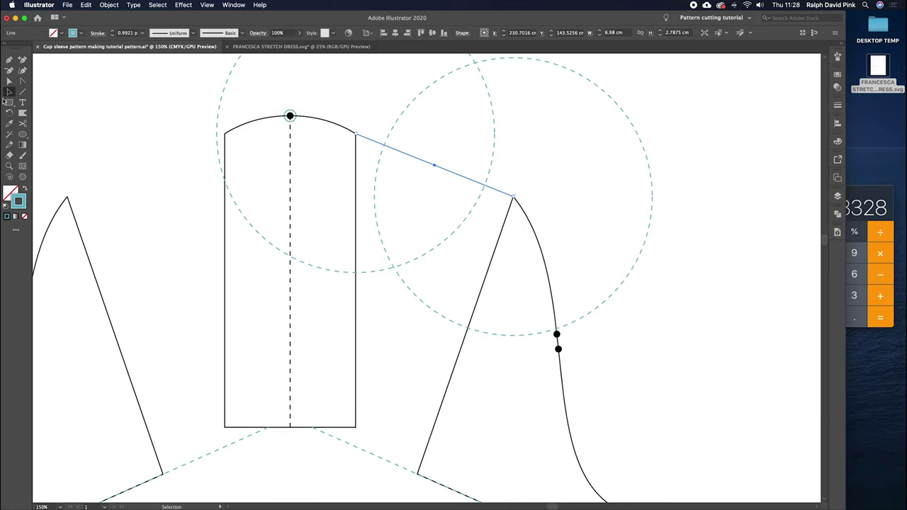
left_click(23, 92)
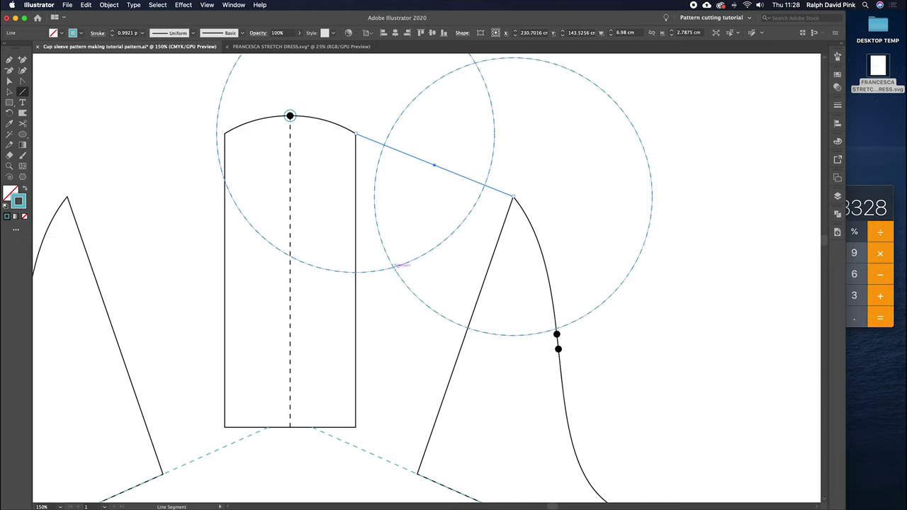
left_click_drag(394, 266, 434, 166)
left_click(7, 92)
left_click(447, 136)
key("super+minus")
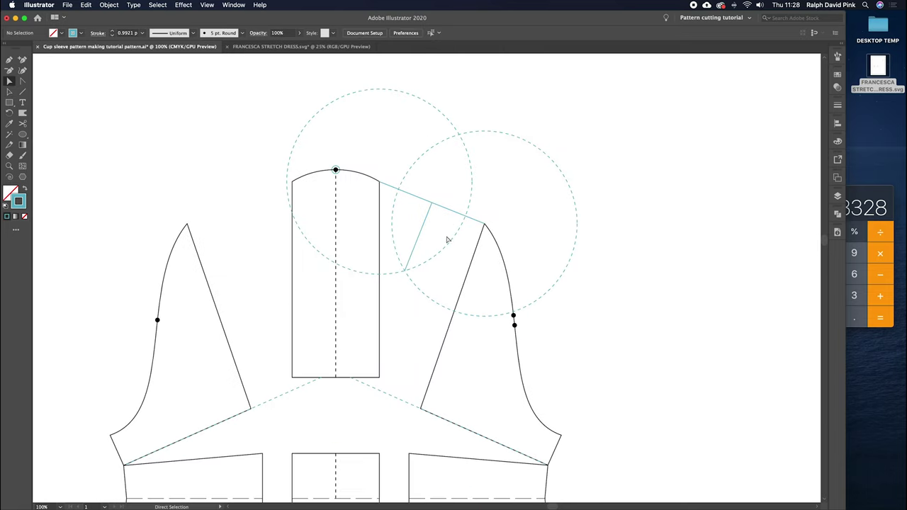
Step: Extend the line's lower end in the same direction until it meets the downward extension of the centre section's dashed centre line
scroll(448, 241, "down", 3)
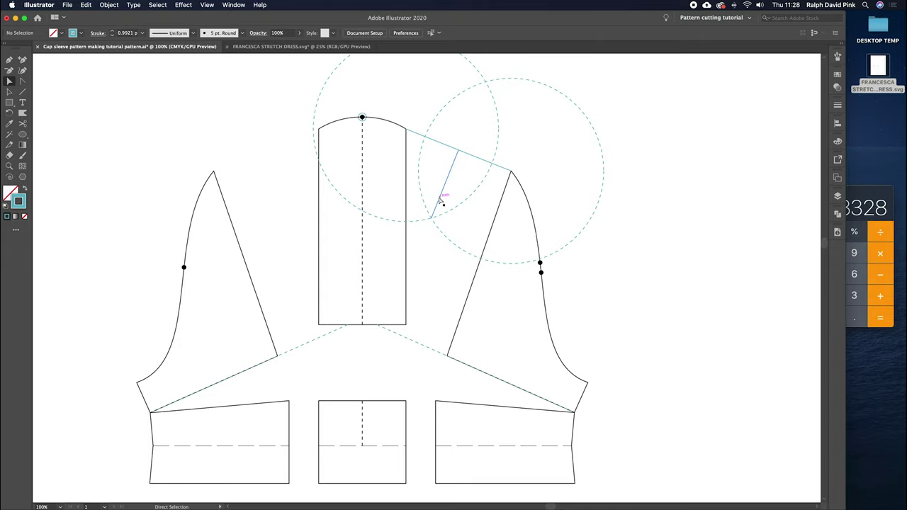
left_click(440, 198)
left_click_drag(432, 218, 363, 394)
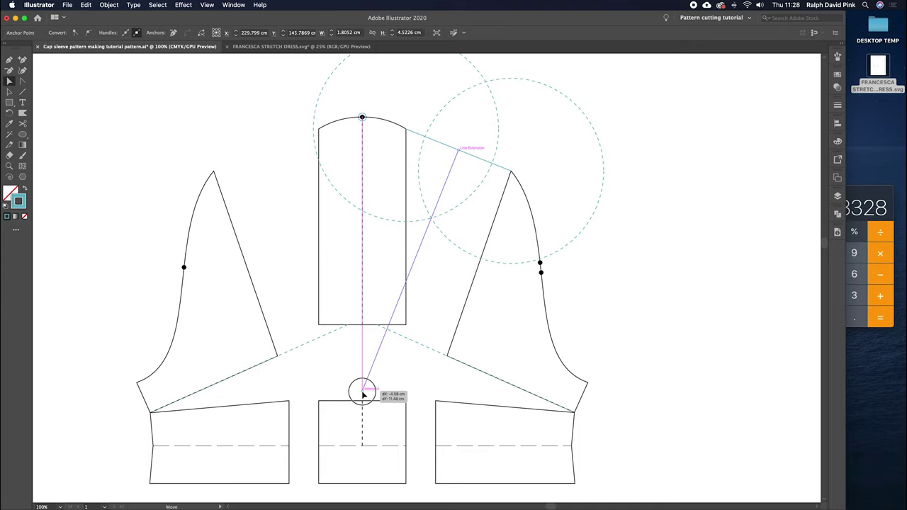
left_click_drag(362, 392, 363, 390)
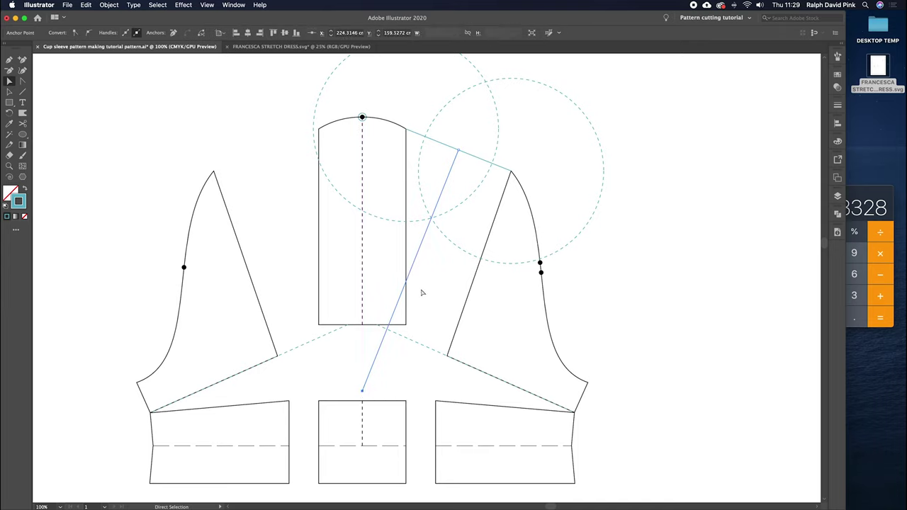
Step: Apply the long-dash style of the lower sections' horizontal lines to the extended line, with the circles' turquoise stroke colour
key("i")
left_click(461, 442)
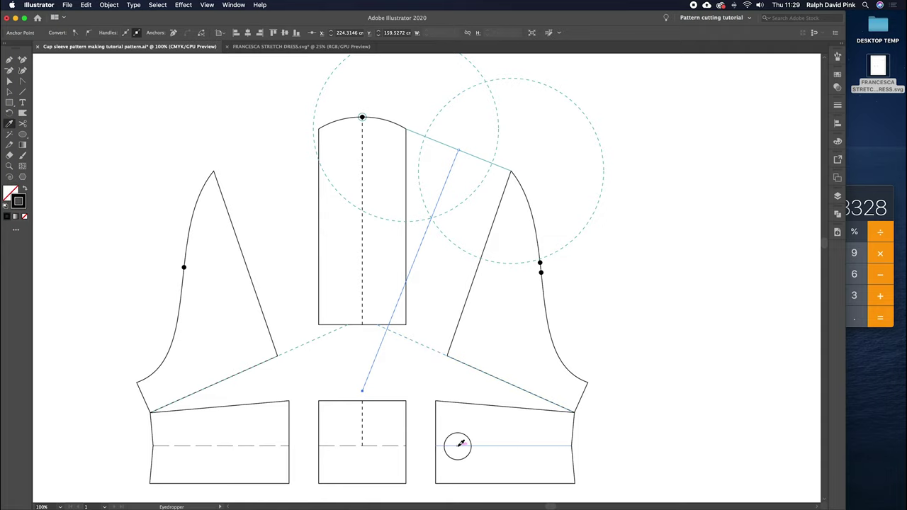
left_click(419, 221, "shift")
key("a")
left_click(464, 242)
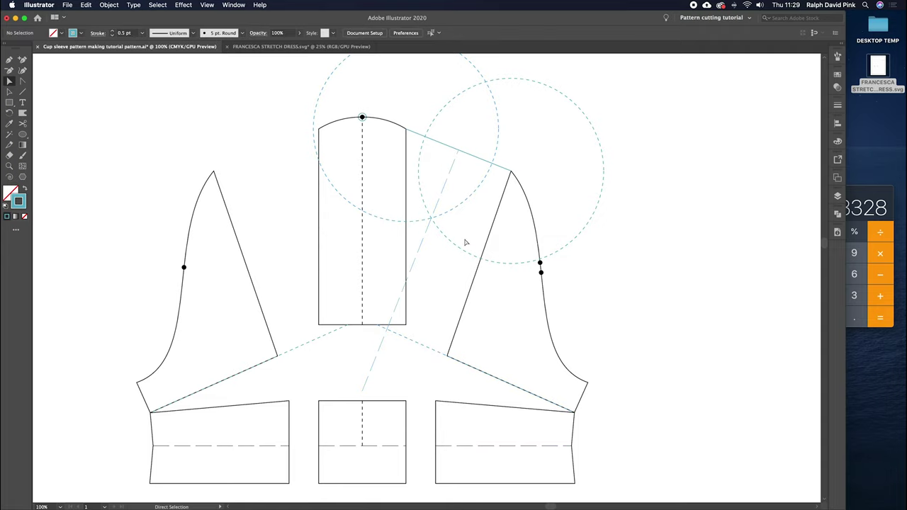
Step: Draw a small marker circle about 0.26 cm across, centred on the lower intersection of the two dashed circles
left_click_drag(470, 246, 495, 251)
left_click(22, 134)
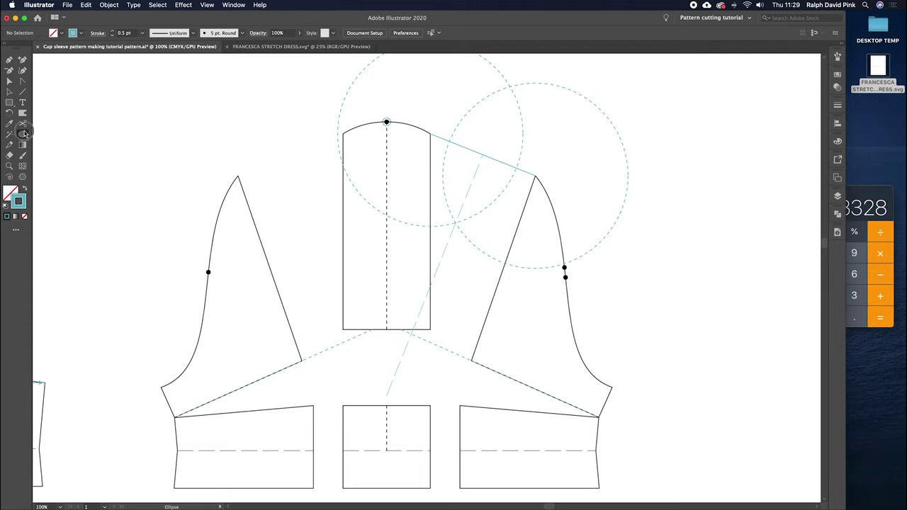
key("super+plus")
key("super+plus")
left_click_drag(503, 185, 457, 230)
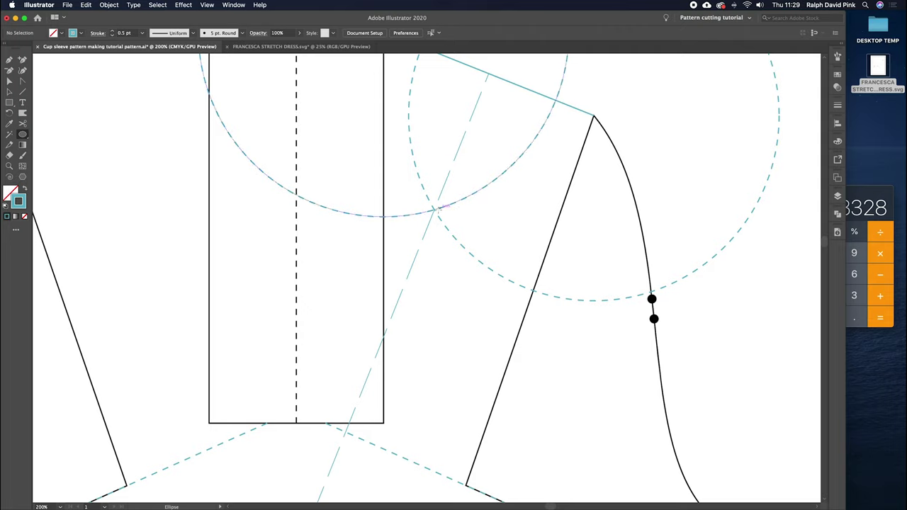
mouse_move(467, 218)
left_mouse_down()
mouse_move(477, 229)
mouse_move(434, 209)
left_mouse_up()
key("a")
left_click(489, 236)
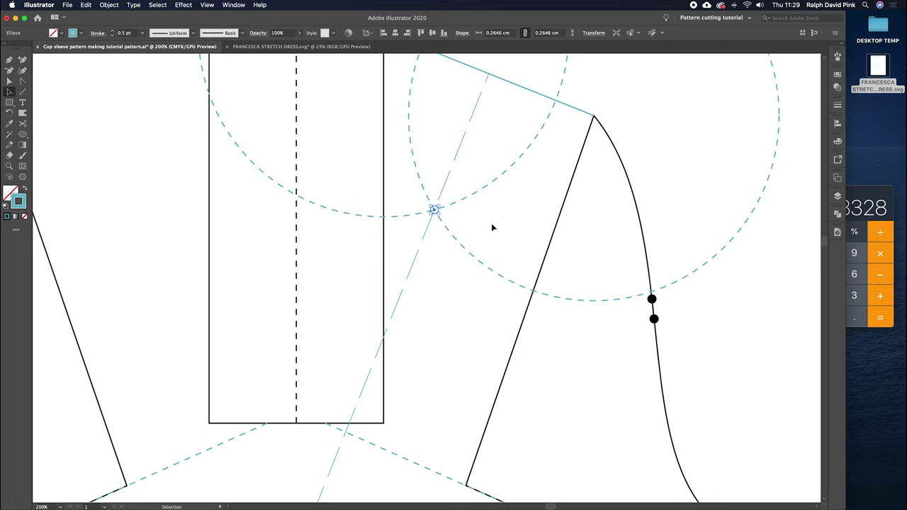
Step: Move both dashed circles together so the lower one is centred on the upper left corner of the centre section
key("super+minus")
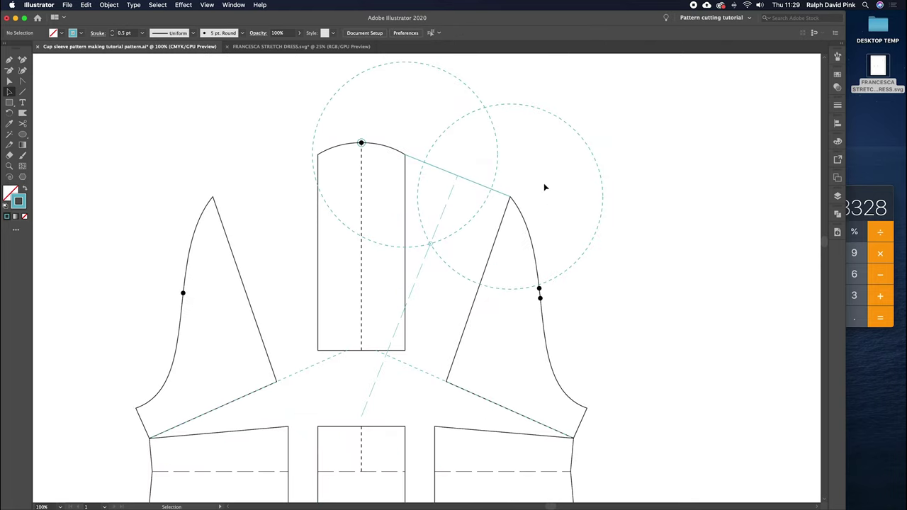
left_click(523, 105)
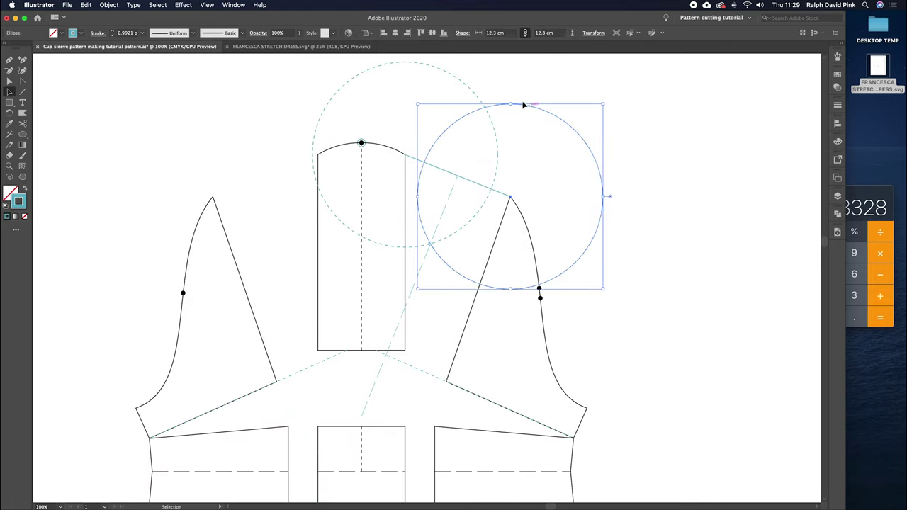
left_click(448, 75, "shift")
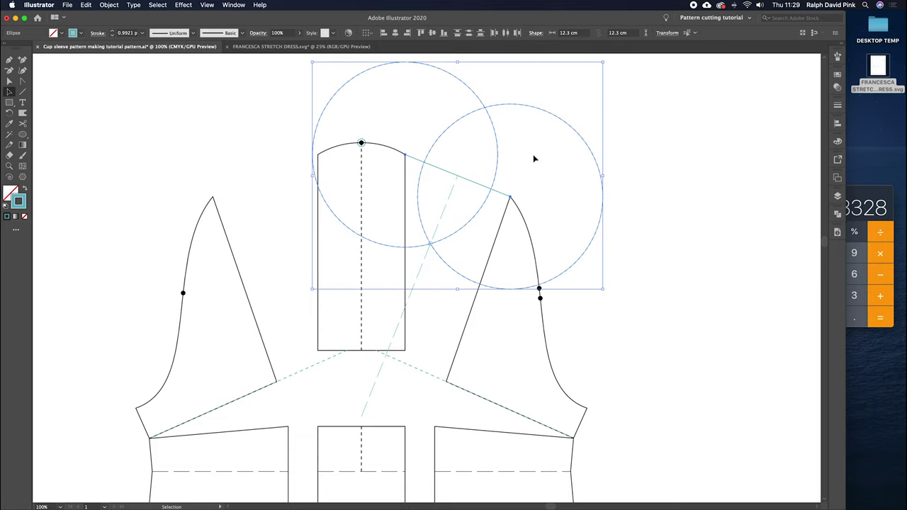
key("super+=")
left_click_drag(556, 190, 662, 103)
left_click_drag(614, 222, 325, 159)
left_click_drag(294, 202, 385, 241)
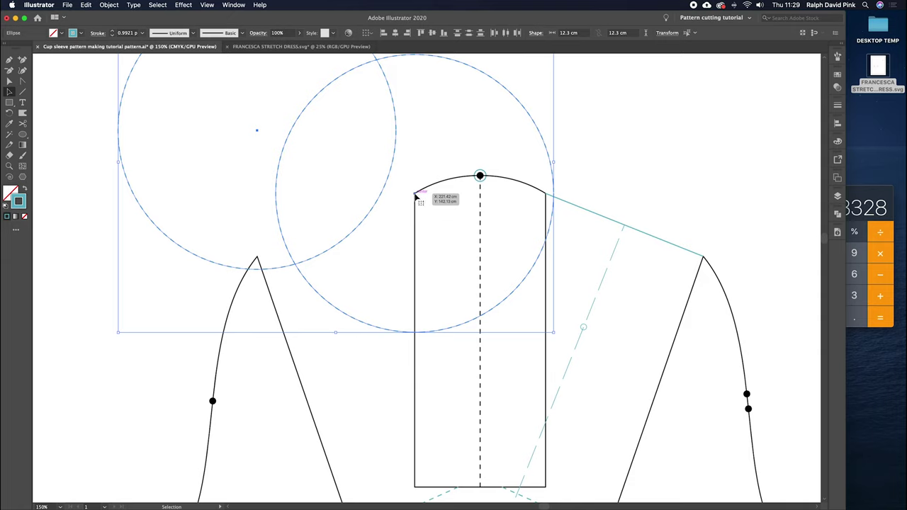
Step: Rotate both circles about the centre section's upper left corner until the other circle is centred on the left section's tip
left_click(9, 113)
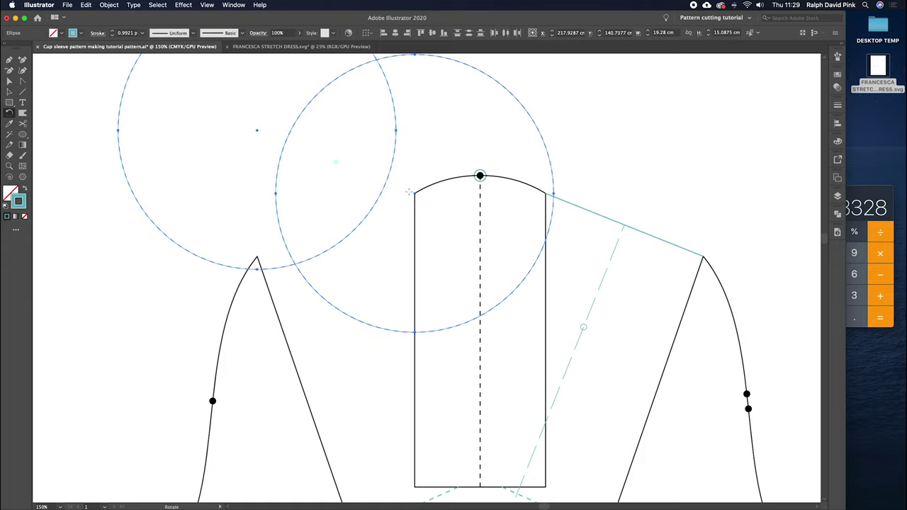
left_click_drag(258, 133, 258, 257)
key("v")
key("super+minus")
left_click_drag(345, 256, 242, 192)
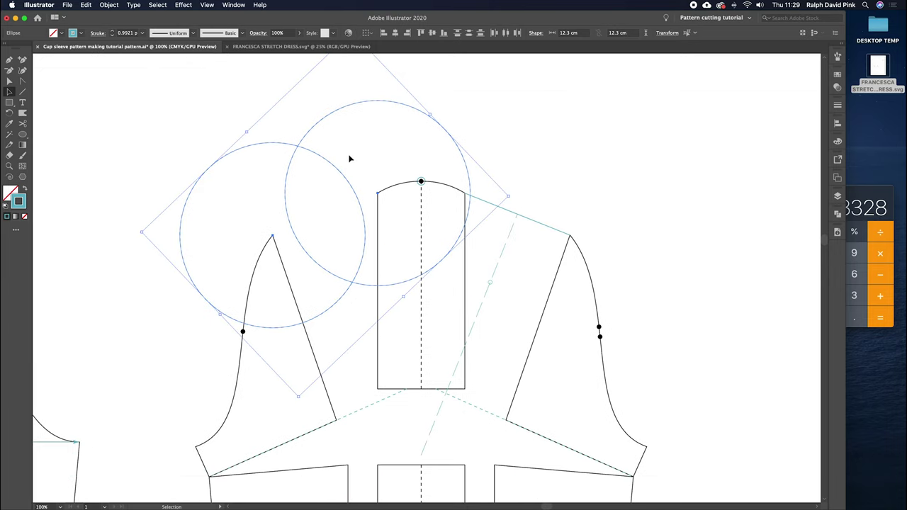
Step: Draw a straight line about 7.5 cm long from the left section's tip to the upper left corner of the centre section
left_click(352, 163)
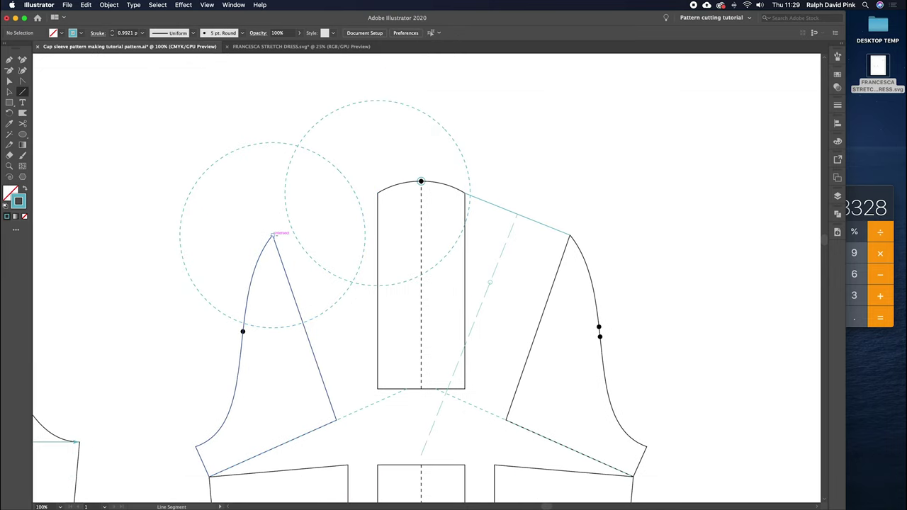
key("backslash")
left_click_drag(273, 236, 378, 192)
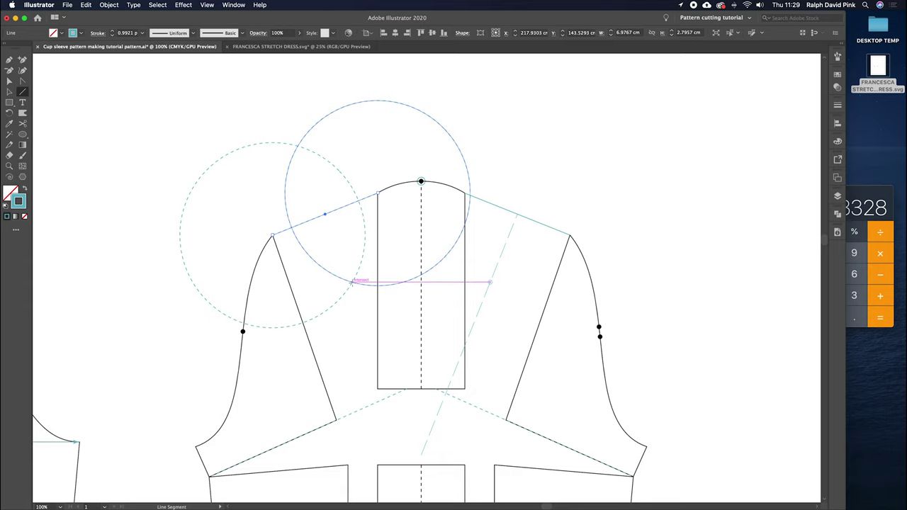
Step: Draw a line from the left guide's midpoint through the dashed circles' lower intersection, extending it to the right diagonal guide's lower end
left_click_drag(352, 282, 325, 214)
scroll(320, 218, "down", 3)
scroll(320, 218, "right", 2)
key("a")
left_click(322, 240)
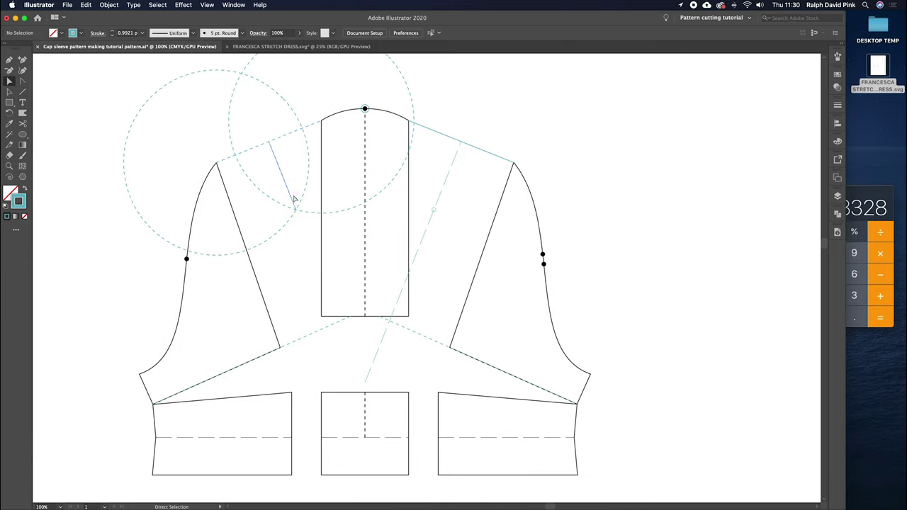
left_click_drag(288, 199, 365, 382)
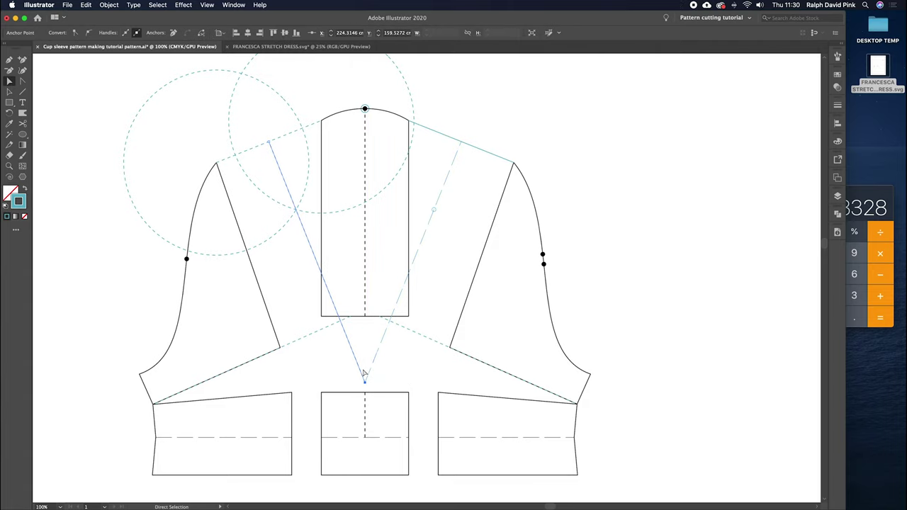
left_click(366, 342)
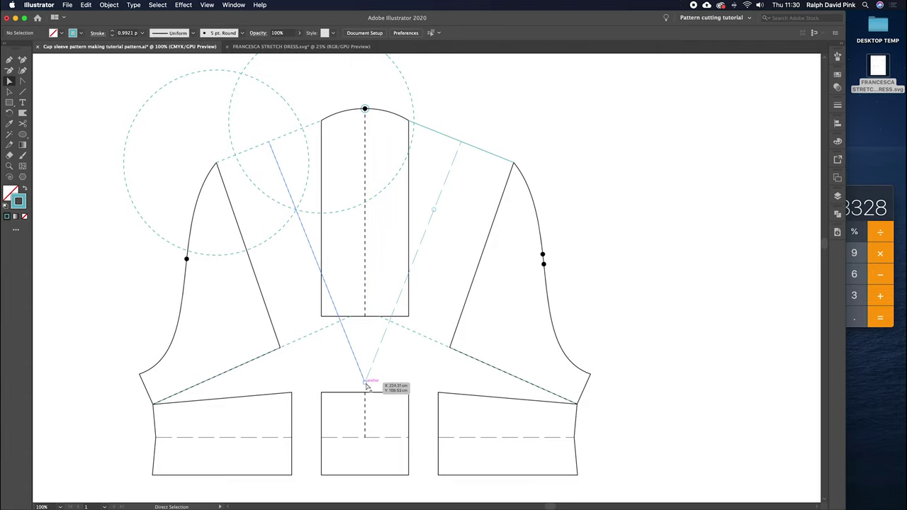
scroll(349, 281, "up", 2)
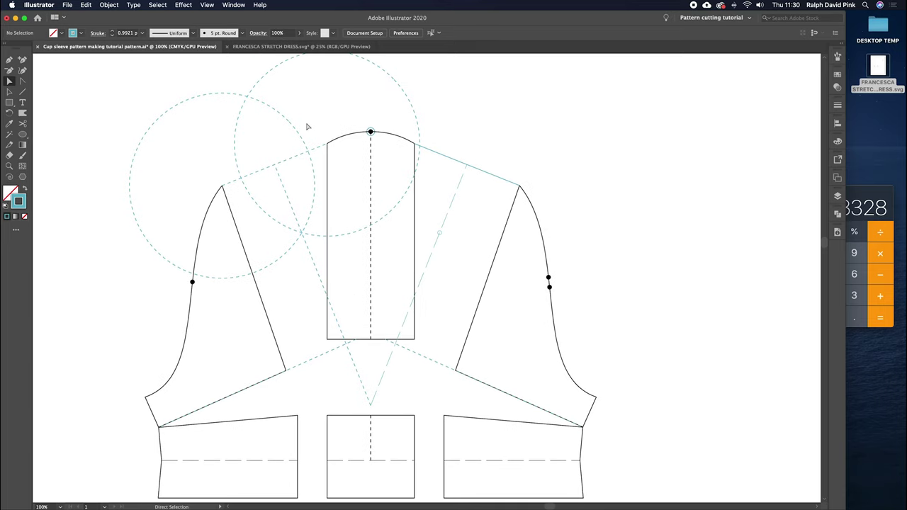
Step: Copy the marker circle on the right diagonal guide to the lower intersection of the dashed circles on the left diagonal
key("super+plus")
key("super+plus")
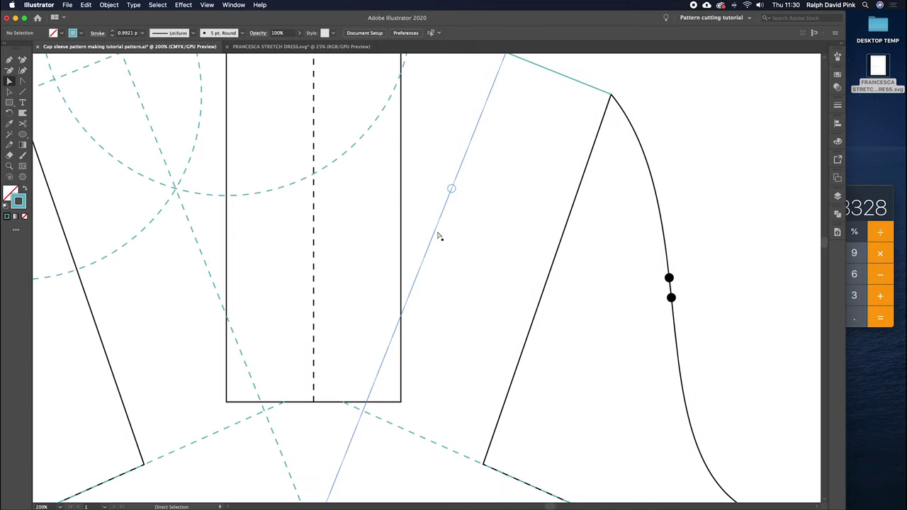
key("v")
left_click(451, 188)
key("super+c")
key("super+v")
left_click_drag(454, 287, 228, 231)
key("super+minus")
key("super+minus")
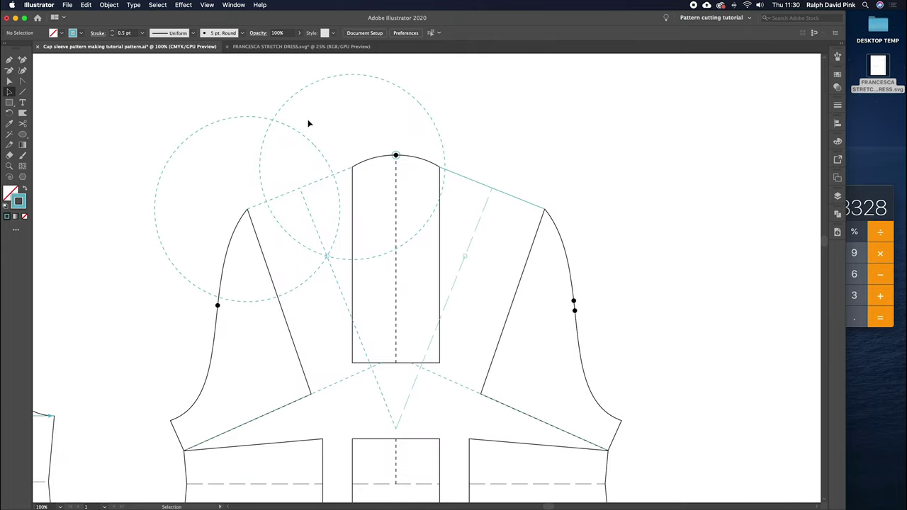
Step: Delete both large dashed construction circles on the left side
left_click(16, 92)
left_click_drag(224, 81, 295, 141)
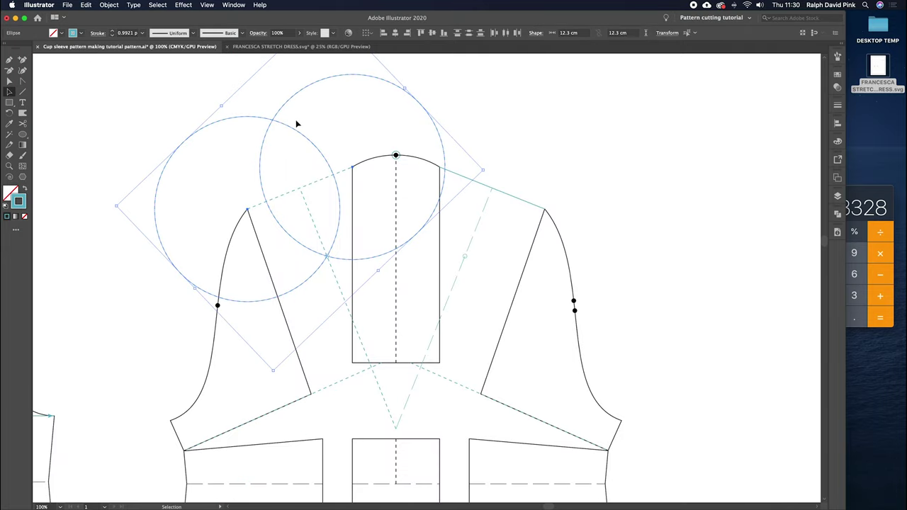
key("Delete")
Step: Match the right upper guide to the left one's short-dash style, and the left diagonal to the right one's long-dash style
scroll(305, 126, "down", 2)
scroll(305, 126, "right", 2)
key("a")
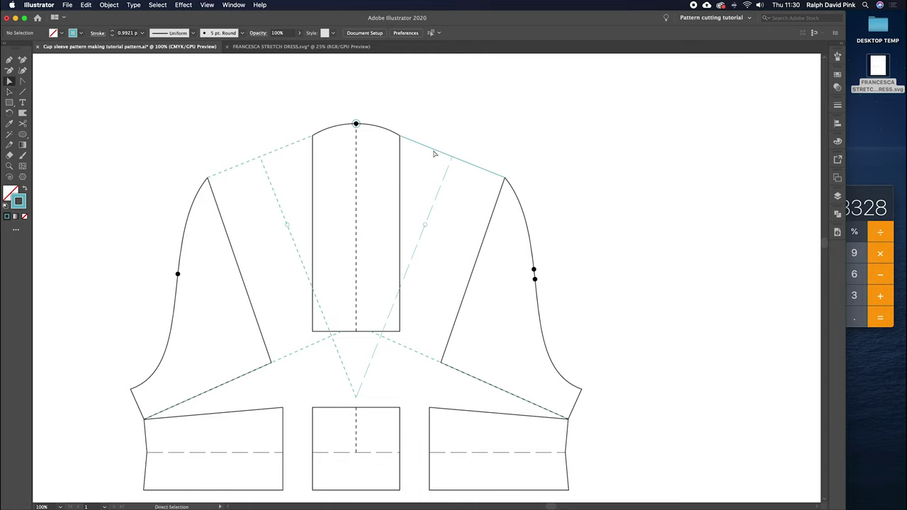
left_click(278, 198)
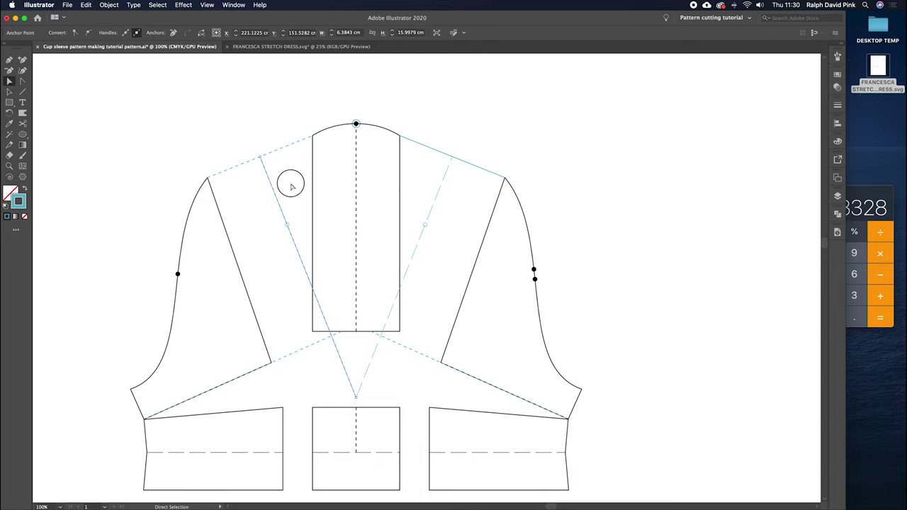
left_click(291, 187)
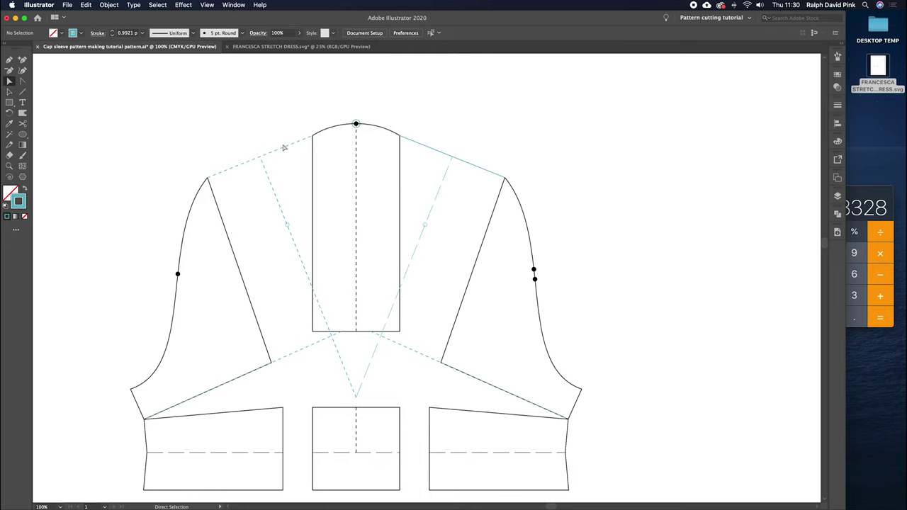
left_click(422, 146)
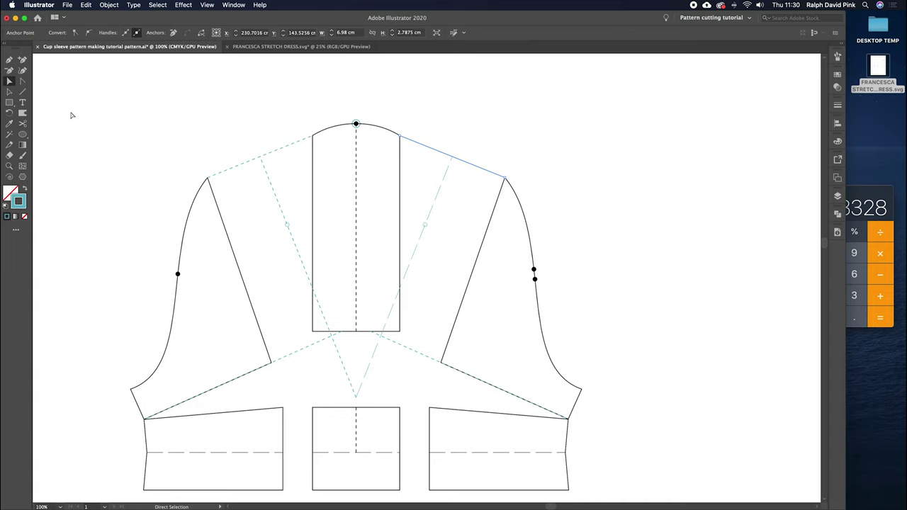
left_click(10, 125)
left_click(314, 150)
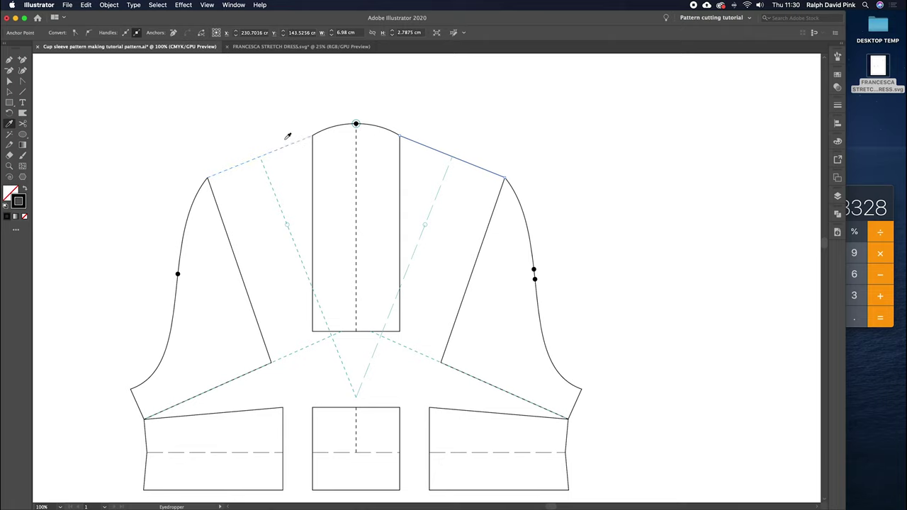
left_click(282, 147)
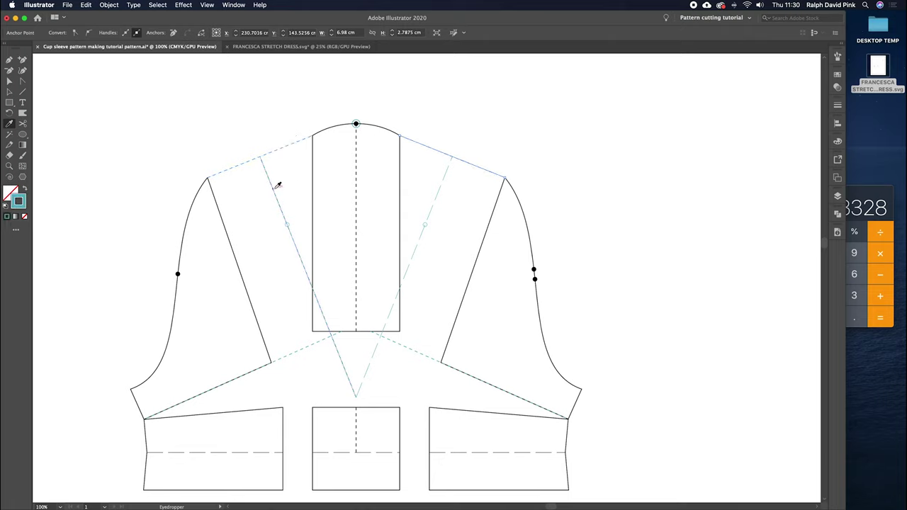
left_click(22, 80)
left_click(9, 123)
key("a")
left_click_drag(453, 227, 435, 205)
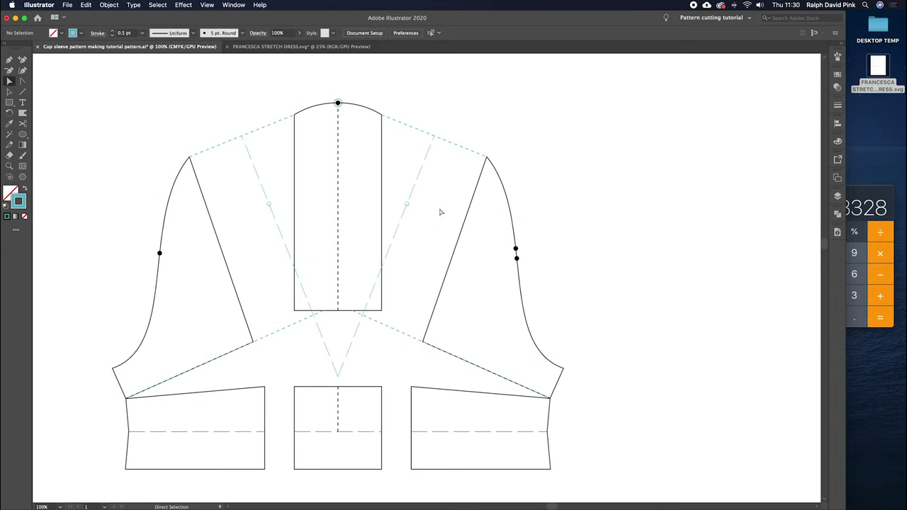
Step: Draw guide lines from the right diagonal's marker circle to the right section's tip and to the centre section's upper right corner
key("super+equal")
left_click_drag(440, 208, 446, 285)
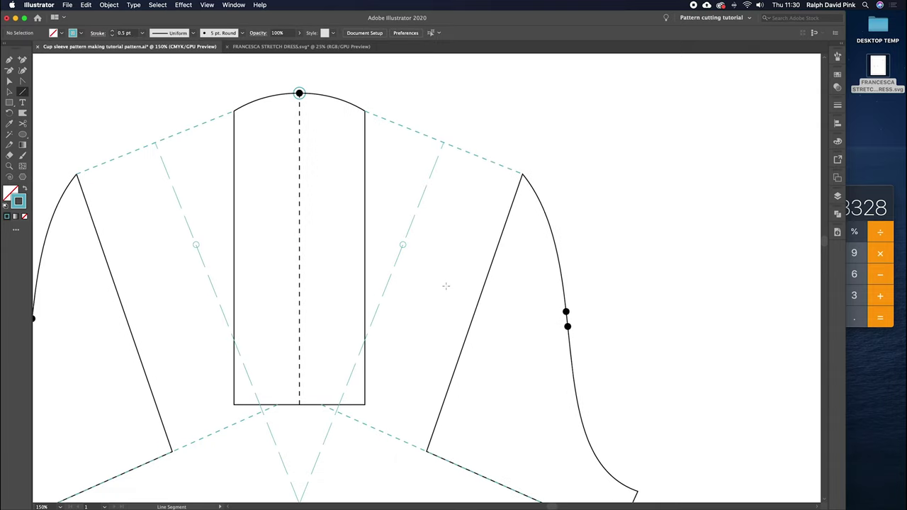
left_click(23, 93)
left_click_drag(403, 244, 522, 174)
mouse_move(365, 110)
left_mouse_down()
mouse_move(411, 239)
mouse_move(402, 244)
left_mouse_up()
key("super+5")
key("v")
left_click(423, 264)
scroll(421, 268, "up", 1)
key("super+=")
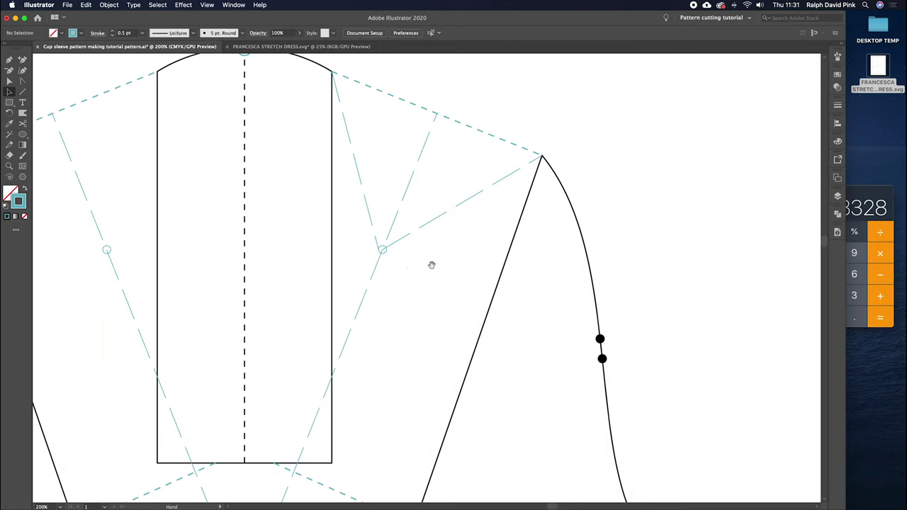
Step: Snap the lower end of the line from the centre section's upper right corner to the marker circle's centre
left_click_drag(432, 265, 415, 285)
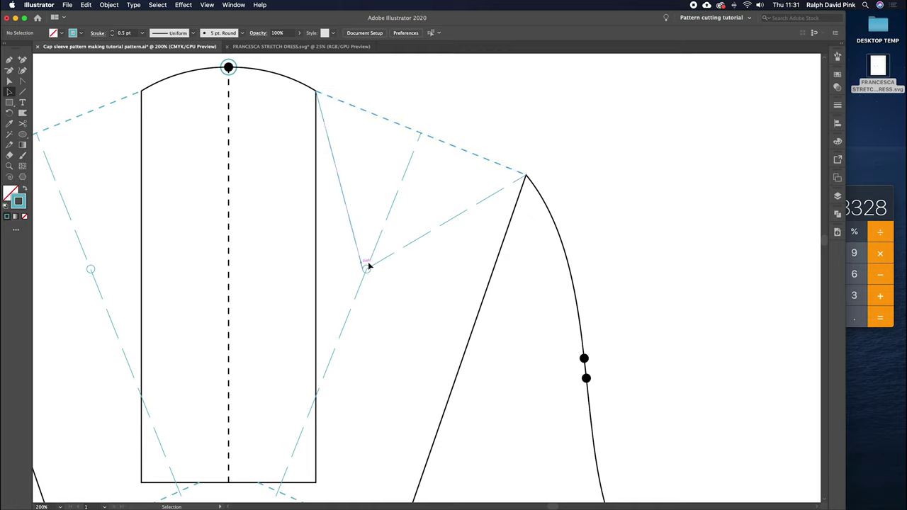
key("a")
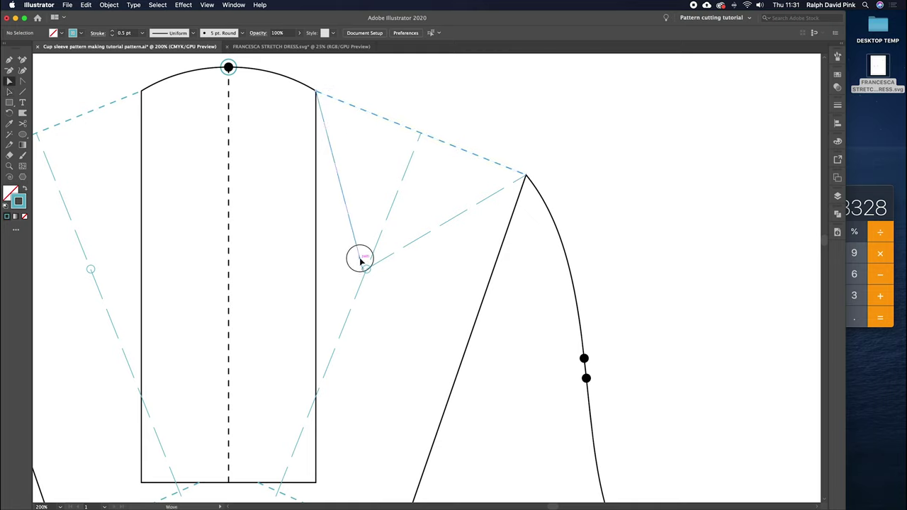
left_click(367, 269)
left_click(390, 273)
key("v")
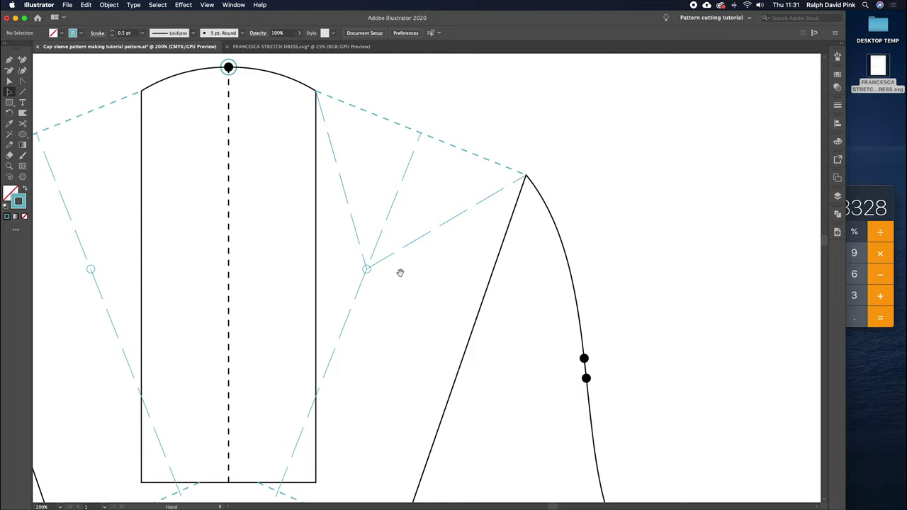
left_click_drag(400, 273, 352, 292)
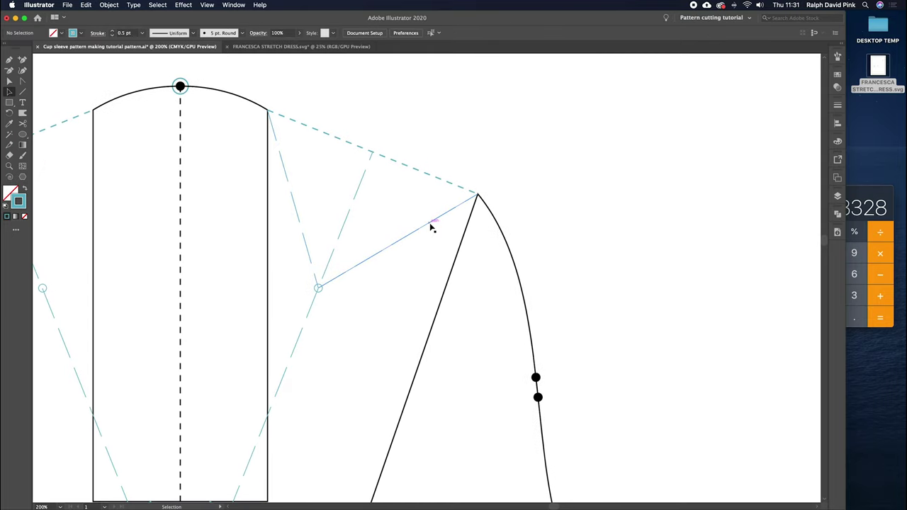
Step: Place copies of the right marker circle on the right section's tip and near the middle of the line joining them
left_click(320, 291)
key("a")
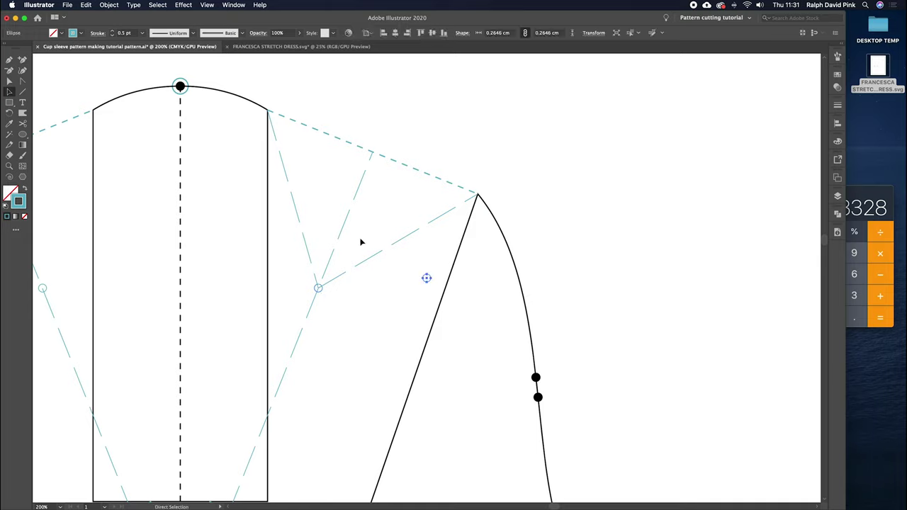
left_click_drag(426, 278, 478, 196)
left_click_drag(427, 279, 392, 246)
Step: Distribute the three marker circles evenly, horizontally and vertically, so the middle one sits at the line's midpoint
left_click(318, 288)
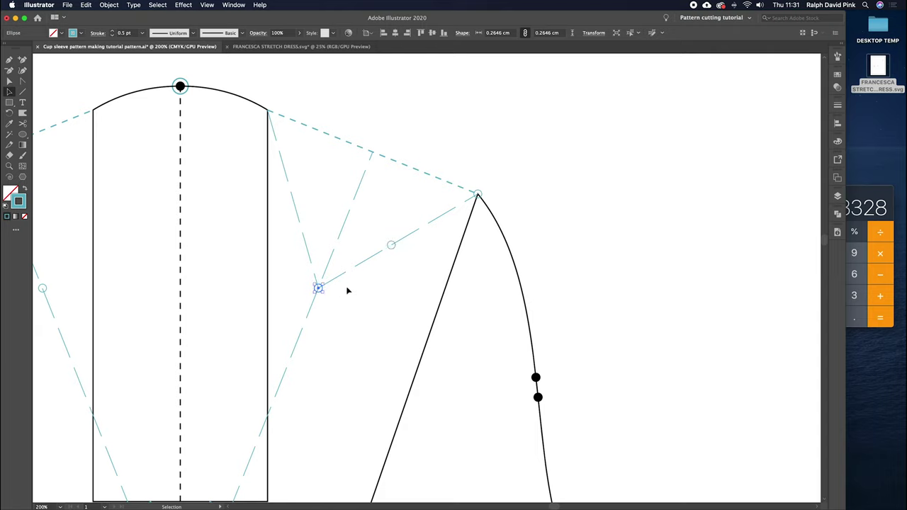
left_click(391, 245, "shift")
left_click(479, 191, "shift")
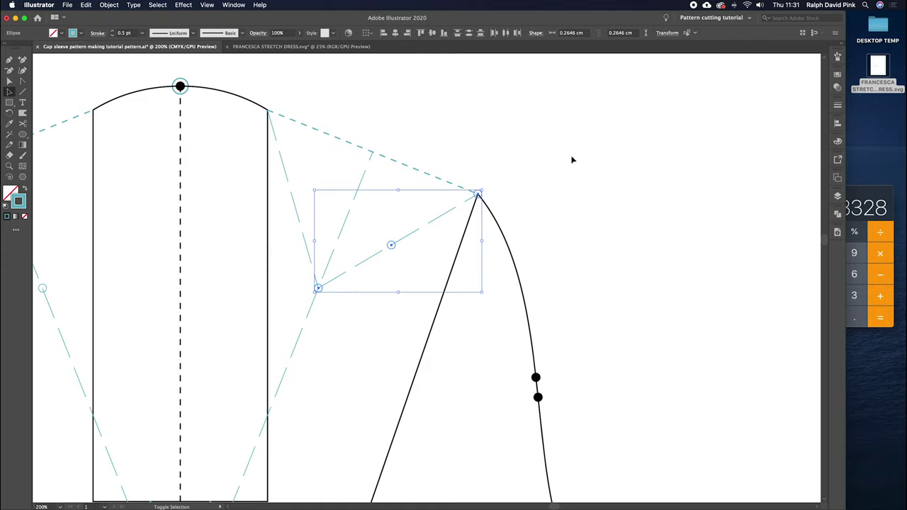
left_click(507, 32)
left_click(469, 32)
left_click(428, 246)
left_click_drag(424, 253, 412, 253)
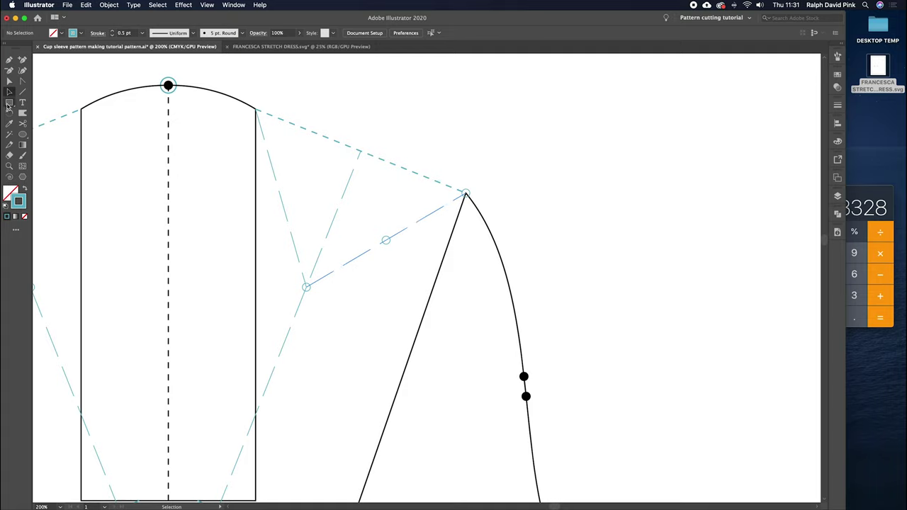
Step: Draw a 1 cm by 1 cm square above the line between the right marker circle and the right section's tip
left_click(9, 104)
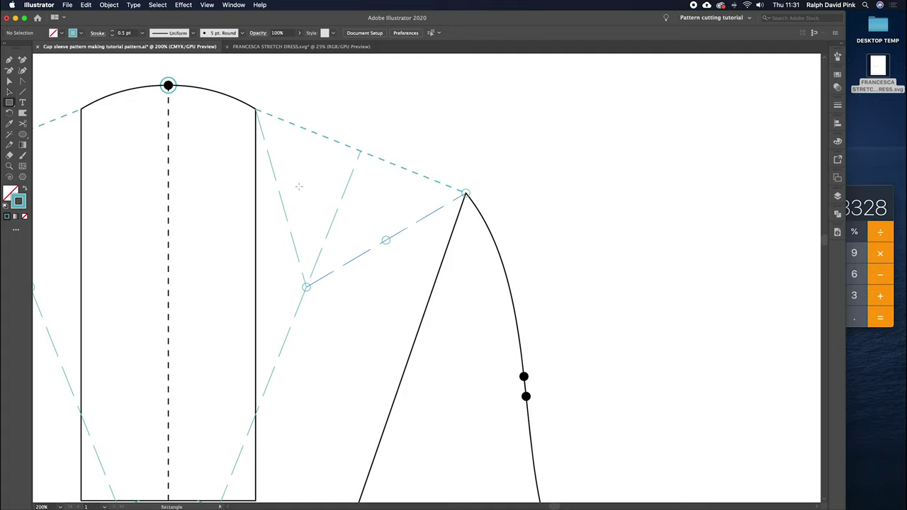
left_click(375, 185)
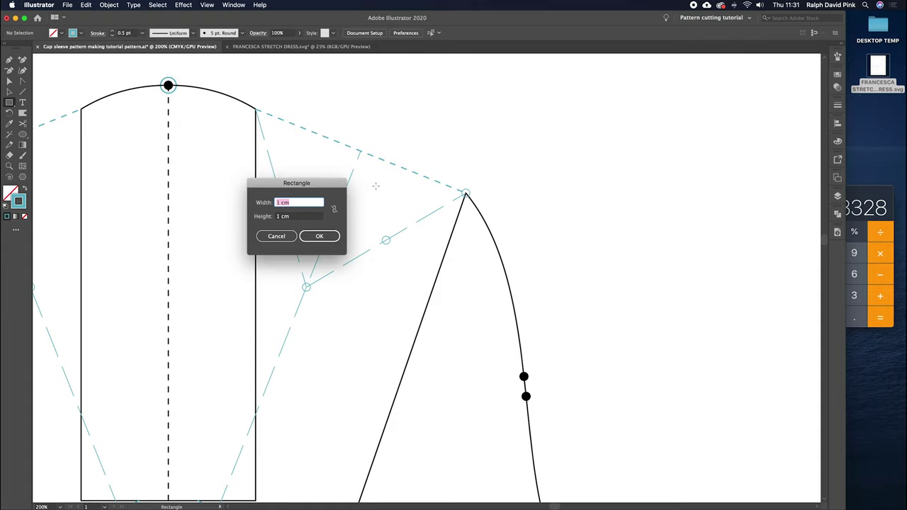
key("Tab")
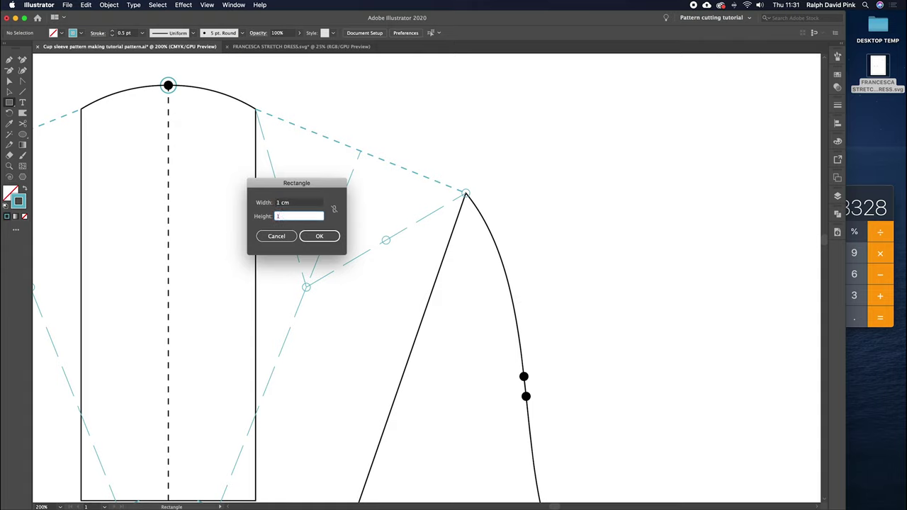
left_click(322, 241)
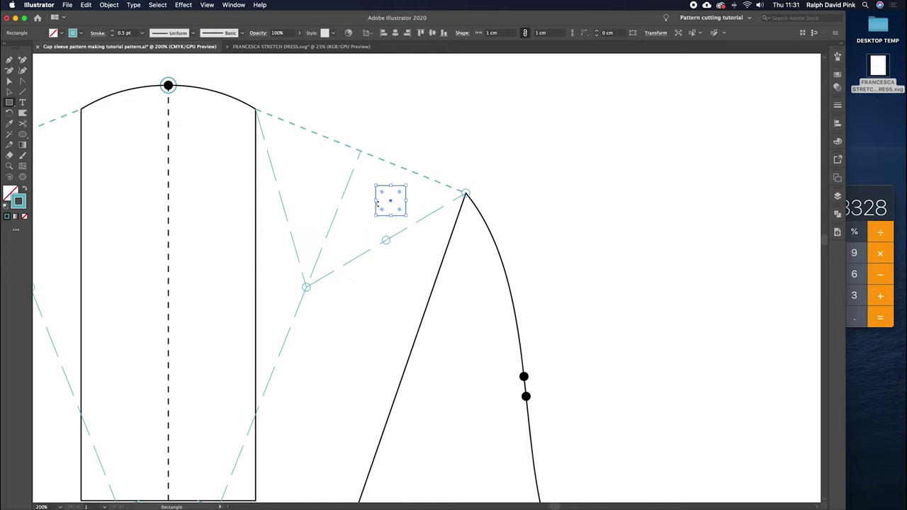
key("v")
left_click(410, 183)
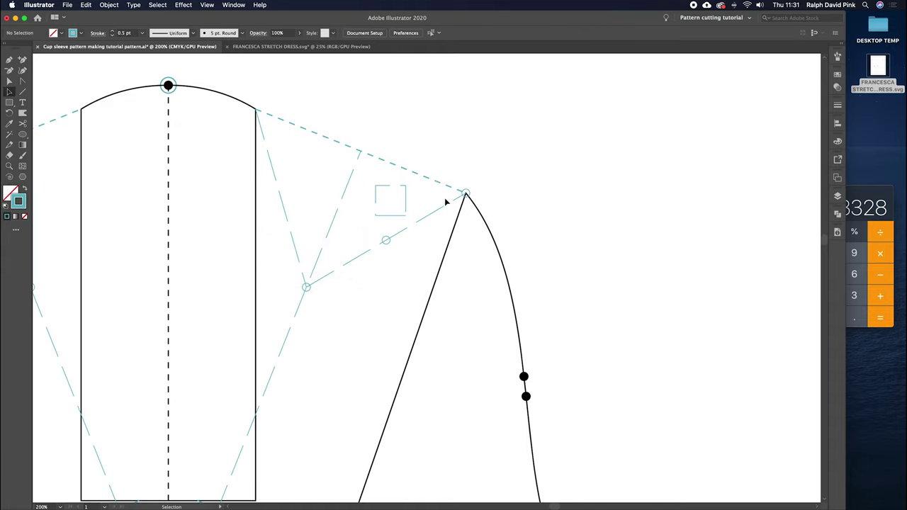
Step: Move the square's lower left corner onto the middle marker and rotate the square about it to align with the line
left_click_drag(376, 216, 375, 220)
left_click_drag(376, 215, 386, 240)
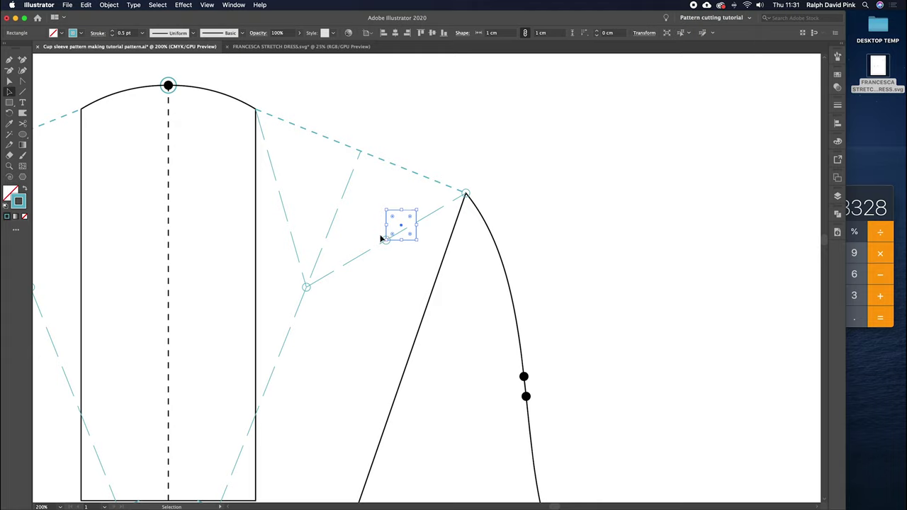
key("r")
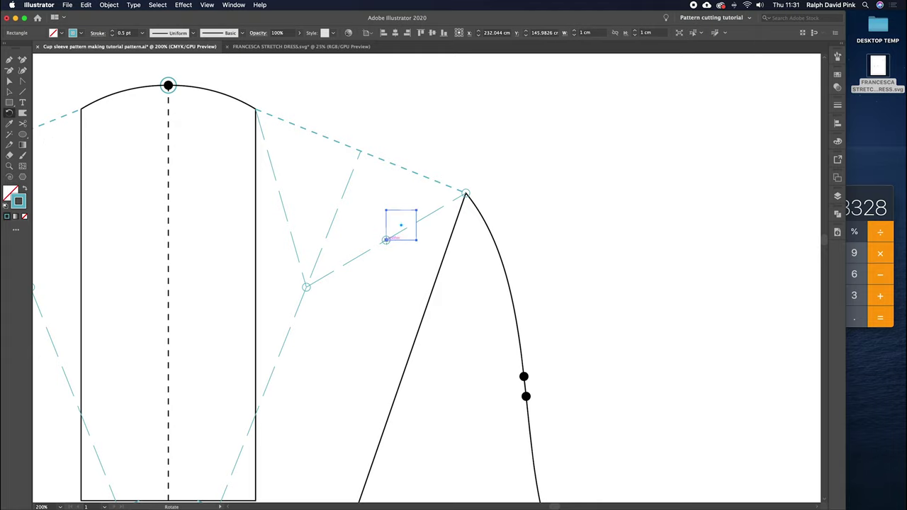
left_click_drag(416, 241, 415, 224)
key("v")
key("super+shift+a")
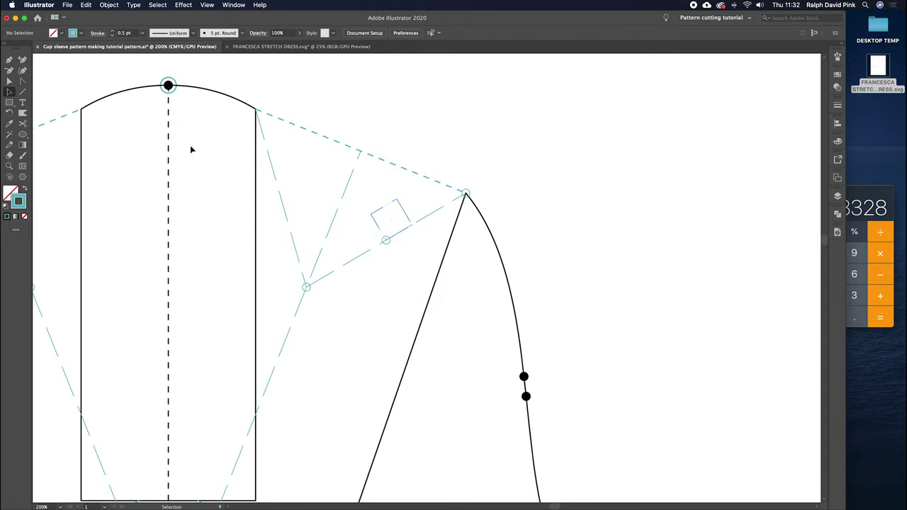
Step: Select all the artwork and lock it
left_click(9, 61)
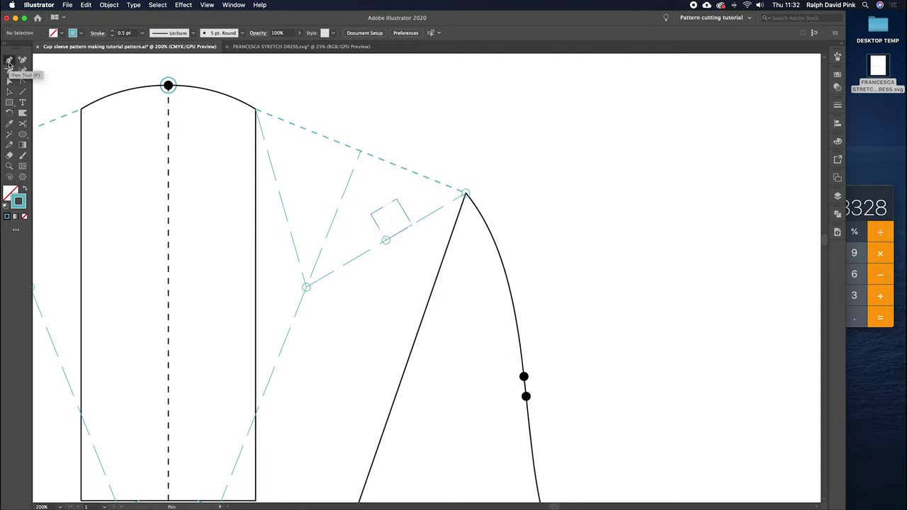
left_click(157, 5)
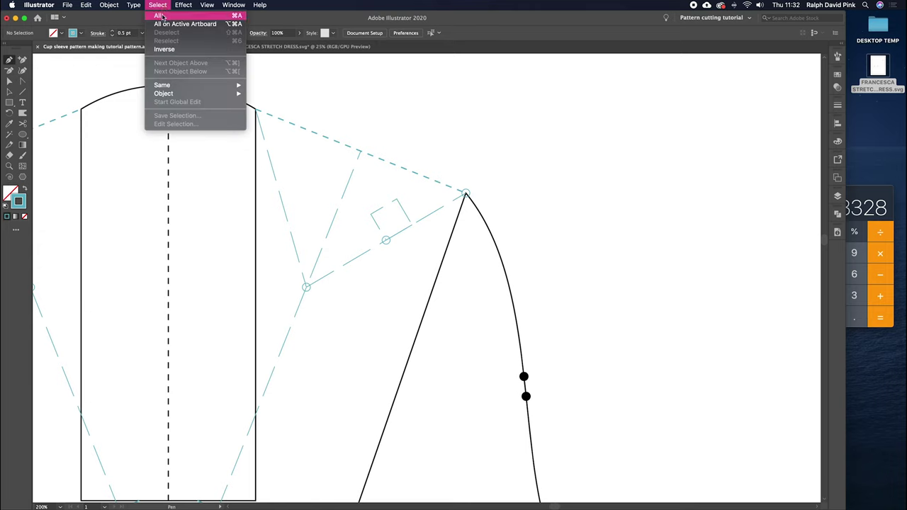
left_click(162, 16)
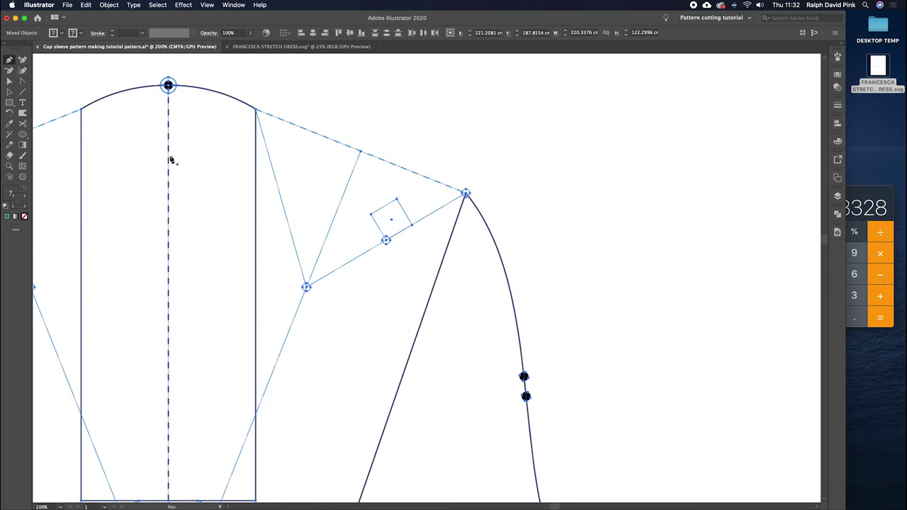
left_click(108, 5)
mouse_move(111, 64)
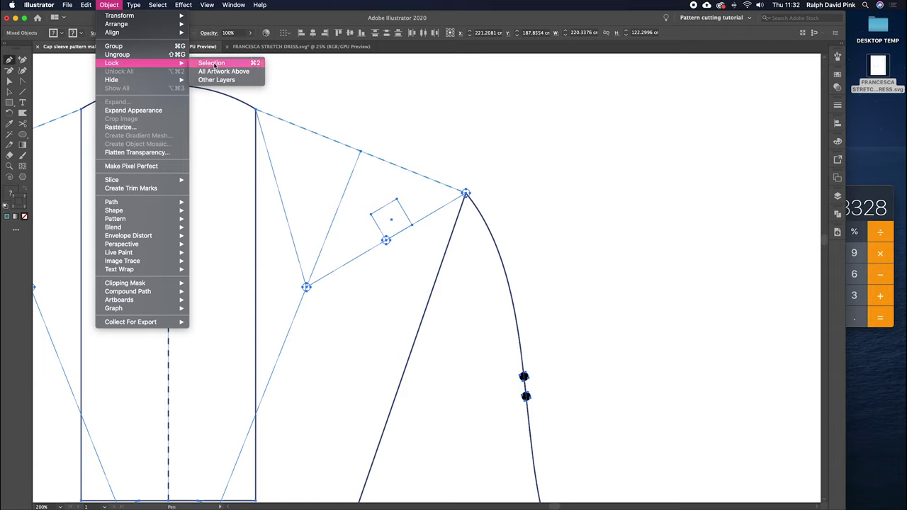
left_click(213, 64)
left_click_drag(232, 167, 373, 278)
left_click(386, 215)
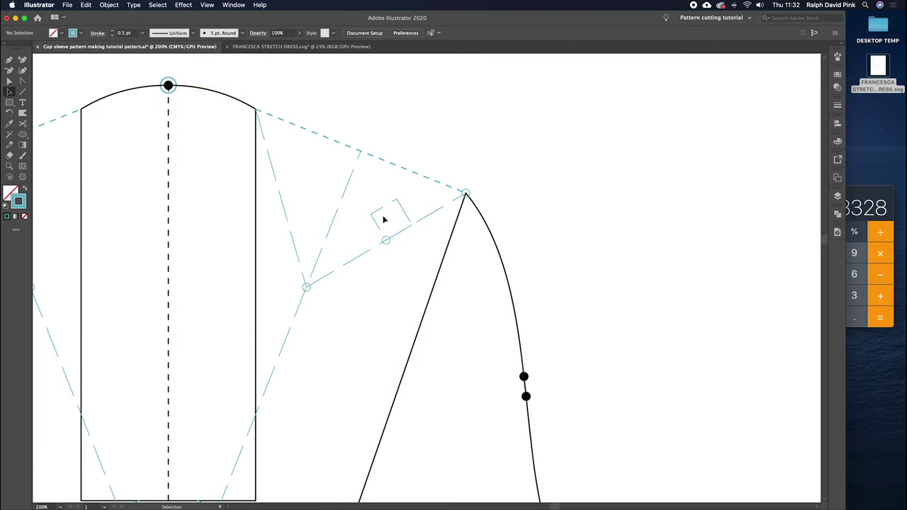
Step: Draw a path from the right marker circle through the square's upper left corner to the right section's tip, matching the sleeve cap's black stroke
left_click(9, 60)
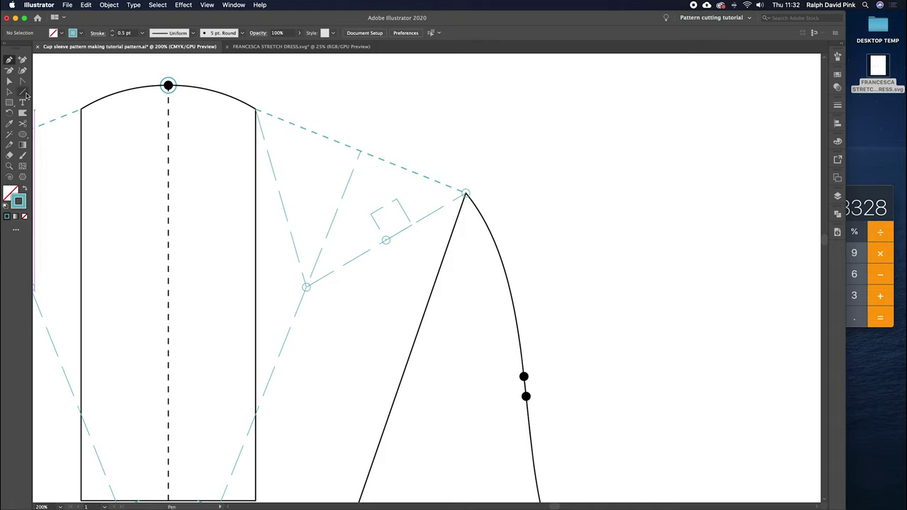
left_click(306, 288)
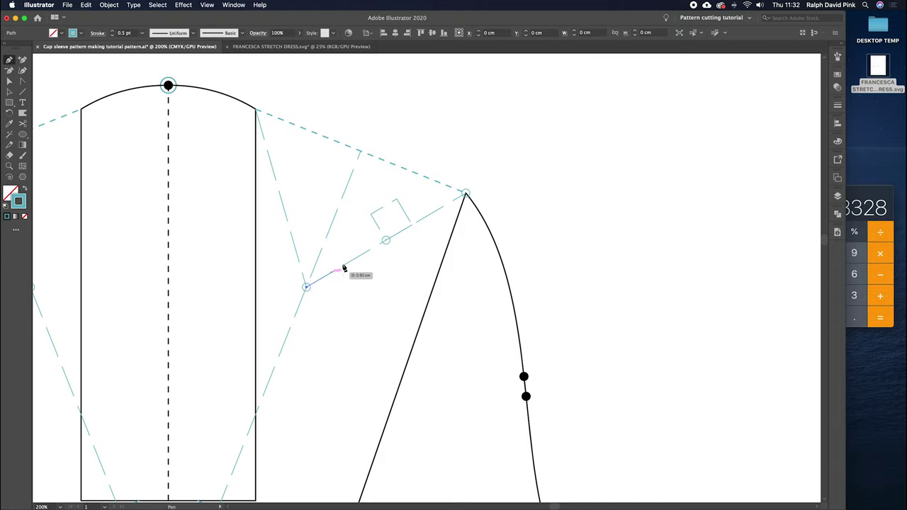
left_click(372, 216)
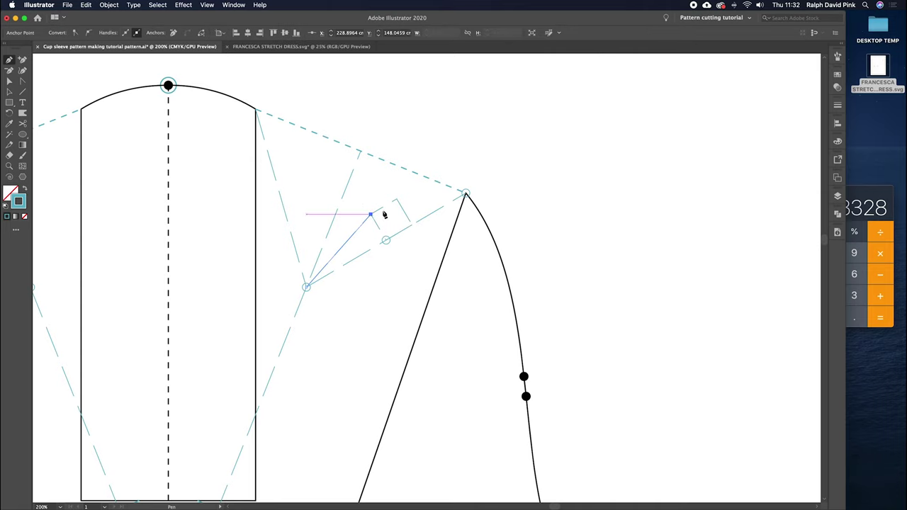
left_click(466, 195)
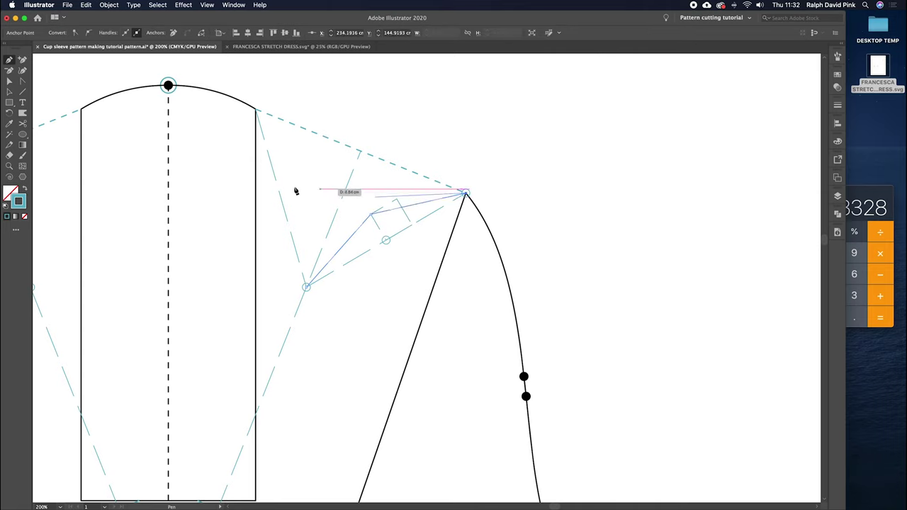
left_click(10, 124)
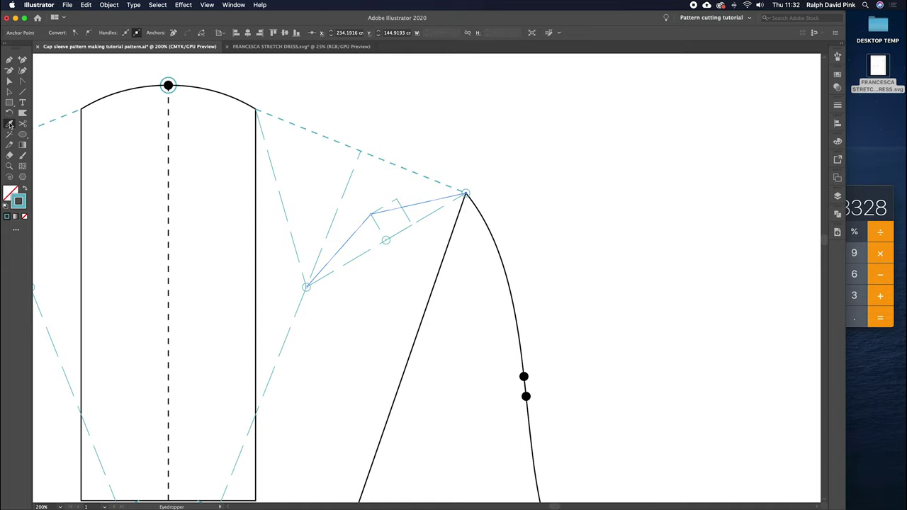
left_click(122, 91)
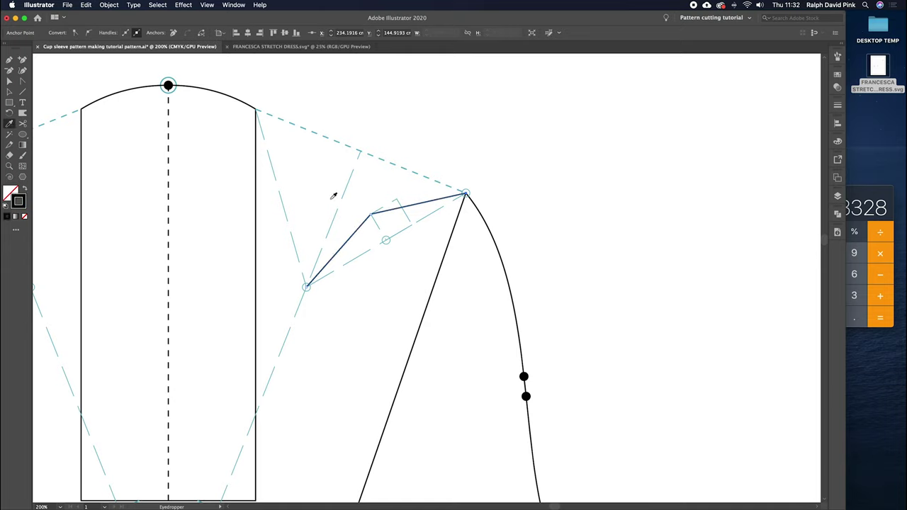
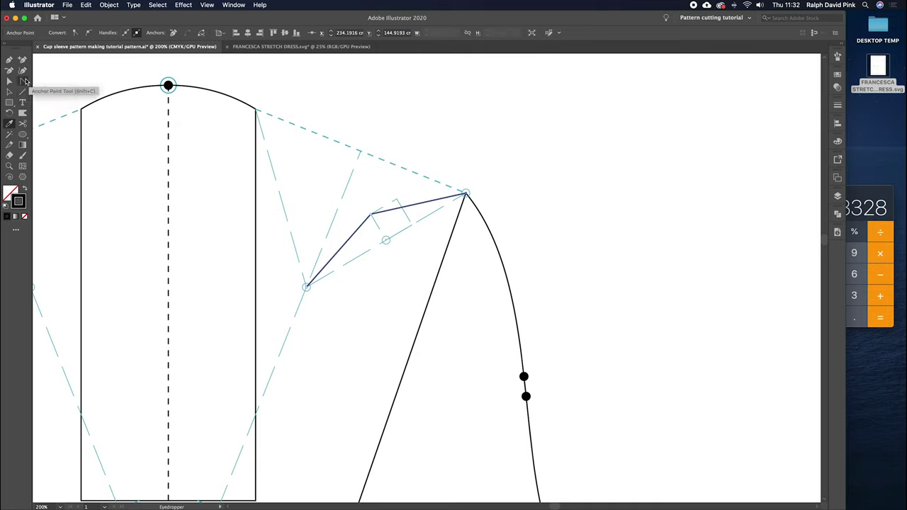
Step: Convert the path's middle anchor into a smooth point with handles following the square's upper edge, forming a curve
left_click(23, 83)
left_click_drag(370, 215, 410, 193)
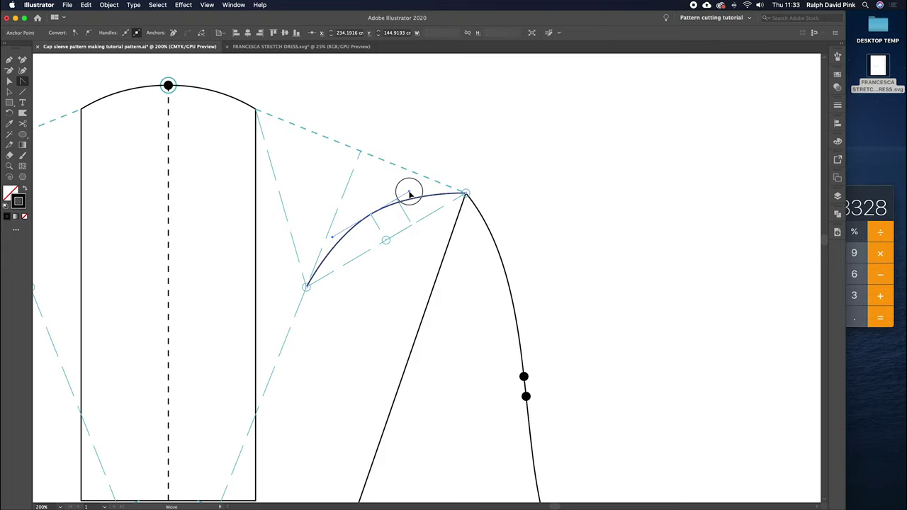
left_click_drag(409, 192, 410, 193)
left_click(10, 81)
left_click(552, 145)
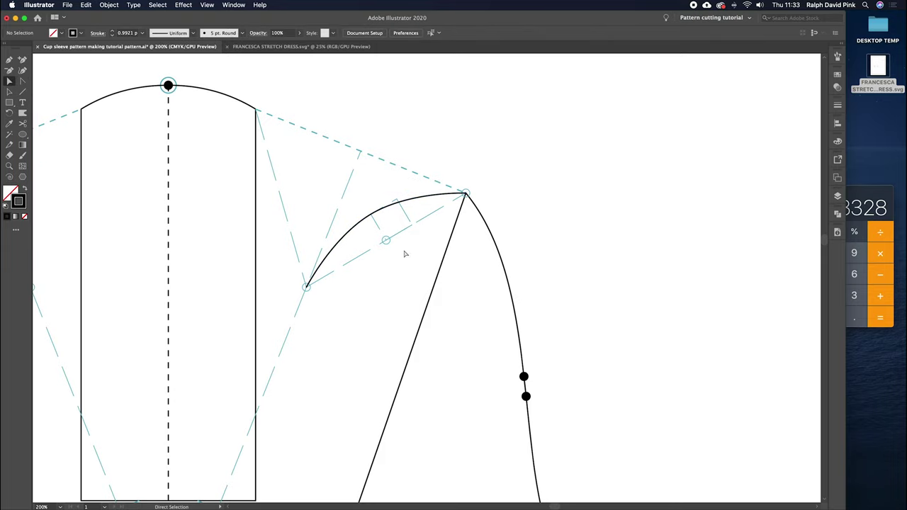
Step: Unlock all the locked artwork and clear the selection
scroll(571, 324, "left", 5)
scroll(572, 245, "right", 3)
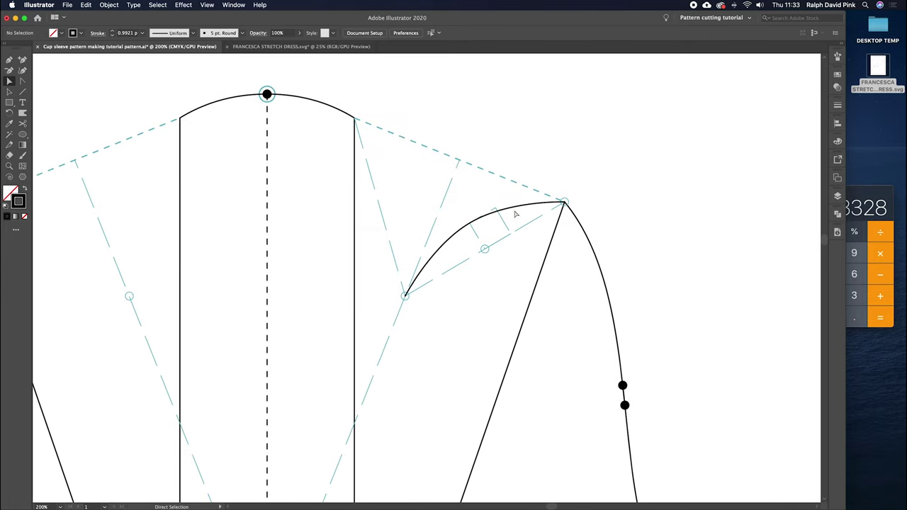
key("v")
left_click(109, 5)
left_click(116, 70)
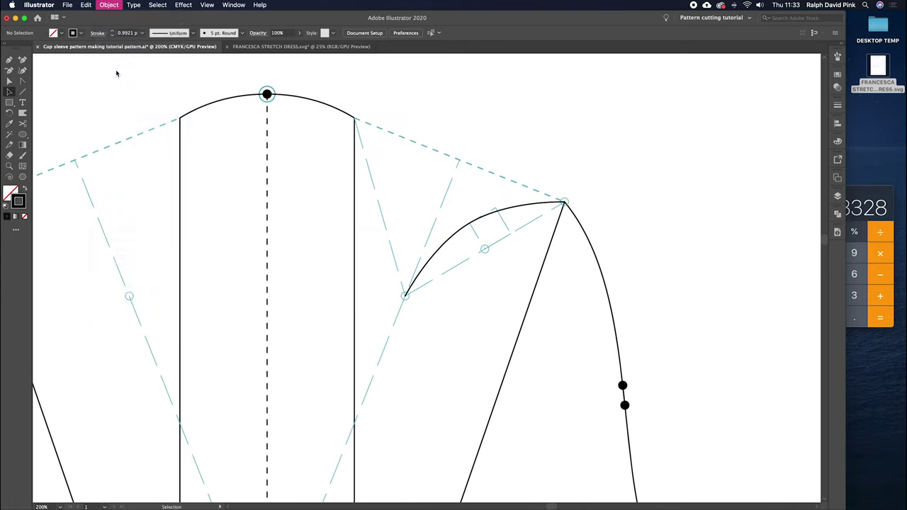
left_click(624, 206)
Step: Delete the square, the right-hand marker circles and the two dashed guide lines joining the lower marker to the centre section's corner and the right tip
left_click(490, 246)
key("Delete")
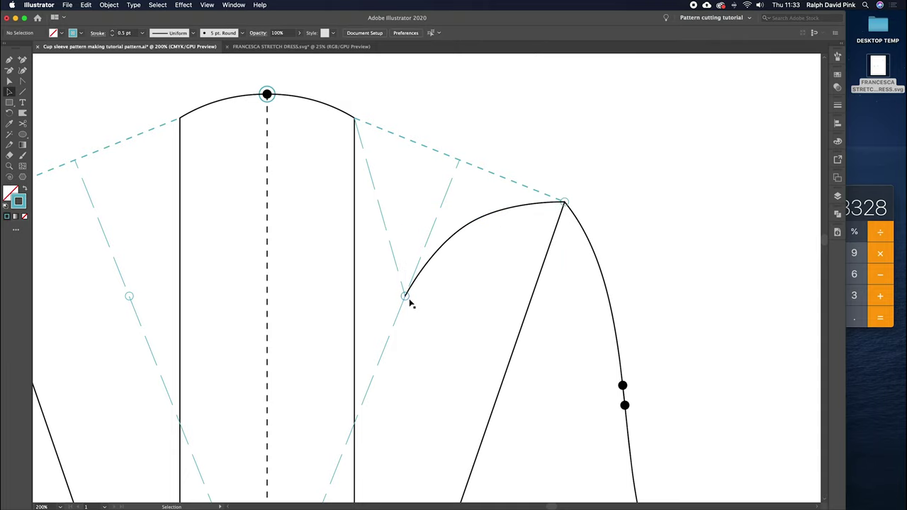
left_click(391, 249)
key("Delete")
left_click(567, 200)
key("Delete")
Step: Make a copy of the new curve reflected on the vertical axis and move its lower end onto the original curve's lower end
left_click(483, 220)
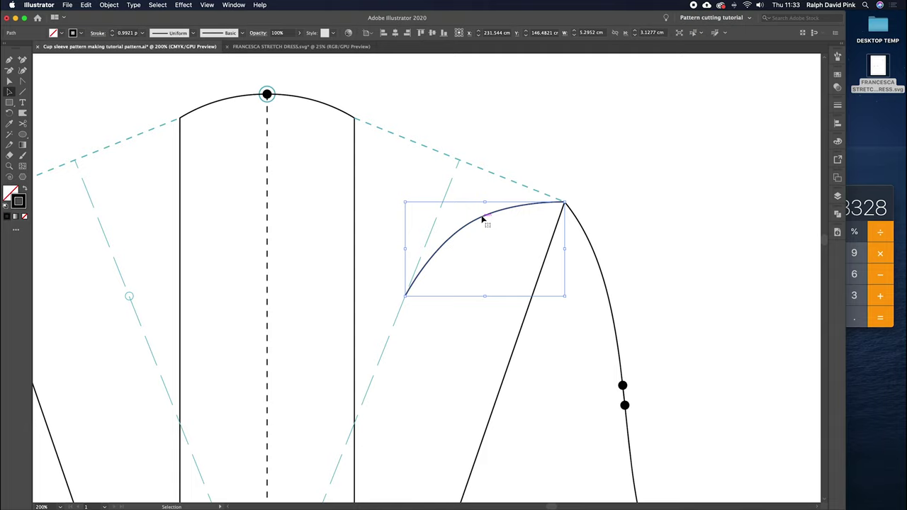
right_click(483, 220)
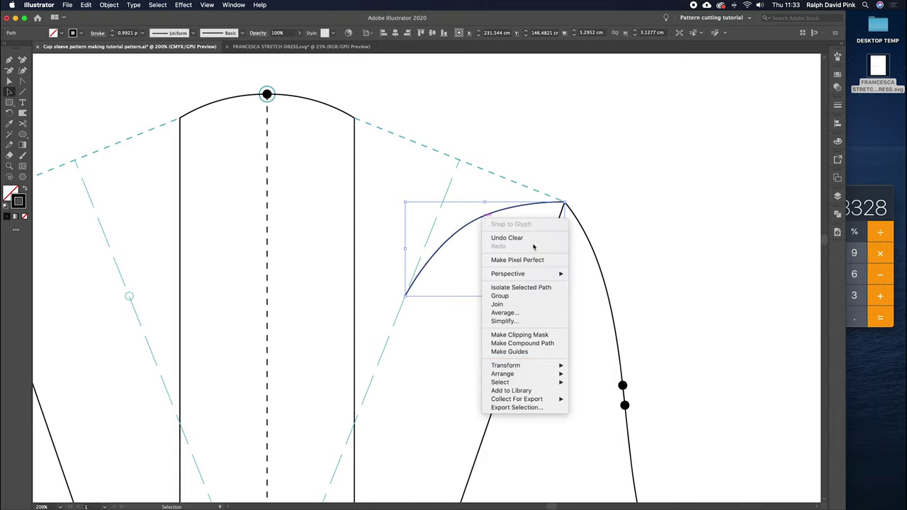
mouse_move(531, 367)
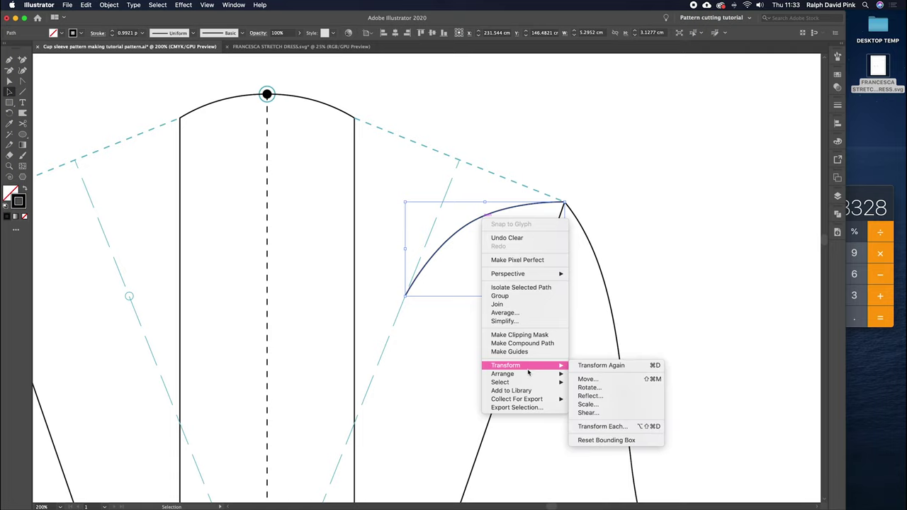
left_click(593, 398)
left_click(659, 276)
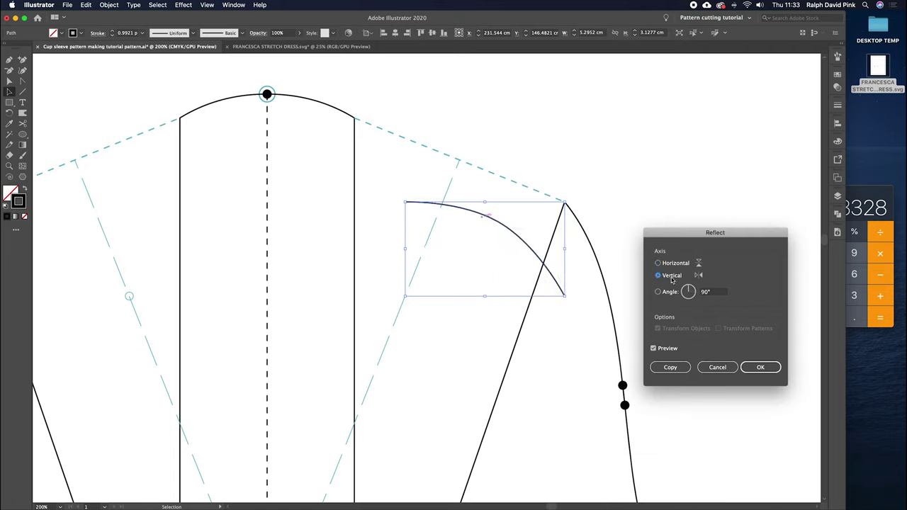
left_click(671, 367)
left_click(569, 298)
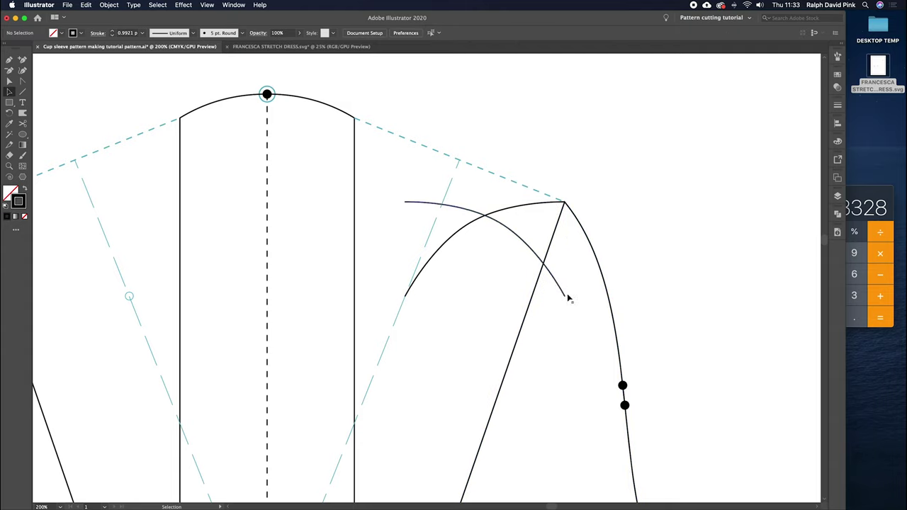
left_click_drag(565, 300, 406, 297)
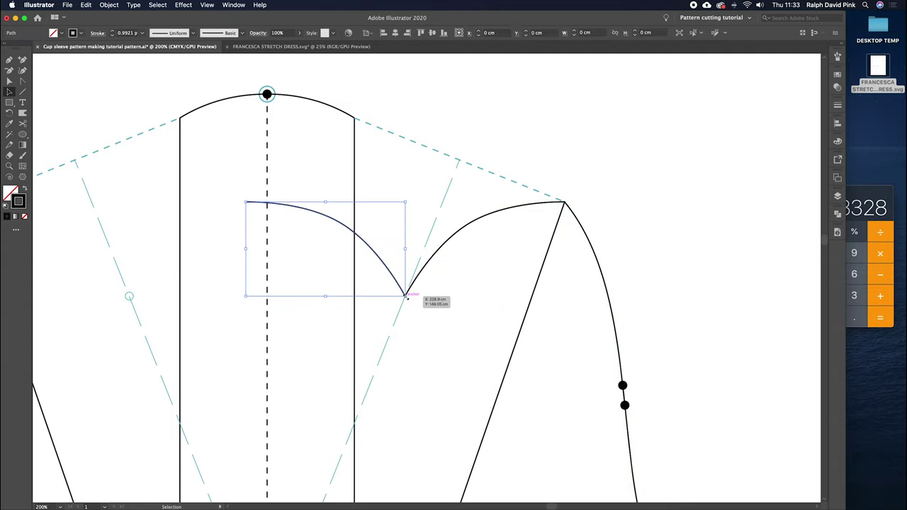
Step: Rotate the reflected curve about the shared lower point until its upper end meets the centre section's upper right corner
left_click(9, 113)
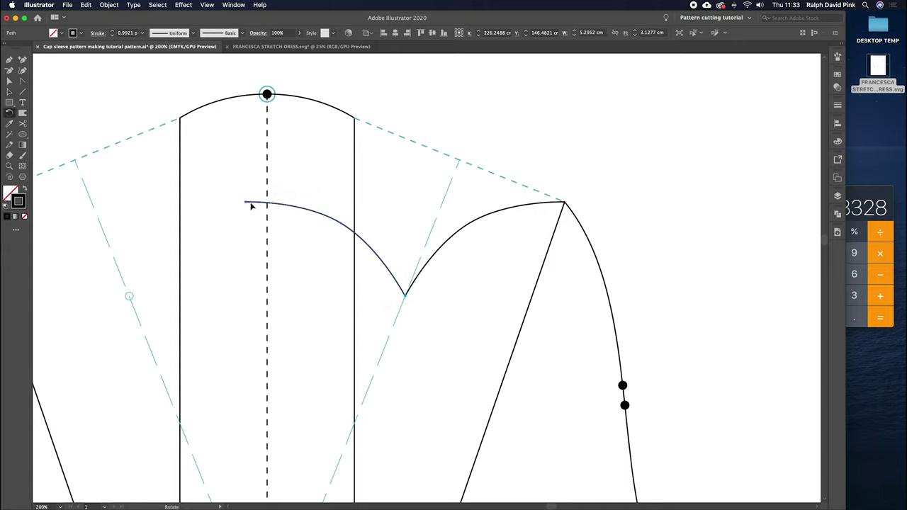
left_click_drag(245, 205, 368, 125)
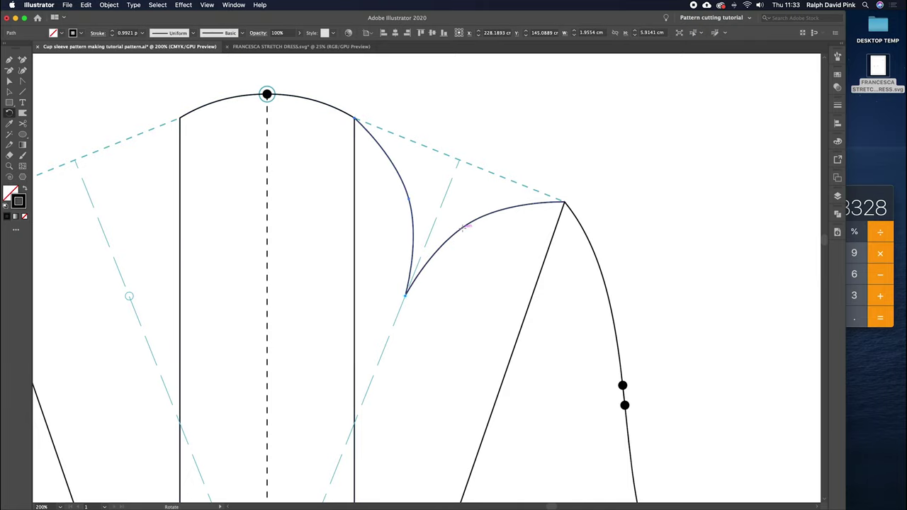
key("v")
left_click(446, 130)
left_click_drag(447, 129, 487, 149)
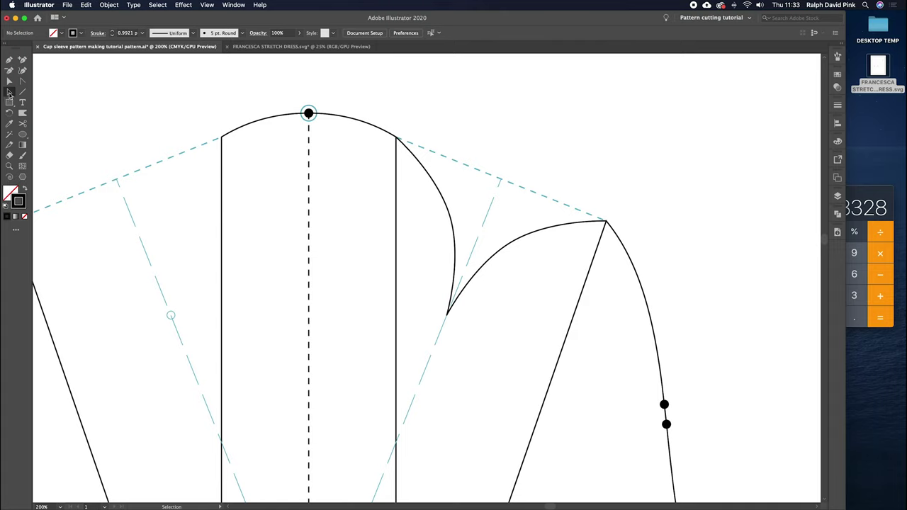
Step: Select both right-hand curves and make a copy of them reflected on the vertical axis
left_click(454, 221)
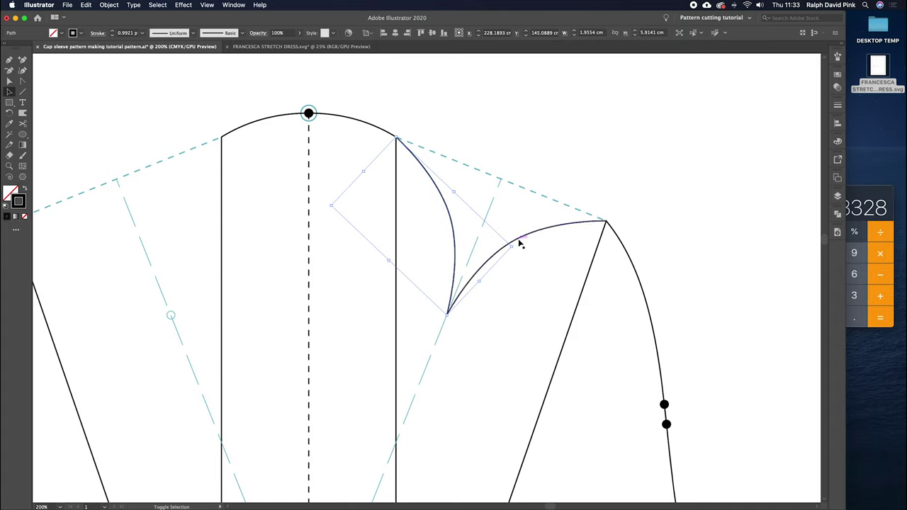
left_click(520, 240, "shift")
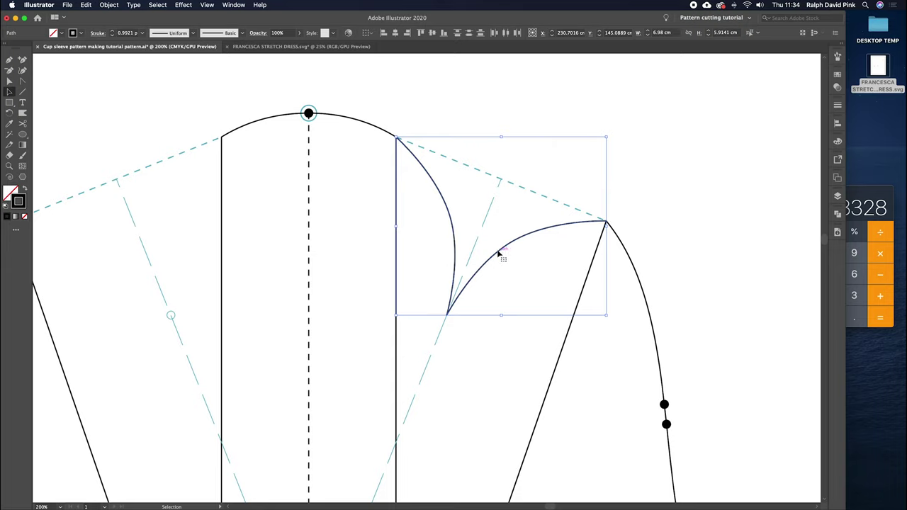
right_click(499, 253)
mouse_move(524, 378)
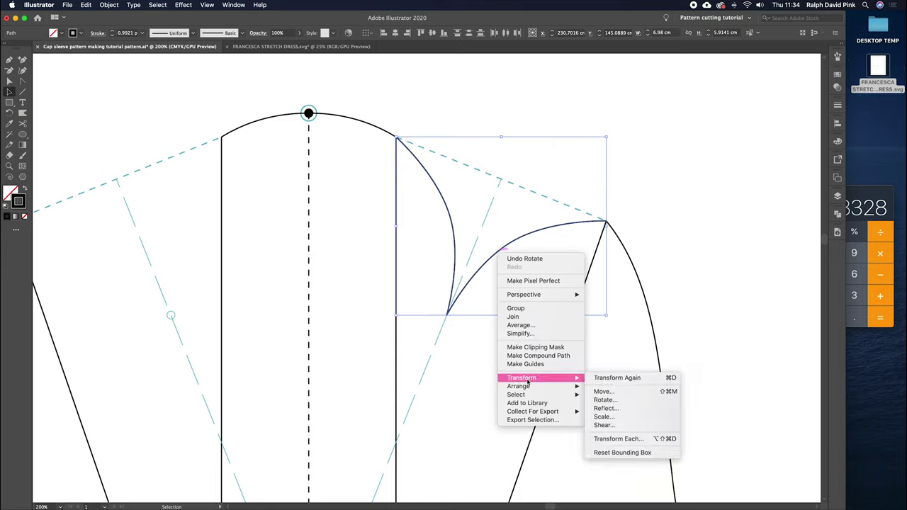
left_click(601, 408)
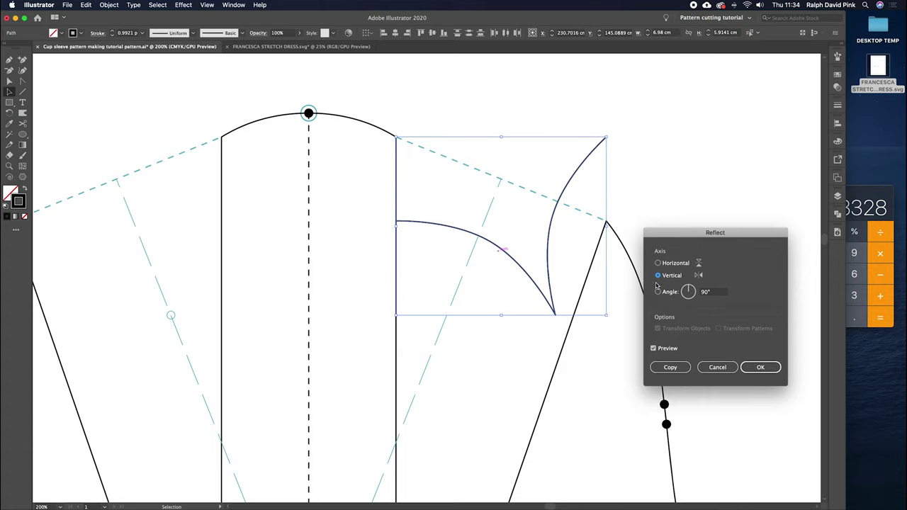
left_click(670, 367)
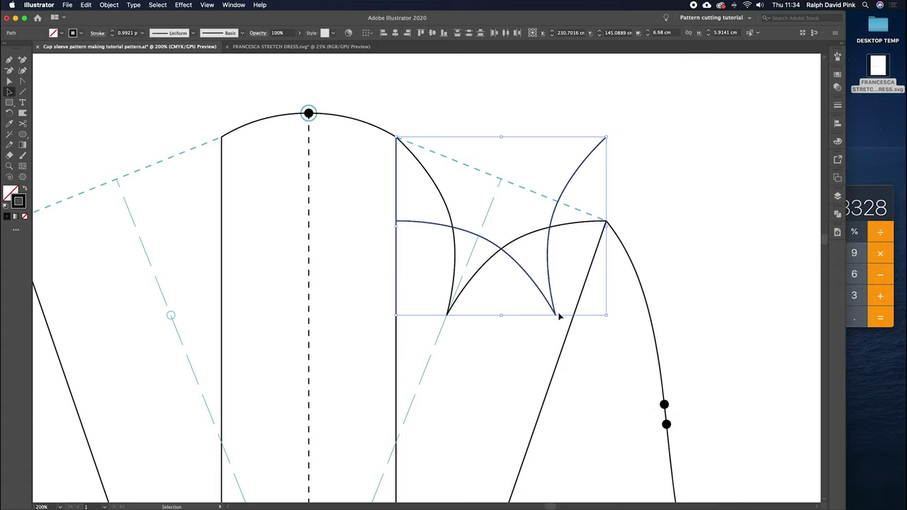
left_click_drag(557, 318, 172, 318)
left_click_drag(201, 293, 234, 294)
key("super+z")
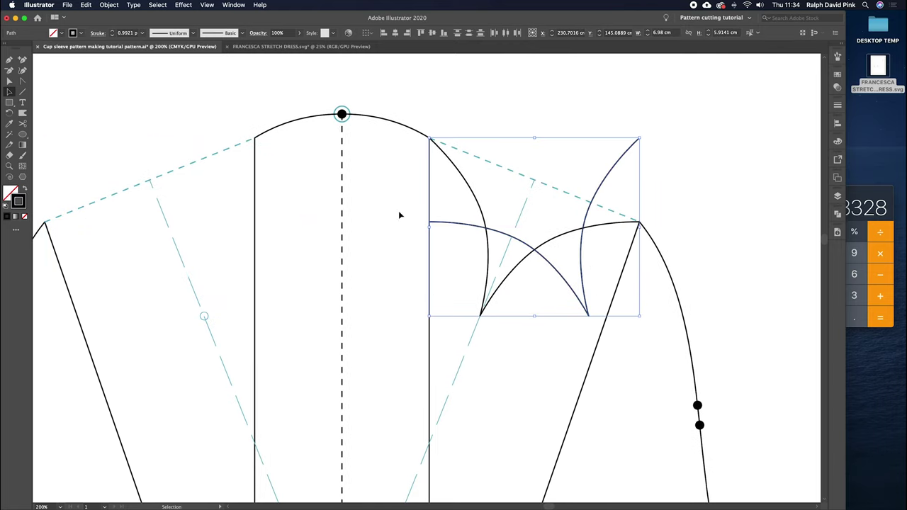
Step: Move the reflected pair of curves so their shared lower point sits on the left marker circle, and remove that marker
left_click_drag(591, 318, 203, 316)
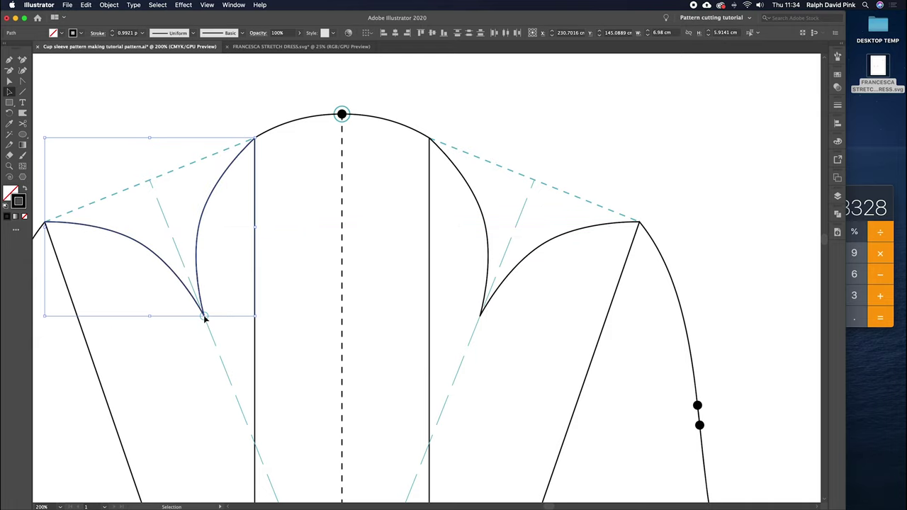
scroll(346, 239, "left", 3)
left_click(303, 282)
left_click(284, 297)
left_click(318, 260)
key("super+1")
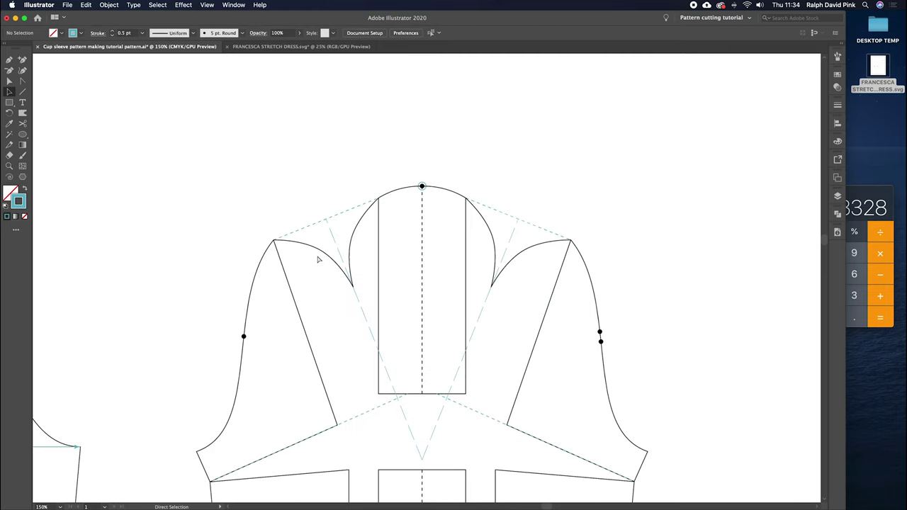
left_click_drag(435, 332, 417, 252)
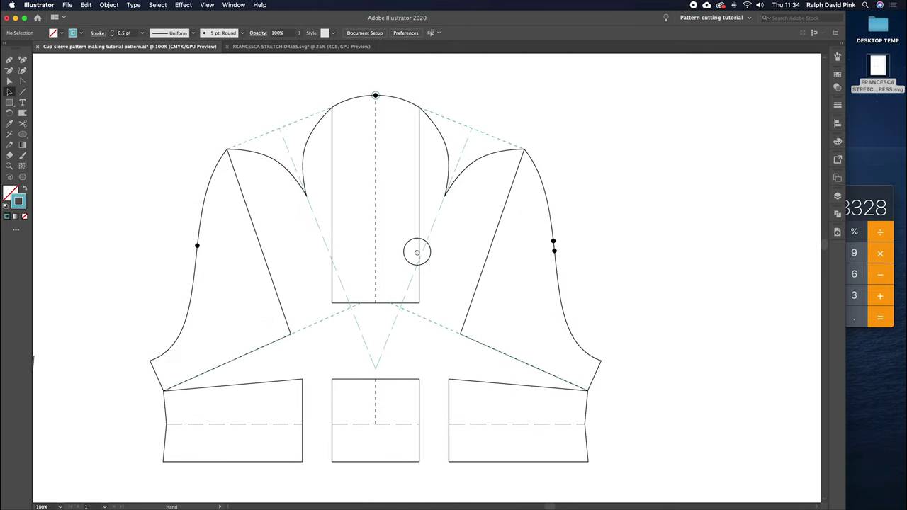
left_click_drag(474, 161, 486, 172)
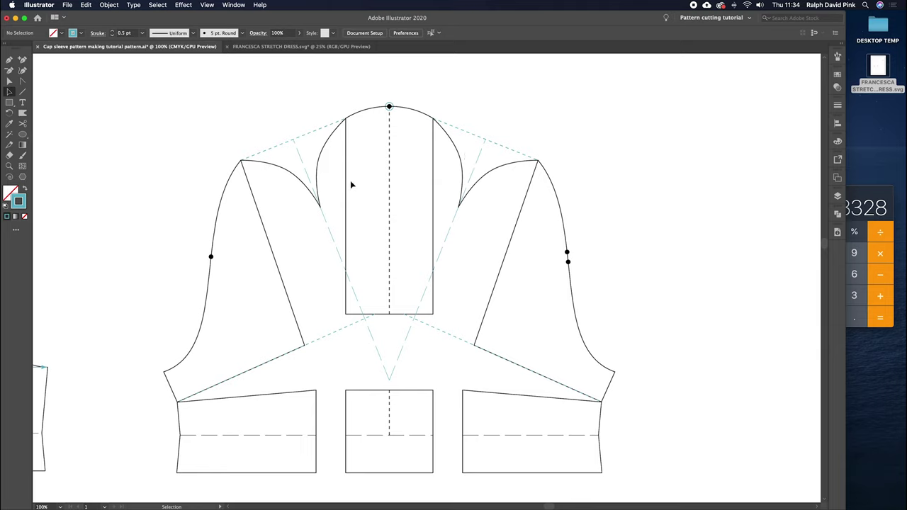
left_click(337, 254)
left_click(452, 230)
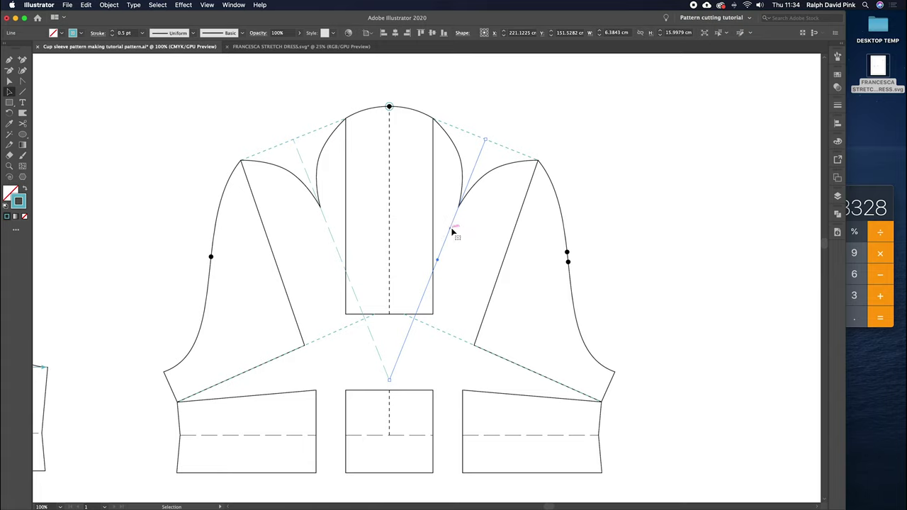
left_click(502, 171)
left_click(457, 148)
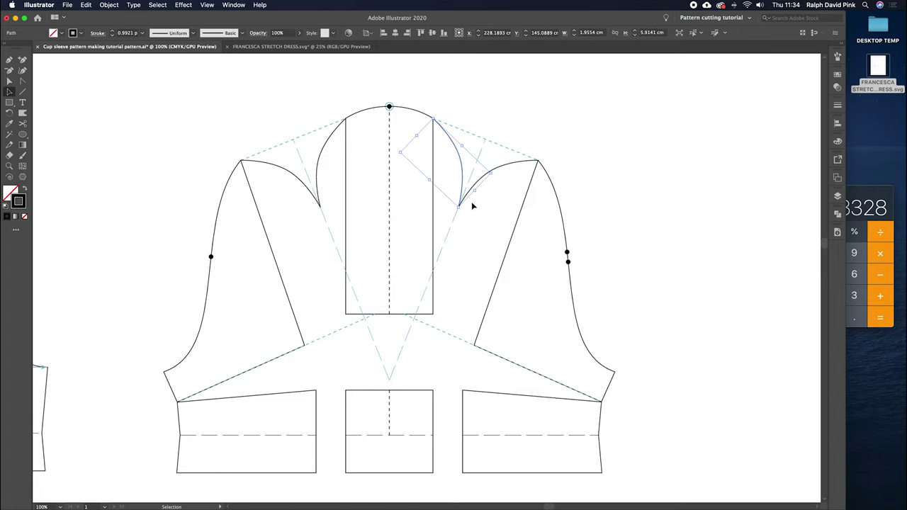
left_click(551, 117)
scroll(581, 162, "down", 1)
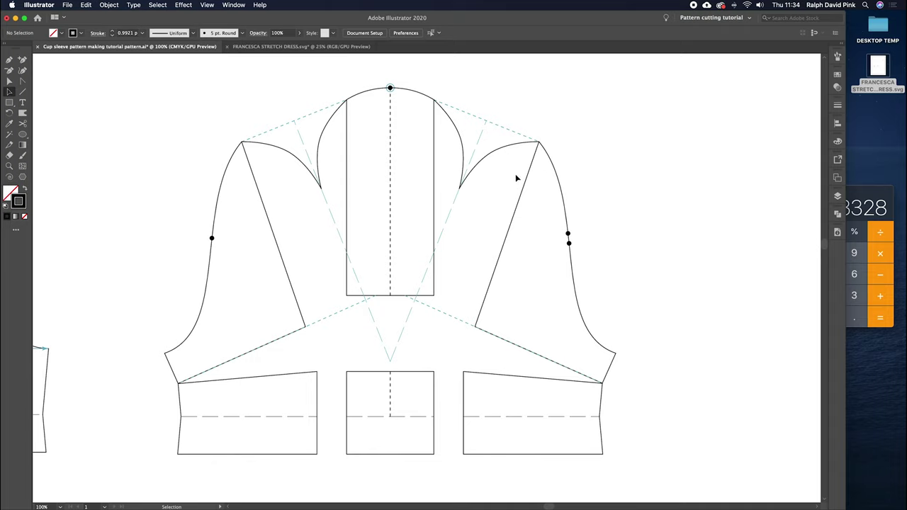
Step: Cut the centre section's outline at its two upper corners, separating the cap curve from the straight sides
left_click(449, 155)
left_click(433, 127)
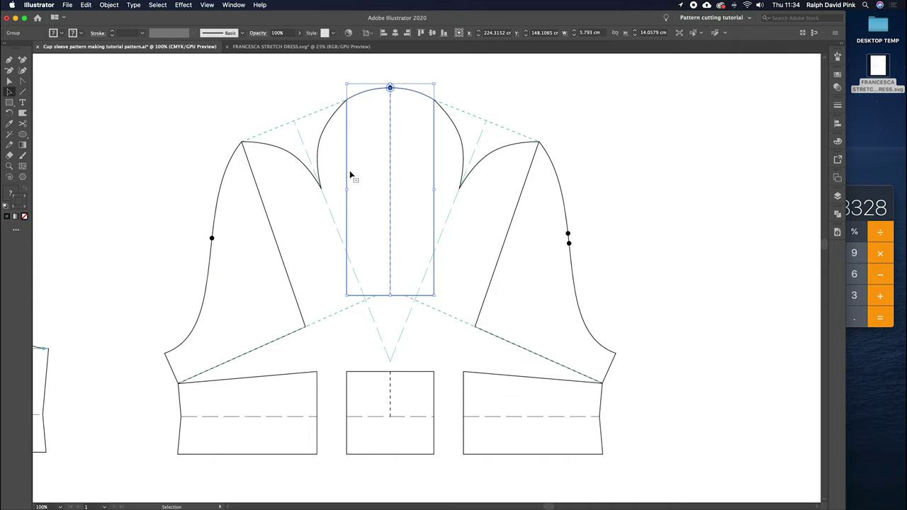
left_click(365, 163)
left_click(9, 82)
left_click(390, 88)
left_click(23, 125)
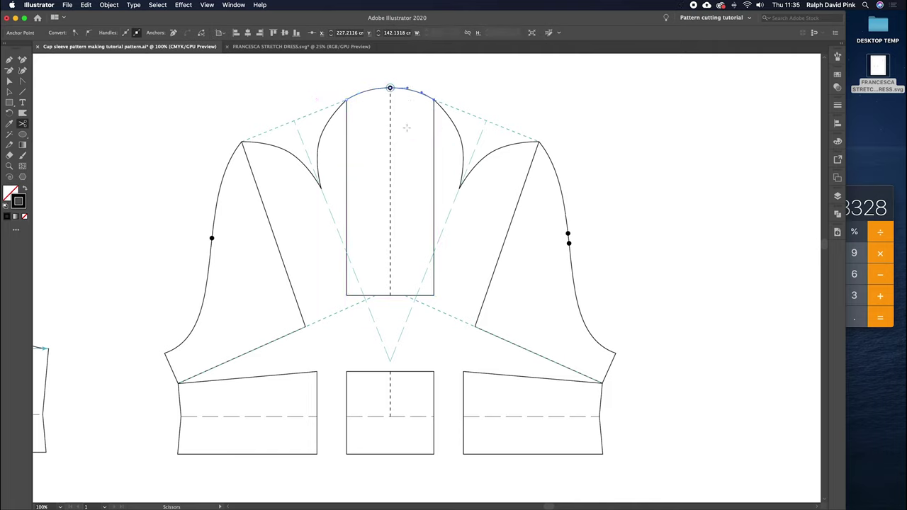
left_click(9, 82)
left_click(348, 193)
left_click(350, 106)
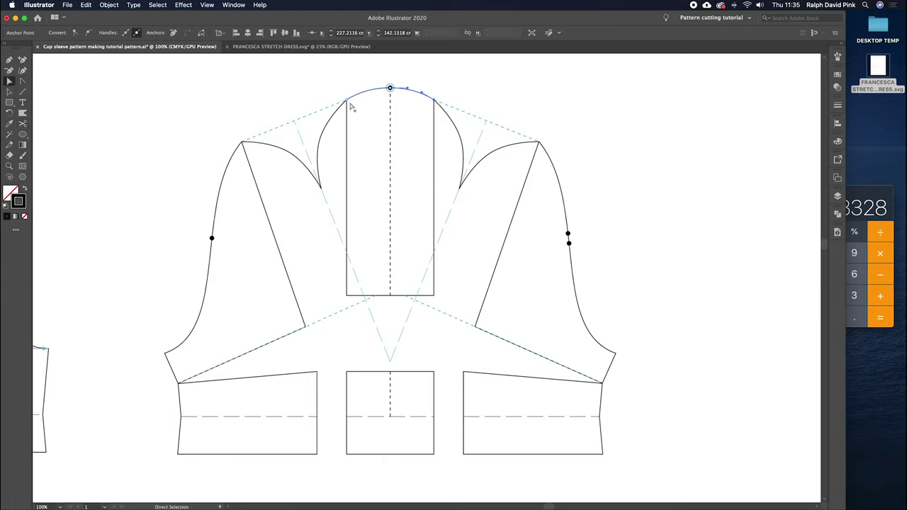
Step: Give the centre section's straight sides and lower edge the dashed green style of the guide lines
left_click(436, 142)
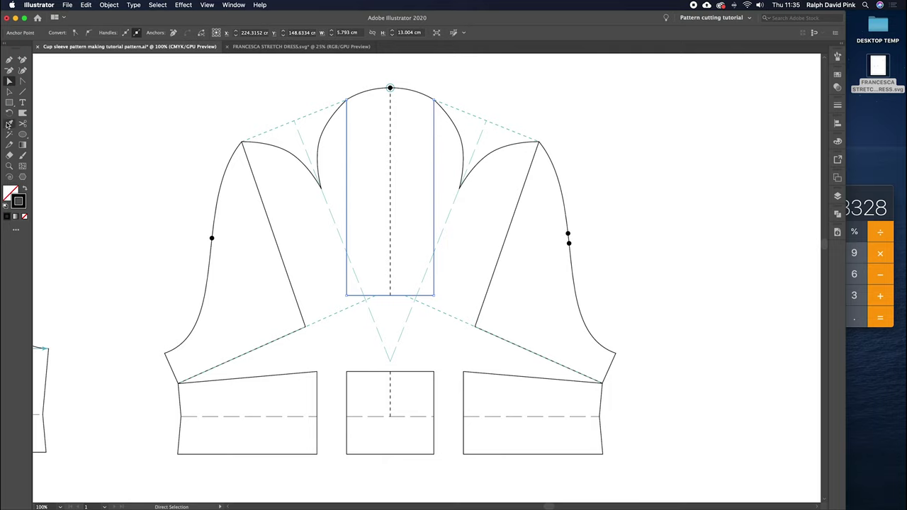
left_click(9, 124)
left_click(317, 111)
left_click(11, 82)
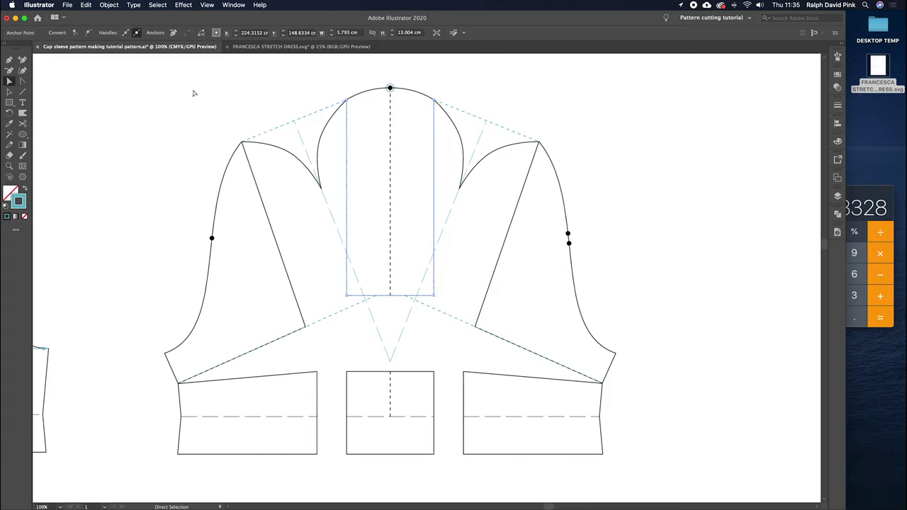
left_click(192, 91)
Step: Cut the right sleeve section's outline at its top point and at the lower outer corner on the guide line
left_click(441, 106)
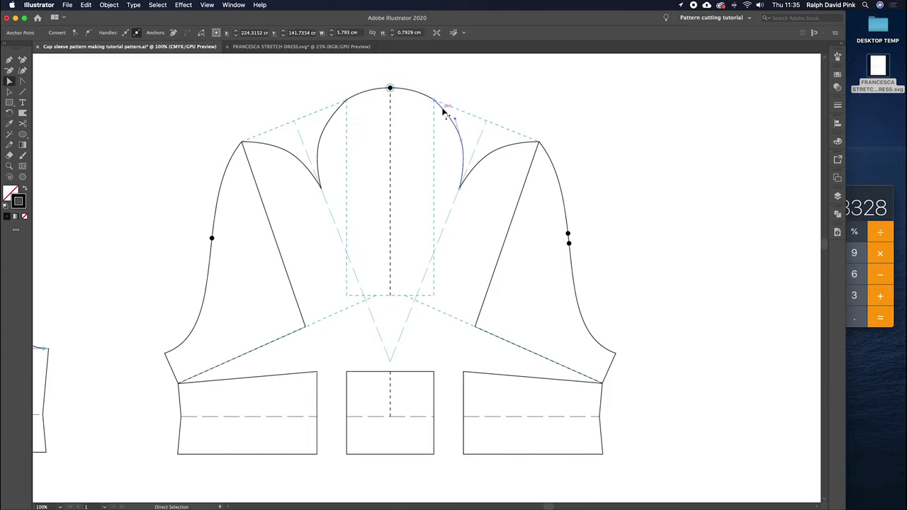
left_click(501, 188)
left_click(539, 152)
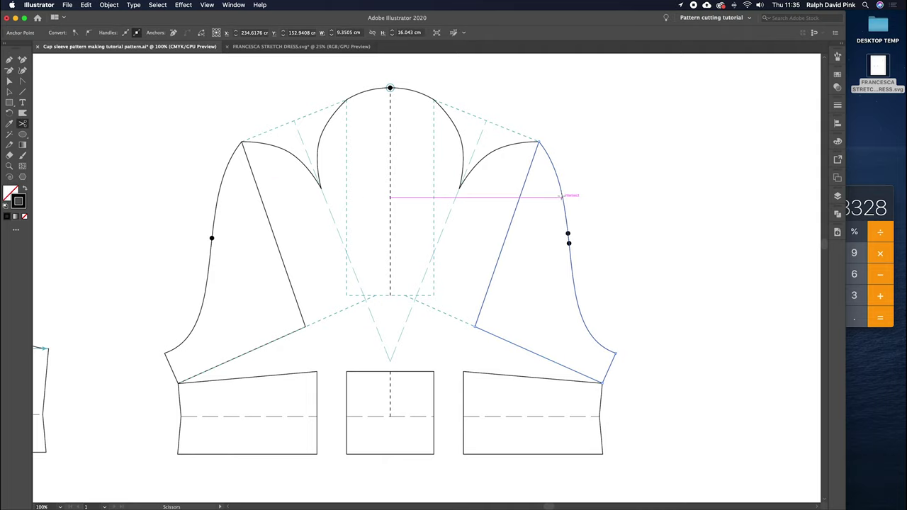
left_click(10, 82)
left_click(527, 178)
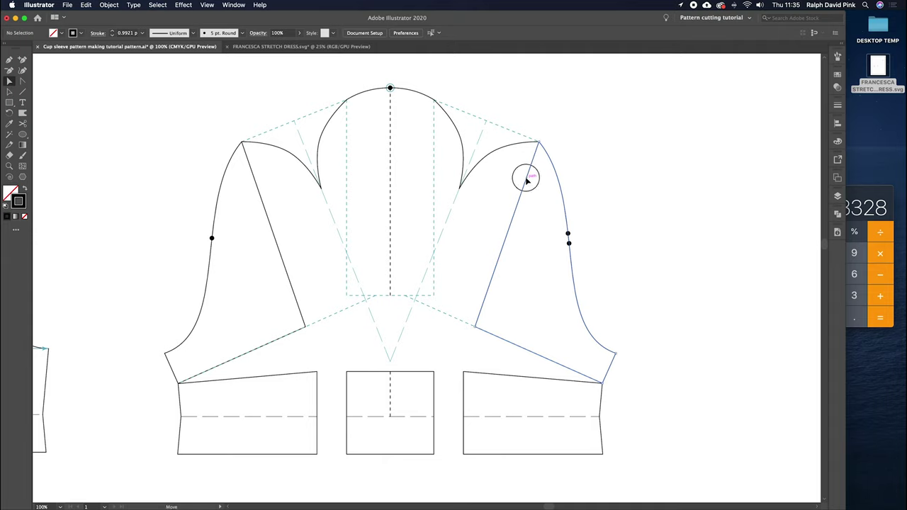
left_click(23, 125)
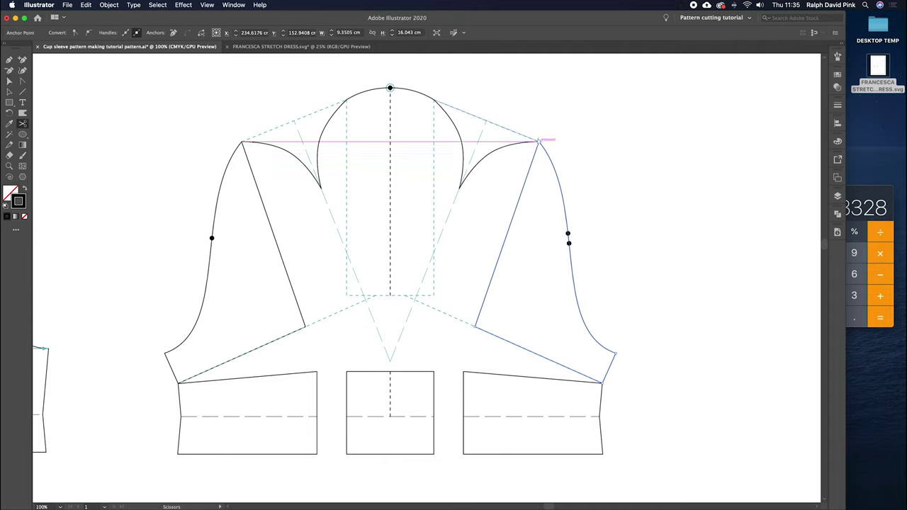
left_click(539, 141)
left_click(603, 383)
Step: Give the right section's inner slanted edge and lower edge the dashed green guide style
key("v")
left_click(493, 282)
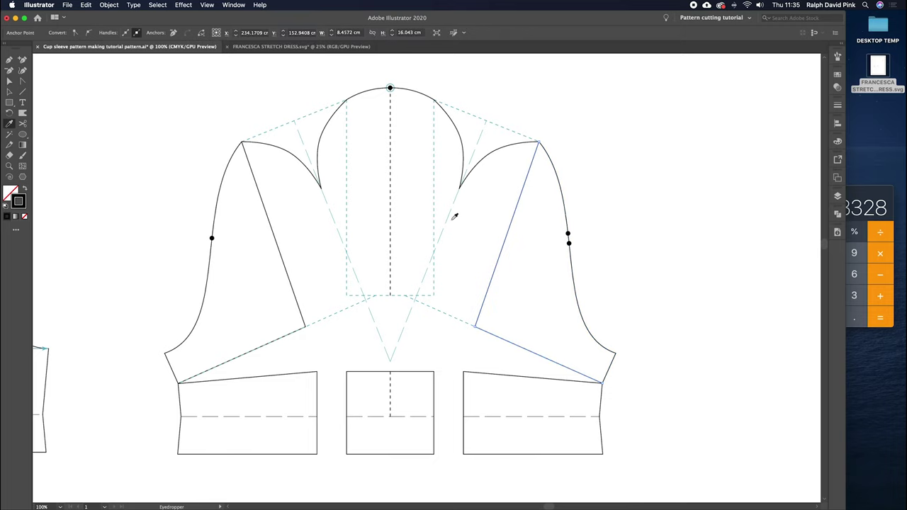
key("Delete")
left_click(468, 269)
left_click_drag(468, 270, 511, 247)
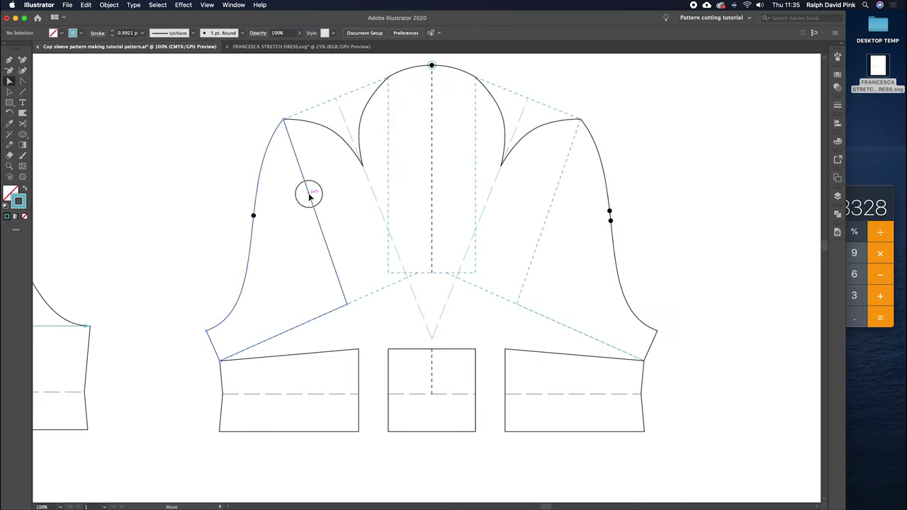
Step: Cut the left sleeve section's outline at its top point and at the matching lower outer corner
left_click(317, 198)
key("c")
left_click(283, 119)
left_click(220, 361)
key("a")
Step: Give the left section's inner slanted edge and lower edge the dashed green guide style
left_click_drag(348, 231, 300, 271)
key("i")
left_click(389, 219)
key("a")
left_click(350, 245)
Step: Apply the dashed green guide style to the whole lower centre block, including its inner lines
left_click_drag(353, 283, 297, 195)
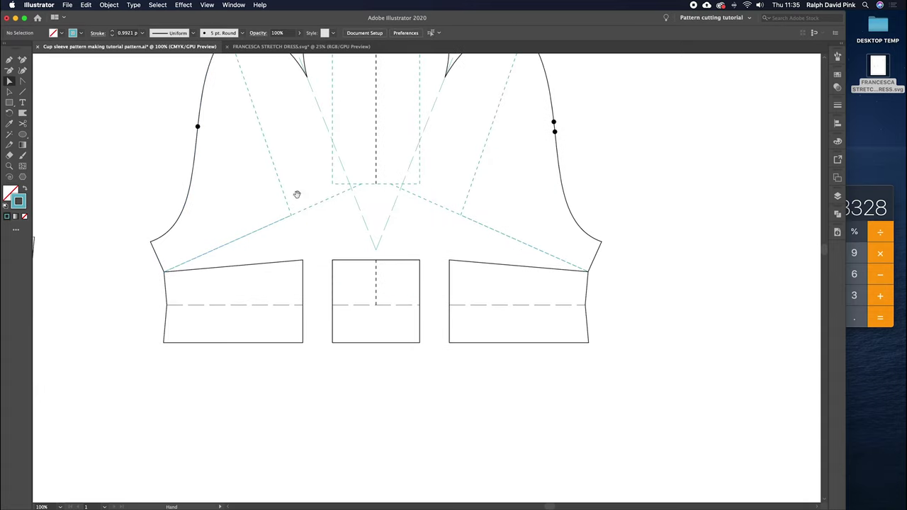
left_click_drag(329, 254, 427, 370)
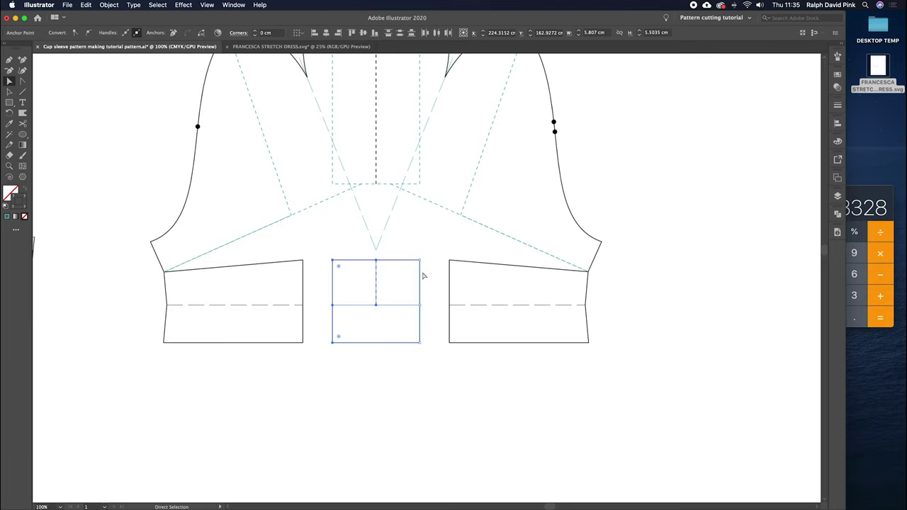
key("ctrl+5")
left_click(431, 243)
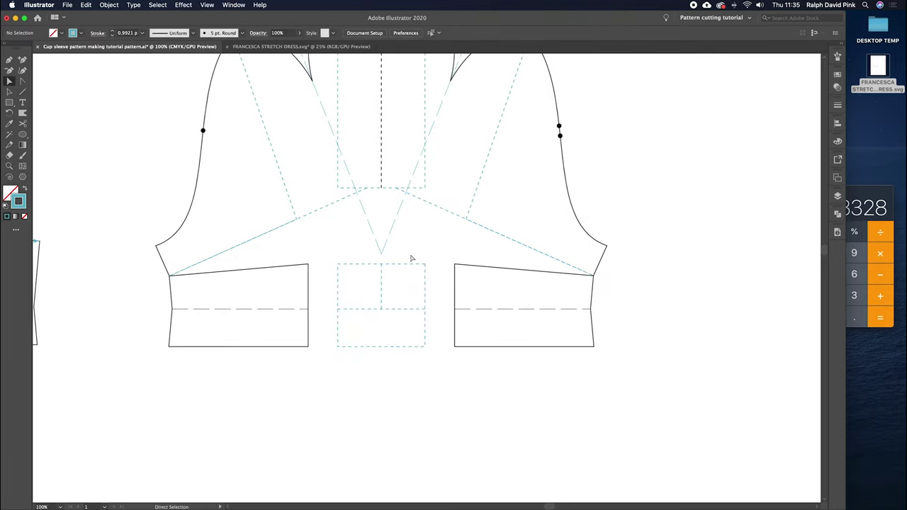
Step: Cut the left and right lower blocks at the upper and lower ends of their outer side edges
left_click(242, 273)
left_click(22, 124)
left_click(169, 275)
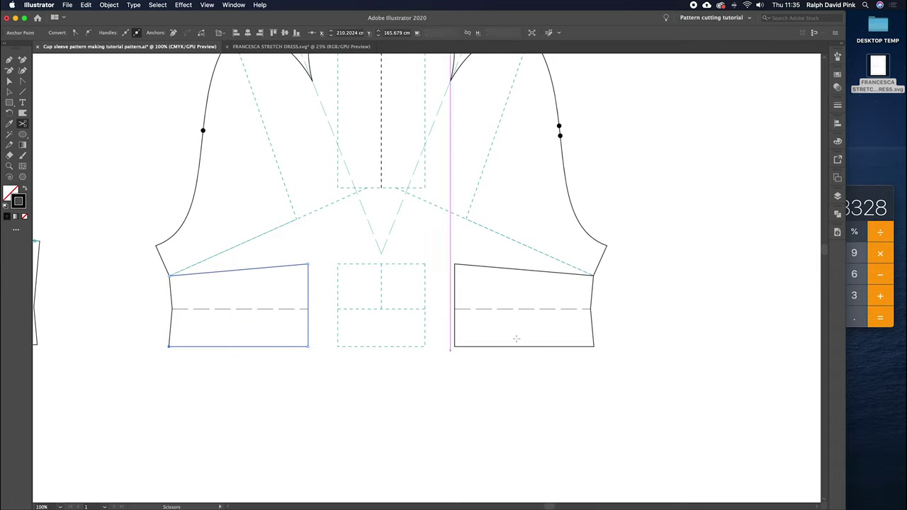
left_click(593, 295, "super")
left_click(594, 276)
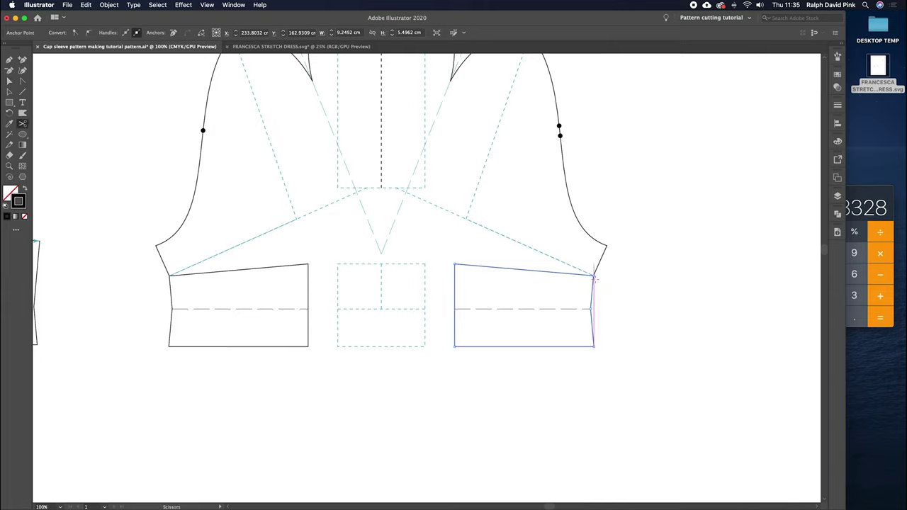
left_click(594, 347)
Step: Give both lower side blocks' inner edges and horizontal dashed lines the green guide style, leaving the outer side edges black
key("a")
left_click_drag(495, 258, 463, 283)
left_click(482, 309, "shift")
left_click(287, 309, "shift")
key("i")
left_click(339, 264)
key("a")
left_click(325, 248)
Step: Select all the dashed green guide lines and lock them
left_click_drag(325, 247, 279, 332)
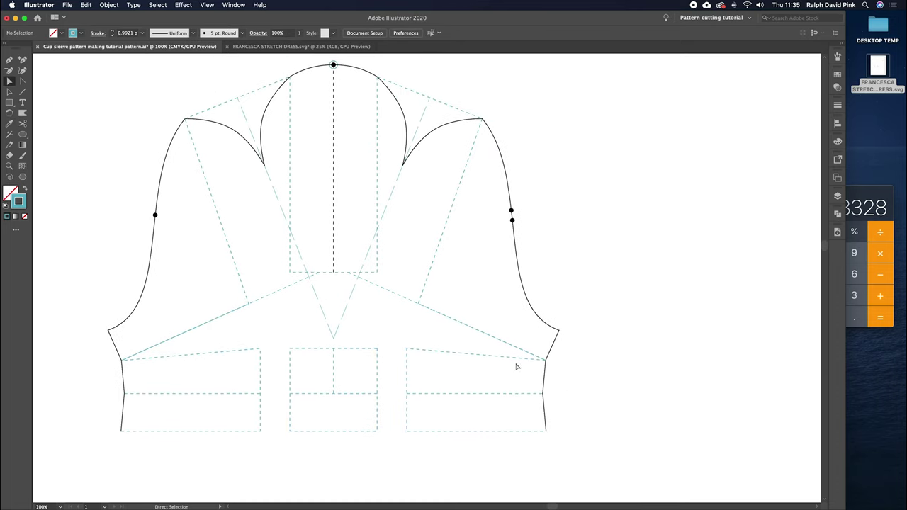
scroll(528, 328, "left", 3)
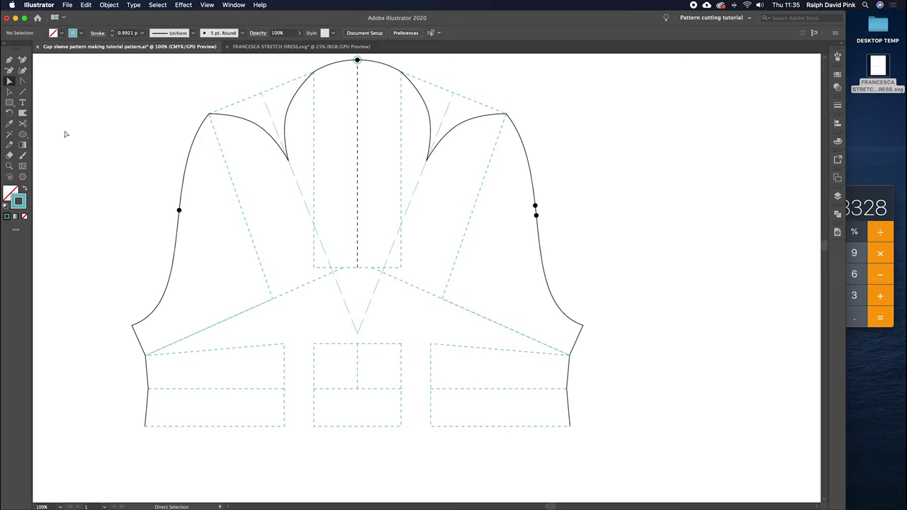
left_click_drag(197, 272, 491, 405)
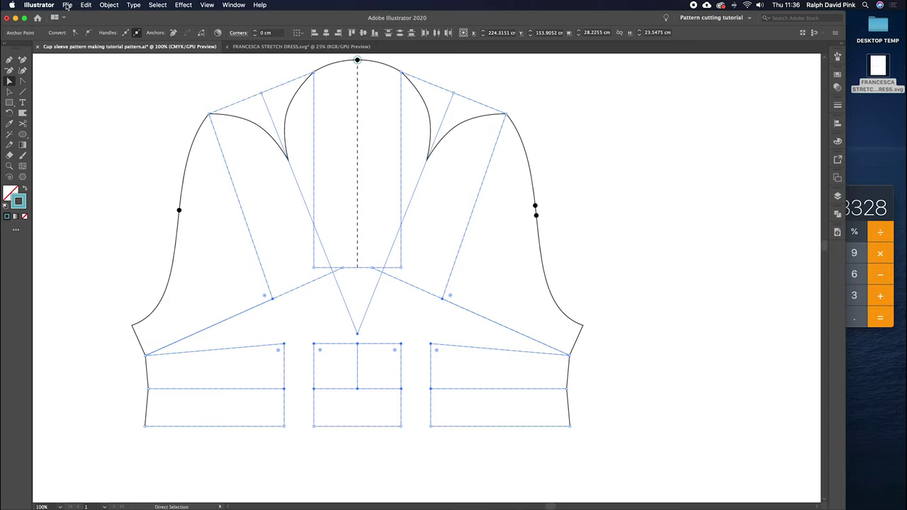
left_click(110, 5)
mouse_move(114, 63)
left_click(224, 63)
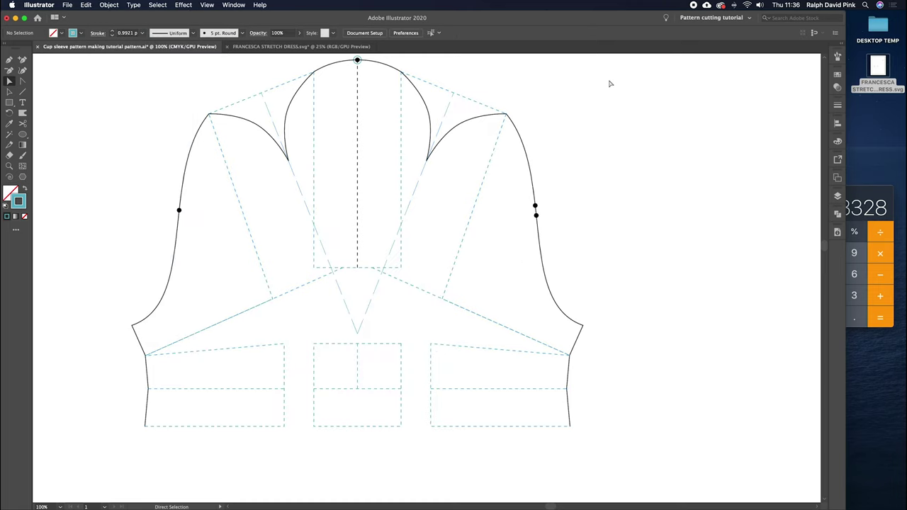
scroll(531, 108, "up", 2)
left_click_drag(83, 87, 602, 499)
left_click(568, 262)
left_click(535, 295)
left_click(592, 275)
scroll(595, 276, "down", 2)
left_click(564, 286)
left_click(578, 358)
left_click_drag(600, 361, 599, 347)
left_click(584, 315)
left_click_drag(589, 222, 575, 276)
left_click(471, 144)
Step: Try moving the right sleeve edge group away from the pattern, and undo the move
key("v")
left_click(538, 189)
left_click_drag(526, 193, 676, 162)
key("super+z")
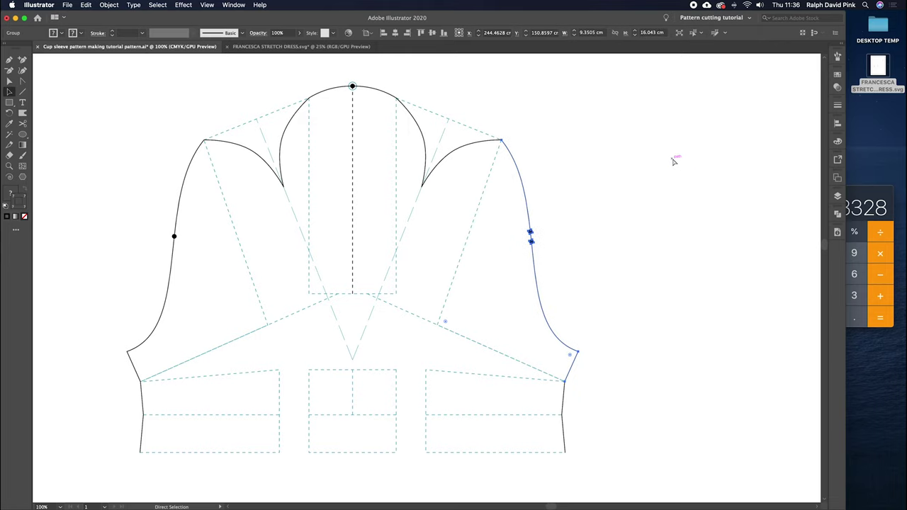
left_click(580, 217)
left_click_drag(584, 240, 589, 226)
key("a")
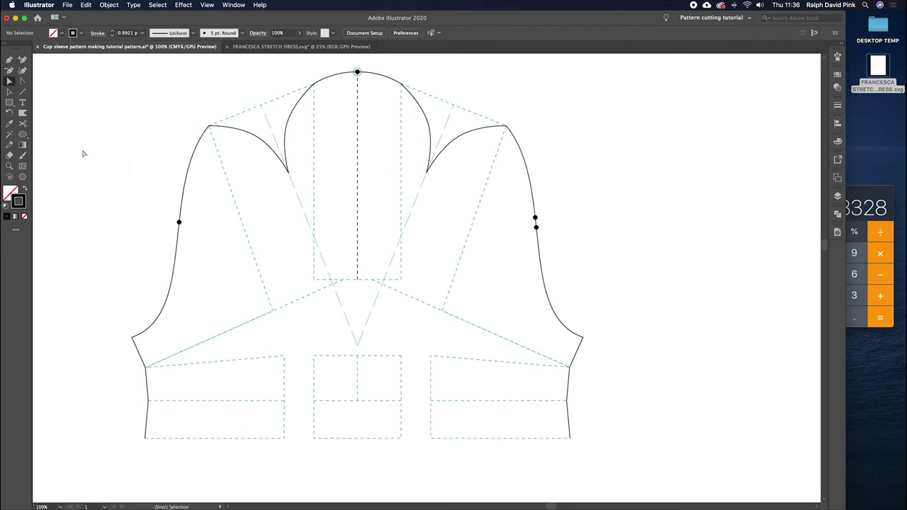
Step: Join the right sleeve edge to the right lower side edge at their shared corner
left_click_drag(585, 364, 565, 377)
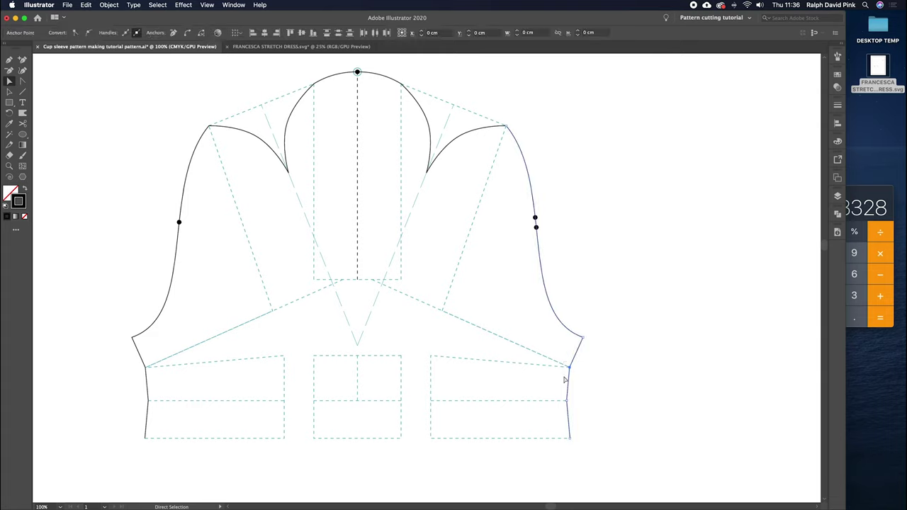
left_click(583, 369)
left_click(575, 355)
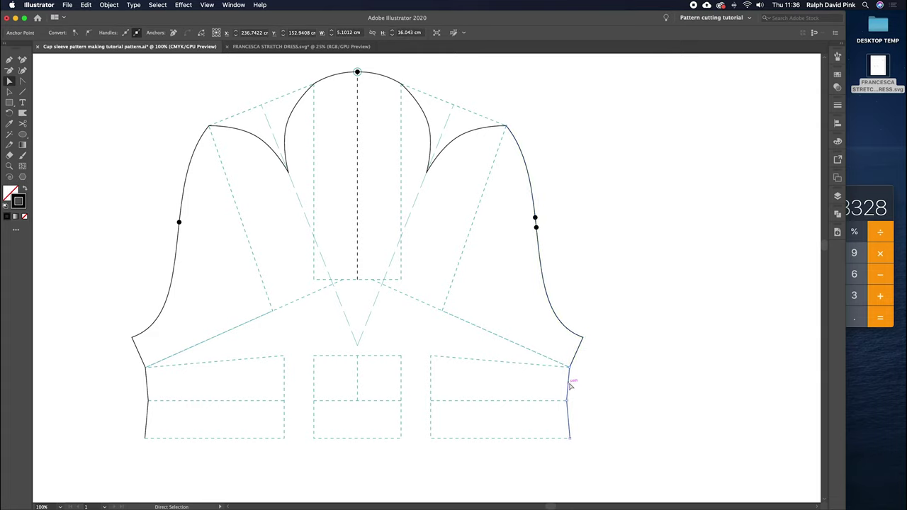
left_click(565, 371)
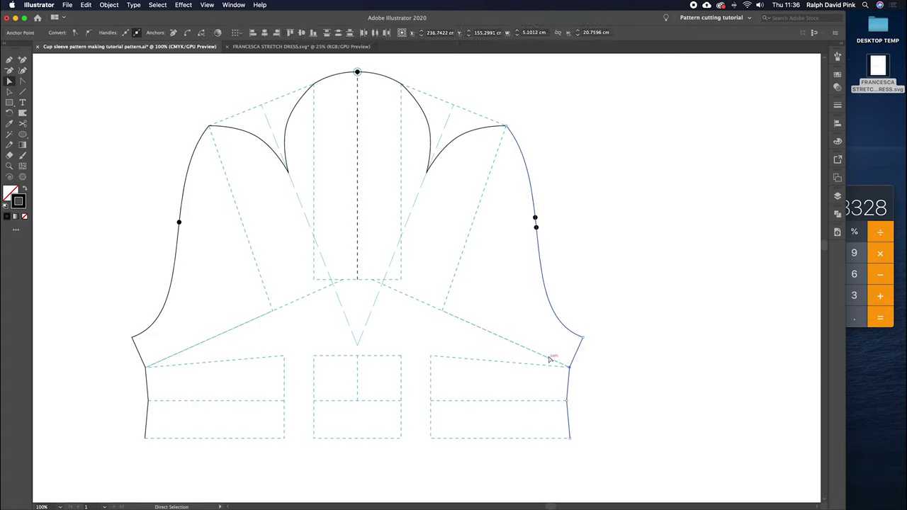
right_click(549, 360)
left_click(601, 399)
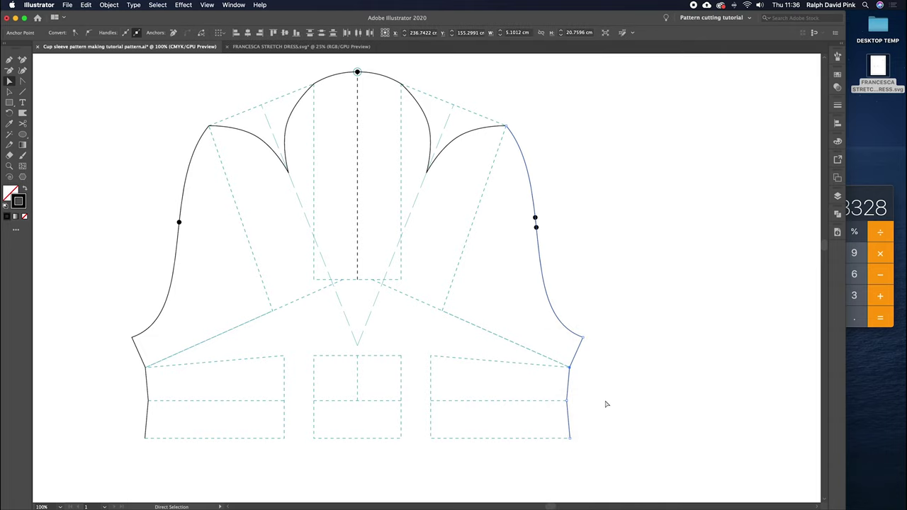
Step: Select the bottom end points of both side edges and join them with a straight hem line
left_click_drag(550, 438, 135, 468)
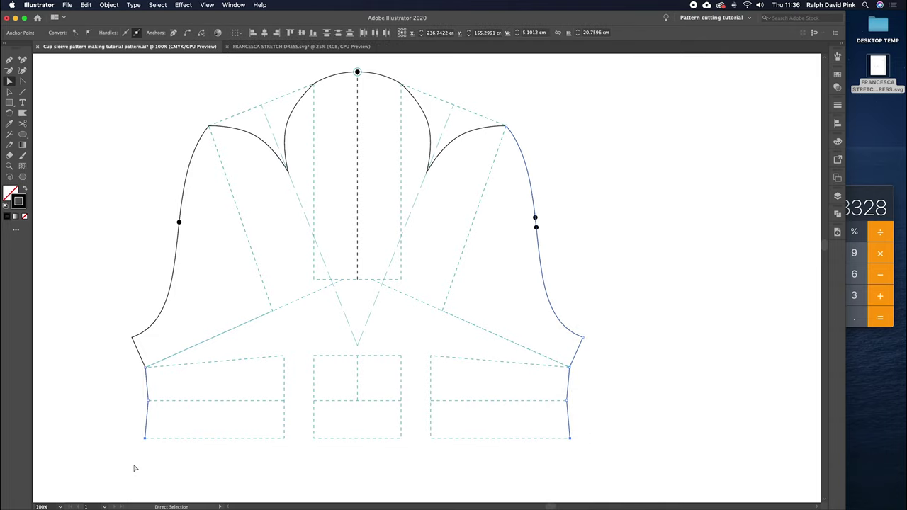
right_click(202, 411)
left_click(73, 136)
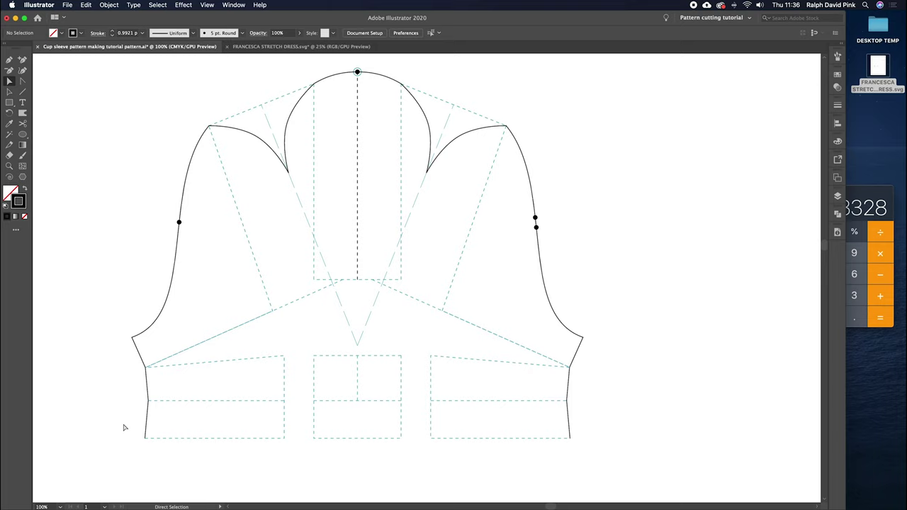
left_click_drag(128, 434, 589, 464)
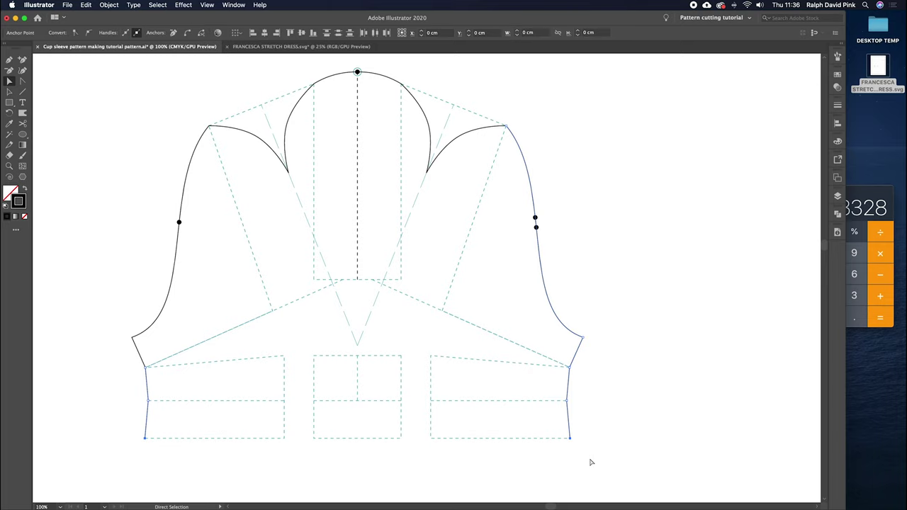
right_click(441, 414)
left_click(454, 398)
Step: Join the left lower side edge to the left sleeve edge at their shared corner
left_click(170, 389)
right_click(170, 389)
left_click(186, 399)
Step: Join the left cap curve to the top of the left sleeve edge and to the central curve at the left notch
left_click(199, 148)
left_click(217, 128)
right_click(231, 154)
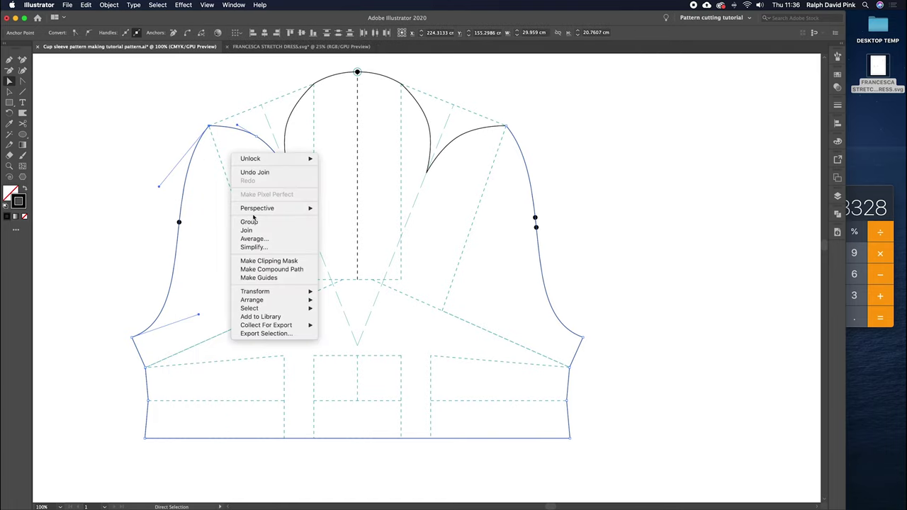
left_click(253, 232)
right_click(277, 195)
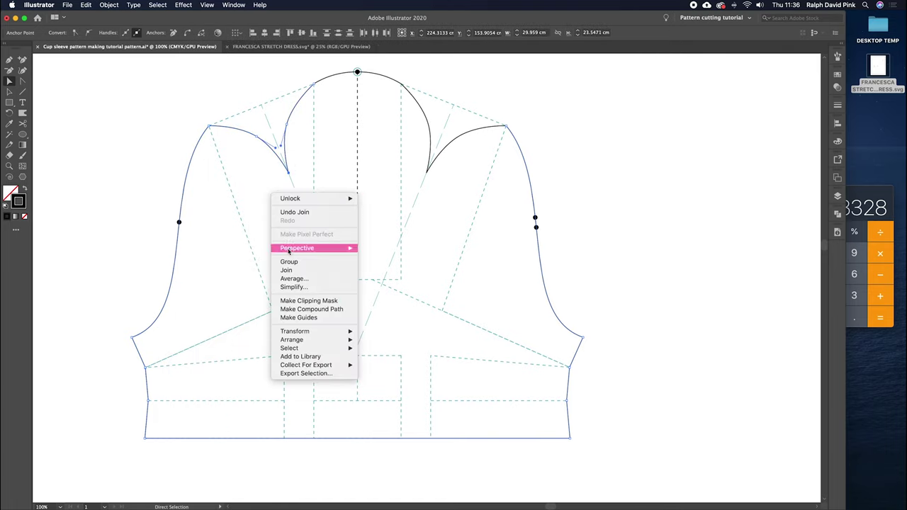
left_click(289, 269)
Step: Join the central cap arc to the curves beside it at both upper corners of the central panel
left_click(314, 81)
right_click(329, 111)
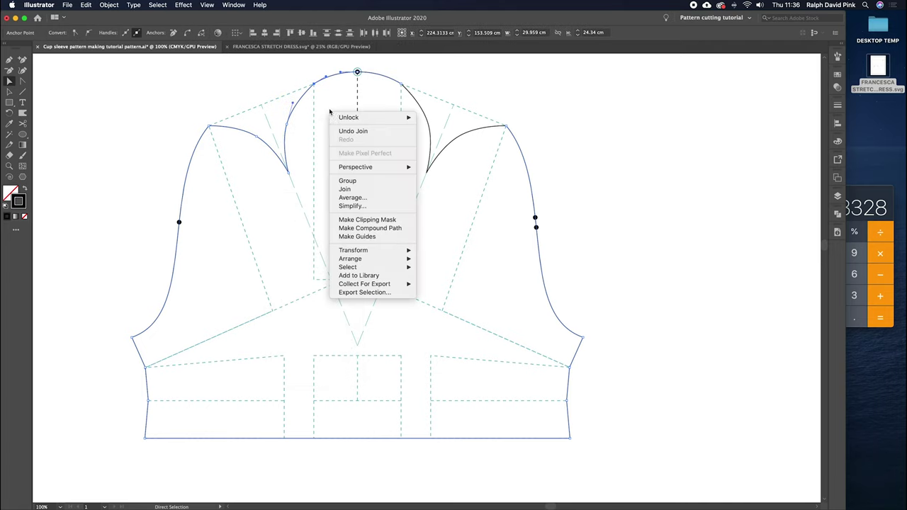
left_click(347, 189)
left_click(415, 80)
right_click(383, 142)
left_click(400, 222)
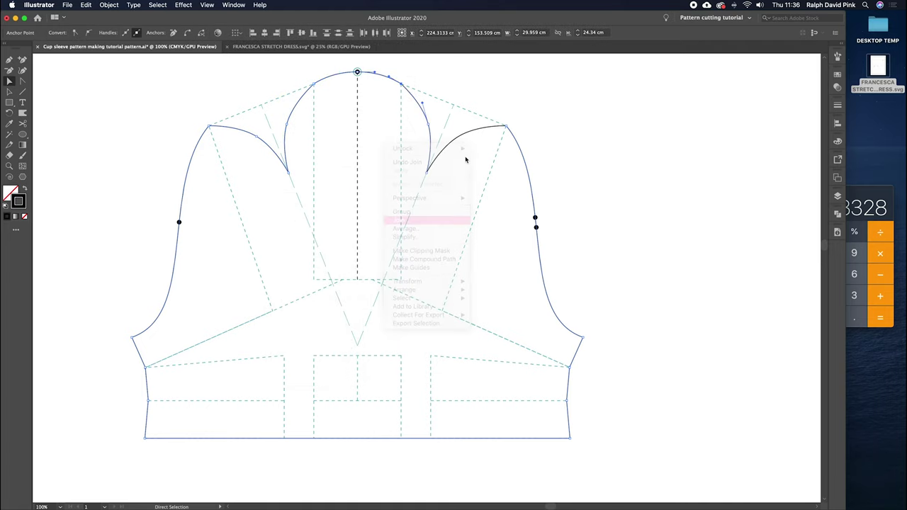
Step: Join the right cap curve to the central curve at the right notch and to the top of the right sleeve edge
right_click(381, 181)
left_click(486, 141)
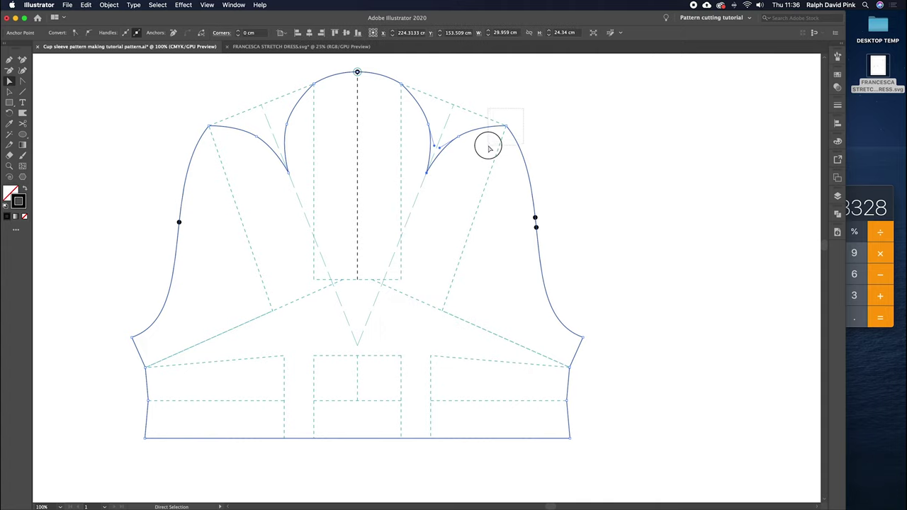
right_click(495, 168)
left_click(566, 264)
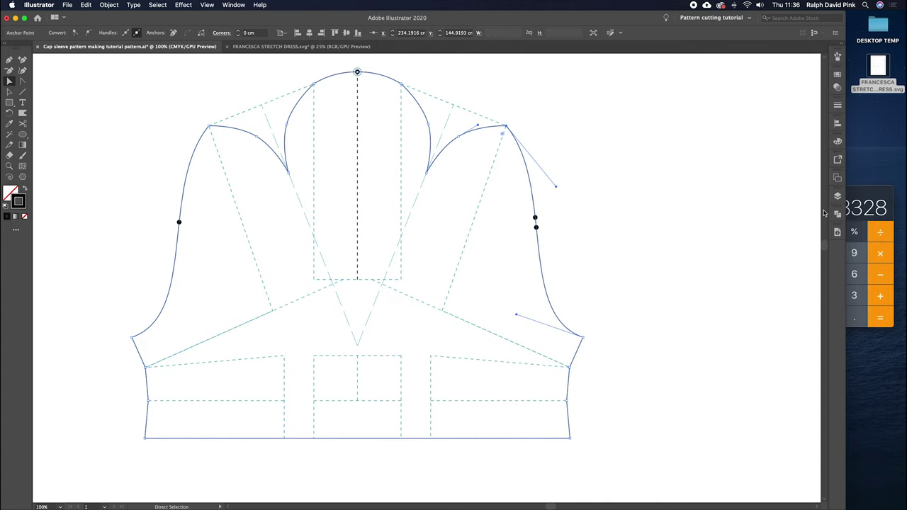
Step: Apply Pathfinder Unite to the joined sleeve outline and deselect it
left_click(667, 238)
left_click(545, 273)
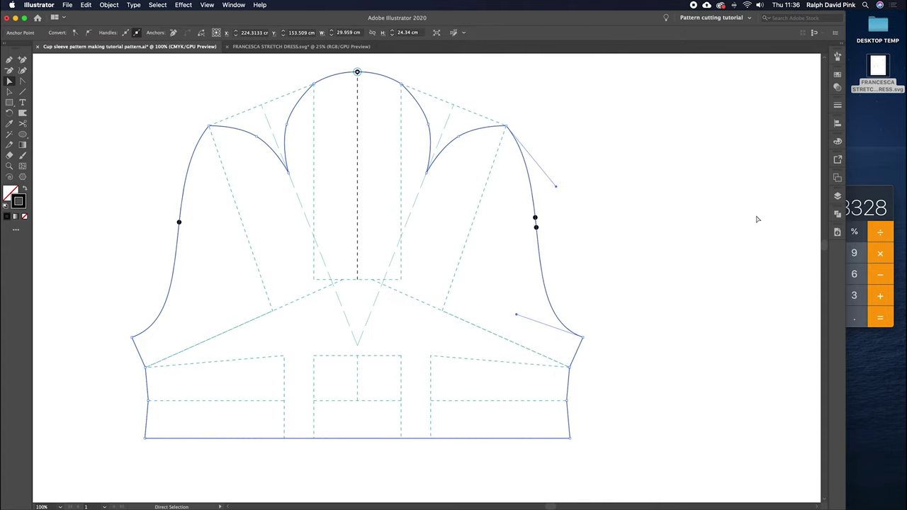
left_click(838, 215)
left_click(731, 234)
left_click(561, 187)
left_click(532, 196)
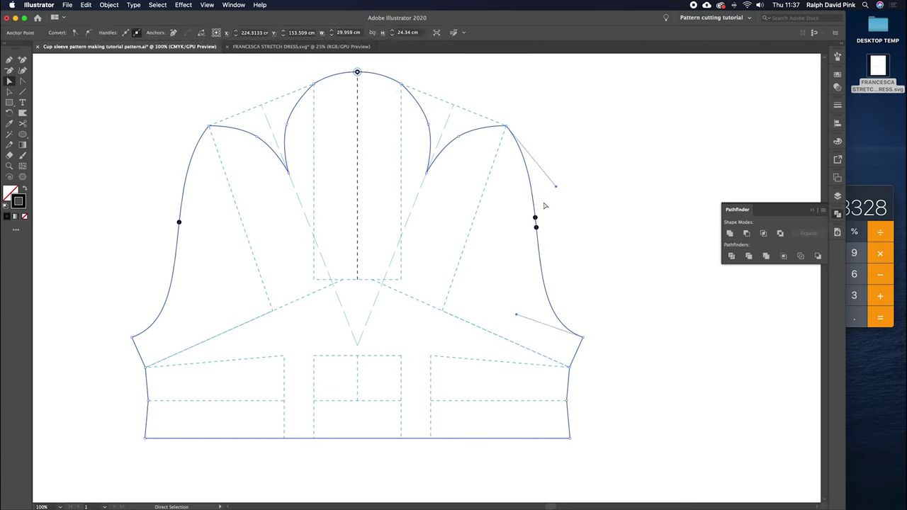
left_click(563, 247)
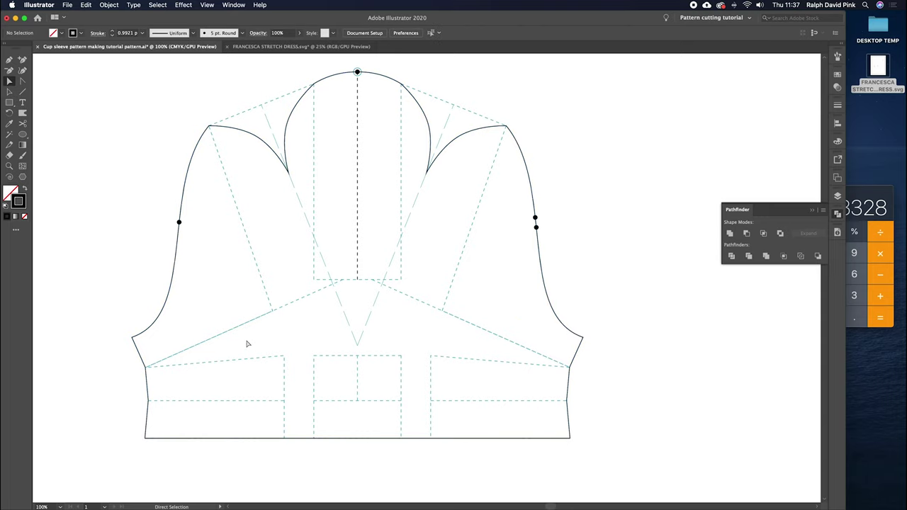
Step: Select the anchor point at the left side corner where the sloped guides meet the sleeve outline
left_click_drag(247, 344, 268, 325)
left_click(168, 348)
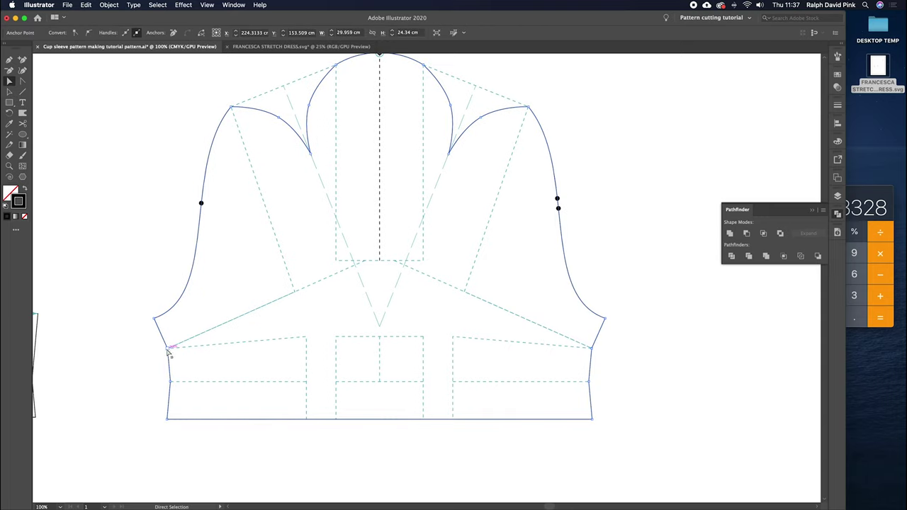
key("super+plus")
left_click_drag(413, 291, 187, 322)
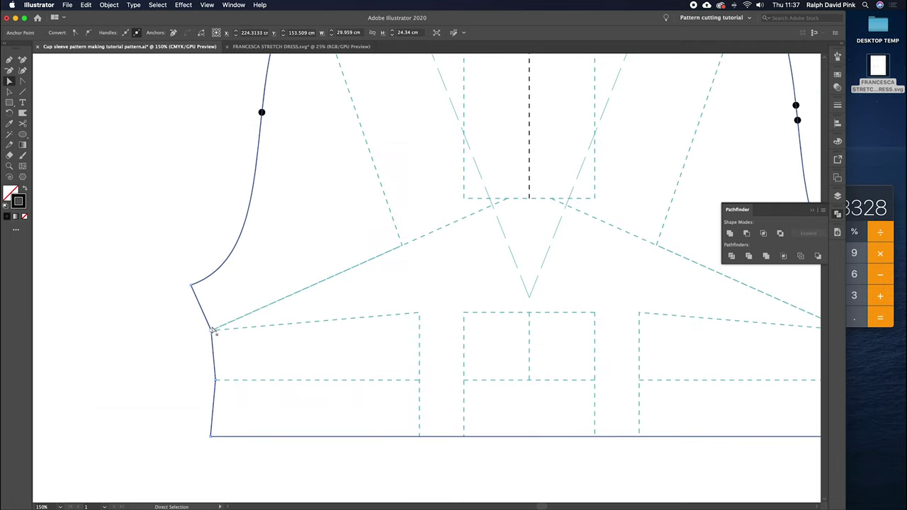
left_click_drag(271, 338, 238, 343)
left_click(193, 308)
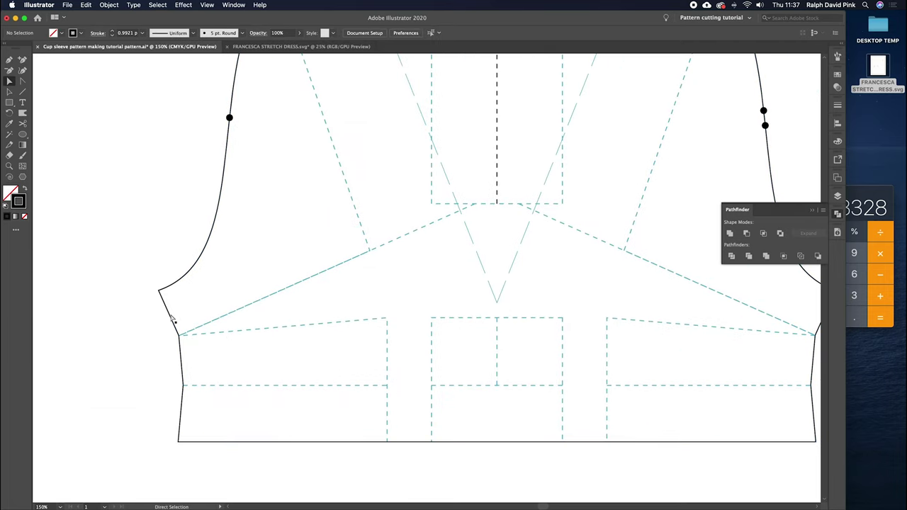
left_click(173, 318)
left_click(178, 333)
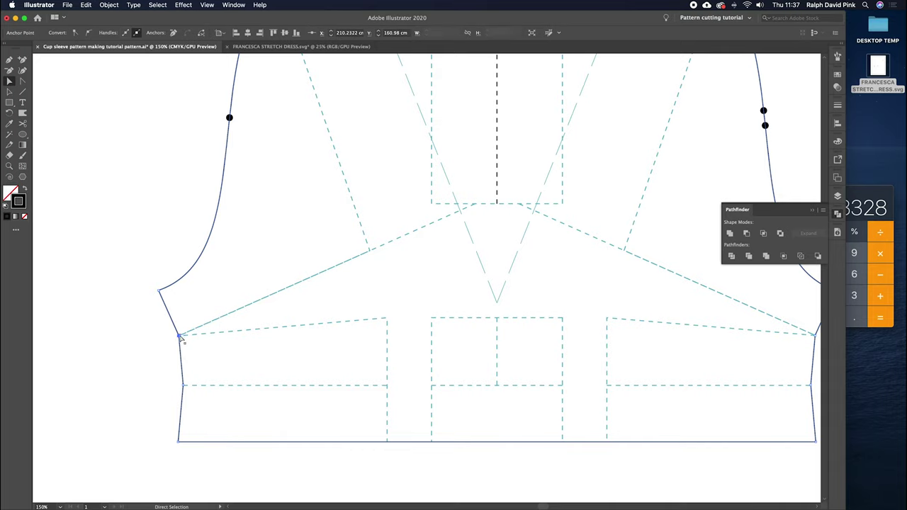
Step: Try removing the extra anchor point at the left side corner, and undo the removal
left_click(9, 71)
left_click(179, 337)
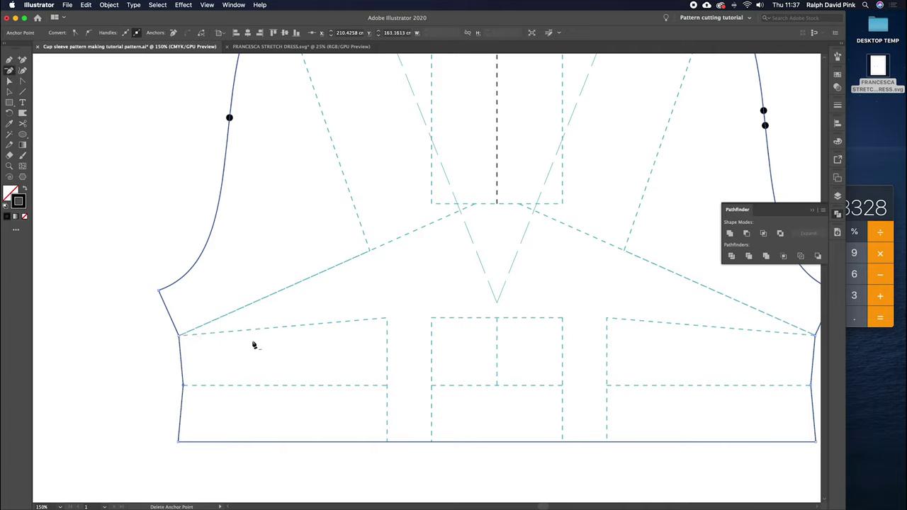
left_click(9, 81)
left_click(91, 154)
left_click(179, 336)
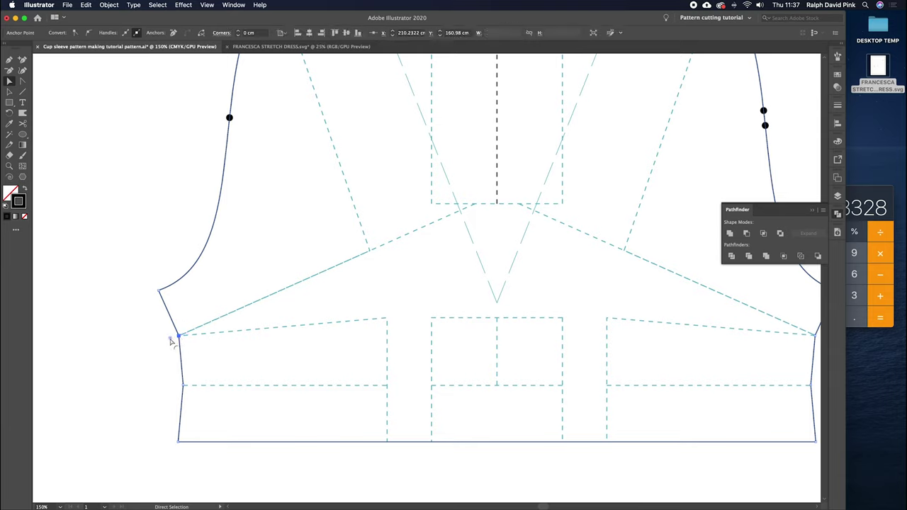
key("super+z")
key("super+z")
Step: Delete the overlapping anchor point at the left side corner and round that corner to about 7.06 cm
left_click_drag(186, 320, 169, 344)
key("minus")
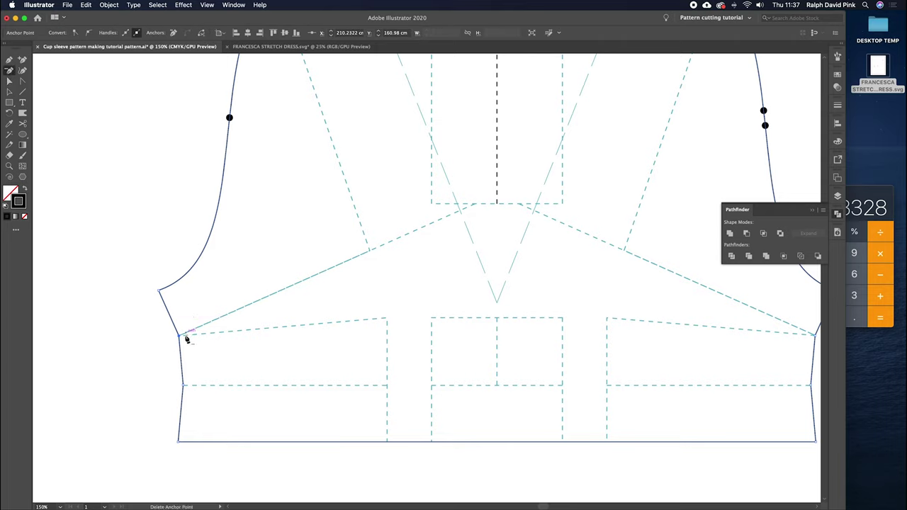
left_click(179, 337)
key("a")
left_click(194, 323)
left_click(178, 335)
left_click_drag(170, 341, 53, 426)
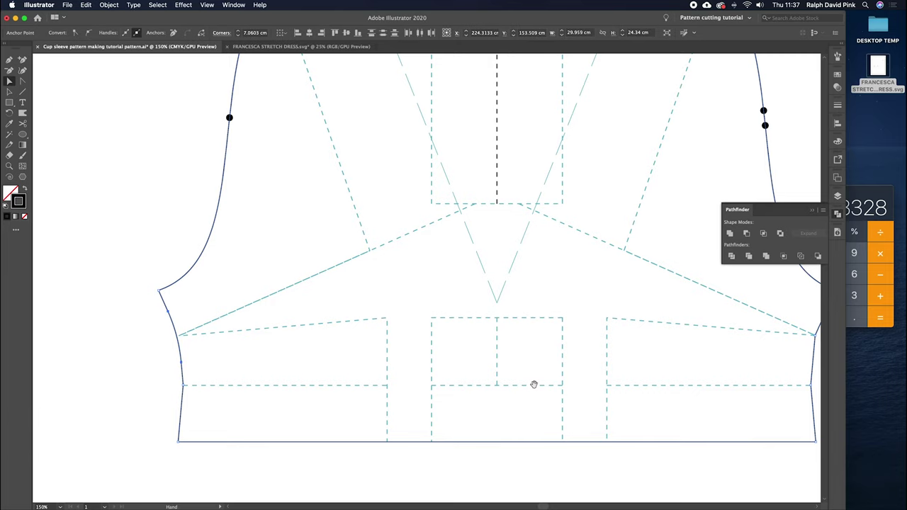
Step: Delete the overlapping anchor point at the right side corner of the sleeve outline
left_click_drag(535, 385, 262, 381)
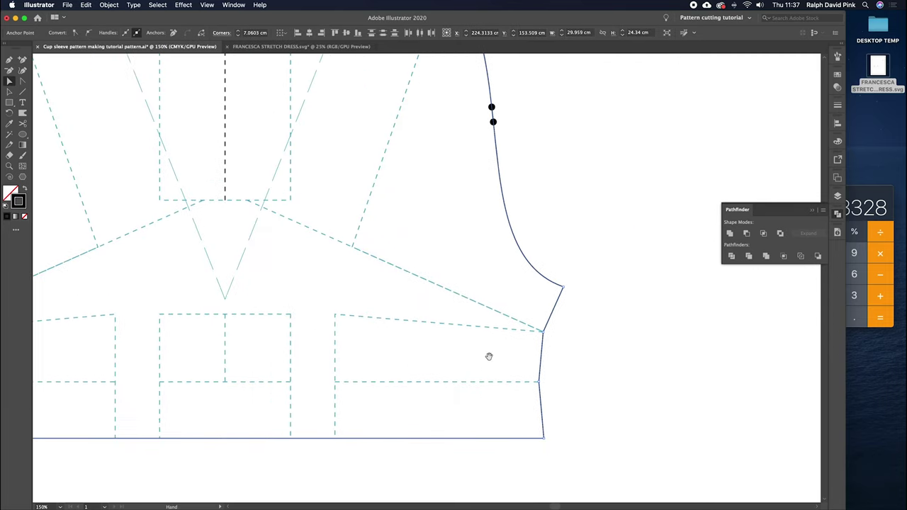
left_click(548, 320)
key("minus")
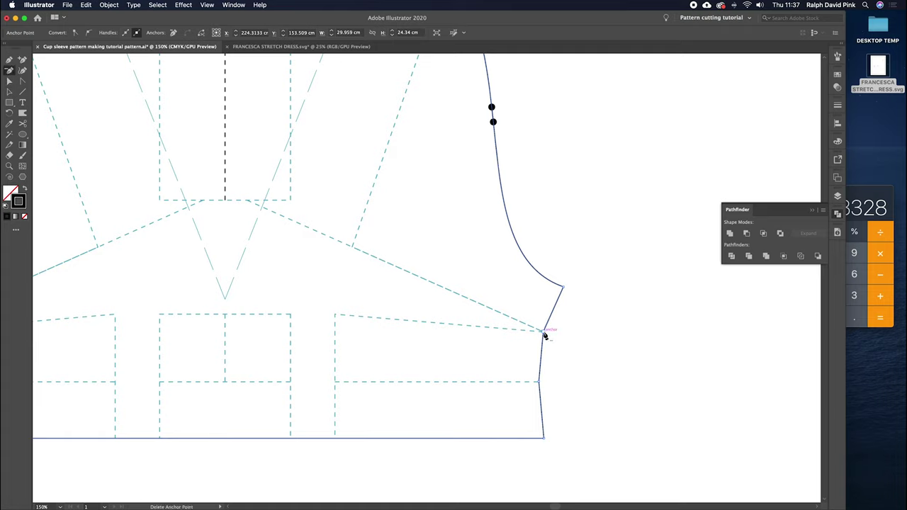
left_click(543, 333)
key("super+z")
left_click(543, 332)
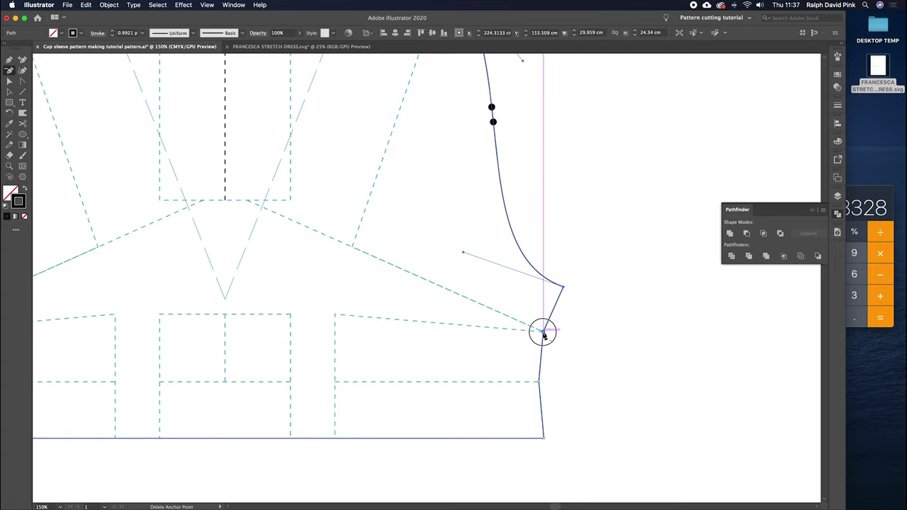
Step: Round the right side corner of the sleeve outline into a smooth curve and deselect the outline
left_click(551, 337)
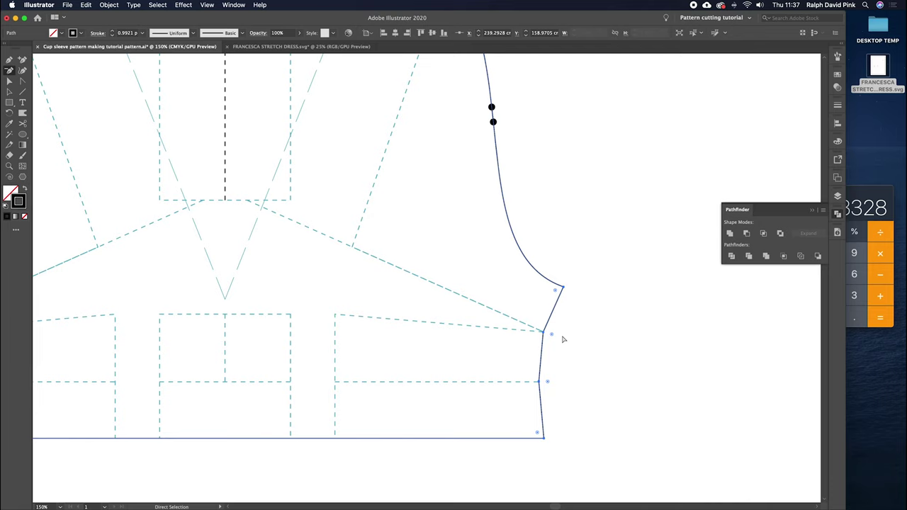
left_click(546, 338)
key("a")
left_click(546, 332)
left_click_drag(553, 339, 721, 392)
left_click(522, 271)
key("super+minus")
left_click_drag(488, 222, 518, 293)
left_click(811, 211)
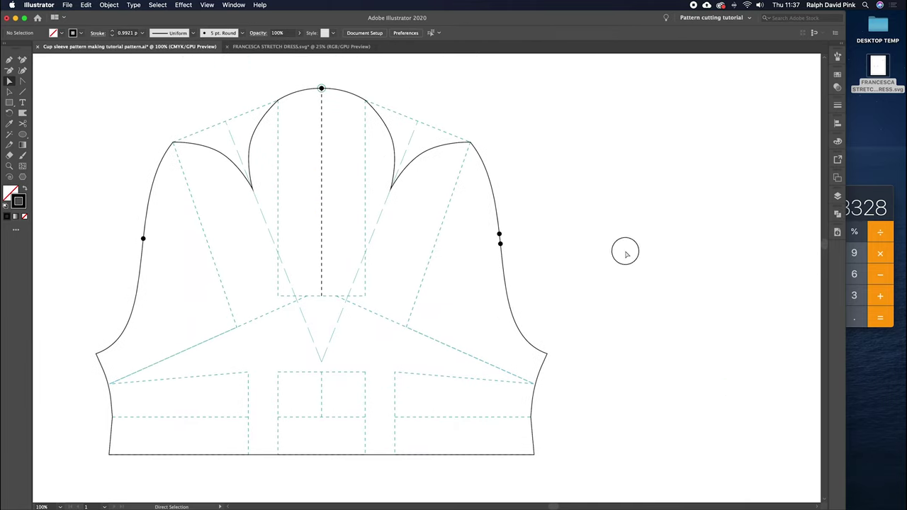
Step: Draw a horizontal line about 1.94 cm long between the inner ends of the two sloped guides, at the foot of the centre line
scroll(625, 254, "left", 3)
key("super+plus")
scroll(578, 269, "left", 5)
scroll(617, 266, "down", 1)
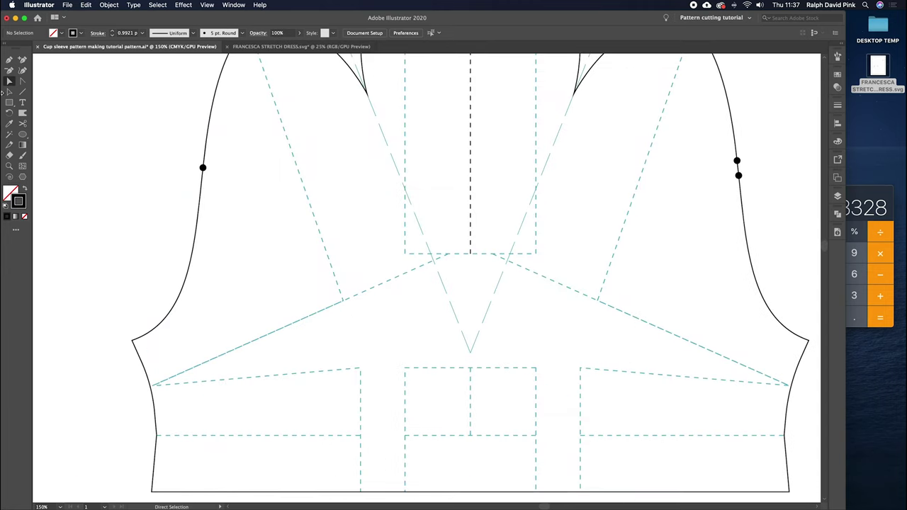
left_click(22, 92)
scroll(375, 293, "right", 5)
scroll(375, 293, "up", 2)
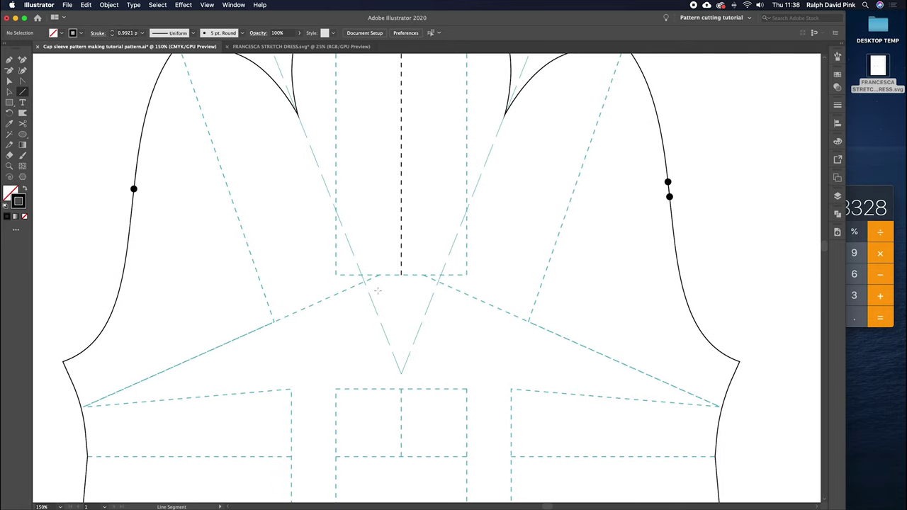
left_click_drag(379, 275, 423, 276)
Step: Duplicate the short horizontal line straight down onto the upper edge of the central lower guide rectangle
left_click(9, 91)
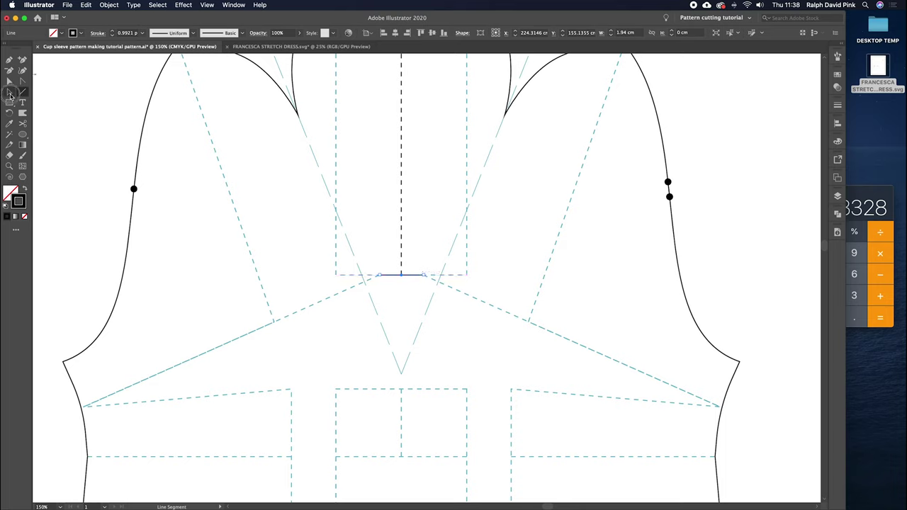
left_click(415, 277)
left_click(414, 277)
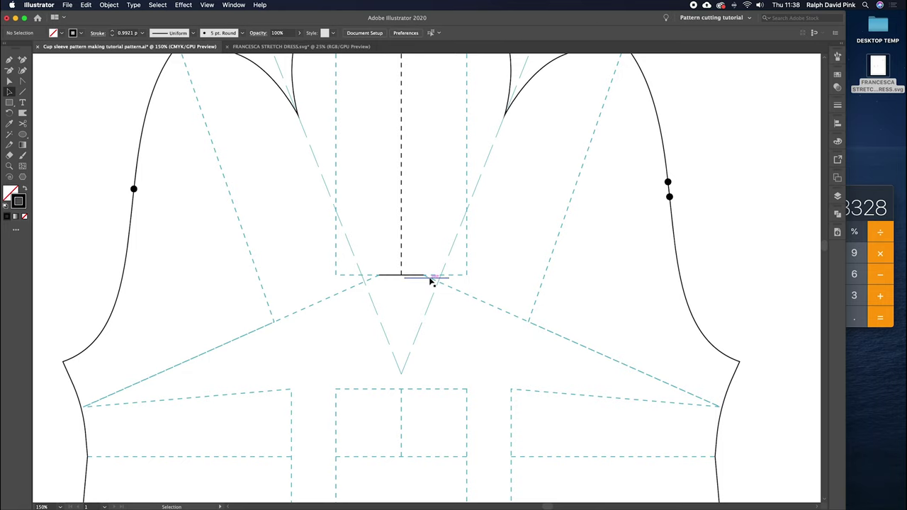
left_click_drag(429, 278, 401, 390)
left_click(418, 276, "shift")
left_click(435, 364)
left_click_drag(458, 362, 428, 337)
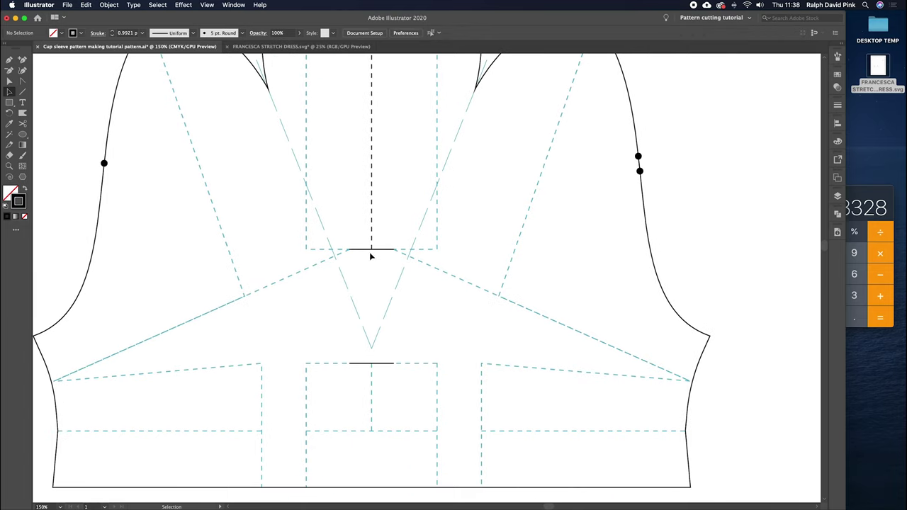
Step: Examine the cup sleeve's shape and hem fold lines in the garment sketch, and return to the sleeve pattern
key("backslash")
left_click_drag(133, 128, 467, 349)
left_click_drag(314, 269, 600, 332)
left_click_drag(265, 260, 589, 221)
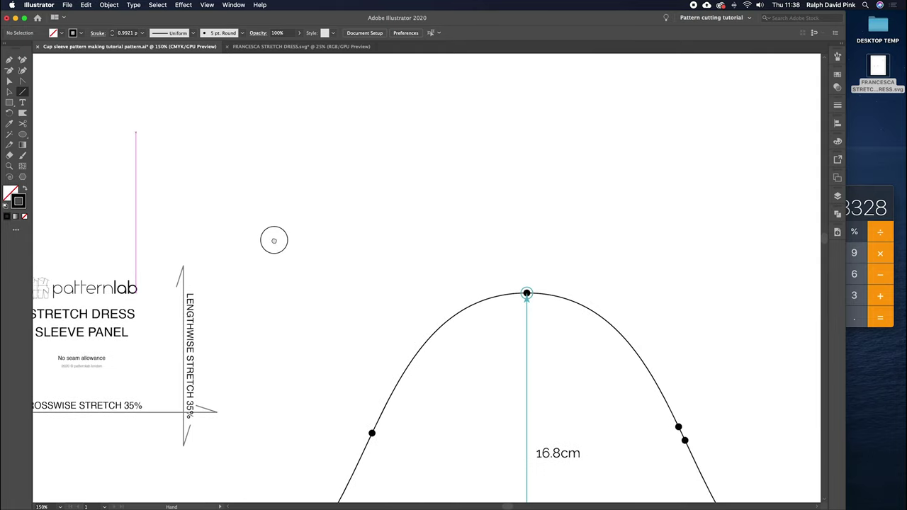
left_click_drag(273, 241, 562, 288)
left_click_drag(206, 233, 462, 269)
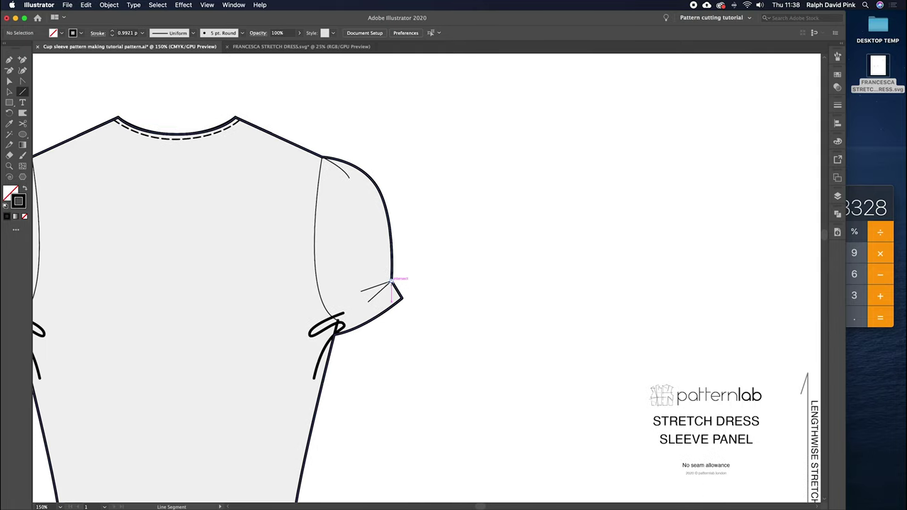
left_click_drag(636, 308, 335, 238)
scroll(334, 238, "down", 10)
scroll(482, 192, "right", 15)
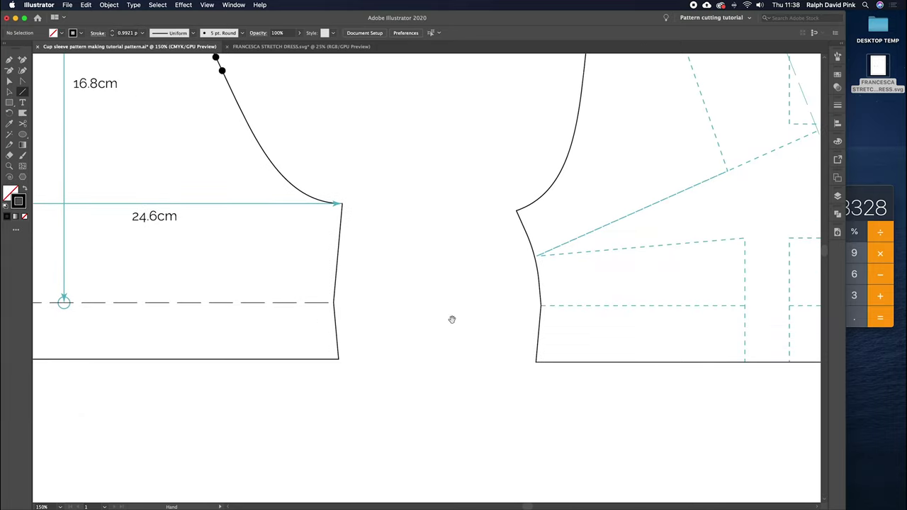
left_click_drag(619, 314, 486, 399)
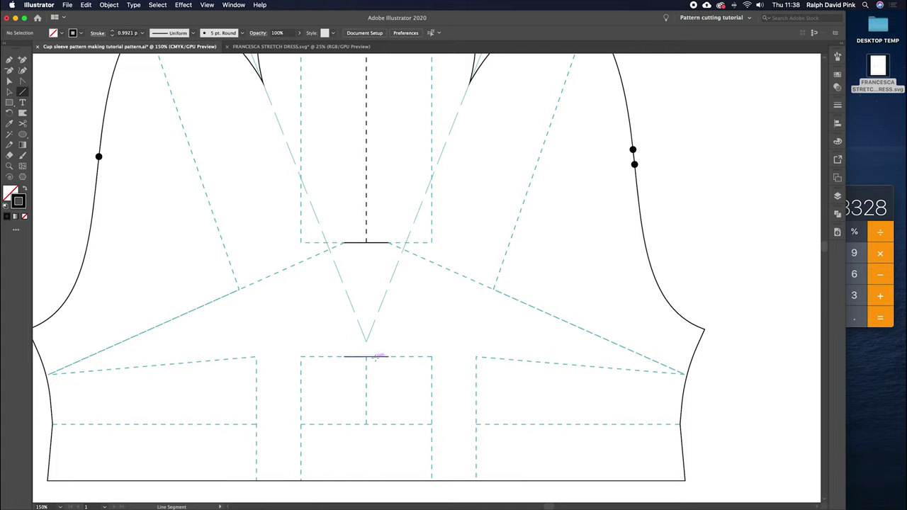
Step: Draw a 5.04 cm vertical line from the upper short line to the lower one, with an arrowhead at its lower end
left_click_drag(365, 242, 366, 356)
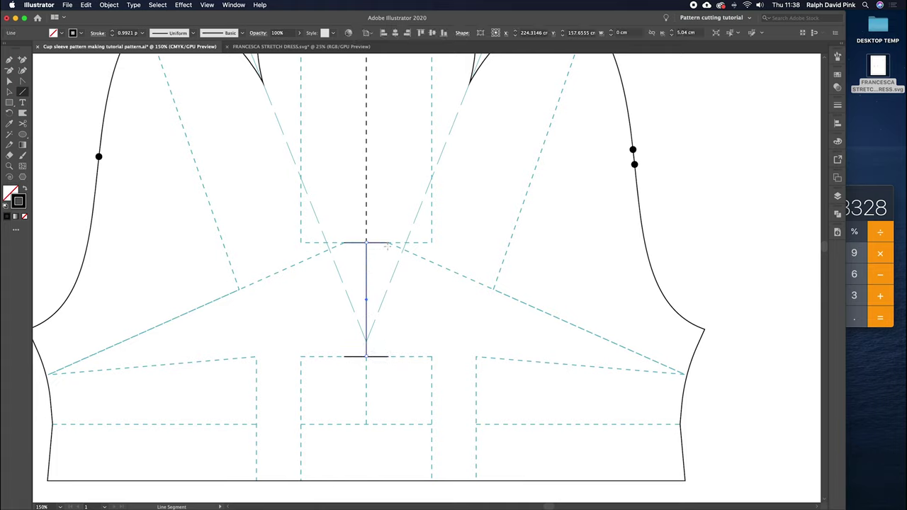
left_click(837, 106)
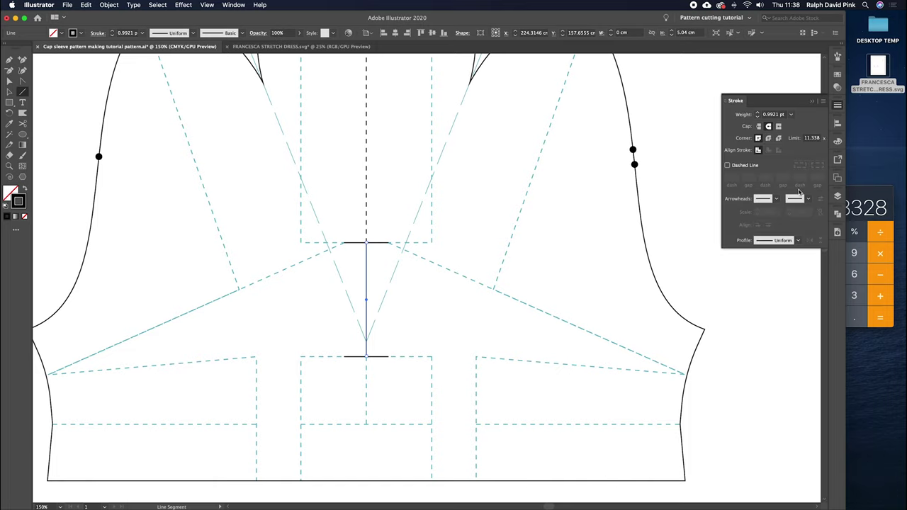
left_click(796, 199)
left_click(759, 242)
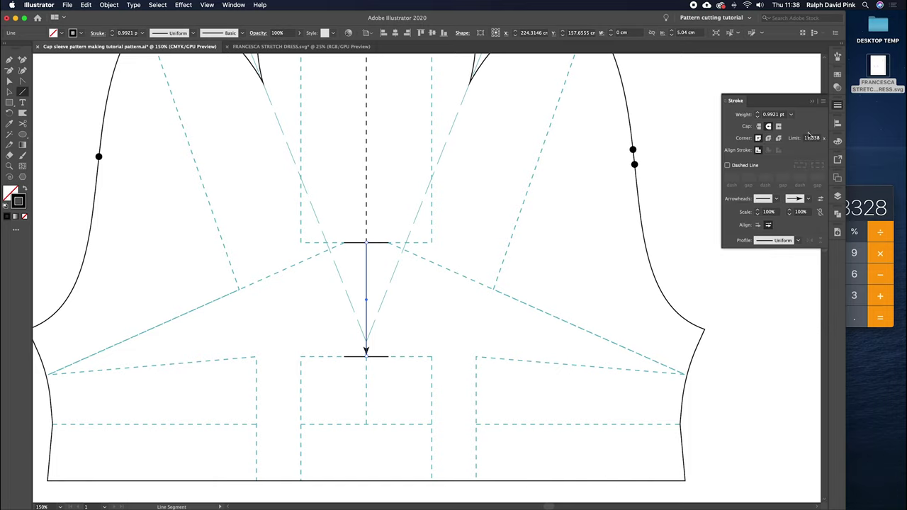
left_click(813, 101)
left_click(411, 327, "super")
key("v")
key("super+minus")
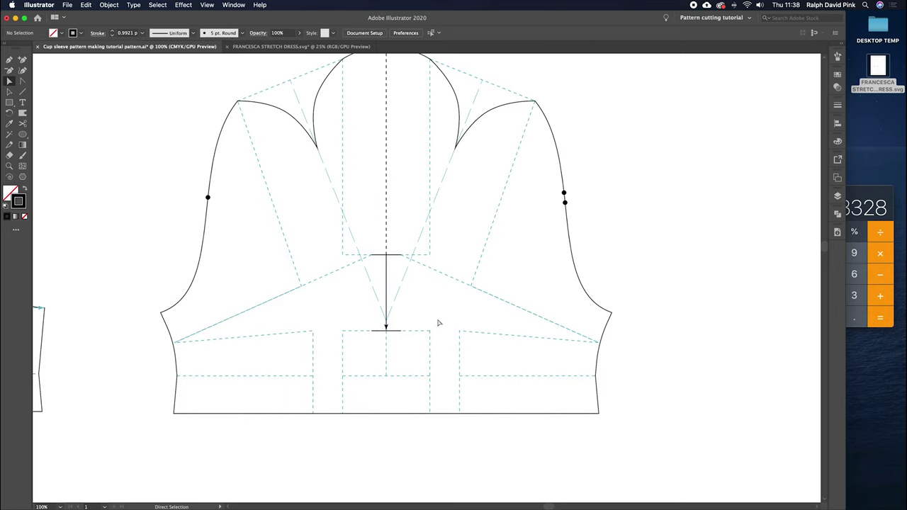
Step: Draw a horizontal line about 27.78 cm wide across the sleeve's hem fold level, between the two side seams
scroll(440, 320, "up", 2)
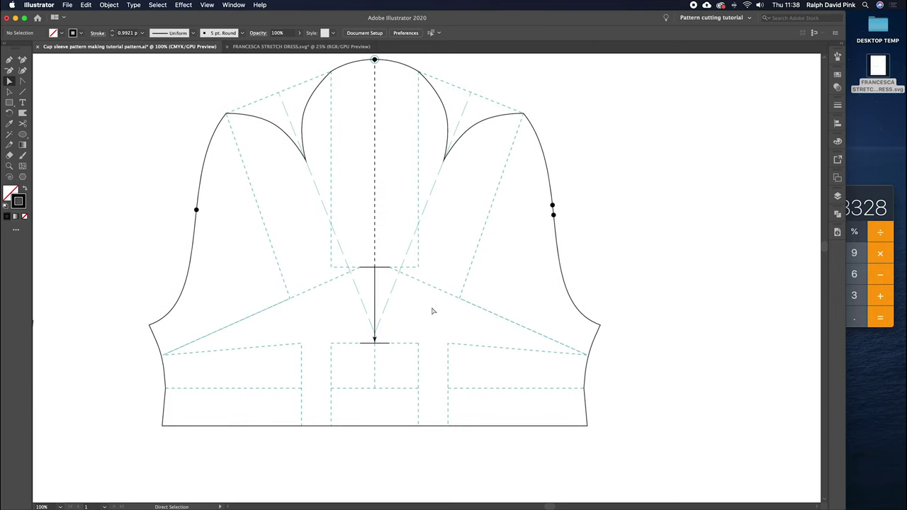
scroll(432, 311, "down", 1)
left_click(24, 92)
left_click_drag(165, 380, 582, 382)
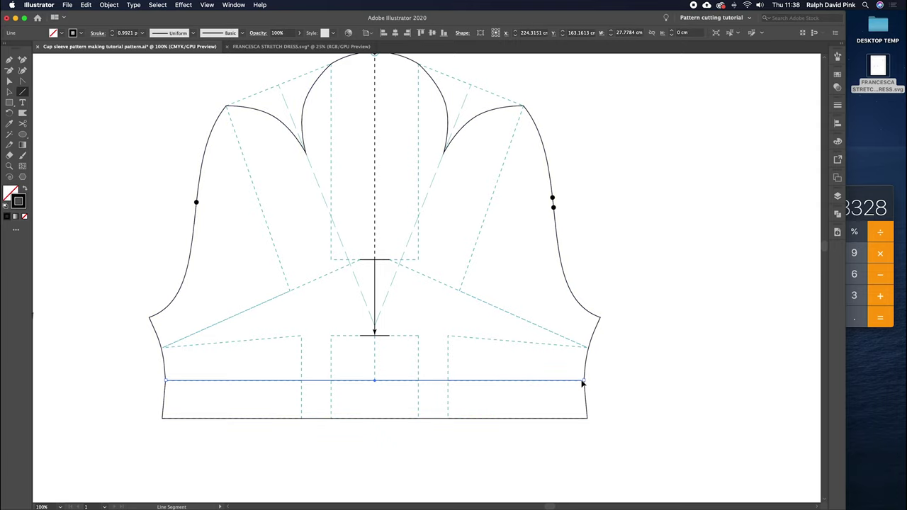
Step: Give the hem fold line a 0.5 pt dashed stroke with 30 pt dashes and 10 pt gaps
left_click(838, 104)
left_click(727, 166)
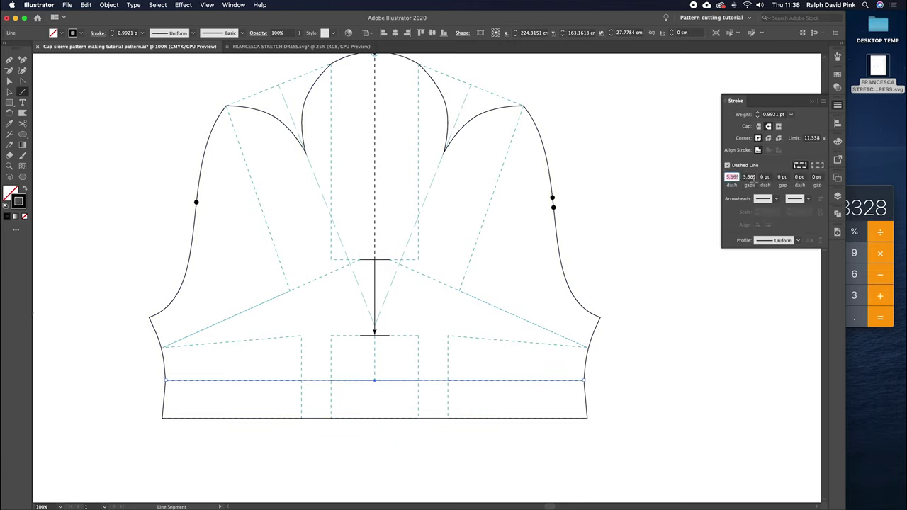
key("Tab")
left_click(758, 116)
left_click(757, 112)
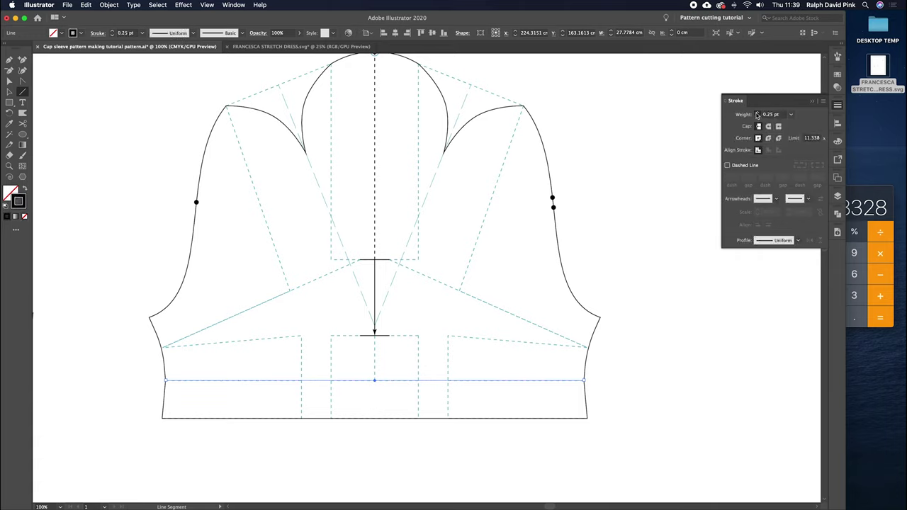
left_click(728, 166)
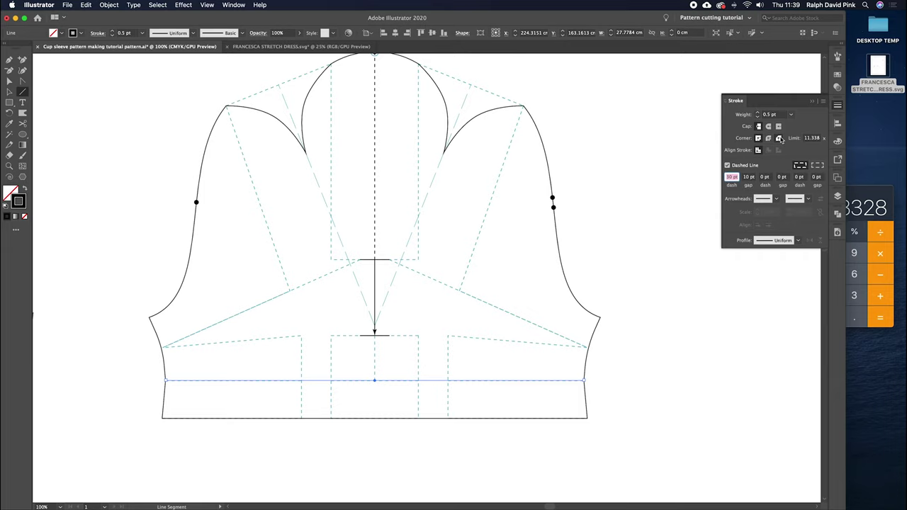
left_click(813, 101)
key("a")
left_click(519, 314)
left_click_drag(444, 365, 468, 346)
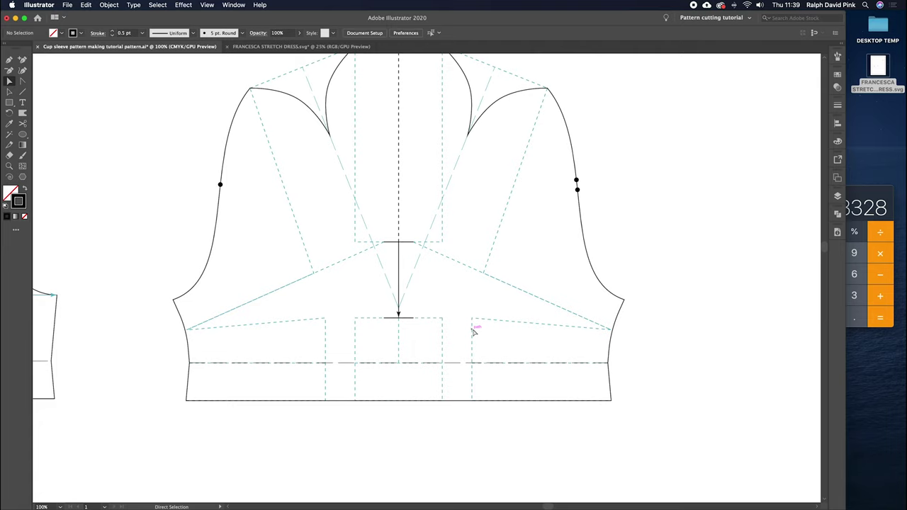
Step: Offset the sleeve outline outward by 0.7 cm with mitred joins and a miter limit of 4
scroll(474, 332, "up", 2)
scroll(506, 206, "up", 2)
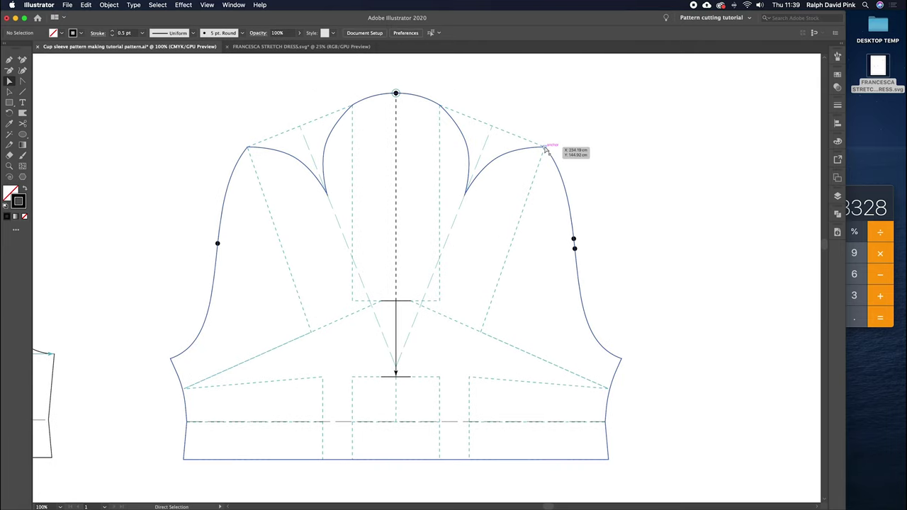
scroll(627, 176, "left", 2)
scroll(627, 176, "down", 1)
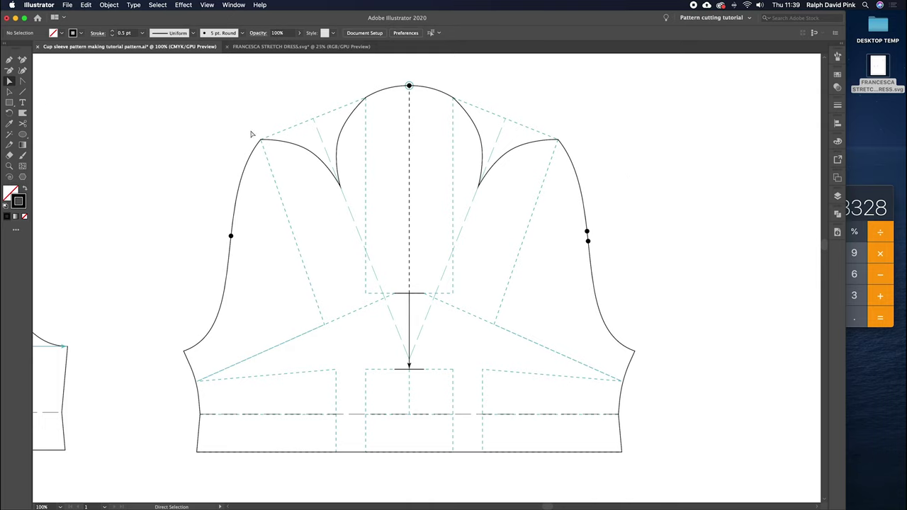
left_click(294, 145)
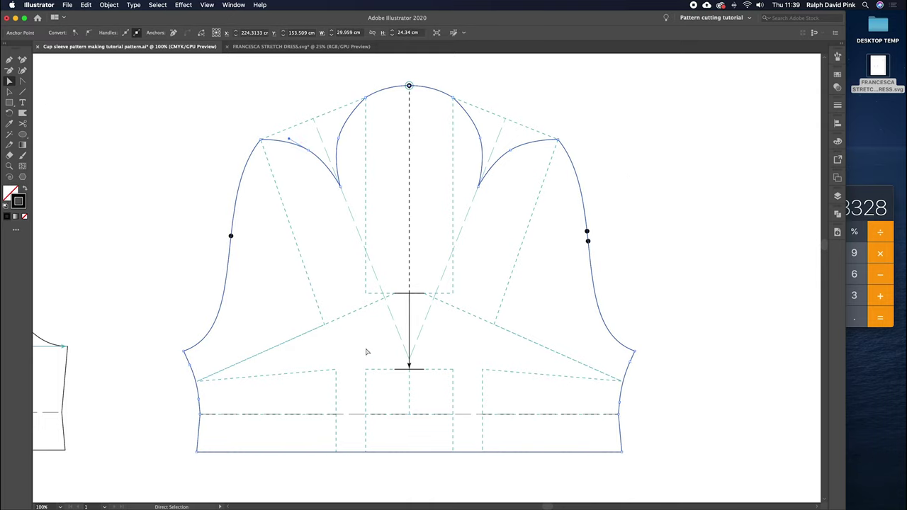
left_click(110, 5)
mouse_move(127, 202)
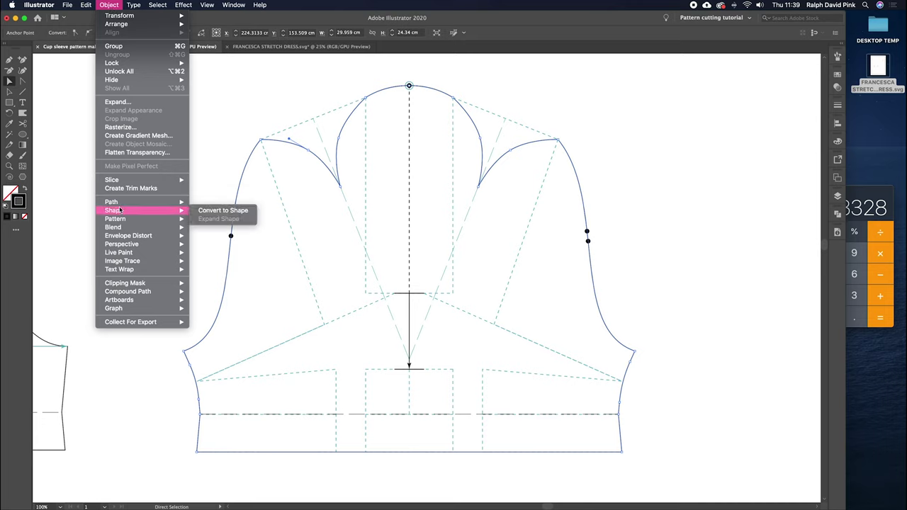
left_click(241, 233)
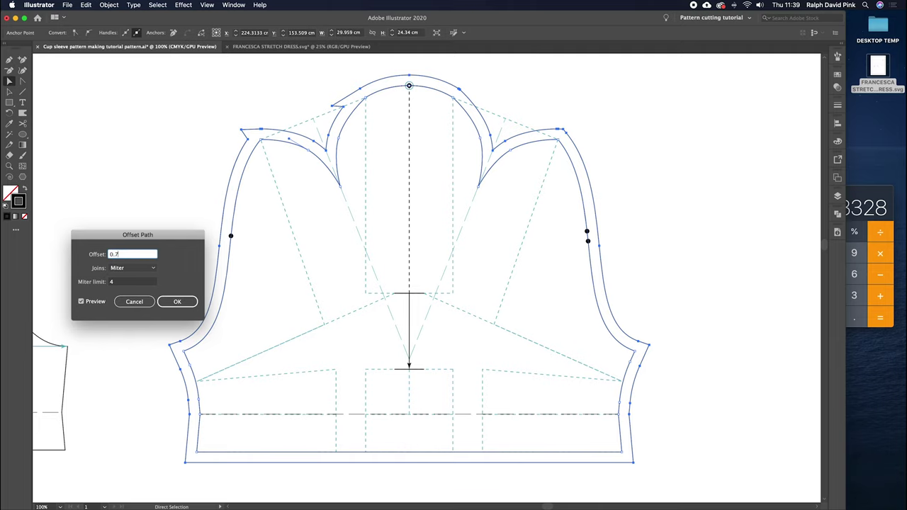
left_click(163, 299)
Step: Set the stroke weight of the offset outline to 2 pt
scroll(399, 215, "right", 3)
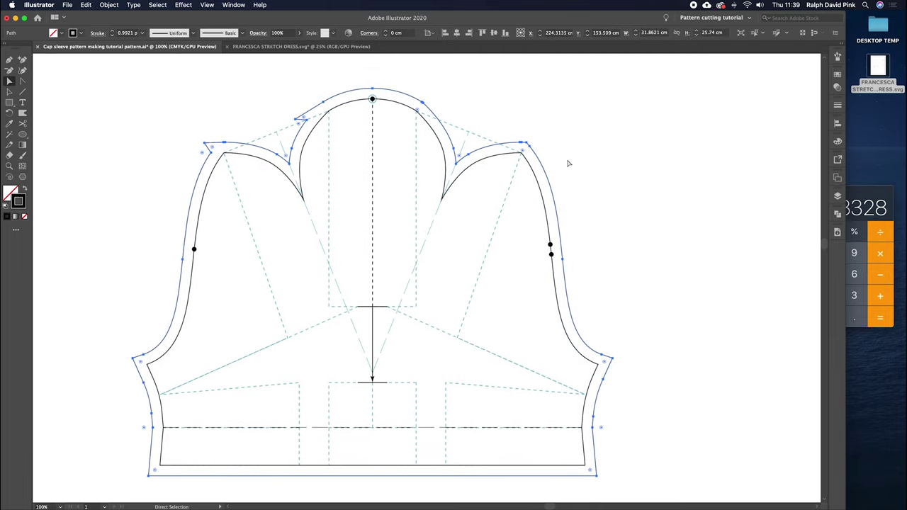
left_click(837, 106)
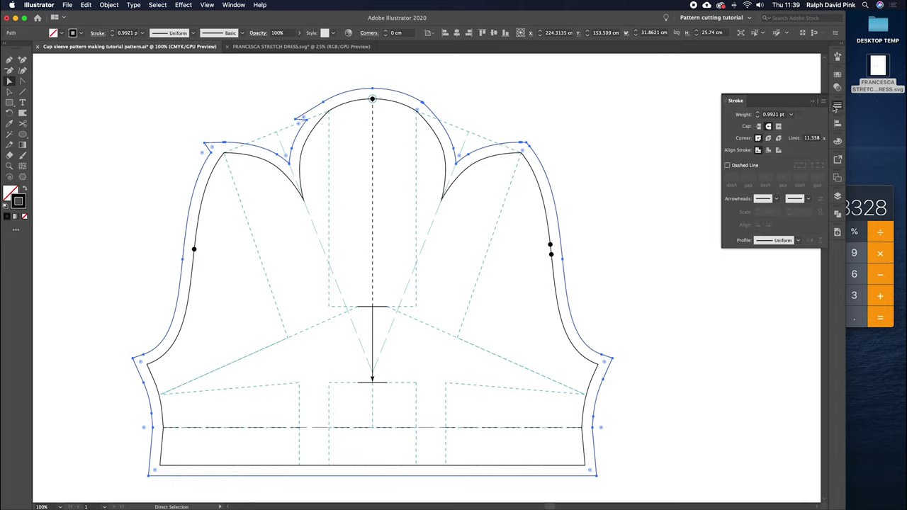
left_click(758, 112)
left_click(567, 166)
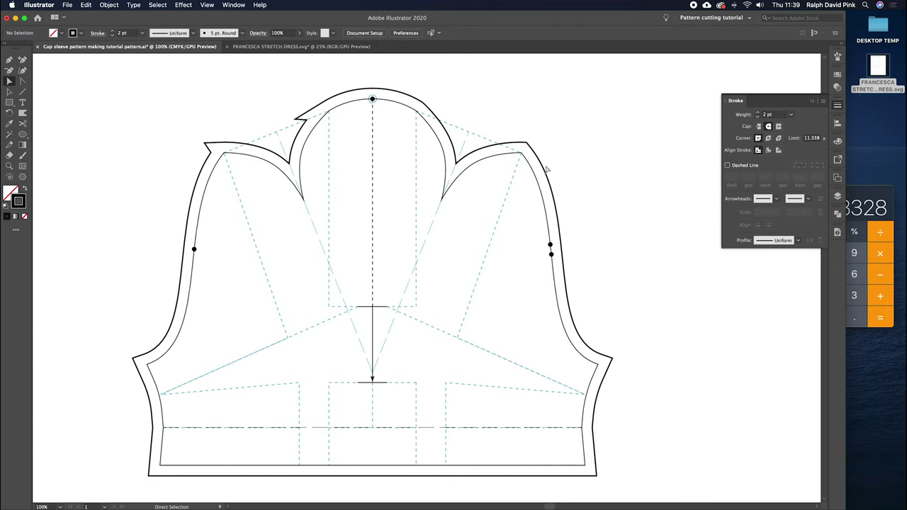
scroll(486, 166, "left", 3)
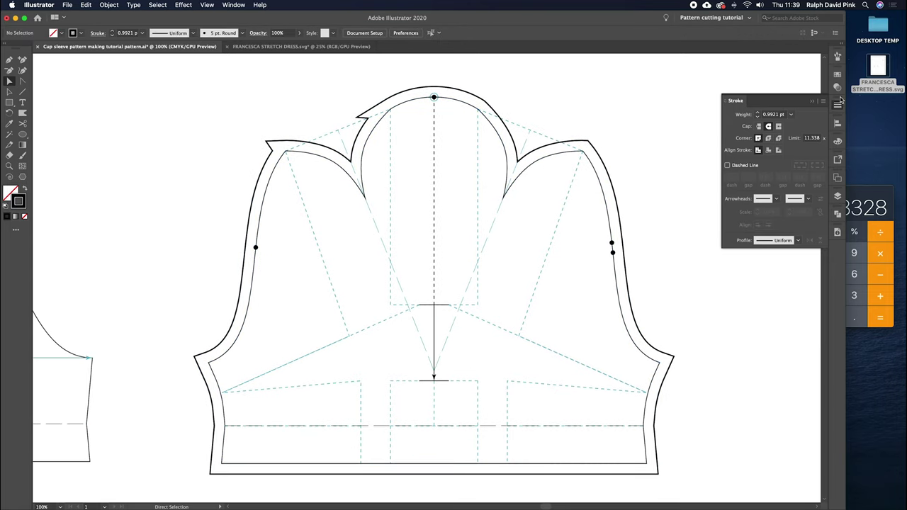
left_click(812, 104)
Step: Delete the small guide circle around the notch dot at the top of the centre line
key("super+equal")
left_click_drag(513, 177, 548, 276)
left_click(475, 100)
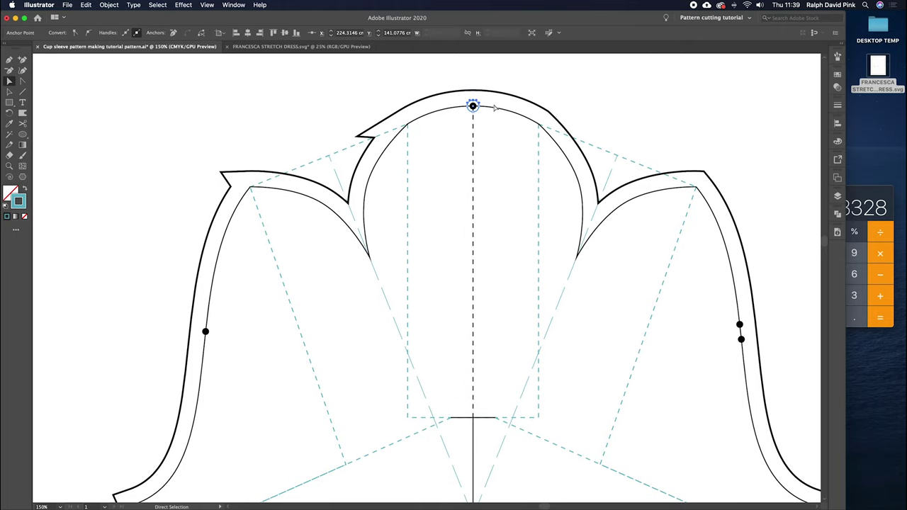
key("BackSpace")
key("BackSpace")
Step: Delete the spiked anchor points from the offset outline at the central cap's left side and the left sleeve peak
left_click(376, 125)
left_click_drag(377, 125, 402, 145)
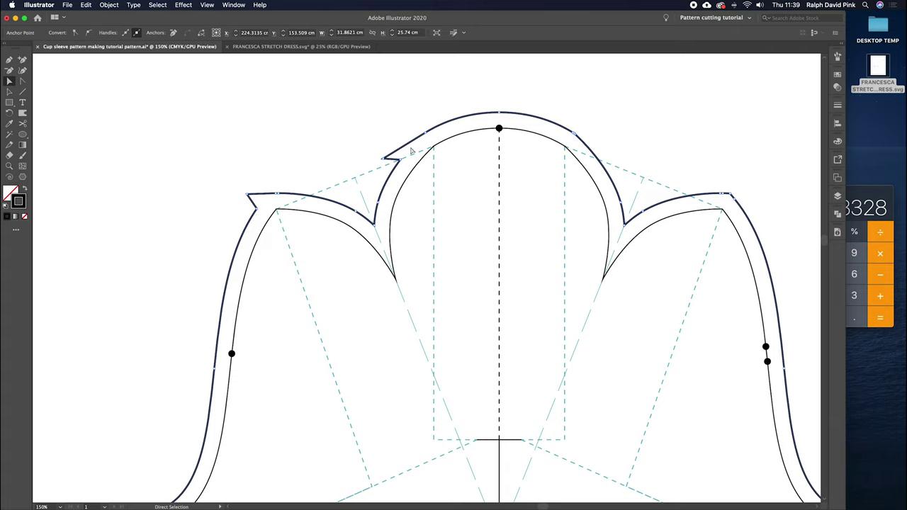
key("minus")
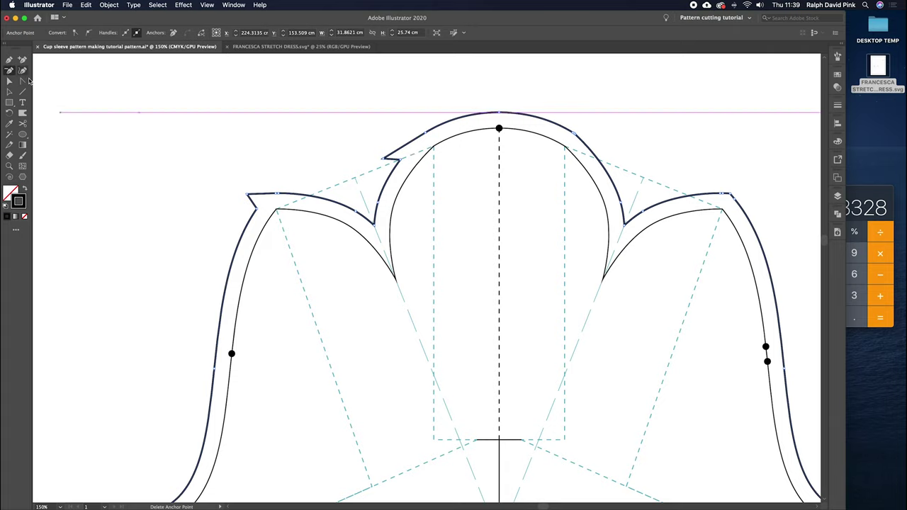
left_click(385, 158)
left_click(247, 195)
Step: Add an anchor point to the offset outline's straight segment at the left sleeve peak and move it slightly outward
key("super+=")
left_click_drag(387, 197, 294, 143)
left_click(304, 166, "super")
key("v")
key("super+equal")
left_click(22, 59)
left_click(277, 204)
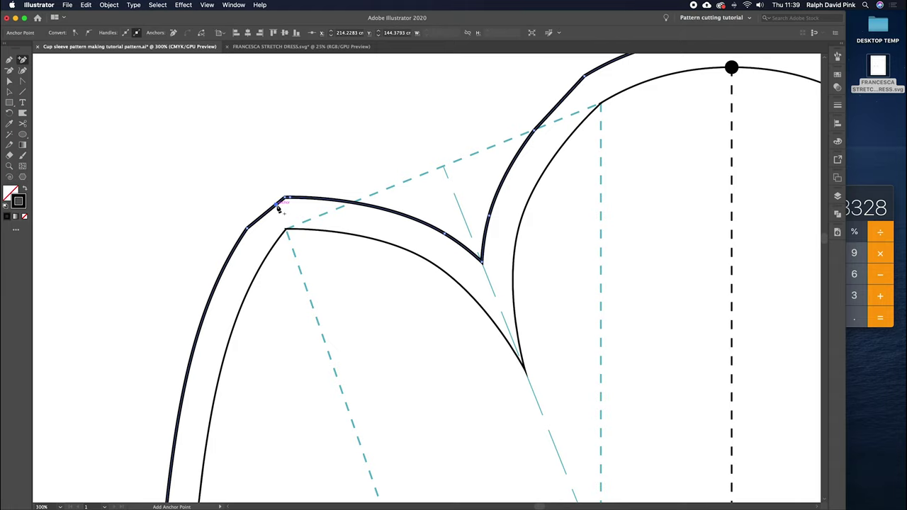
left_click(9, 81)
left_click_drag(276, 200, 275, 197)
Step: Add an anchor point to the offset outline's straight segment on the left of the central cap to refine its curve
key("space")
left_click_drag(471, 115, 392, 151)
key("space")
left_click_drag(454, 139, 267, 242)
left_click(429, 150)
left_click(320, 215)
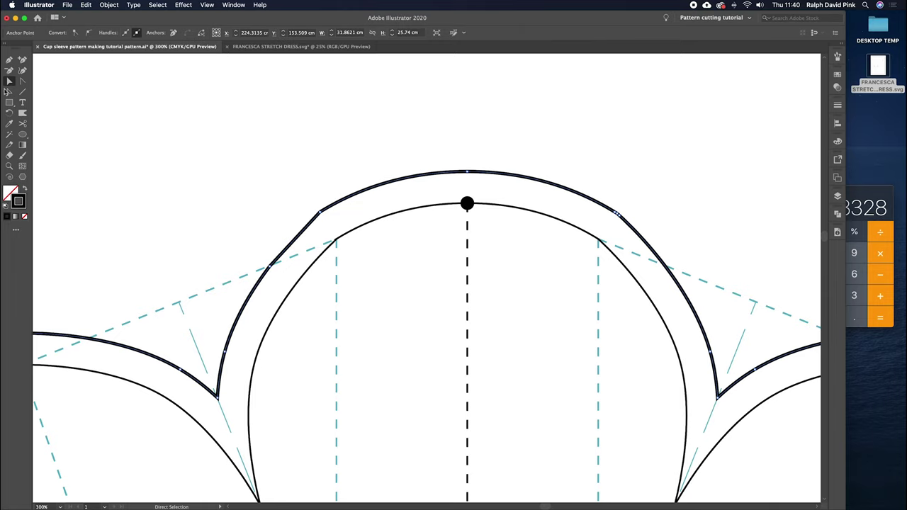
left_click(22, 59)
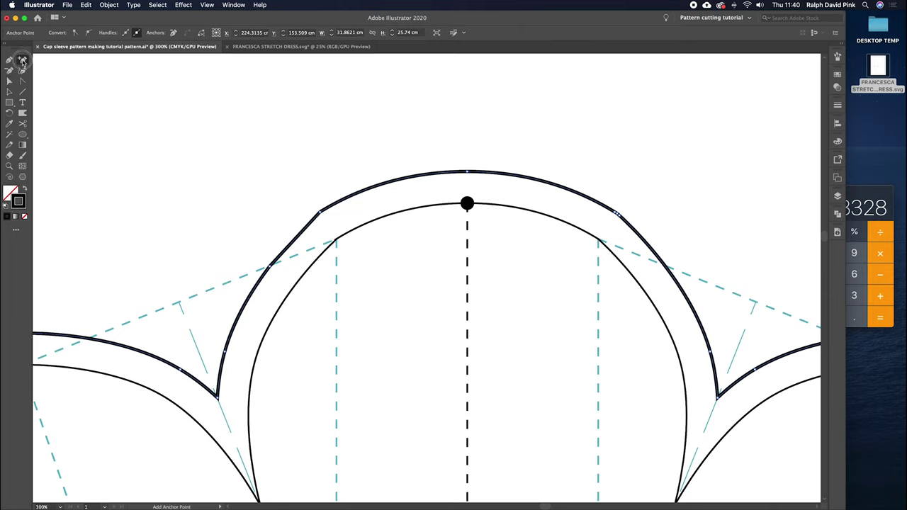
left_click(307, 228)
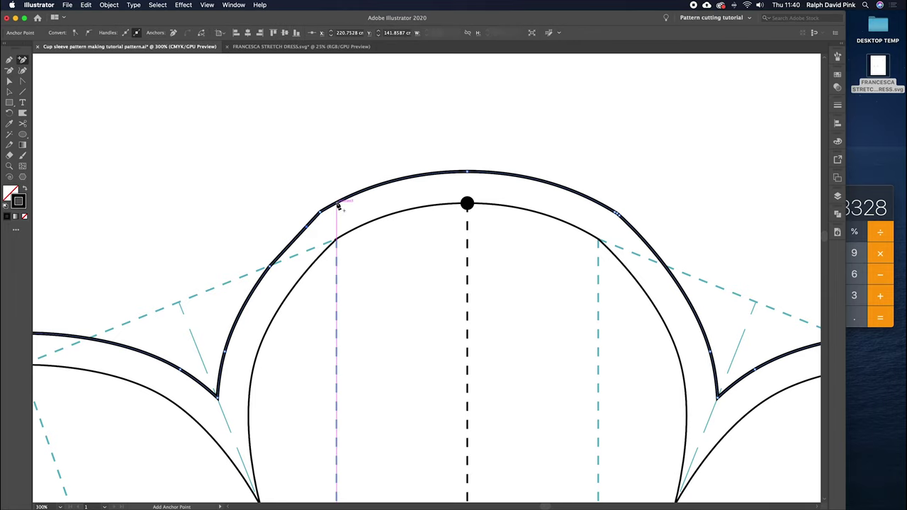
left_click(9, 70)
key("a")
left_click(342, 156)
Step: Draw short notch lines from the left sleeve peak and the central cap's left corner out to the offset outline
key("super+minus")
key("super+minus")
key("super+minus")
key("super+minus")
scroll(341, 160, "down", 5)
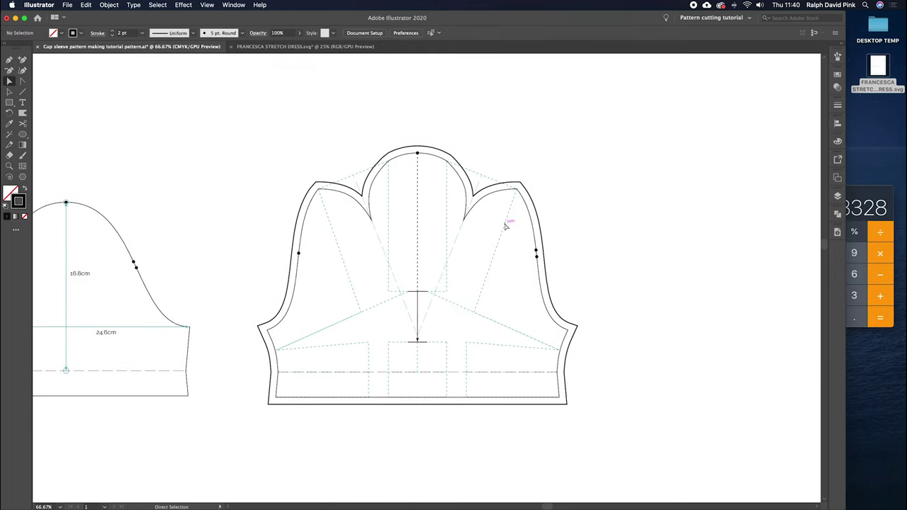
key("super+equal")
key("super+equal")
scroll(340, 208, "up", 4)
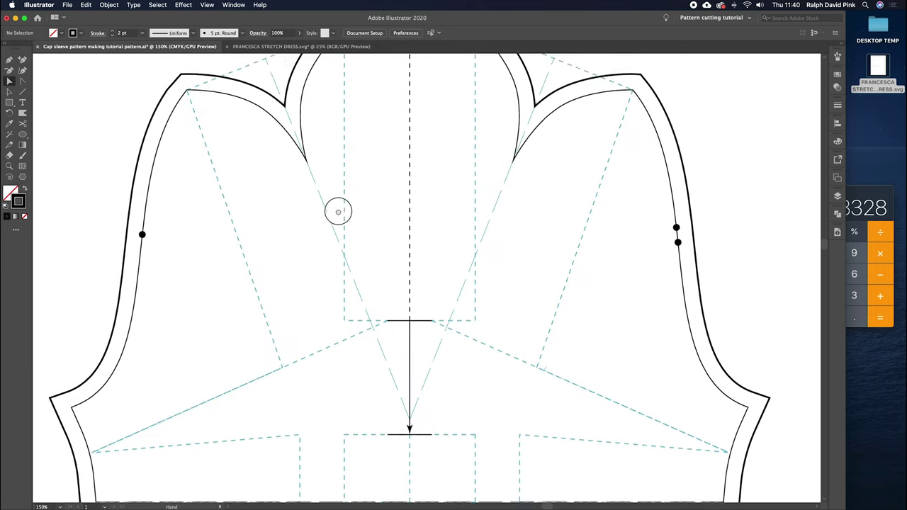
left_click(24, 92)
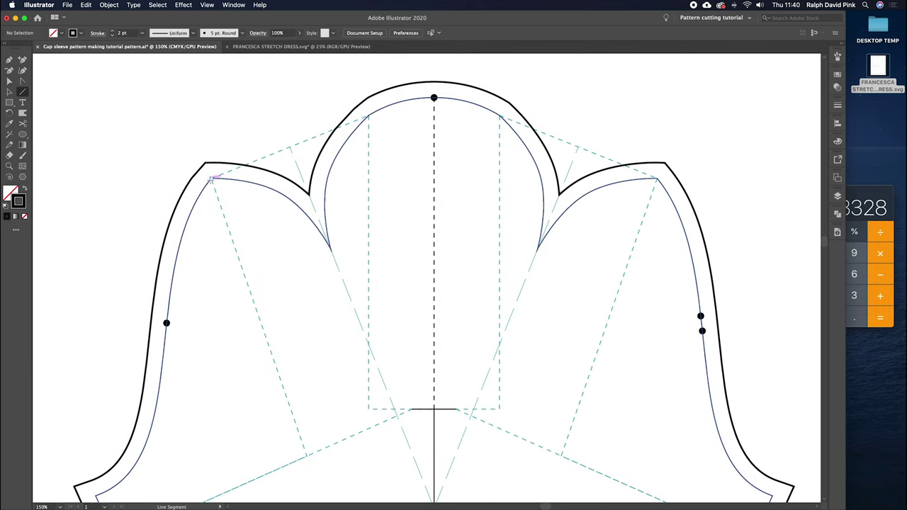
left_click_drag(212, 178, 206, 163)
left_click_drag(368, 114, 364, 101)
Step: Draw matching notch lines from the central cap's right corner and the right sleeve peak to the offset outline
scroll(399, 217, "up", 4)
scroll(399, 217, "right", 5)
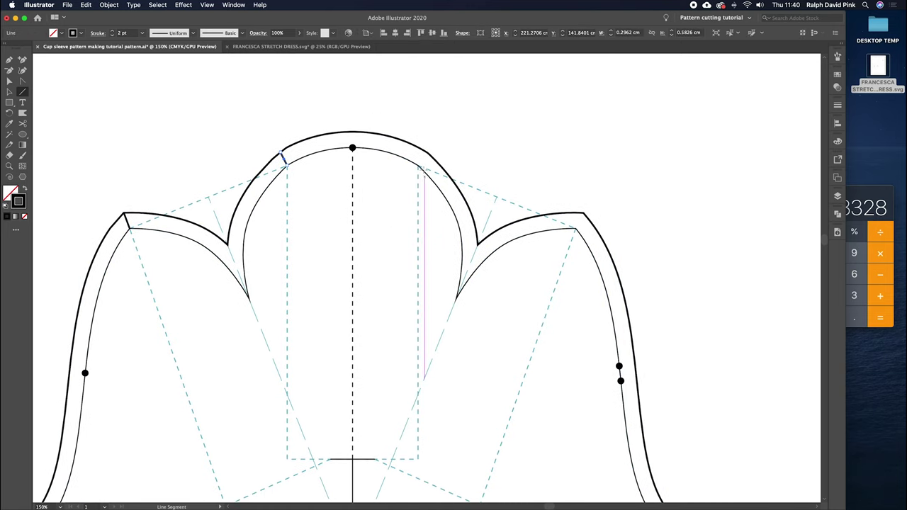
left_click_drag(418, 163, 427, 152)
left_click_drag(575, 229, 583, 214)
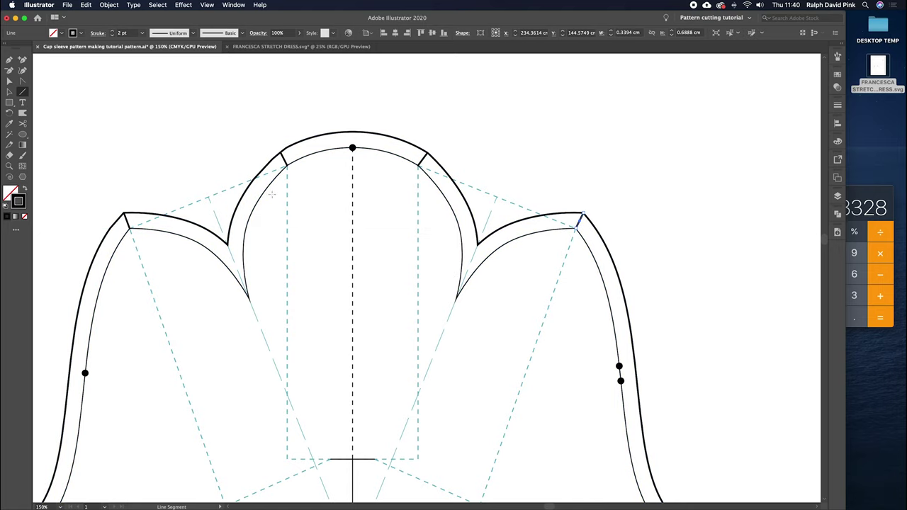
Step: Draw a vertical notch line about 0.7 cm long from the top centre dot to the offset outline
scroll(459, 321, "down", 1)
scroll(460, 321, "right", 1)
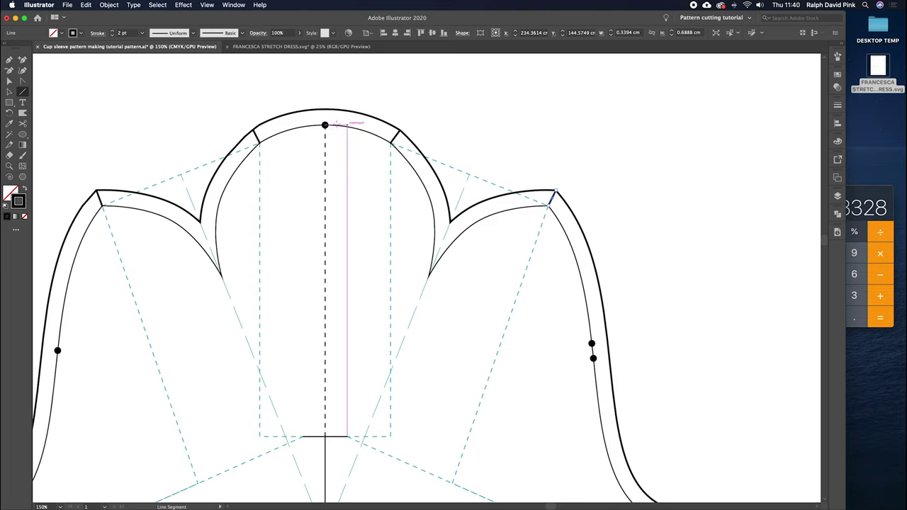
left_click_drag(325, 125, 325, 109)
key("super+z")
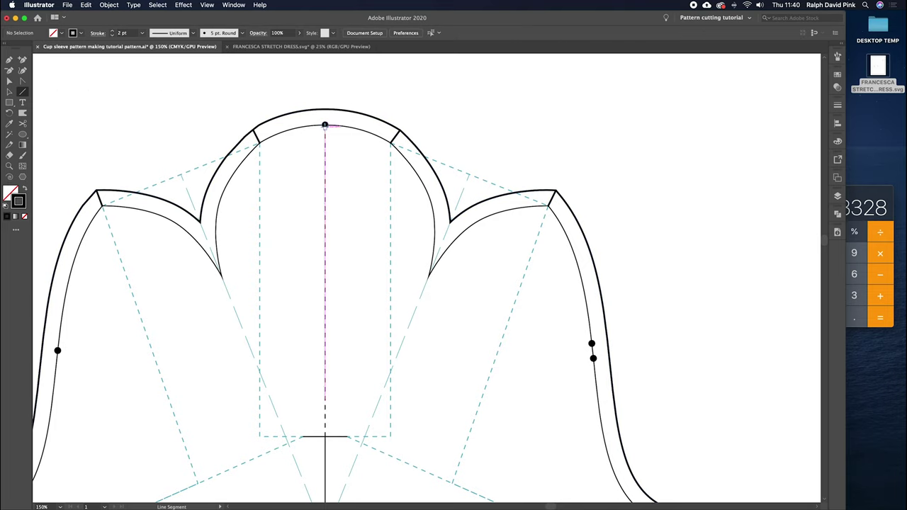
mouse_move(324, 125)
left_mouse_down()
mouse_move(360, 95)
mouse_move(293, 80)
mouse_move(325, 110)
left_mouse_up()
key("a")
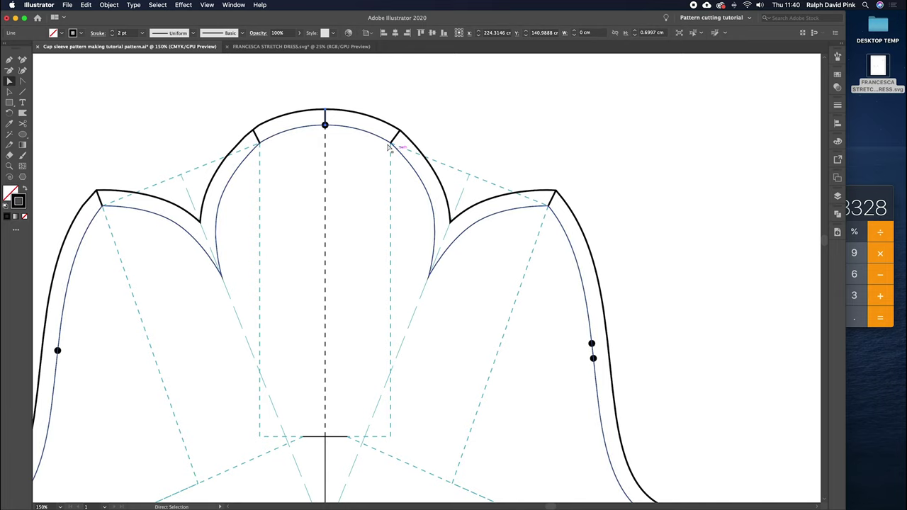
Step: Draw notch lines from the two right armhole dots and the single left armhole dot across the seam allowance
scroll(593, 257, "down", 5)
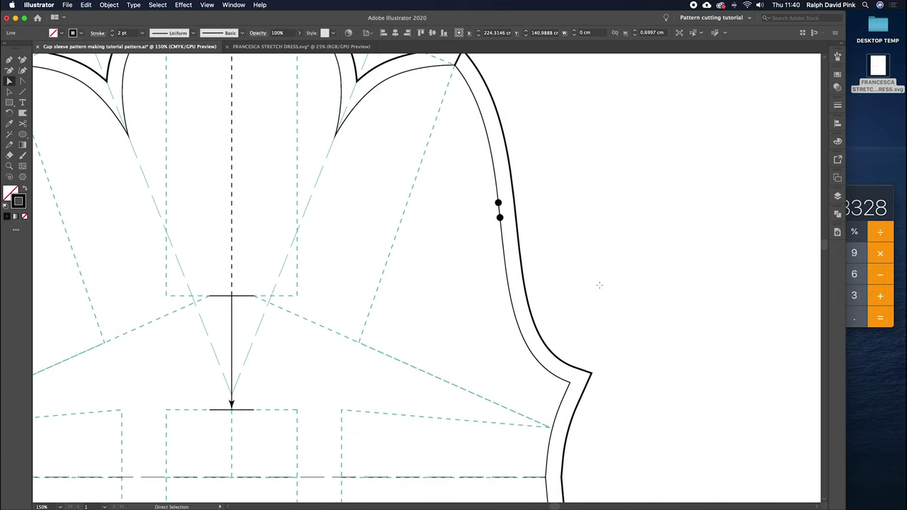
key("backslash")
key("super+equal")
scroll(364, 155, "down", 5)
scroll(364, 155, "right", 5)
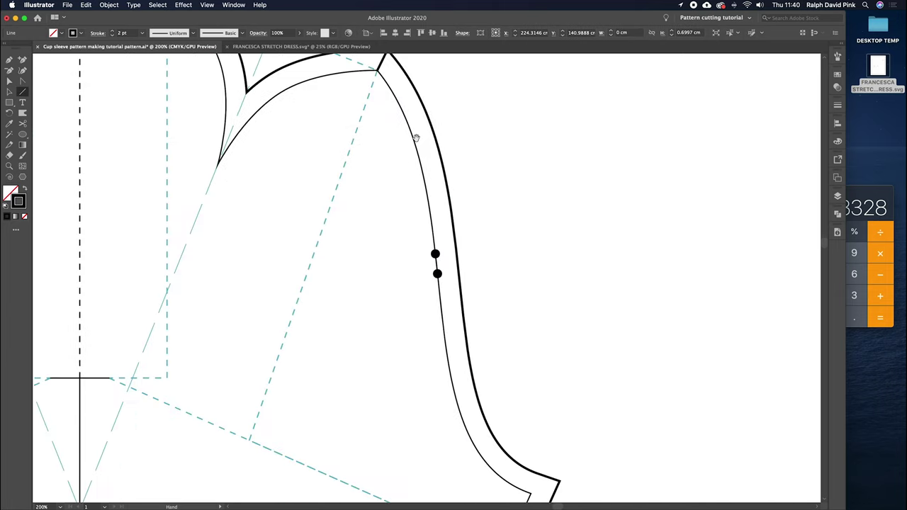
mouse_move(436, 254)
left_mouse_down()
mouse_move(456, 252)
mouse_move(454, 272)
left_mouse_up()
scroll(447, 281, "left", 10)
left_click_drag(265, 245, 245, 245)
Step: Extend both ends of the hem fold line to the offset outline with horizontal notch lines about 0.7 cm long
key("super+minus")
key("super+minus")
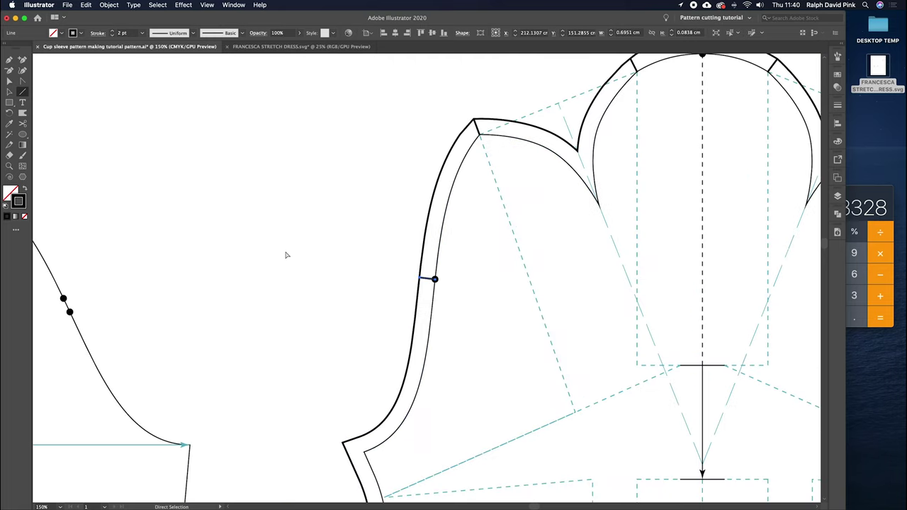
left_click_drag(480, 387, 304, 238)
left_click_drag(222, 306, 653, 307)
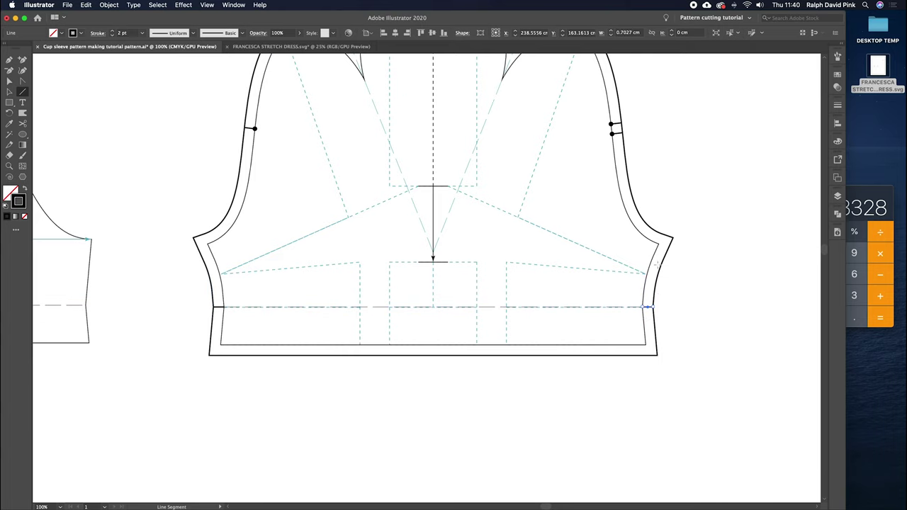
key("a")
left_click(669, 182)
key("super+minus")
left_click_drag(659, 189, 658, 213)
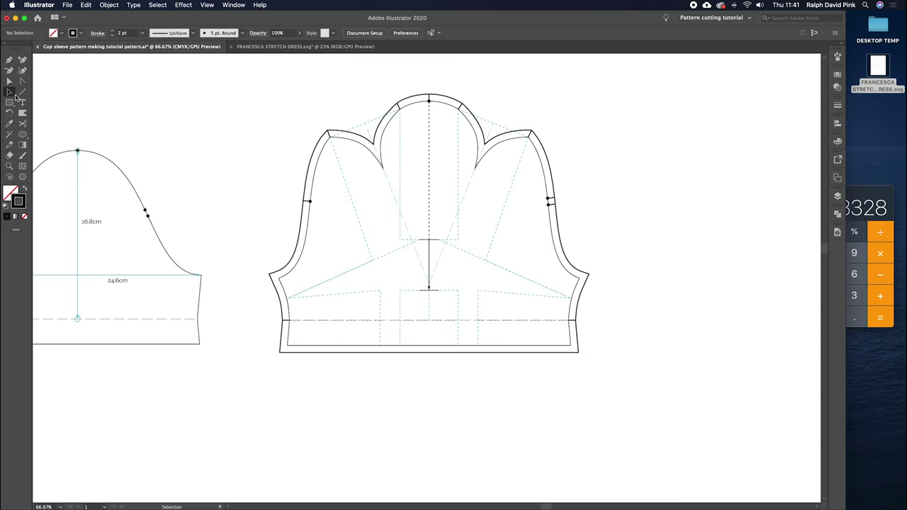
Step: Copy the finished cup sleeve and paste the duplicate beside it
left_click_drag(252, 77, 659, 405)
scroll(460, 340, "right", 5)
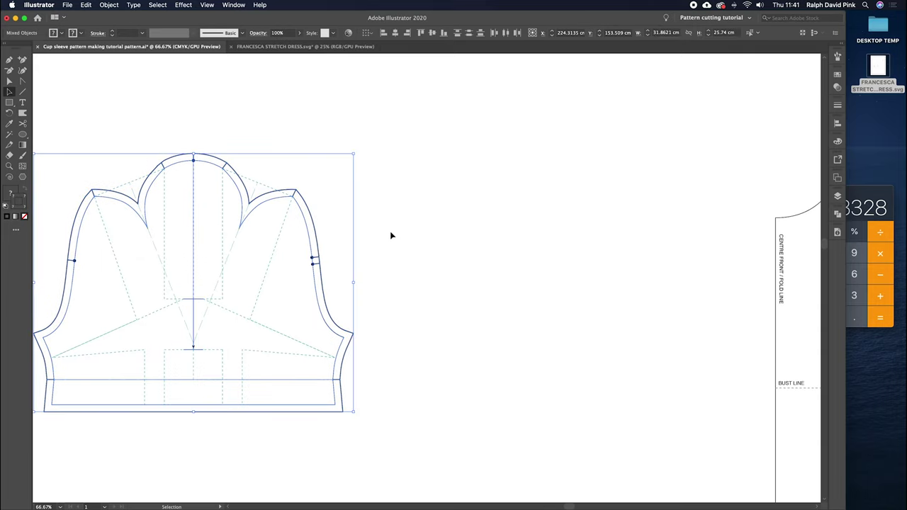
left_click(397, 247)
scroll(433, 241, "left", 3)
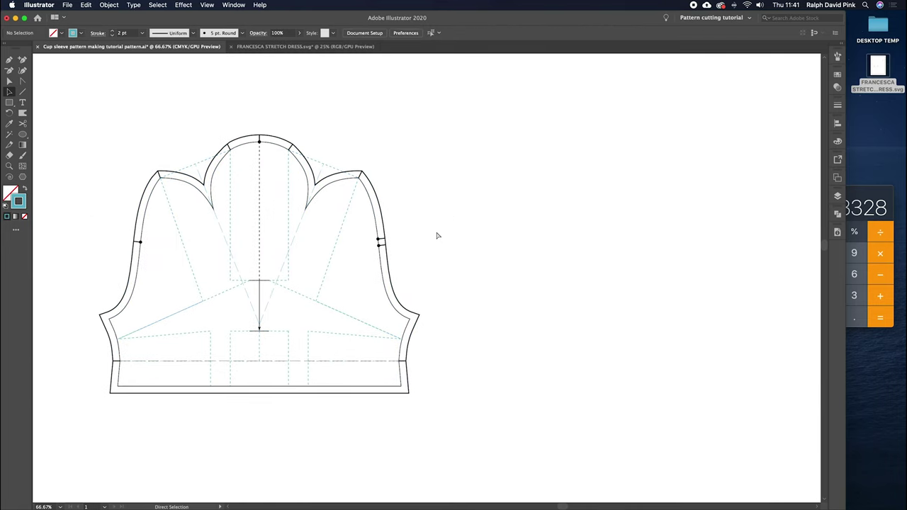
scroll(425, 202, "left", 3)
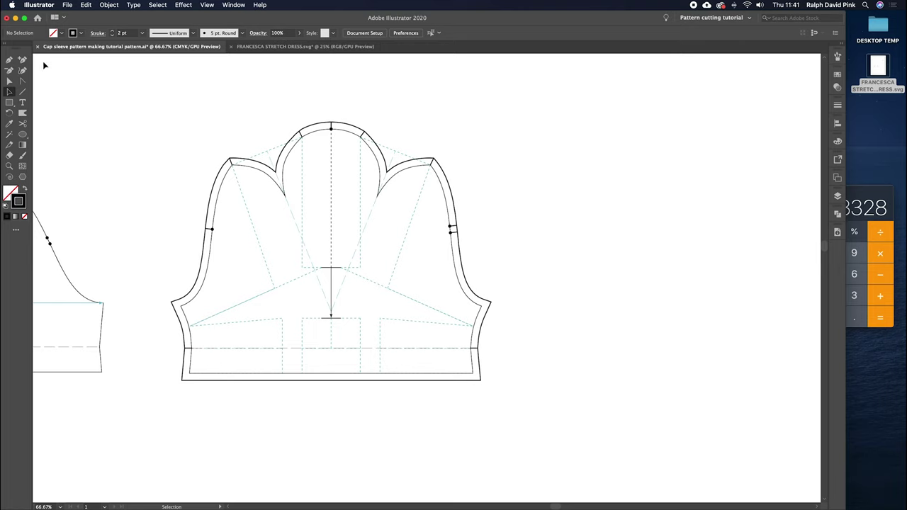
left_click_drag(147, 98, 526, 419)
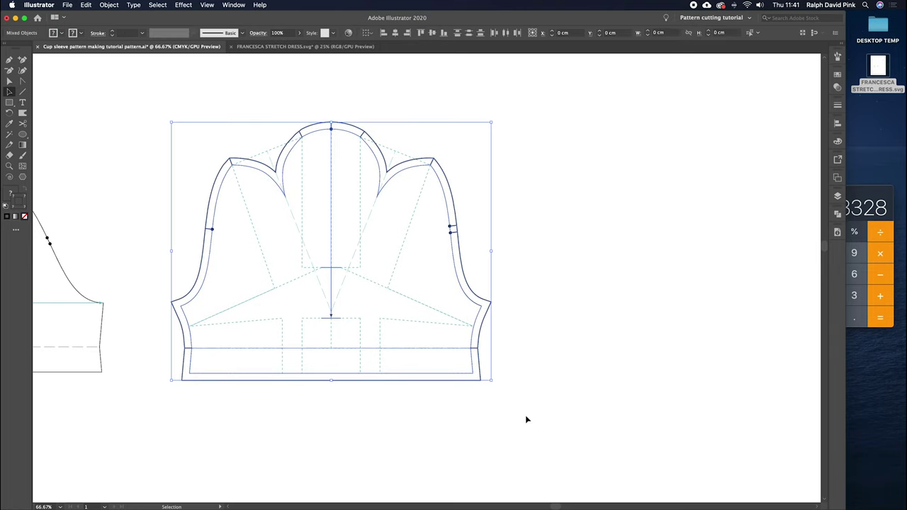
left_click(86, 5)
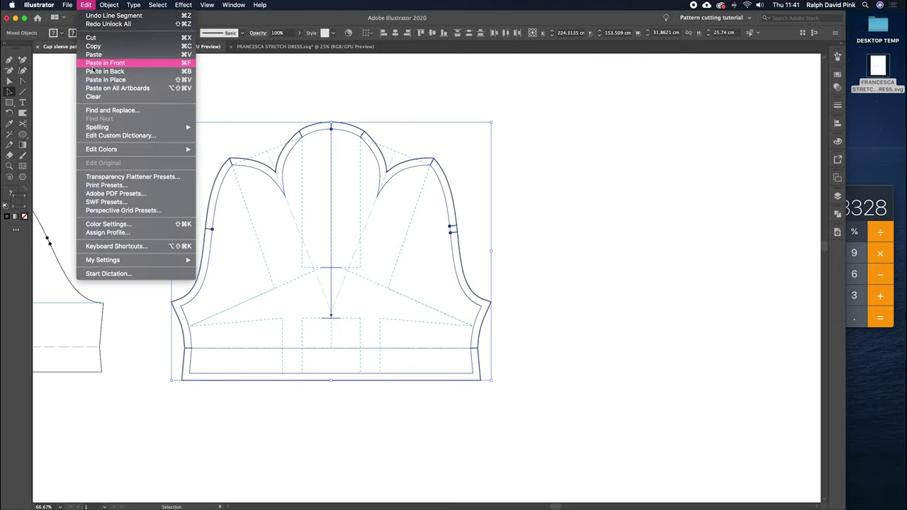
left_click(93, 46)
left_click(86, 5)
left_click(87, 54)
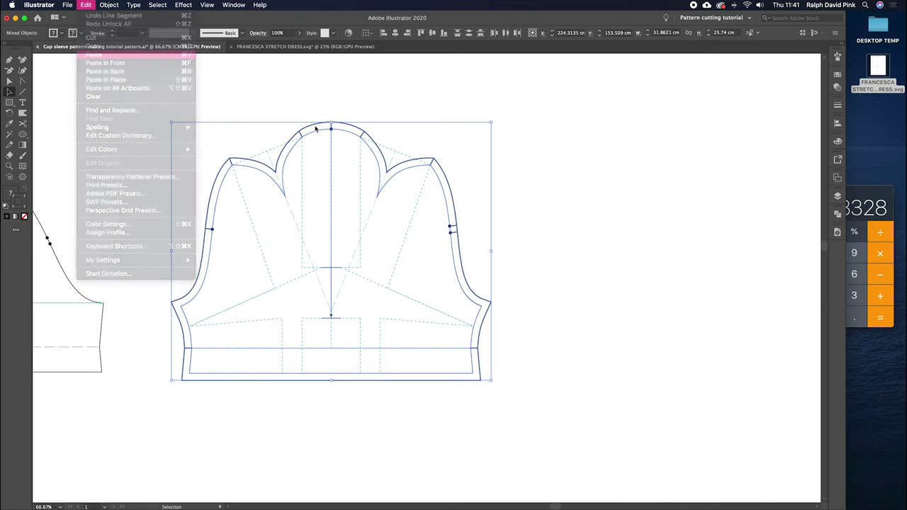
left_click_drag(345, 191, 604, 165)
left_click_drag(664, 225, 424, 209)
left_click(526, 122)
left_click_drag(319, 213, 337, 216)
scroll(336, 216, "left", 1)
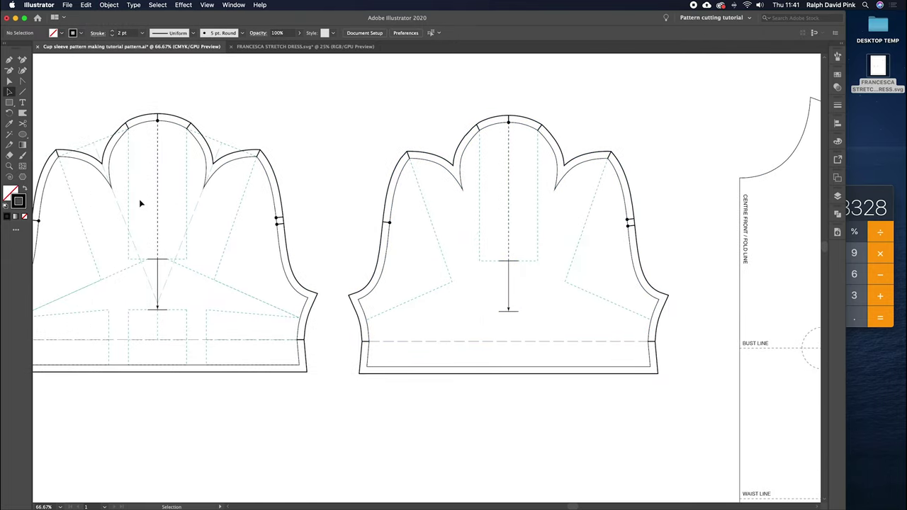
left_click_drag(144, 236, 212, 220)
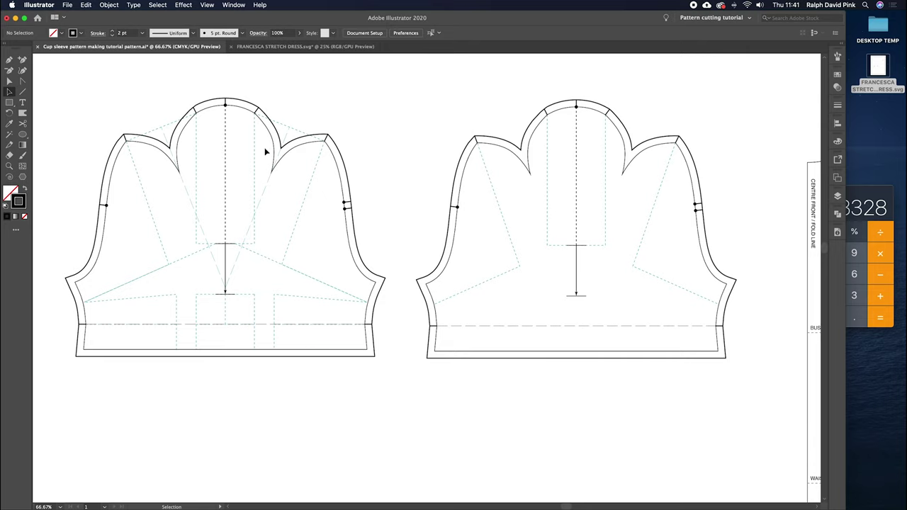
Step: Undo the placement and pasting of the cup sleeve duplicate
key("super+z")
key("super+z")
left_click(385, 166)
left_click_drag(382, 190, 511, 203)
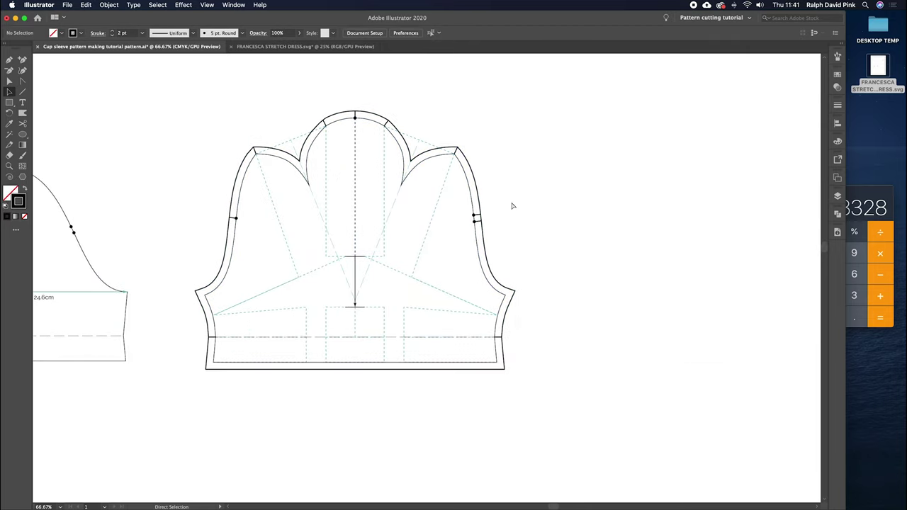
Step: Unlock all locked objects so the sleeve's teal construction lines can be selected
key("super+1")
left_click(109, 5)
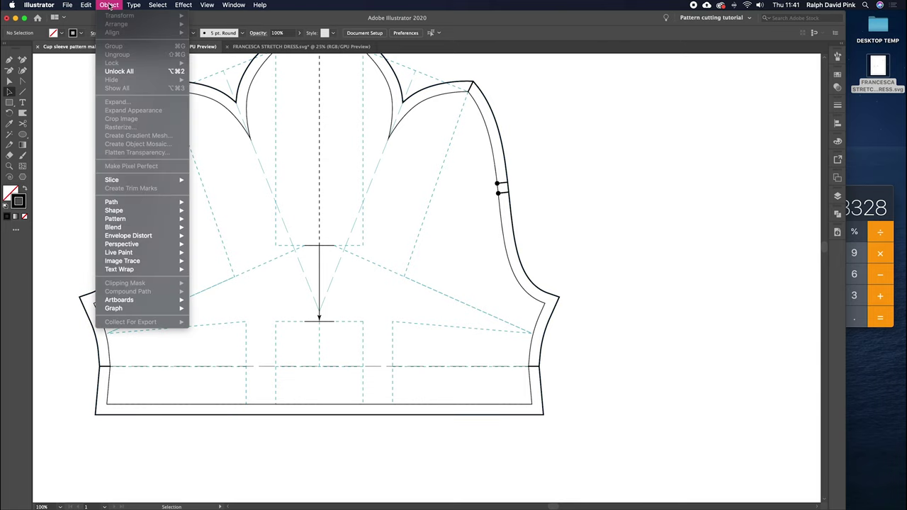
left_click(119, 71)
scroll(426, 227, "up", 3)
scroll(426, 227, "left", 2)
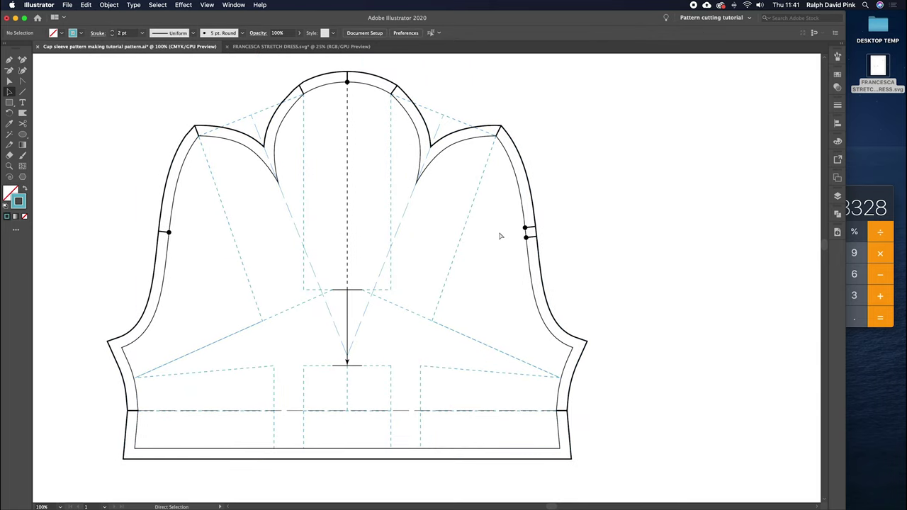
key("super+minus")
scroll(522, 239, "down", 2)
scroll(523, 239, "left", 2)
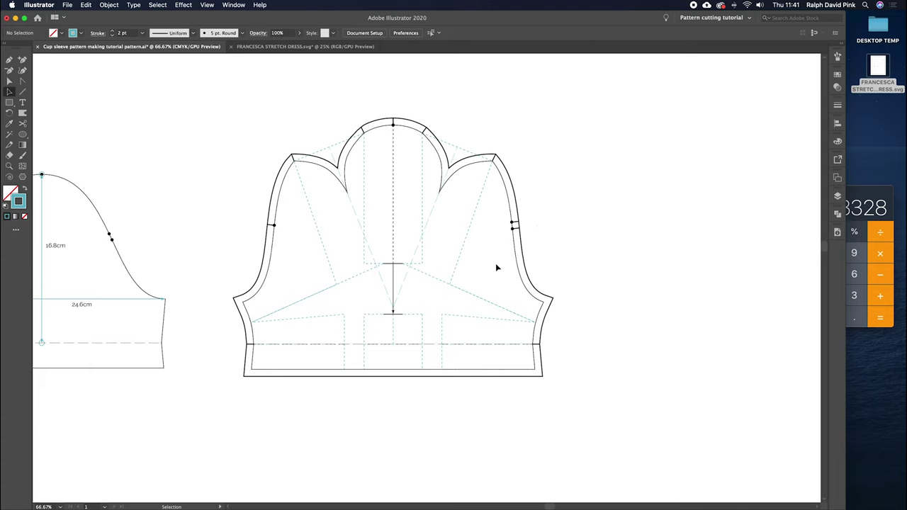
Step: Duplicate the cup sleeve together with all its construction lines and place the copy between the original and the front bodice
key("a")
left_click_drag(487, 270, 487, 268)
key("v")
key("a")
left_click_drag(210, 108, 611, 397)
key("super+c")
key("super+v")
left_click_drag(566, 260, 547, 207)
left_click(549, 212)
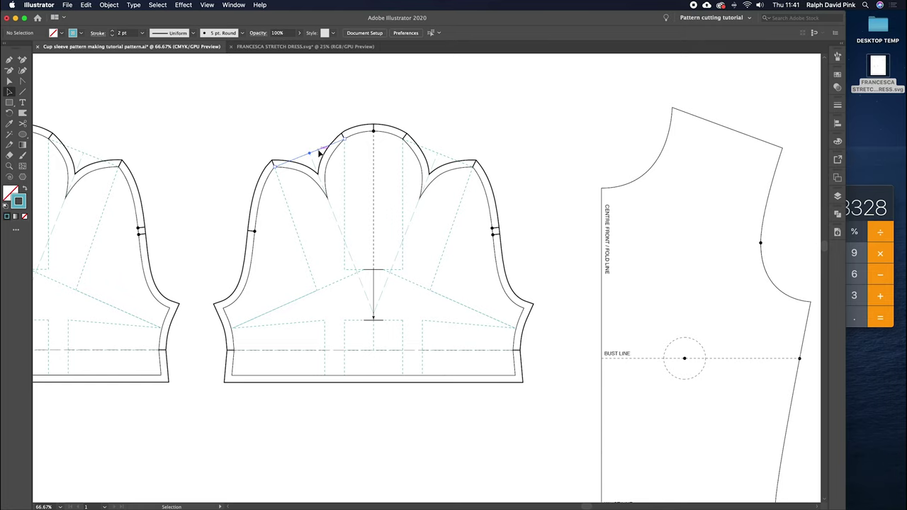
Step: Delete the teal dashed construction lines, the dashed centre line and the notch dots from the sleeve copy, keeping the two diagonals
left_click(427, 154)
left_click(401, 170)
left_click(403, 167)
key("Delete")
left_click(298, 227)
key("Delete")
left_click(331, 279)
key("Delete")
left_click(425, 287)
key("Delete")
left_click(395, 334)
key("Delete")
left_click(312, 330)
key("Delete")
Step: Restyle the sleeve copy's two teal diagonal lines to match the black pattern linework using the Eyedropper
key("a")
left_click(407, 229)
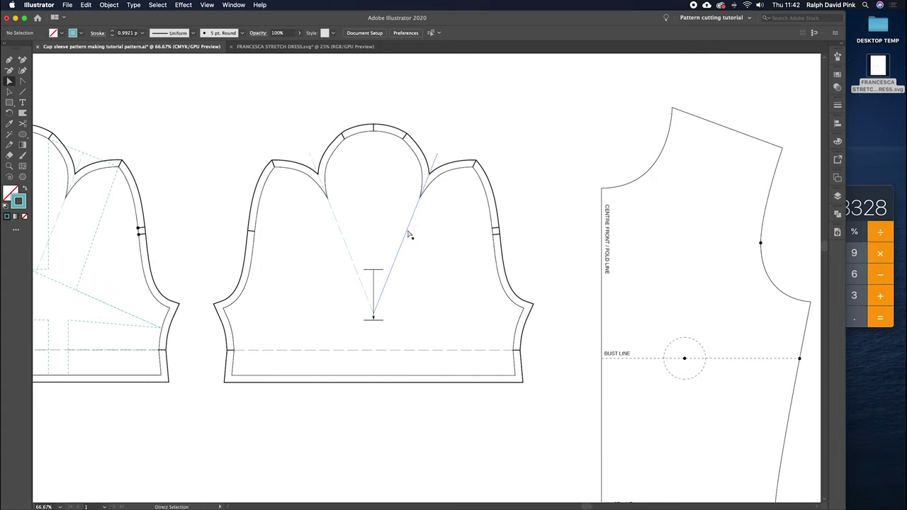
left_click(342, 234, "shift")
key("super+equal")
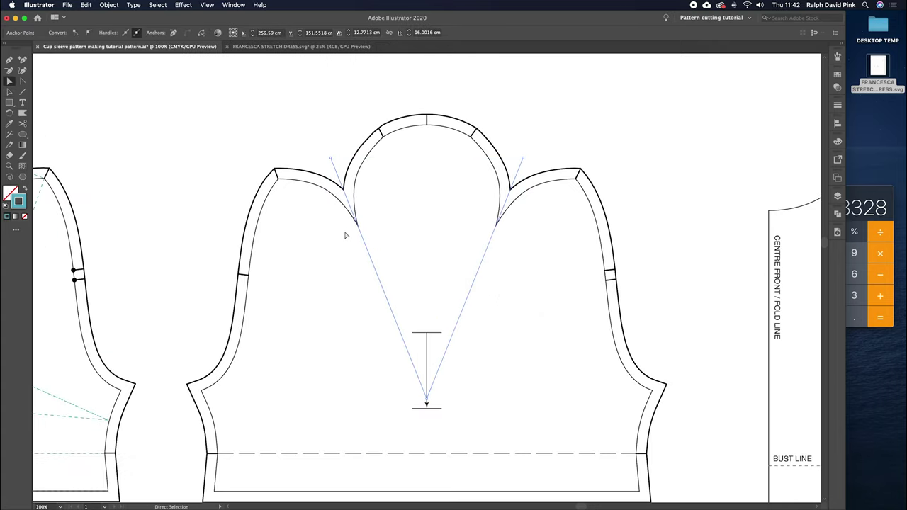
key("i")
left_click(360, 168)
key("a")
Step: Shorten both diagonal dashed lines so their upper ends meet the inner corners beside the central cap
left_click(391, 183)
left_click_drag(332, 161, 356, 225)
left_click_drag(523, 162, 495, 225)
left_click_drag(529, 298, 478, 238)
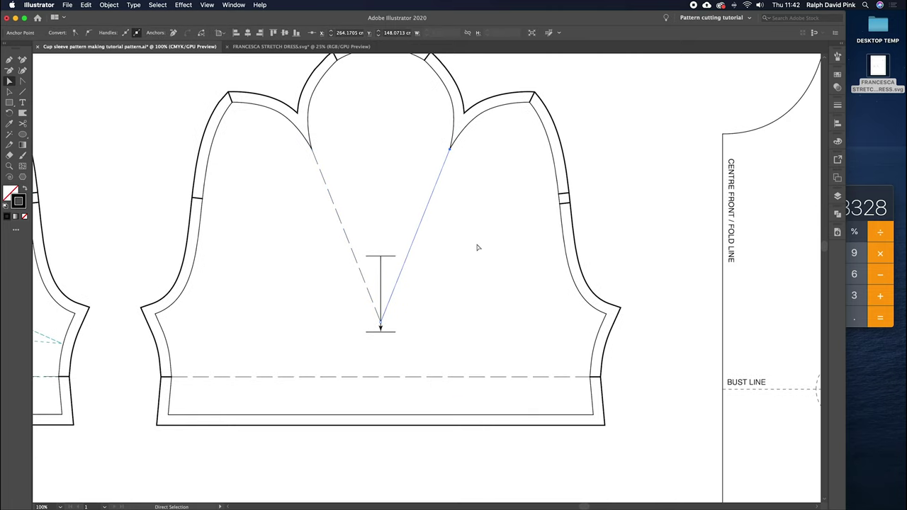
left_click(478, 250)
Step: Group all the lines of the cleaned sleeve copy into one object
key("super+minus")
key("v")
left_click_drag(589, 114, 565, 138)
key("super+z")
left_click(561, 143)
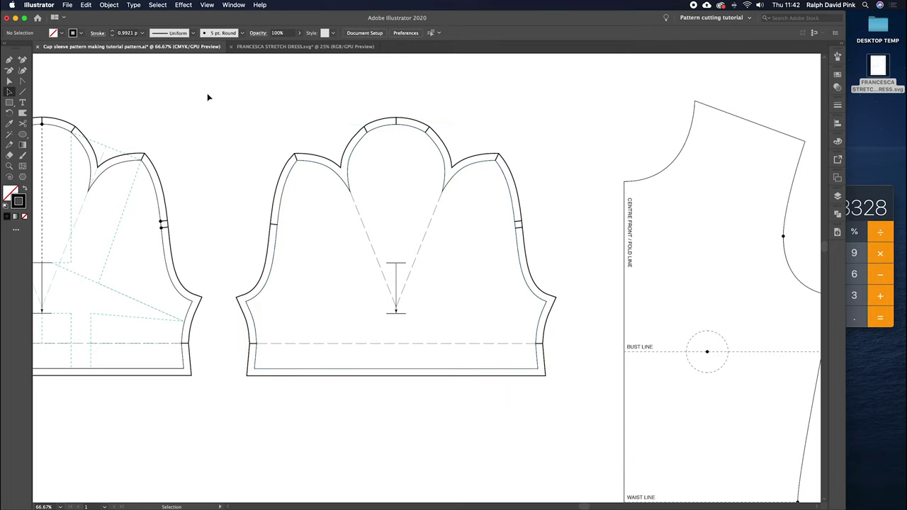
left_click_drag(210, 90, 575, 399)
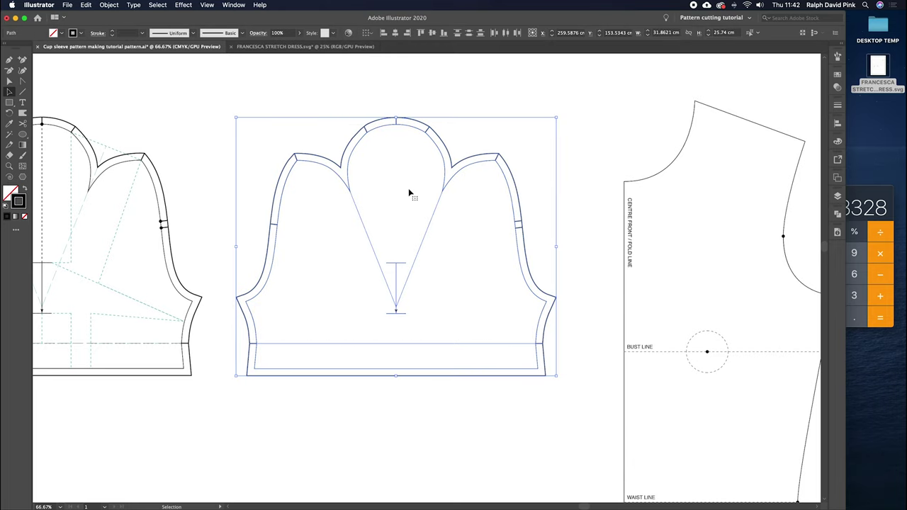
left_click(109, 5)
left_click(121, 49)
Step: Try moving the grouped sleeve copy slightly, and undo the move
left_click(340, 107)
left_click_drag(331, 161, 347, 183)
left_click(475, 265)
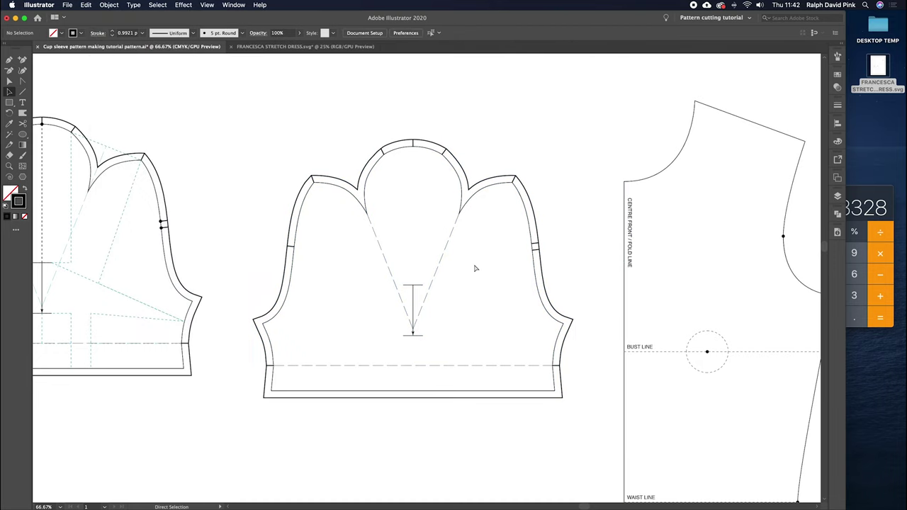
key("super+z")
key("super+z")
left_click(478, 266, "super")
Step: Move the Patternlab label block from beside the original sleeve block onto the sleeve copy, right of the diagonal dashed lines
key("super+minus")
key("super+minus")
left_click_drag(483, 275, 518, 245)
left_click_drag(268, 253, 396, 260)
left_click_drag(115, 156, 198, 225)
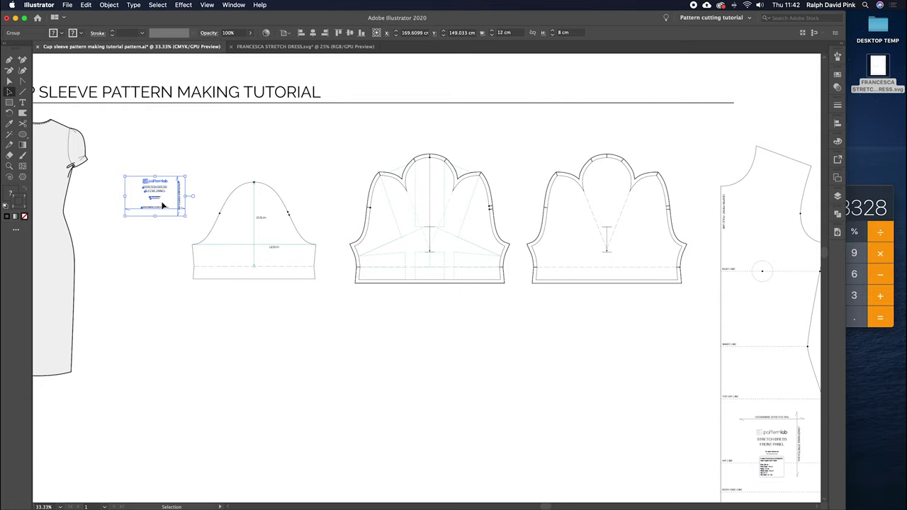
left_click_drag(155, 193, 592, 243)
key("super+equal")
key("super+equal")
key("super+equal")
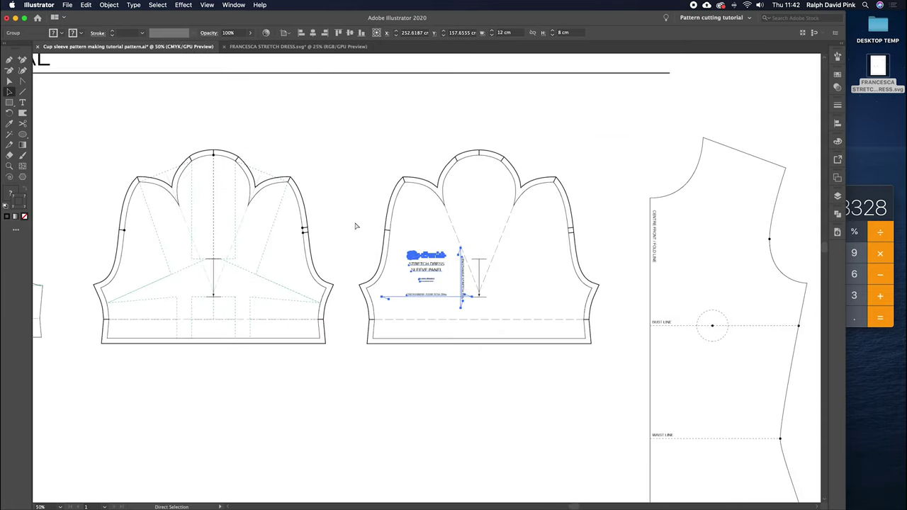
left_click_drag(457, 237, 657, 250)
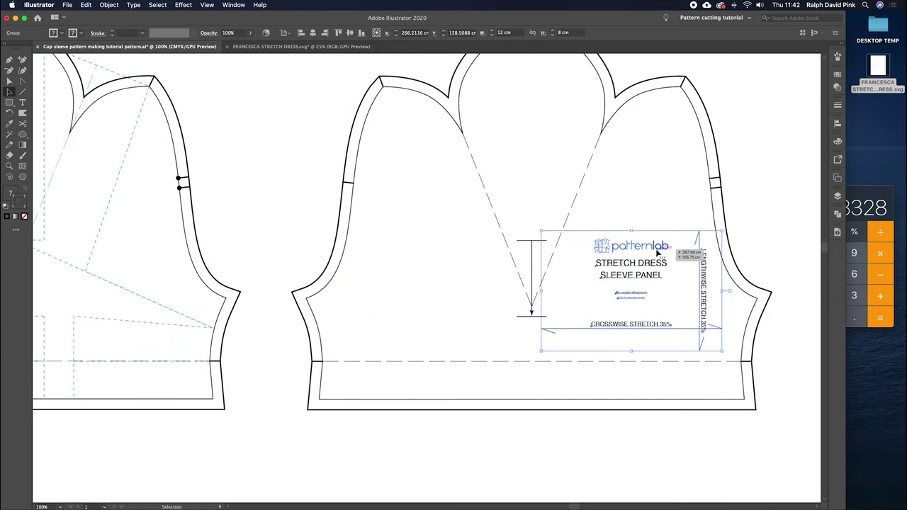
Step: Scale down the label block and reposition it between the diagonal lines and the right armhole
left_click_drag(722, 231, 686, 261)
left_click_drag(618, 285, 648, 268)
left_click(666, 222)
left_click_drag(666, 223, 605, 204)
key("a")
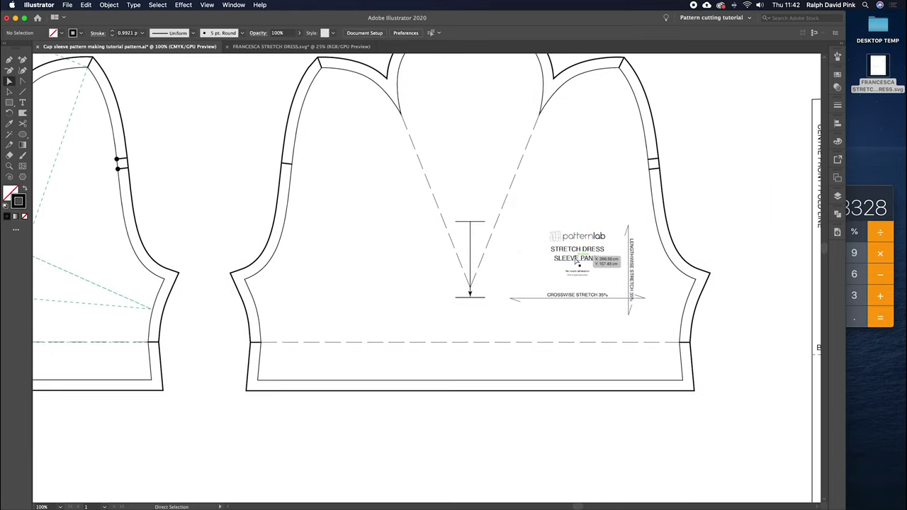
Step: Change the label's panel name to CUP SLEEVE PANEL
left_click(22, 102)
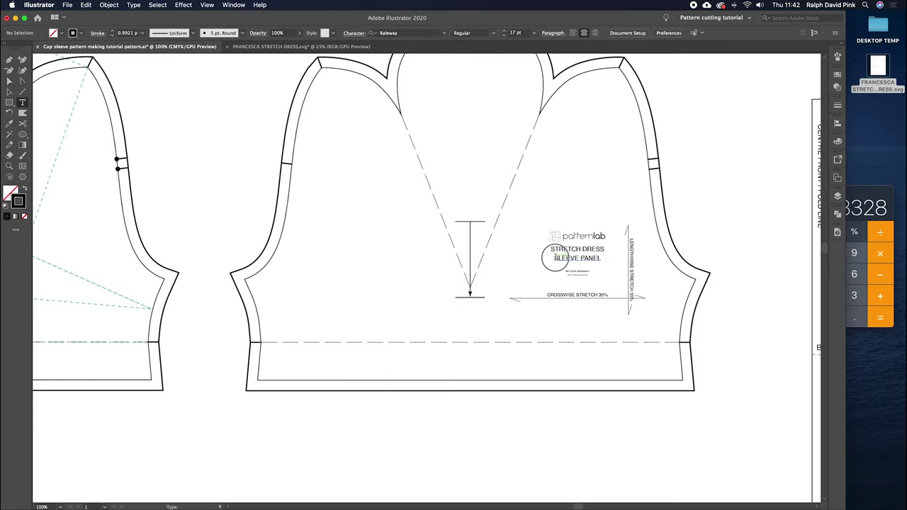
left_click(582, 256)
type("cup")
key("BackSpace")
key("BackSpace")
key("BackSpace")
type("CUP")
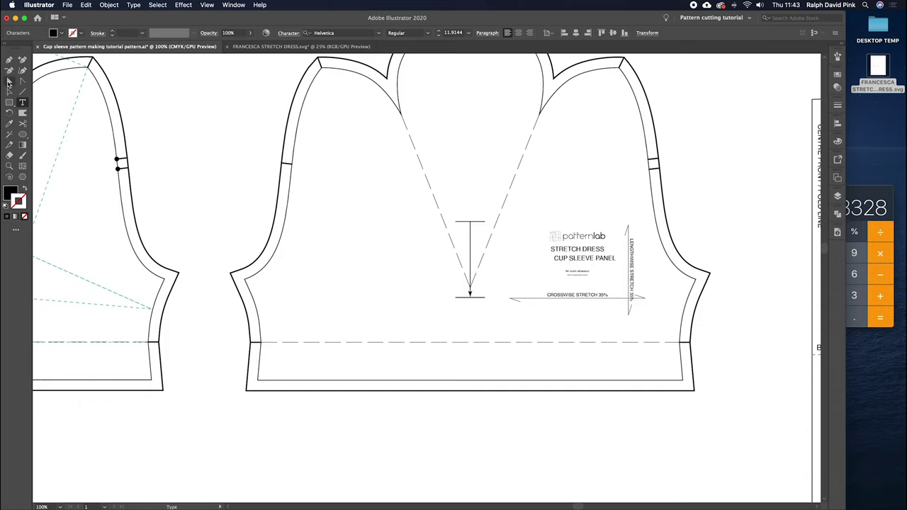
Step: Centre-align the STRETCH DRESS and CUP SLEEVE PANEL text and position it centrally beneath the logo
left_click(8, 81)
left_click(602, 221)
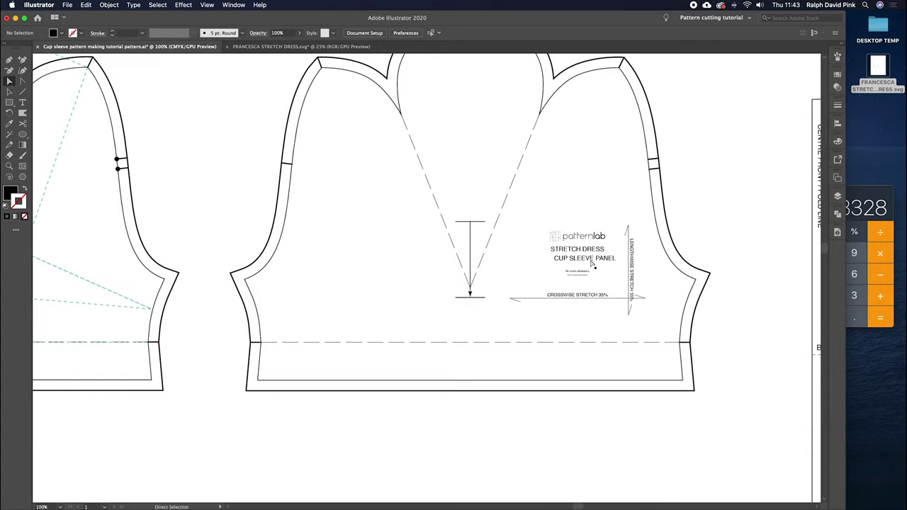
left_click(593, 264)
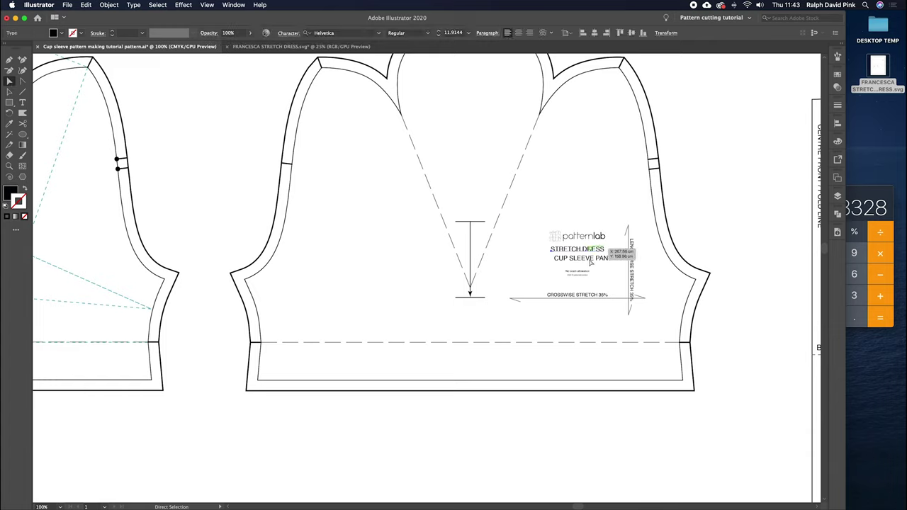
left_click(519, 33)
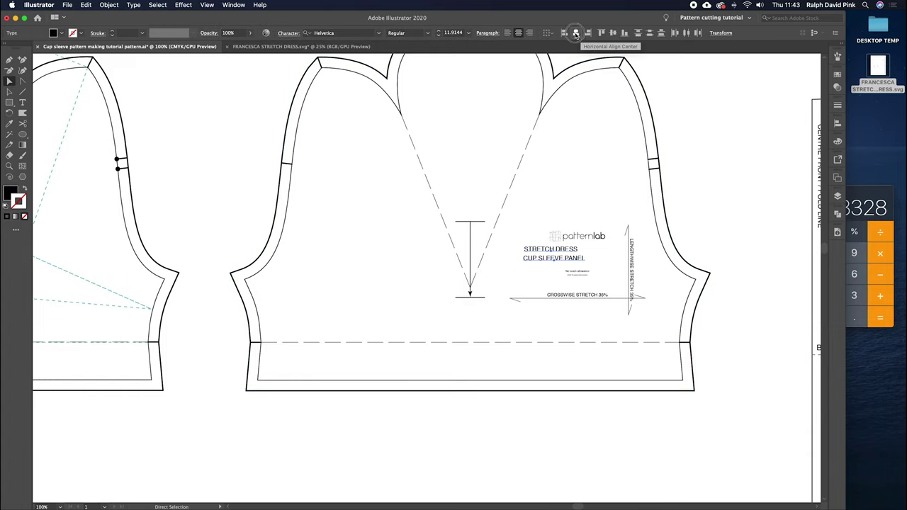
left_click_drag(577, 260, 602, 263)
left_click(604, 221)
key("a")
left_click(590, 225)
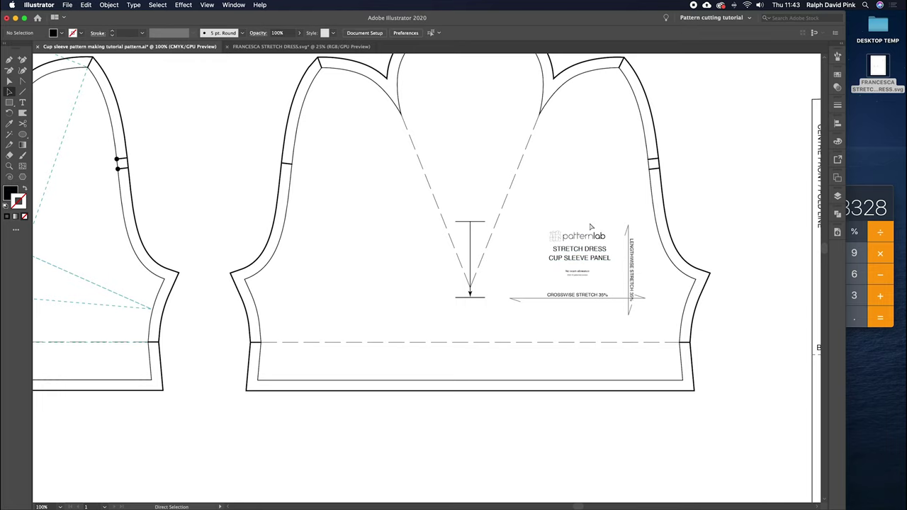
Step: Group the label block with the finished sleeve copy
key("super+minus")
key("v")
left_click(488, 319)
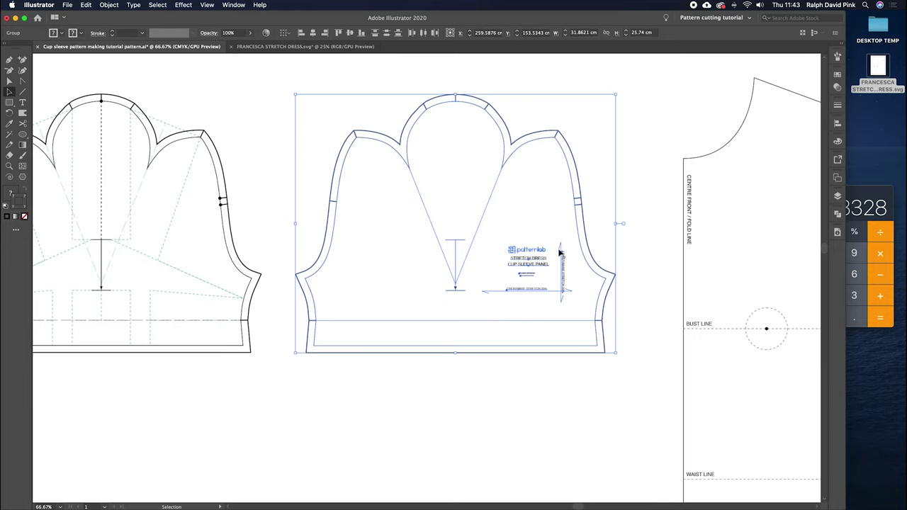
left_click(111, 6)
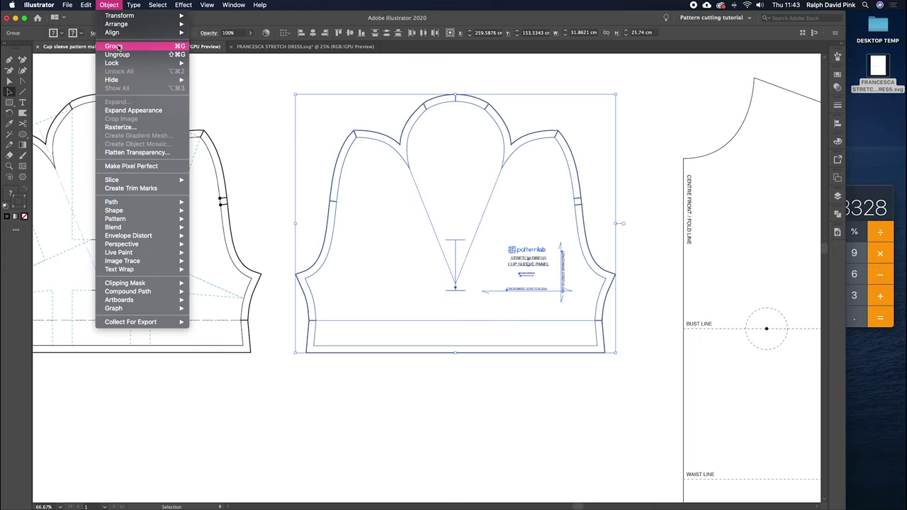
left_click(608, 195)
left_click(608, 195)
key("a")
key("super+minus")
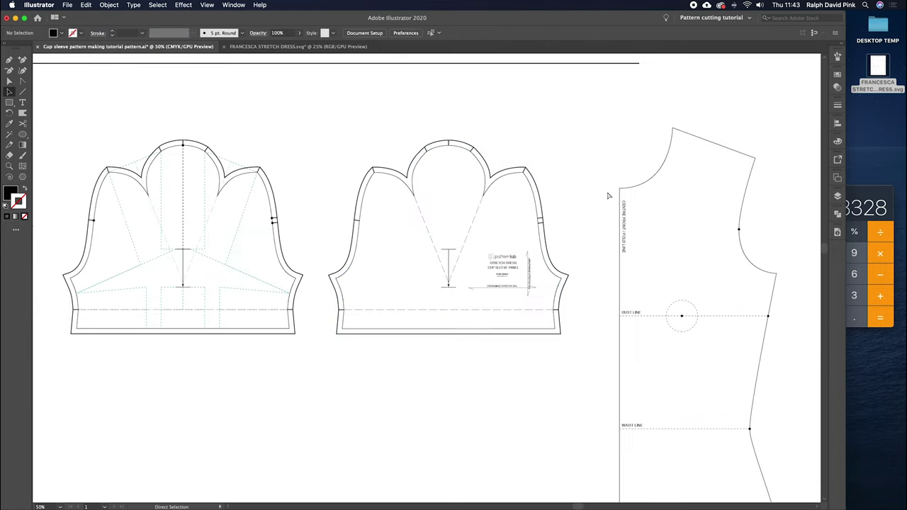
Step: Offset the outlines of the front and back panels by 0.7 cm with mitered joins to create the seam allowance
left_click_drag(586, 218, 300, 218)
left_click_drag(489, 198, 450, 178)
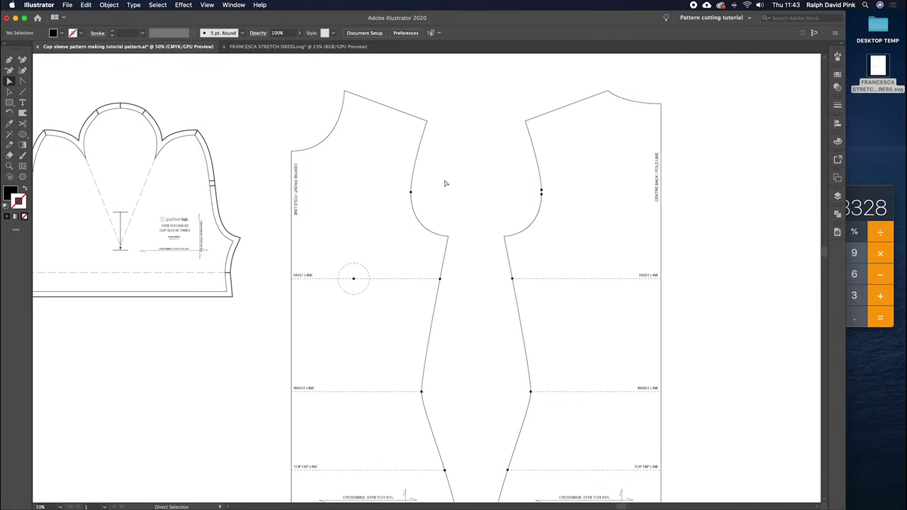
left_click_drag(381, 77, 533, 136)
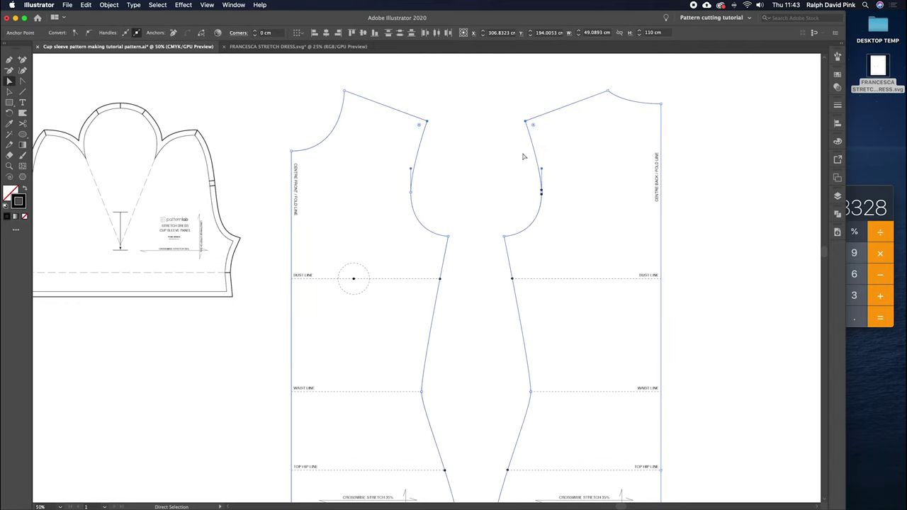
left_click(103, 5)
mouse_move(163, 202)
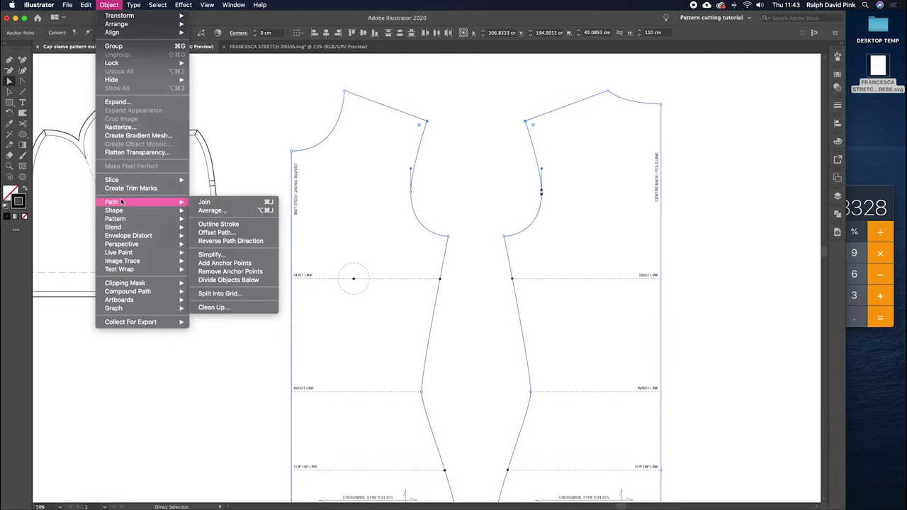
left_click(233, 235)
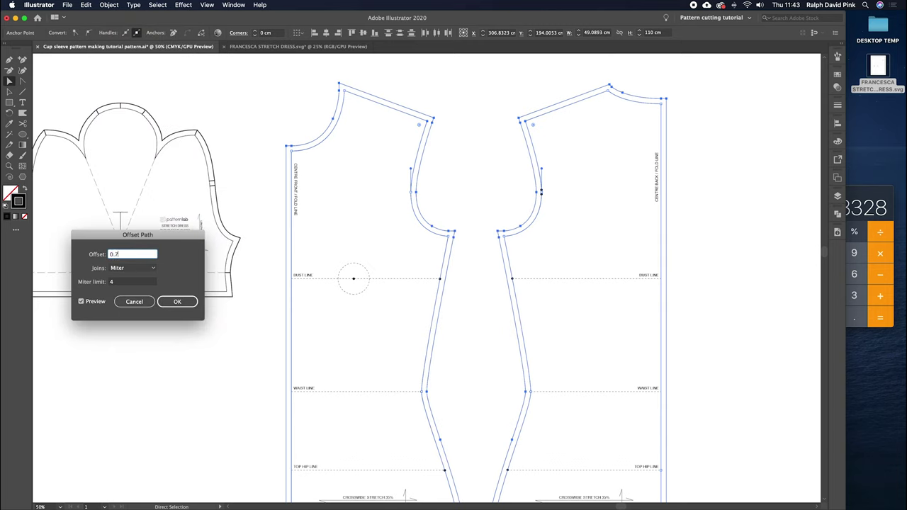
type("0.7")
key("Return")
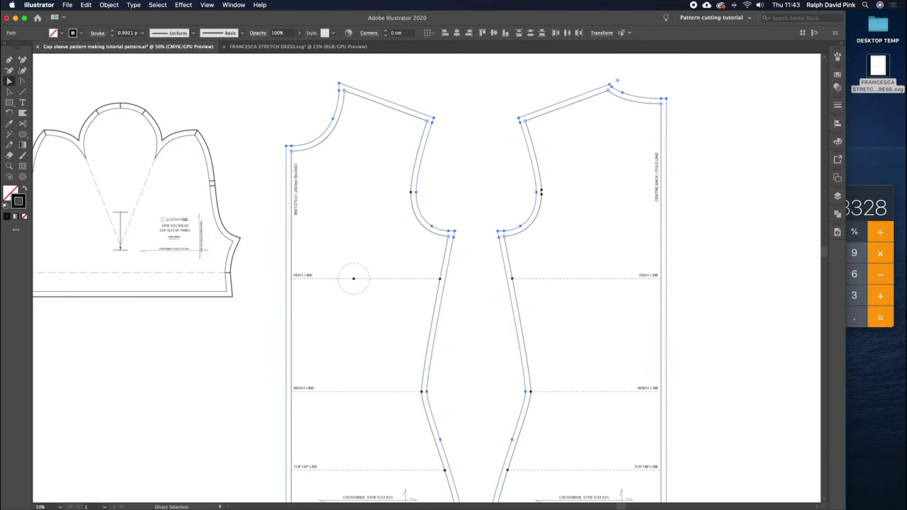
Step: Set the stroke weight of the front and back seam allowance outlines to 2 pt and deselect them
left_click(837, 107)
left_click(758, 112)
left_click(759, 112)
left_click(812, 102)
left_click(636, 185)
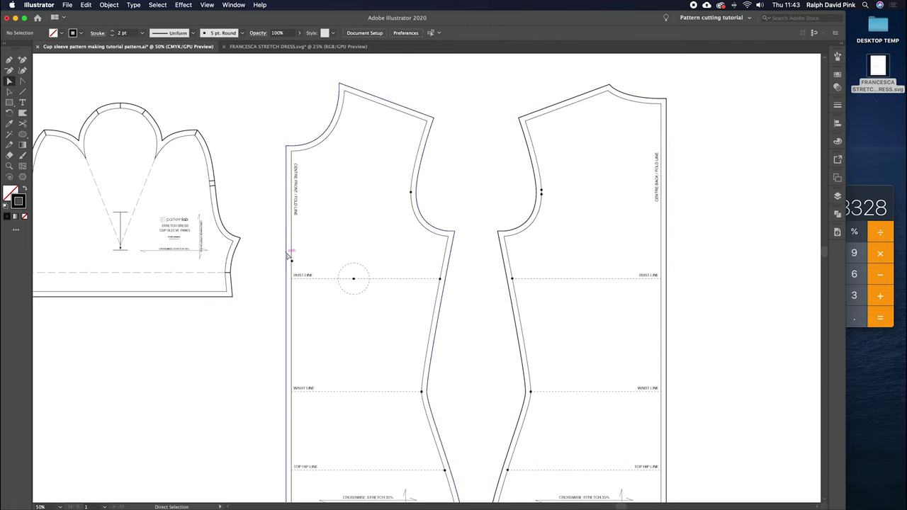
Step: Move the vertical centre front and centre back seam allowance edges 0.7 cm inward onto the fold lines
left_click_drag(287, 254, 291, 255)
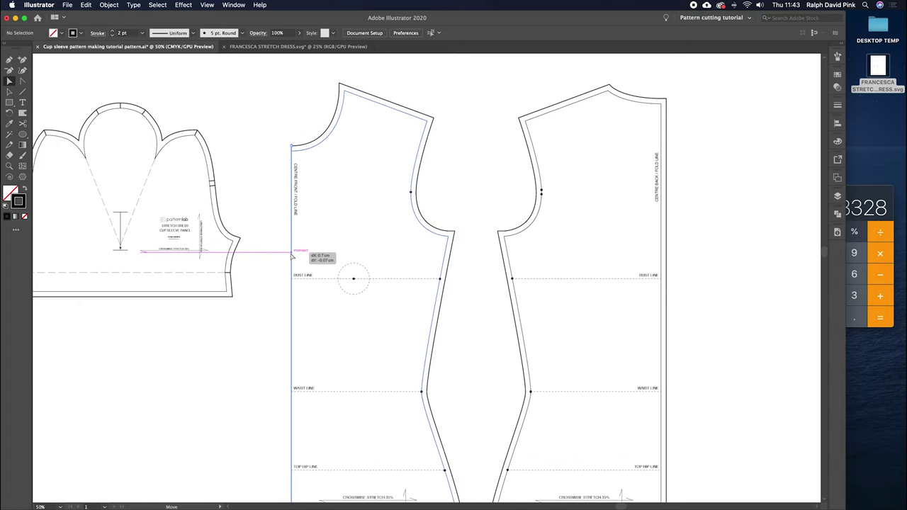
left_click_drag(666, 252, 661, 252)
left_click(465, 198)
Step: Group all parts of the front panel, and group all parts of the back panel separately
key("super+minus")
left_click_drag(466, 198, 556, 150)
key("super+minus")
left_click_drag(559, 183, 634, 163)
left_click_drag(384, 99, 491, 224)
left_click_drag(600, 91, 624, 125)
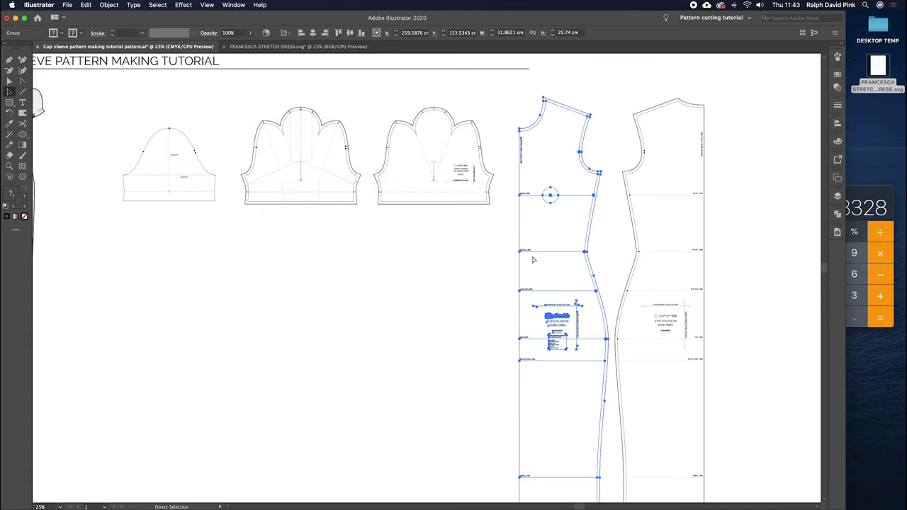
left_click_drag(653, 173, 715, 277)
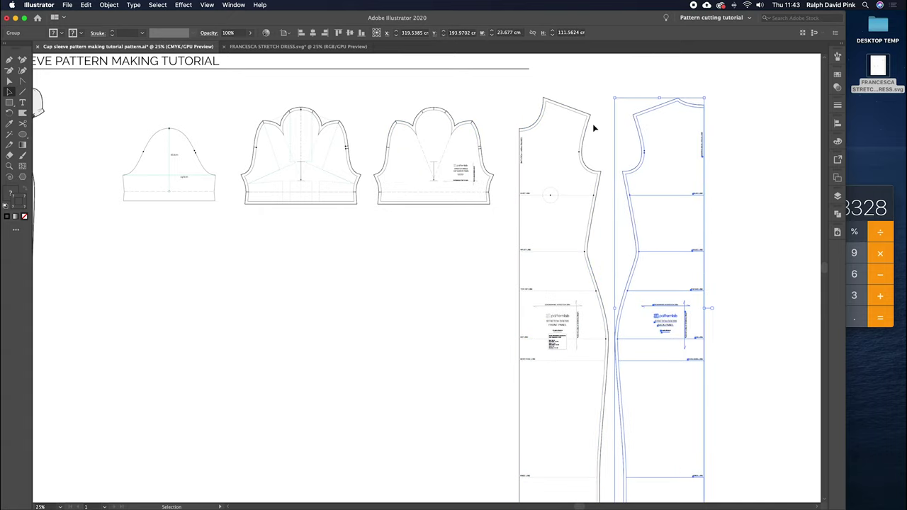
left_click(623, 141)
Step: Move the grouped, labelled cup sleeve copy slightly up and to the right, and deselect it
mouse_move(483, 162)
left_mouse_down()
mouse_move(502, 149)
mouse_move(491, 149)
left_mouse_up()
left_click_drag(475, 242, 514, 306)
key("super+equal")
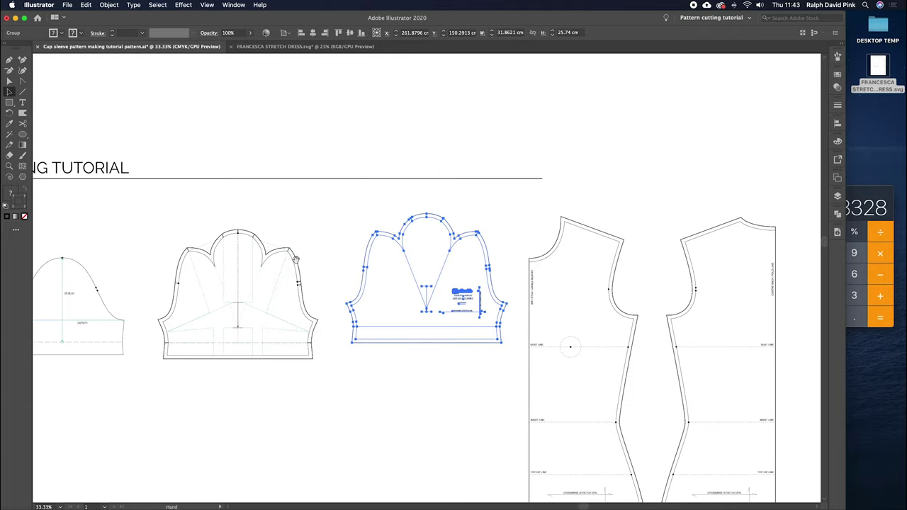
left_click_drag(263, 240, 491, 141)
key("space")
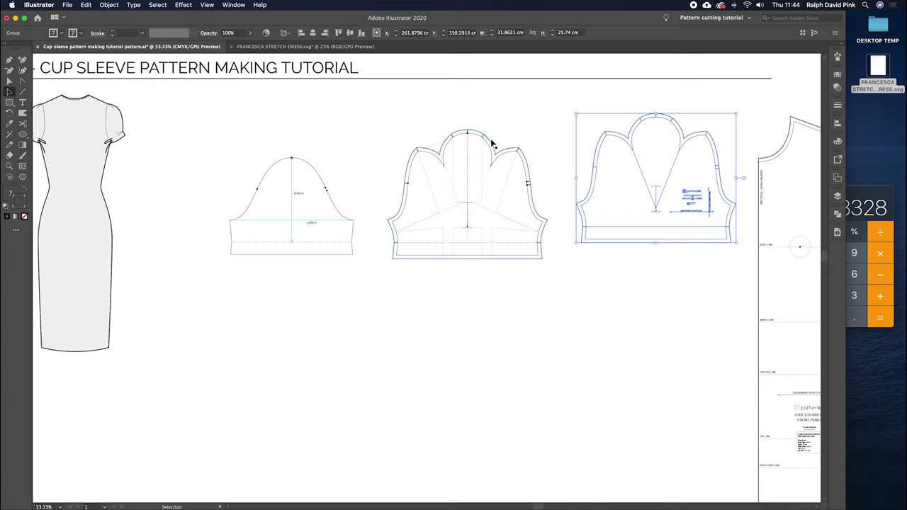
left_click(163, 158)
left_click_drag(162, 158, 324, 182)
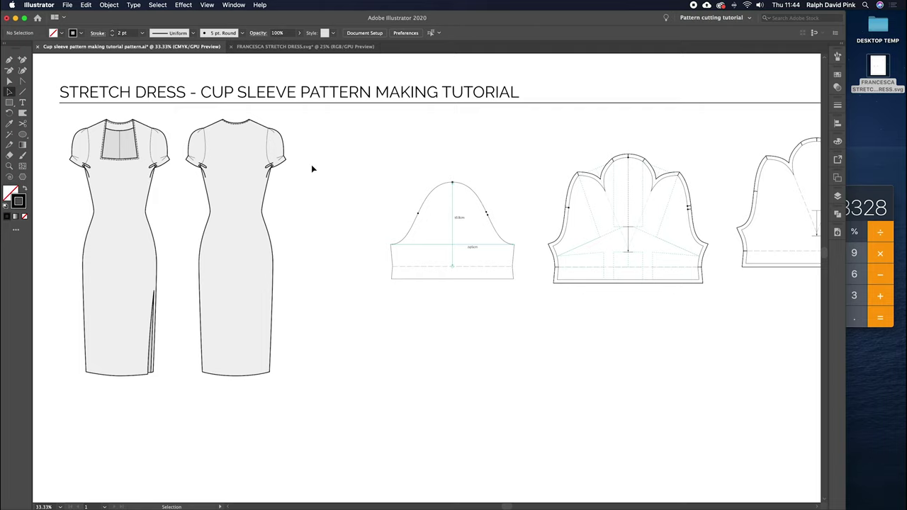
key("super+minus")
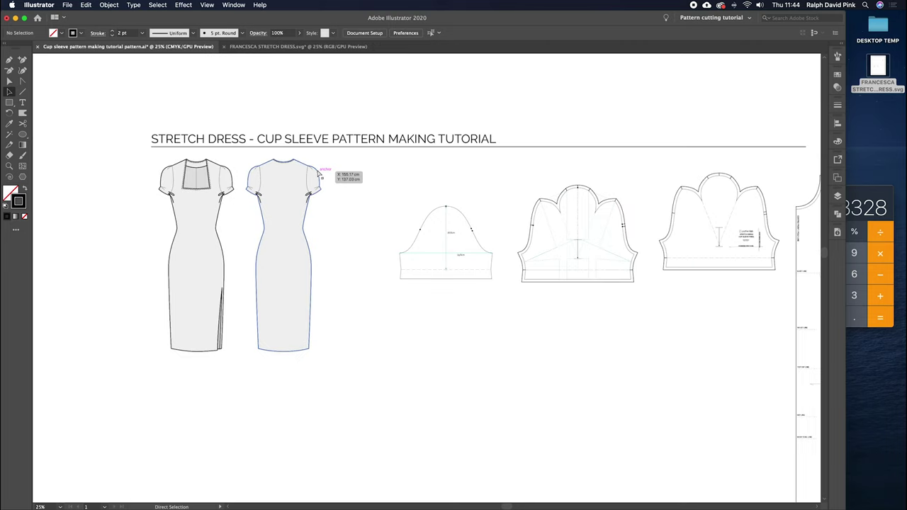
left_click_drag(369, 182, 289, 115)
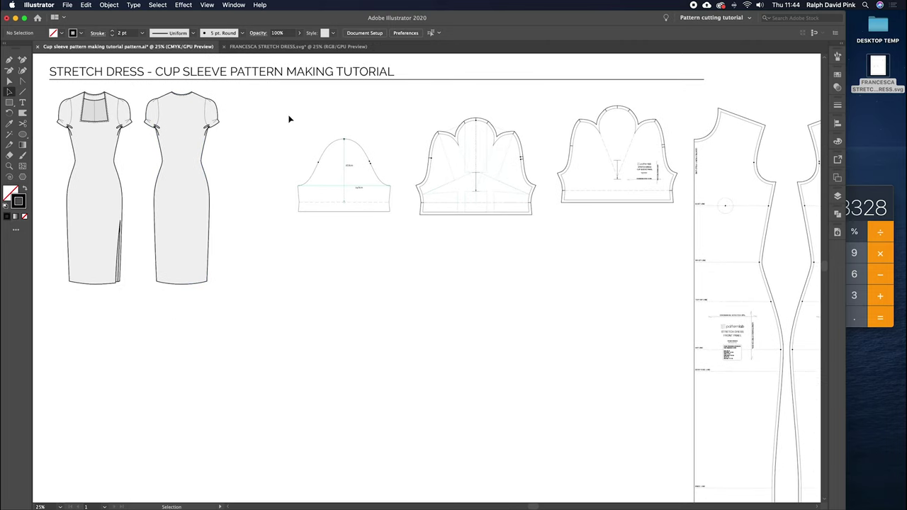